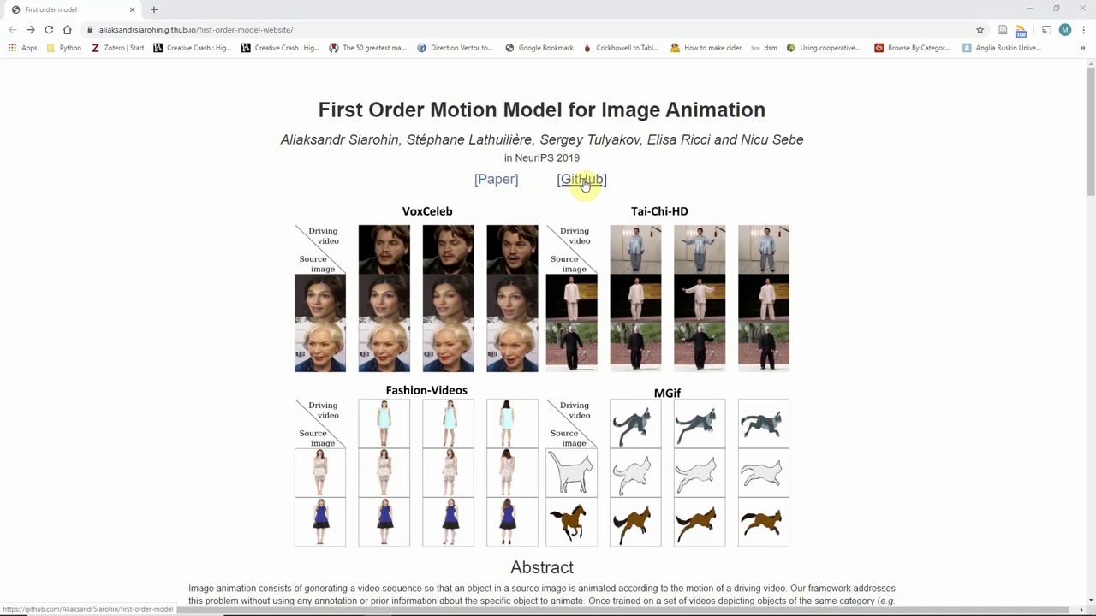
Open the project's GitHub repository and download the first-order-model source code as a ZIP
click(582, 183)
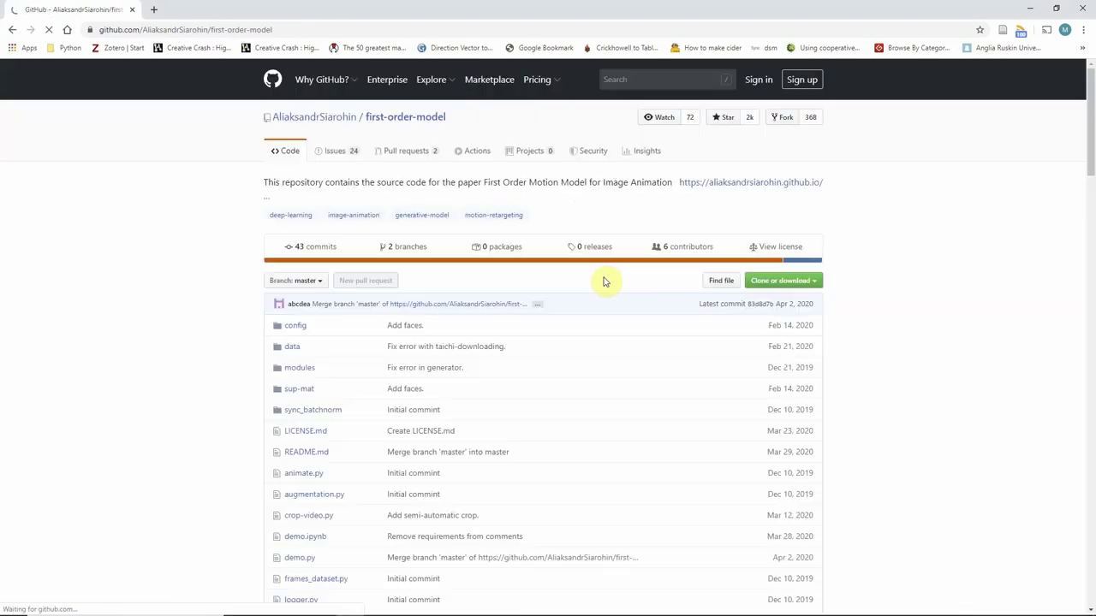
scroll(685, 274, down, 2)
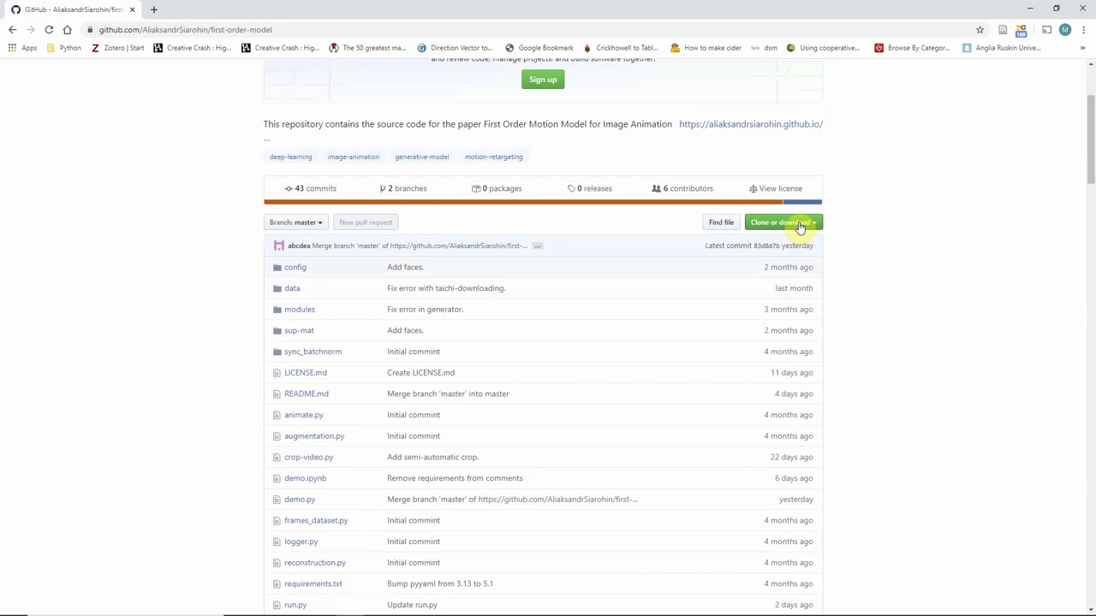
click(799, 225)
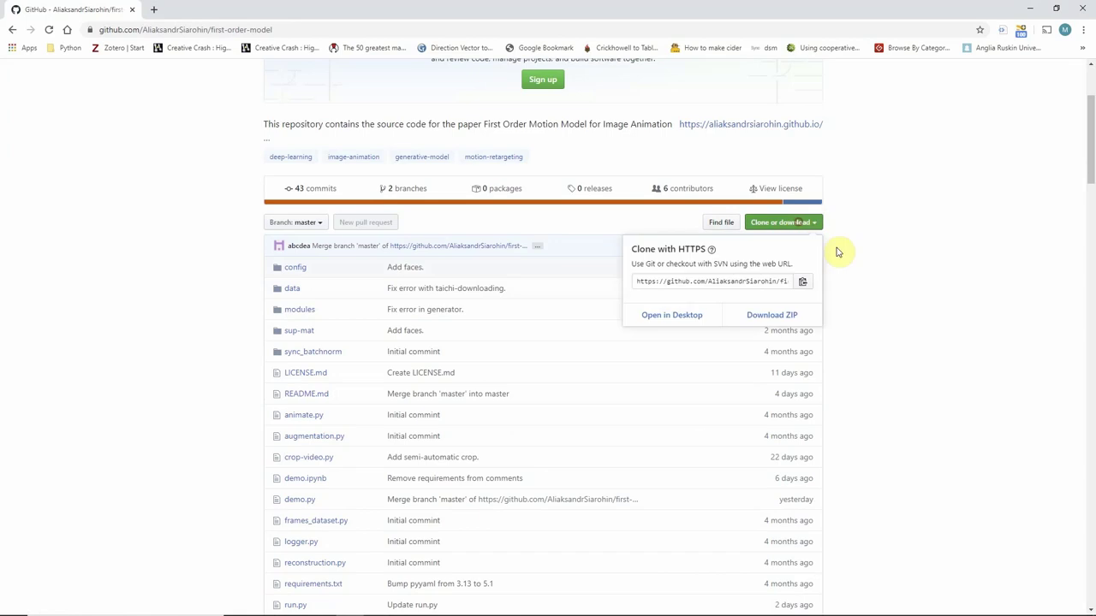
click(775, 317)
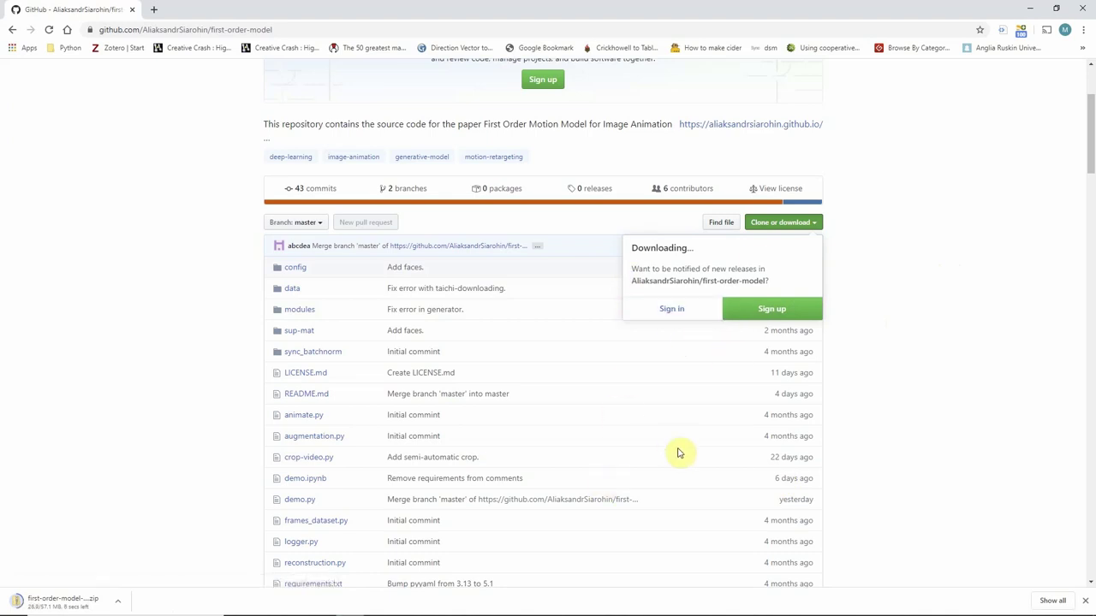
scroll(591, 300, up, 3)
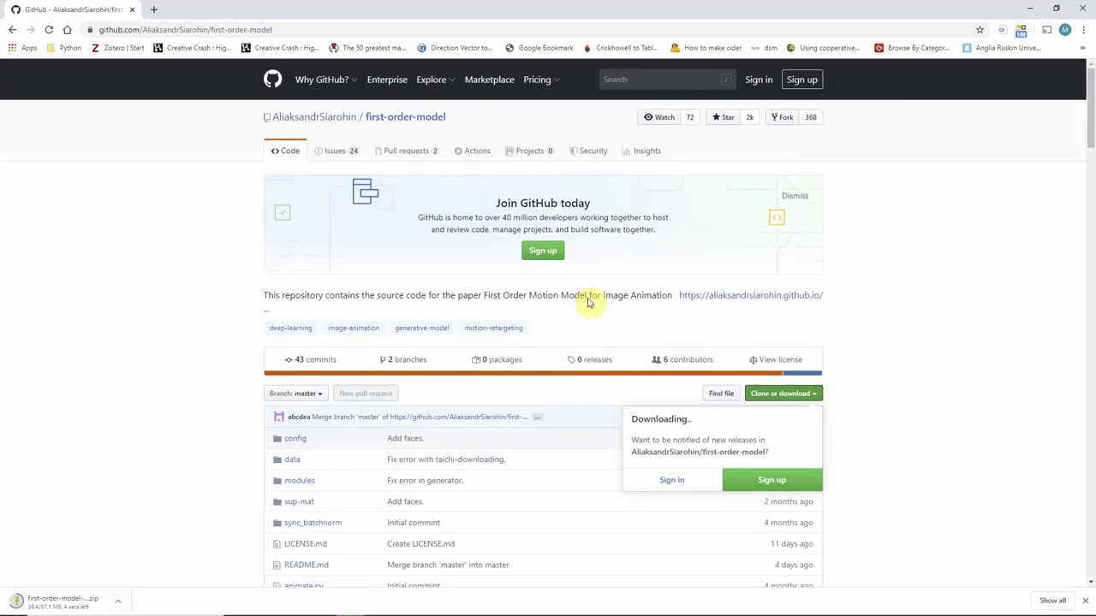
scroll(379, 454, down, 2)
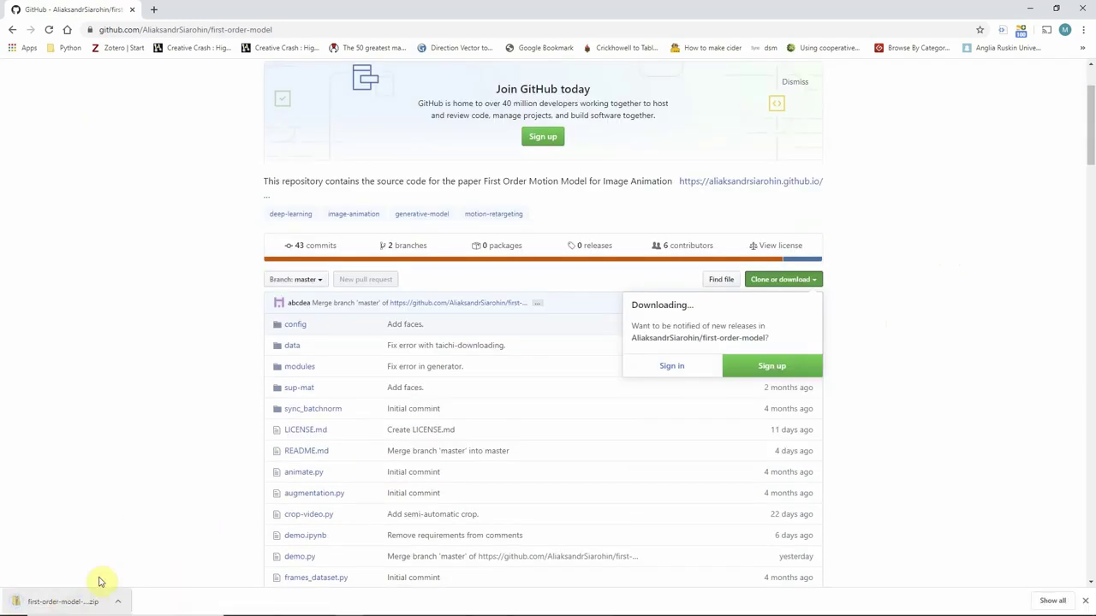
Switch to File Explorer and extract first-order-model-master.zip in Downloads into its own first-order-model-master folder
click(325, 602)
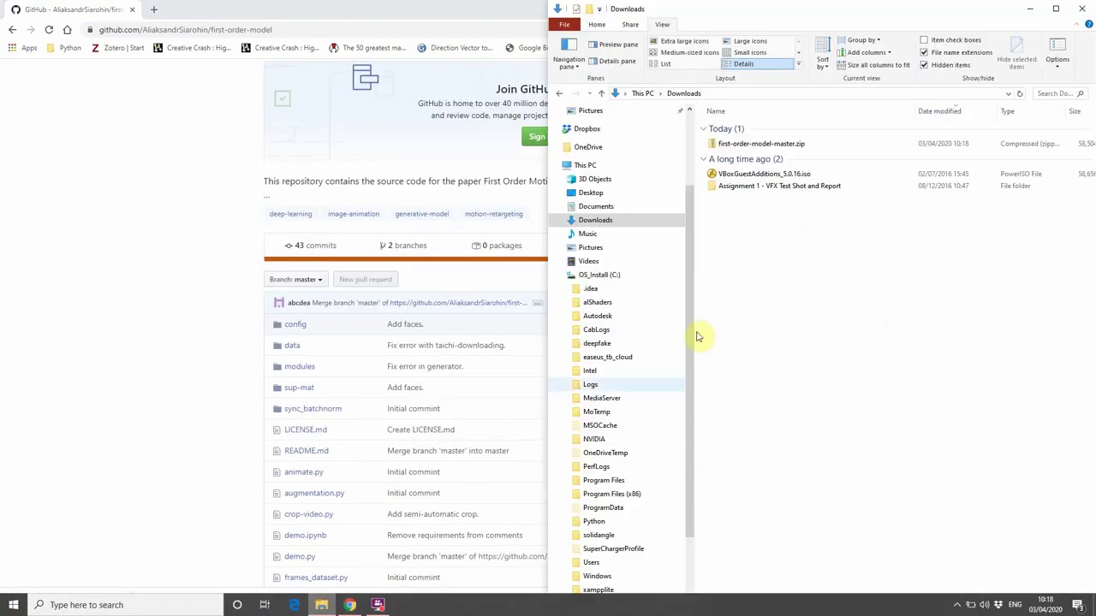
right_click(755, 144)
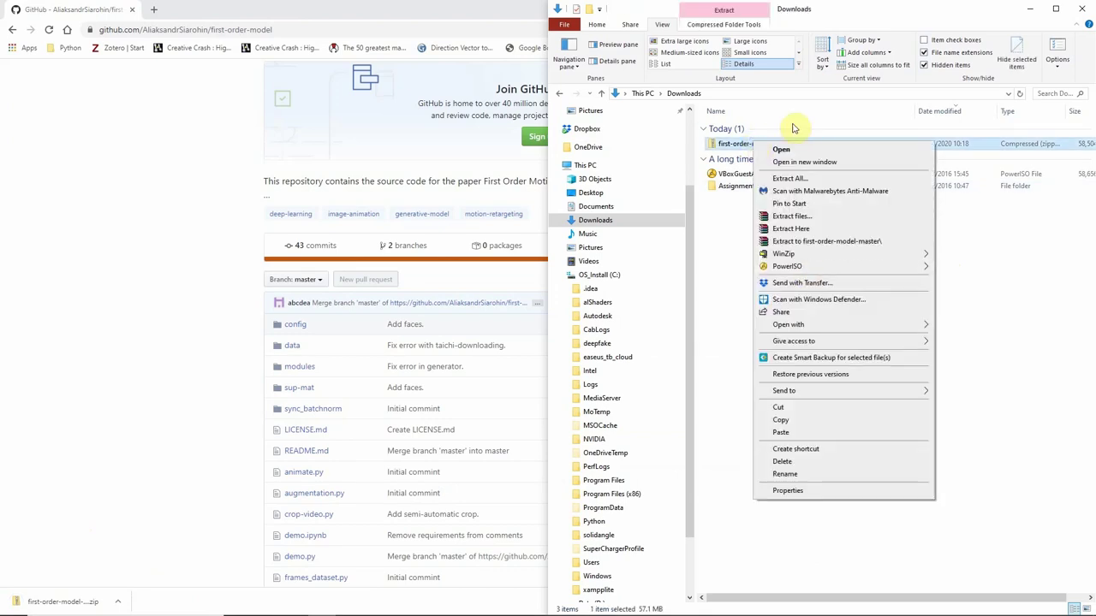
mouse_move(803, 259)
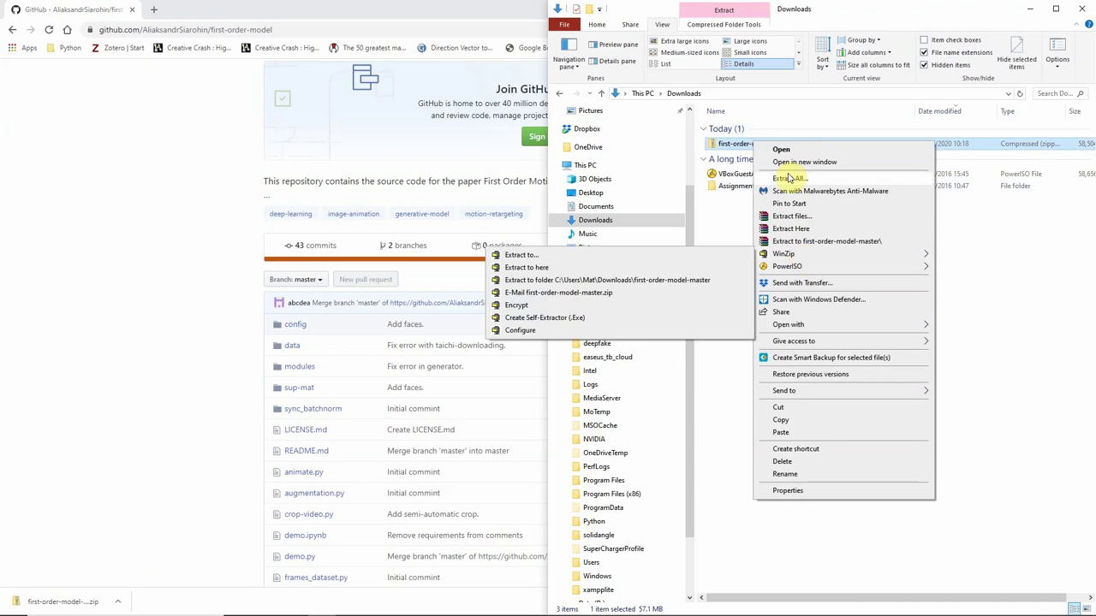
click(808, 241)
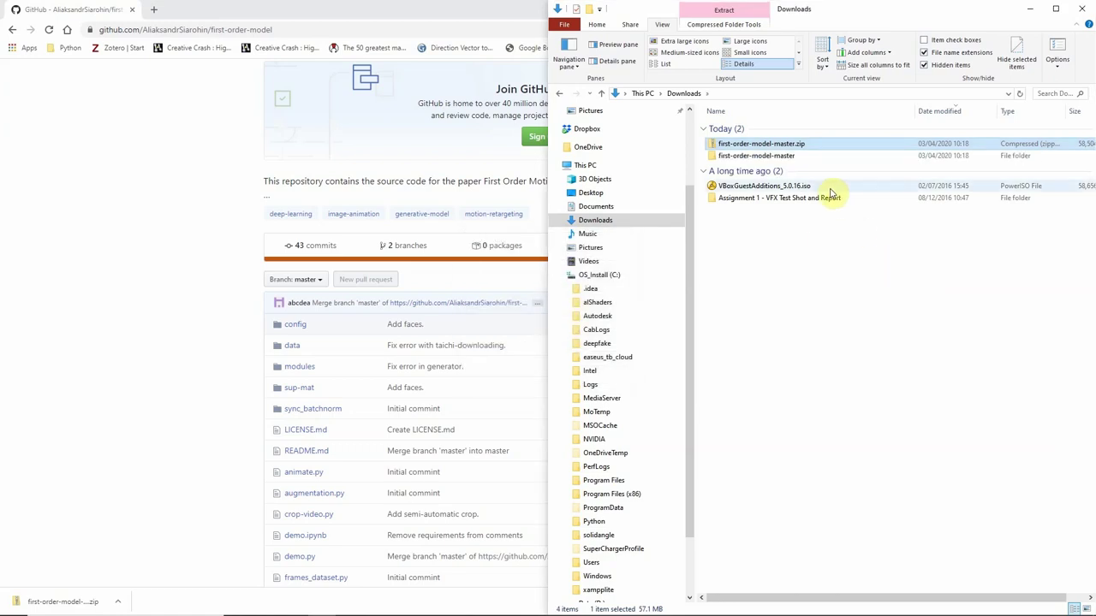
Open the extracted first-order-model-master folder and the folder of the same name nested inside it
click(781, 157)
double_click(781, 158)
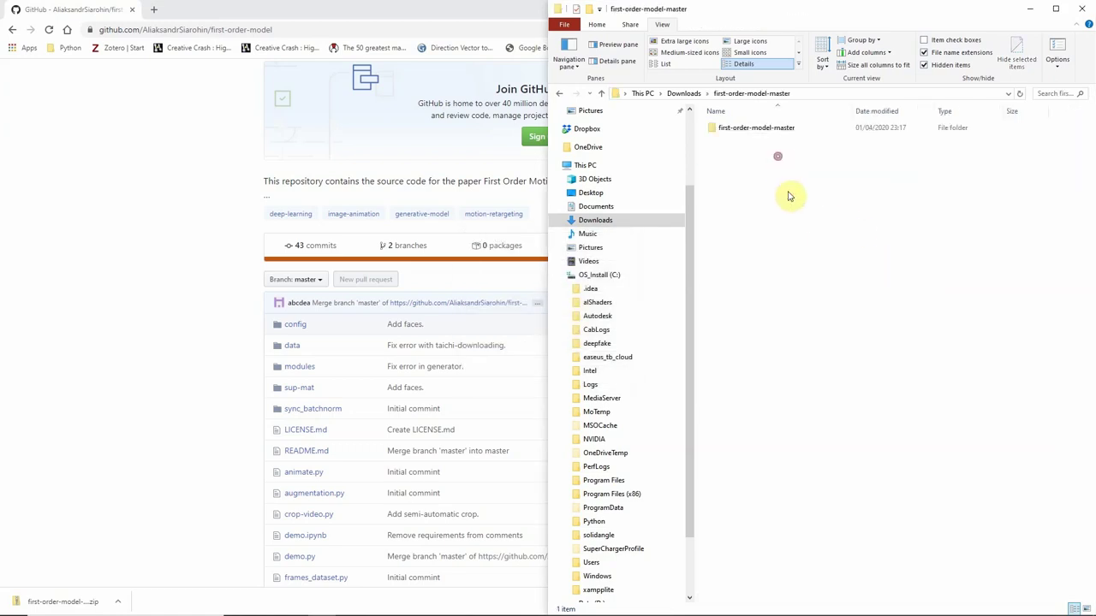
double_click(757, 135)
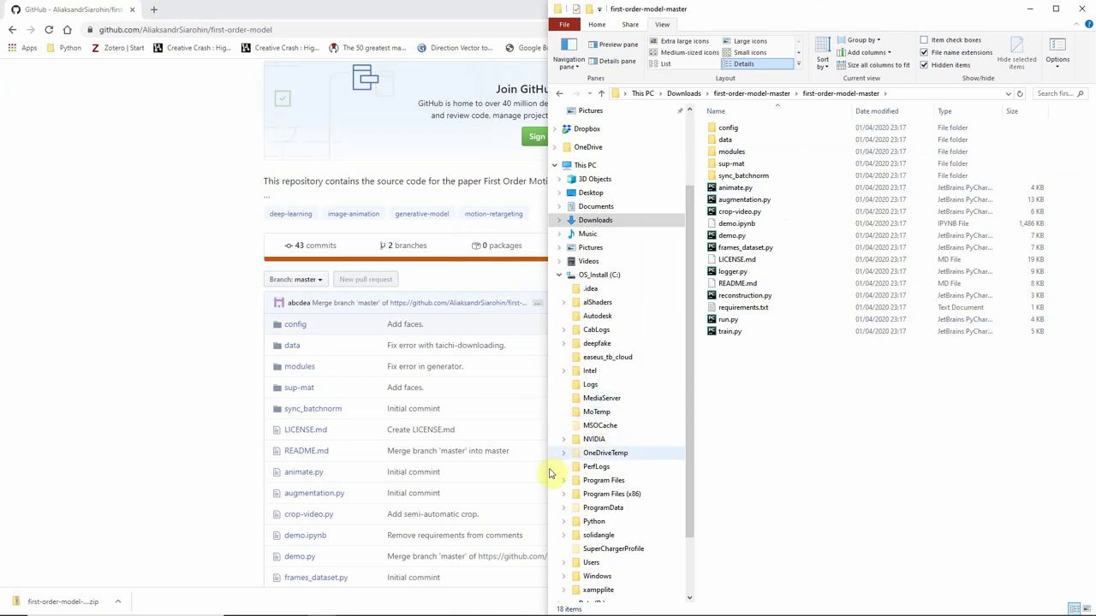
Open a second File Explorer window beside the first, check the assets subfolder of C:\deepfake and return to the deepfake folder
key(super+e)
drag(773, 69, 256, 53)
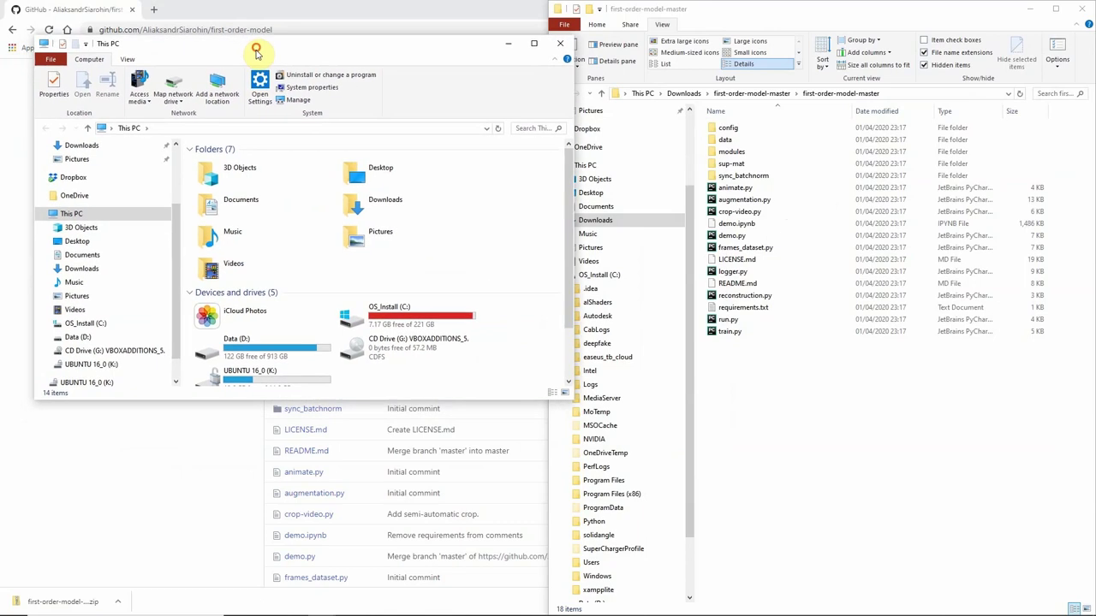
click(85, 324)
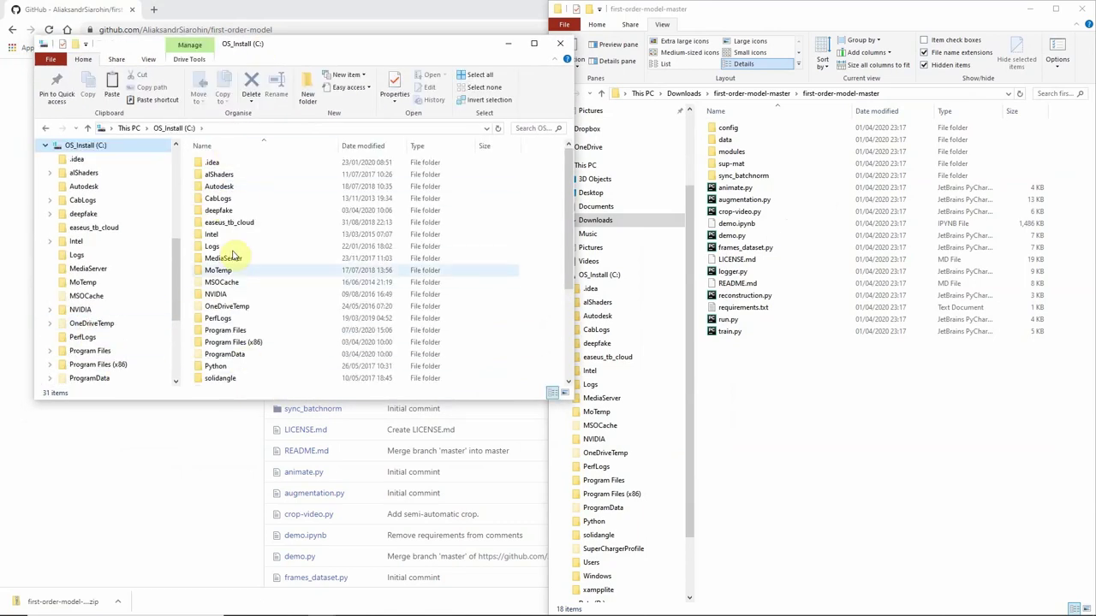
click(224, 212)
double_click(225, 214)
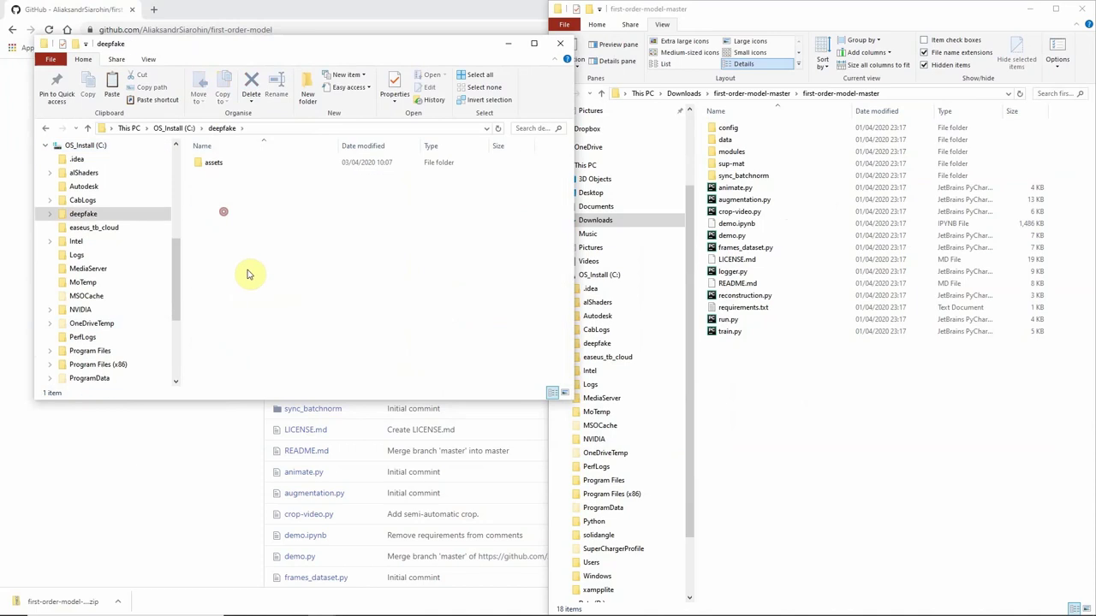
double_click(215, 164)
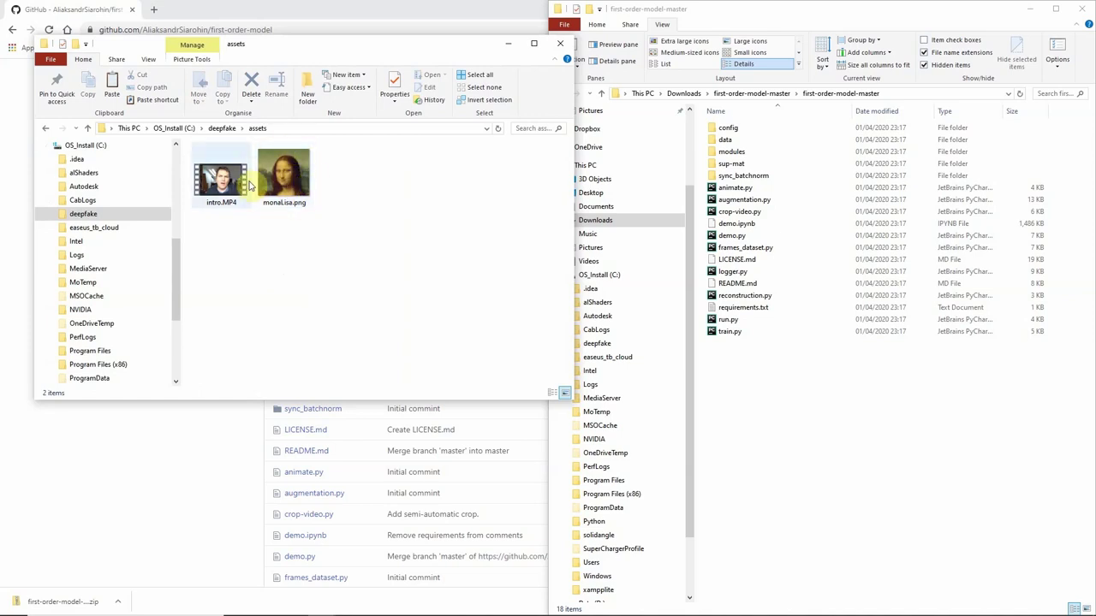
click(222, 129)
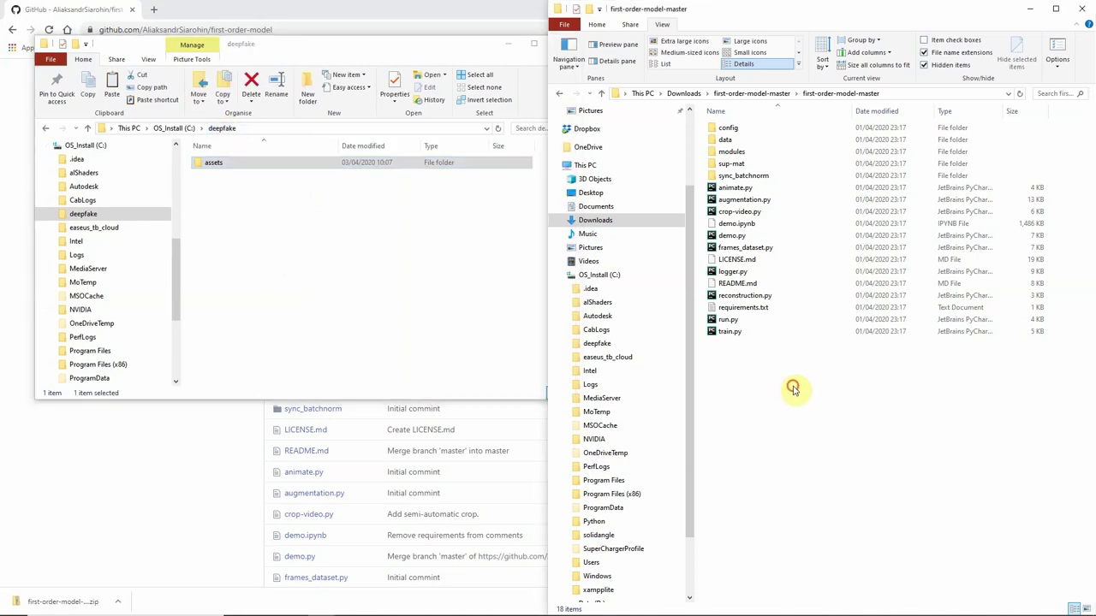
Move all extracted repository files and folders into C:\deepfake and switch back to Chrome
drag(793, 386, 711, 125)
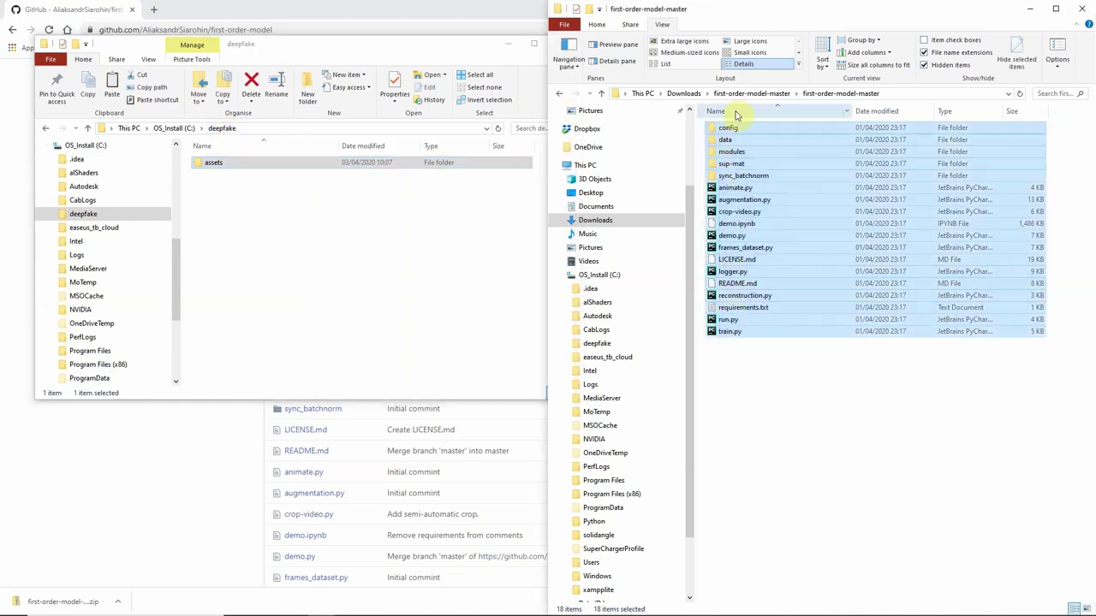
drag(733, 131, 268, 291)
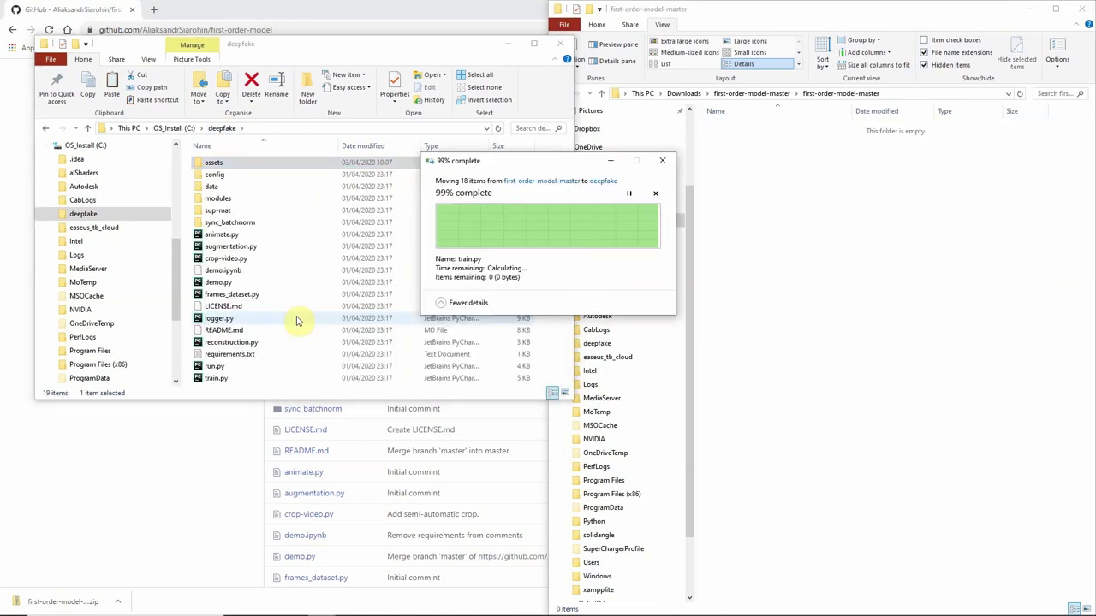
drag(417, 43, 769, 96)
click(343, 20)
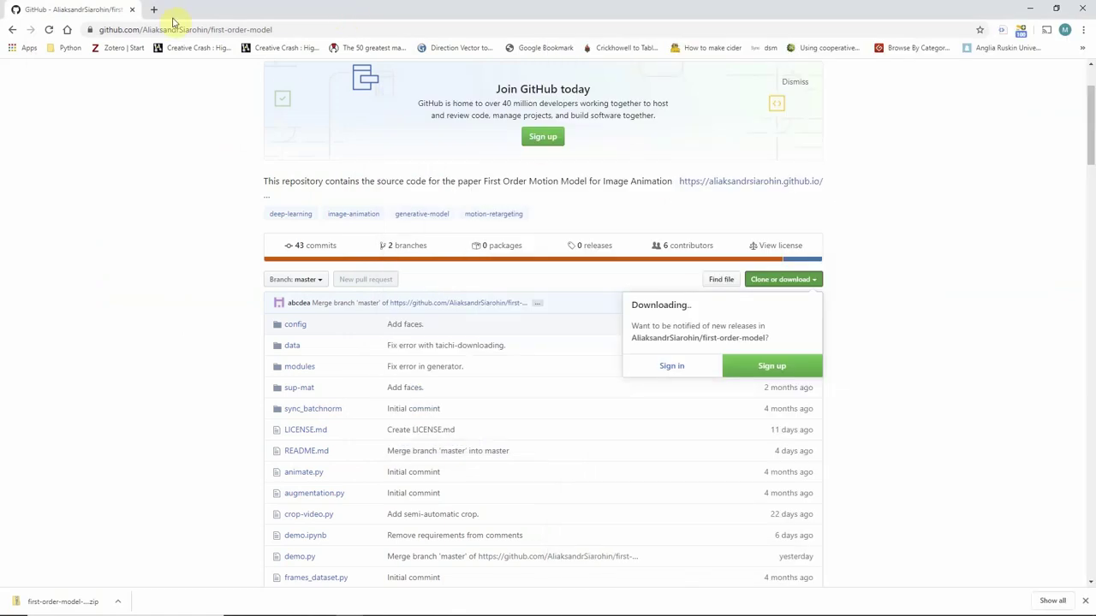
Revisit the project website briefly and skim the GitHub repository page from its file list to the README's Datasets section
click(13, 31)
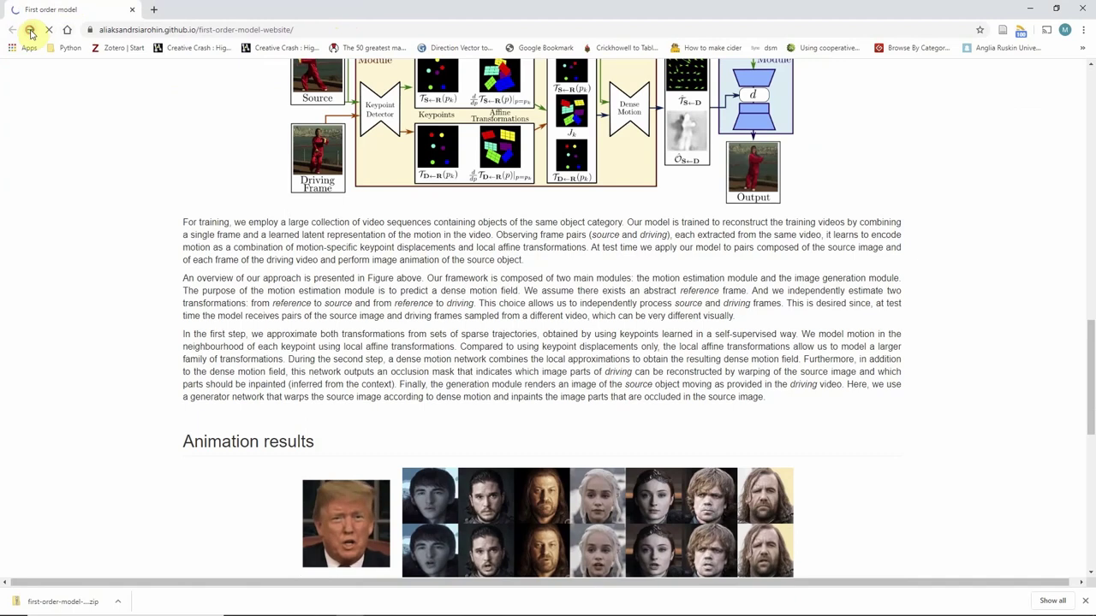
click(31, 32)
scroll(599, 252, down, 7)
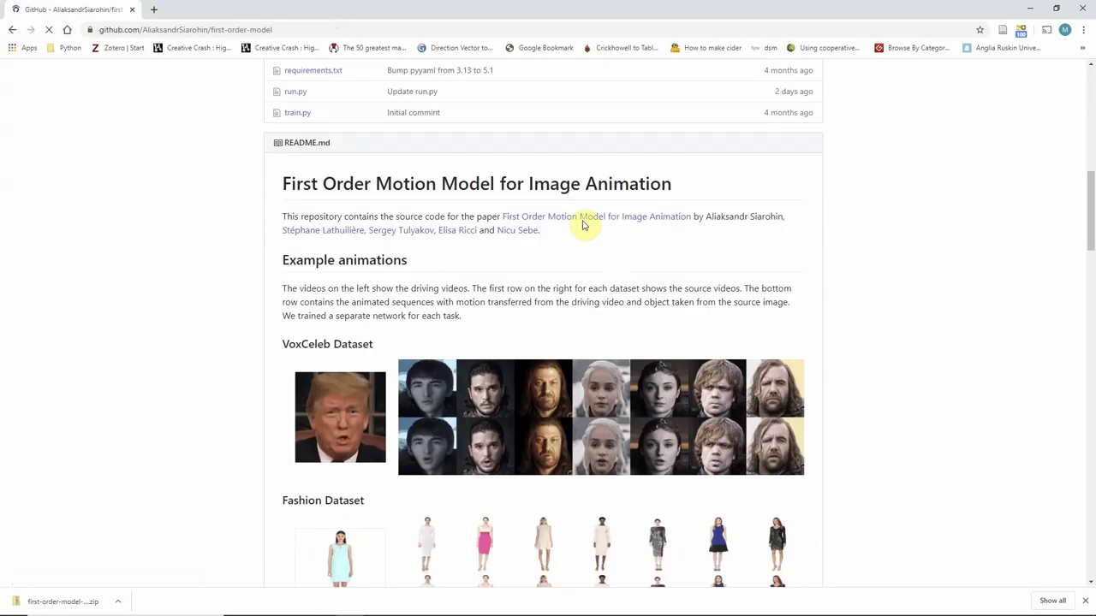
scroll(579, 212, up, 2)
scroll(579, 211, up, 5)
scroll(579, 211, down, 15)
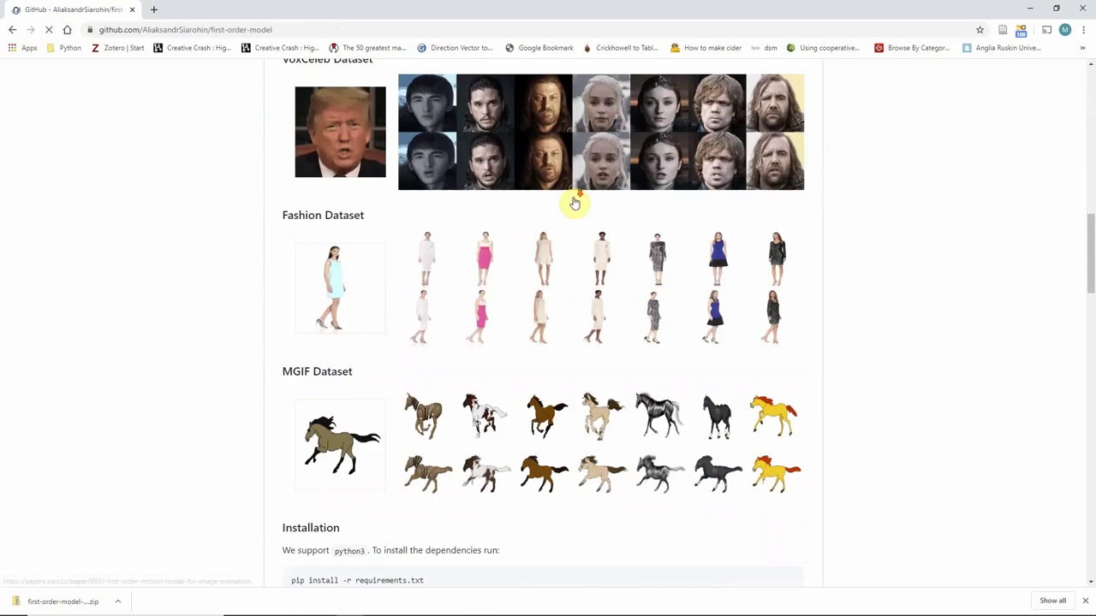
scroll(574, 203, down, 2)
scroll(491, 440, down, 1)
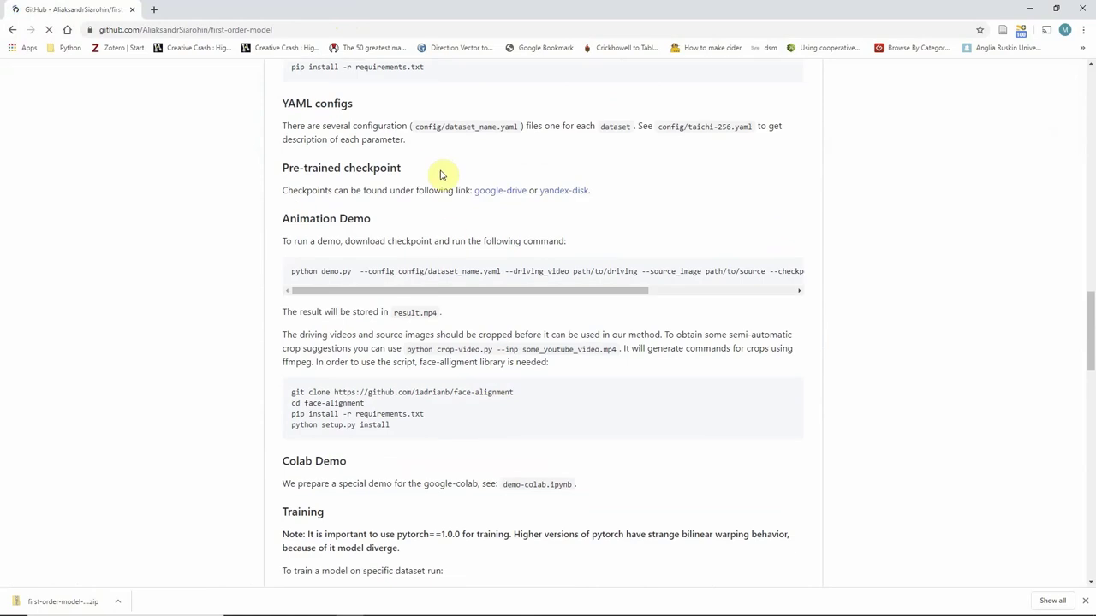
scroll(470, 322, down, 15)
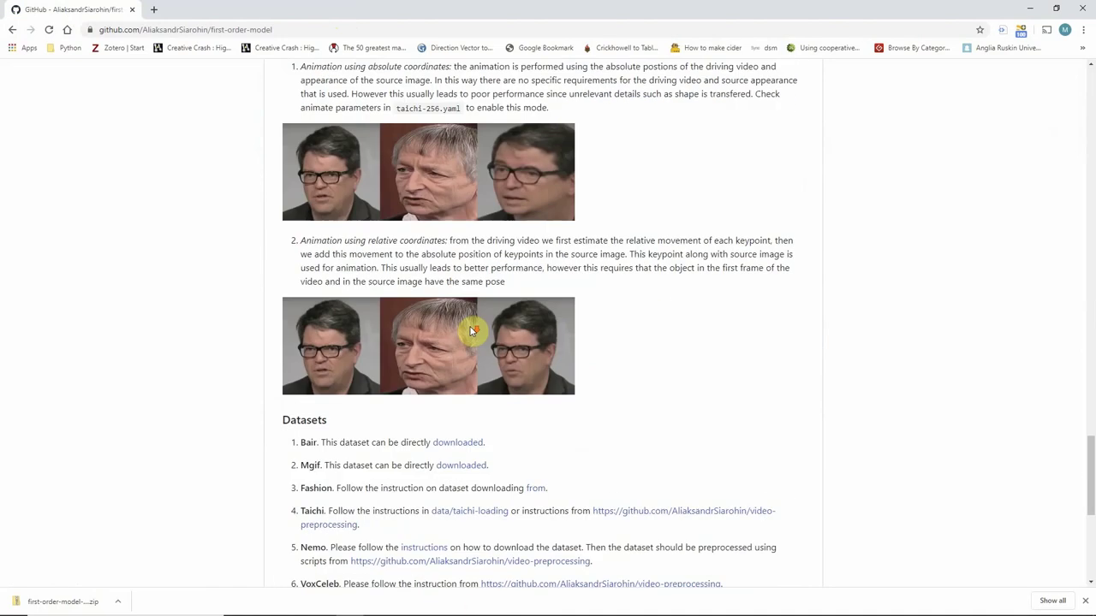
scroll(472, 330, down, 2)
scroll(476, 326, up, 20)
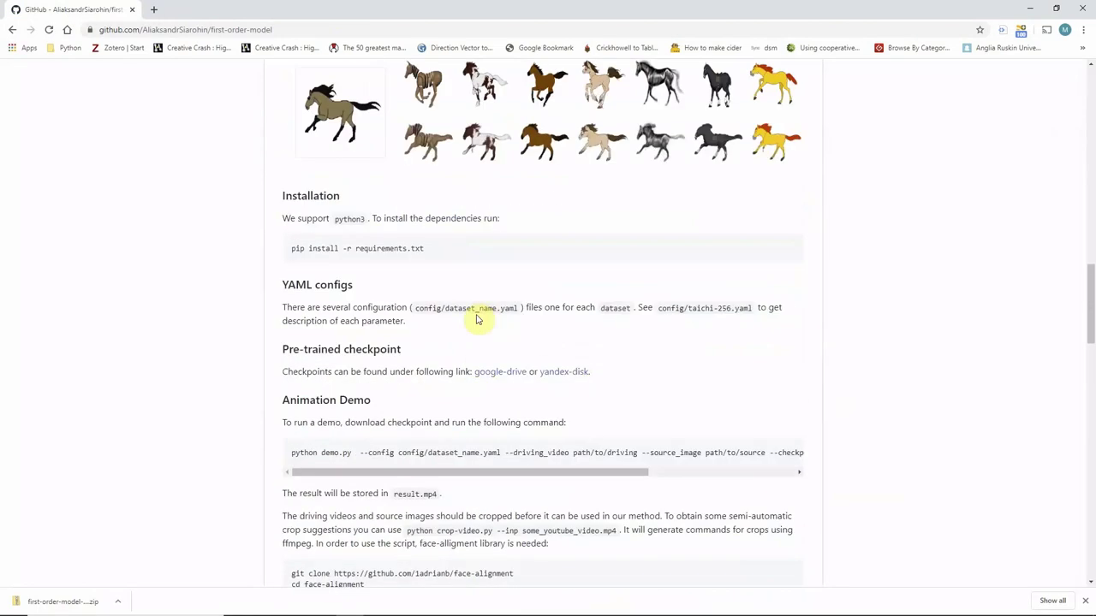
scroll(481, 317, down, 1)
scroll(481, 318, up, 10)
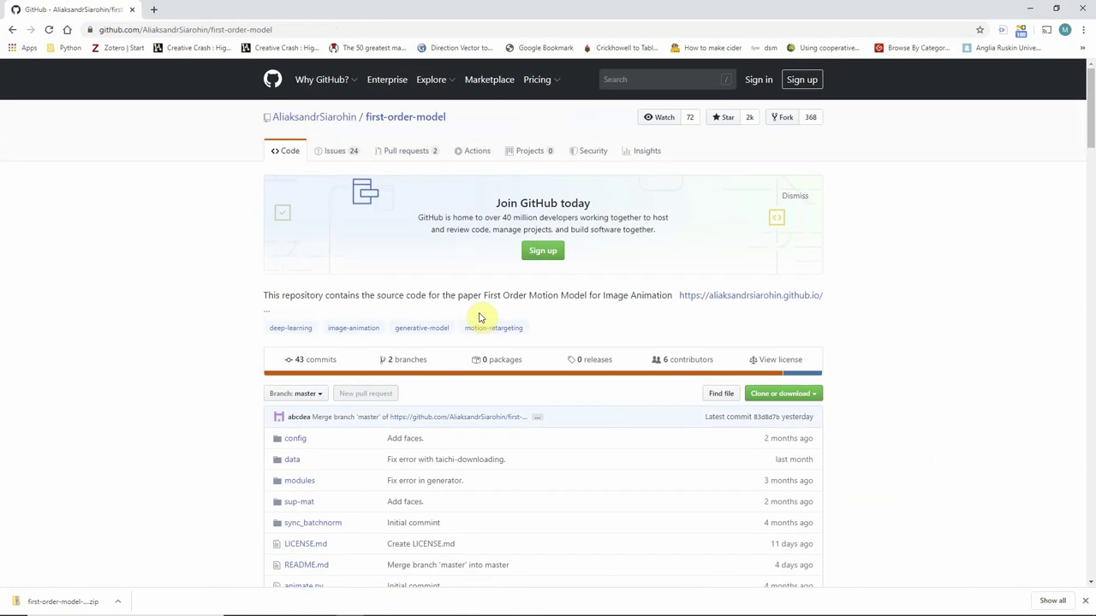
Review the README's installation, pre-trained checkpoint and animation demo instructions, and its example animations
scroll(509, 333, down, 5)
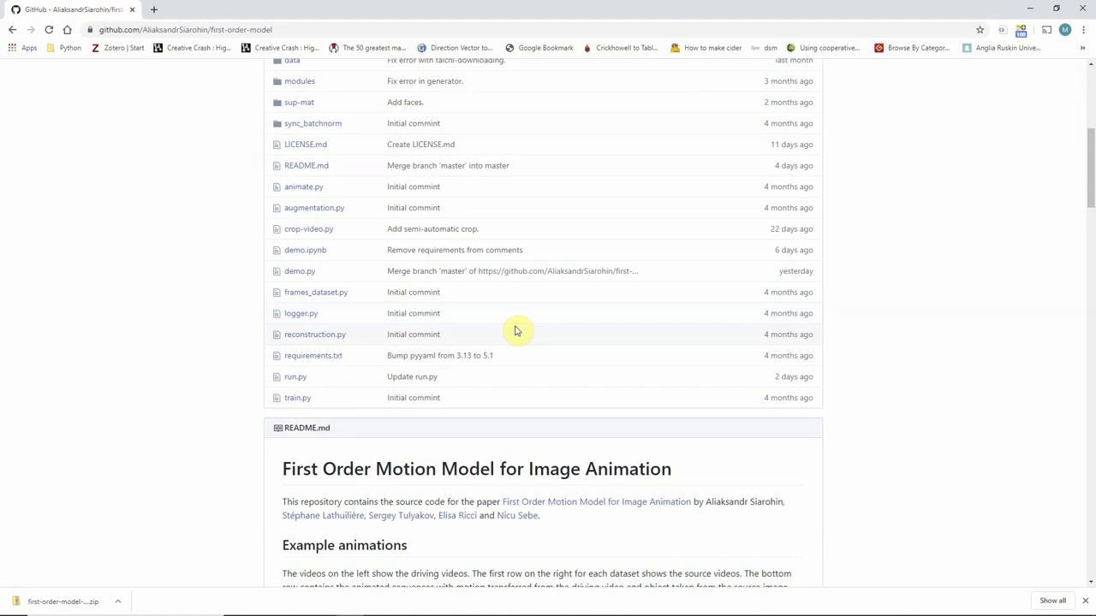
scroll(518, 248, down, 10)
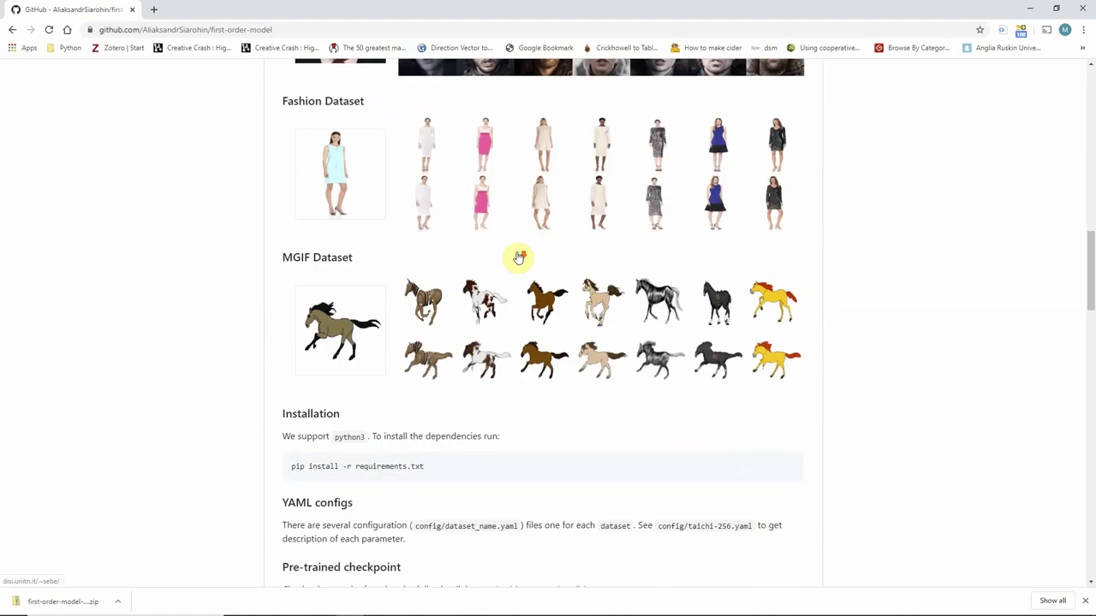
scroll(519, 244, up, 1)
scroll(518, 242, down, 4)
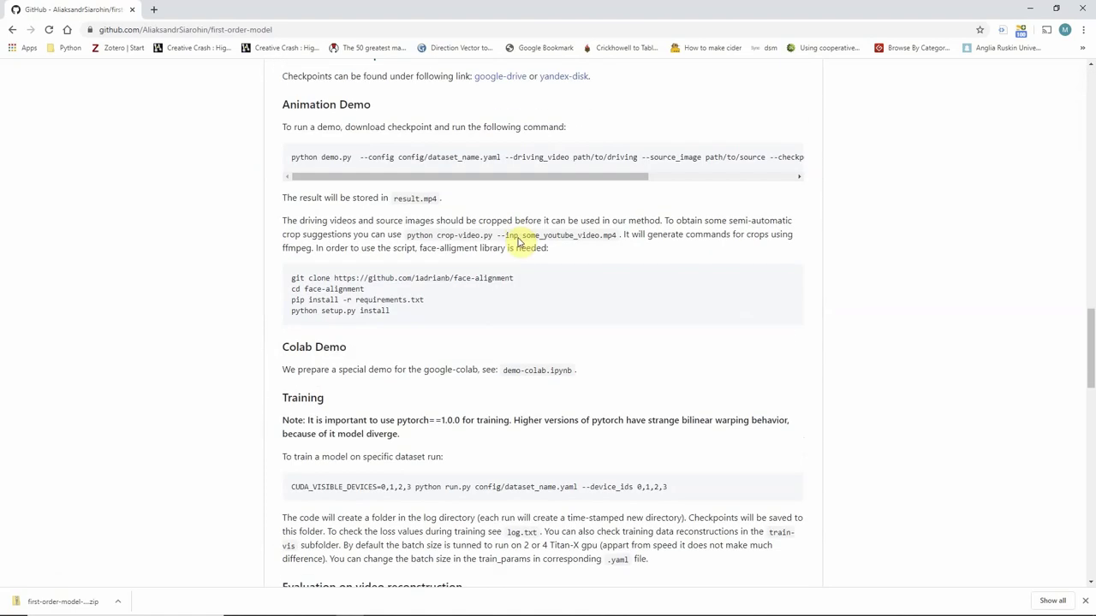
scroll(520, 234, up, 3)
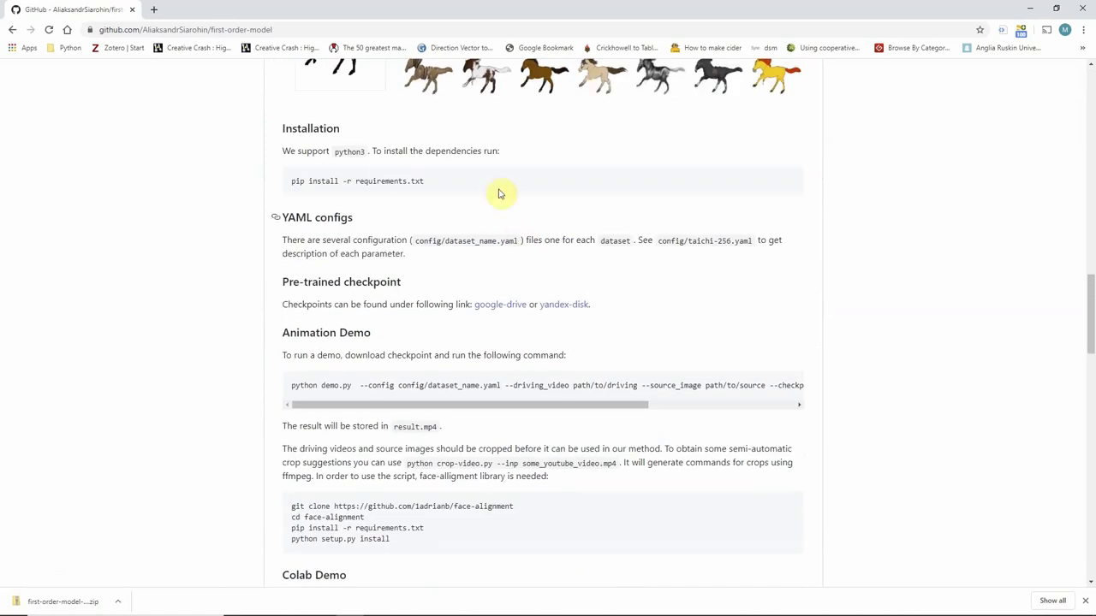
scroll(387, 239, up, 1)
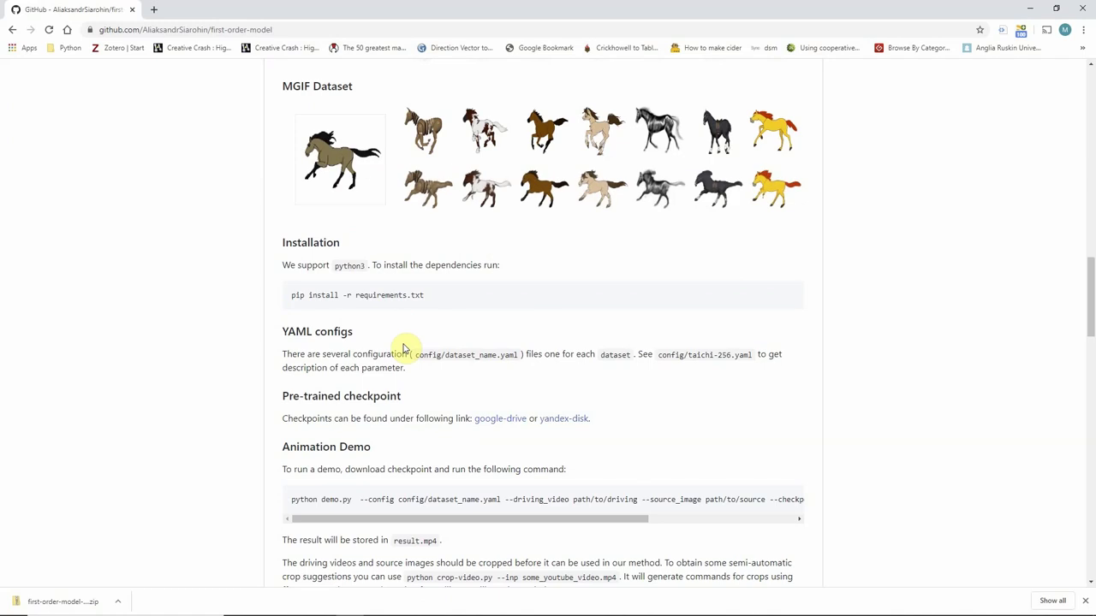
scroll(634, 267, up, 5)
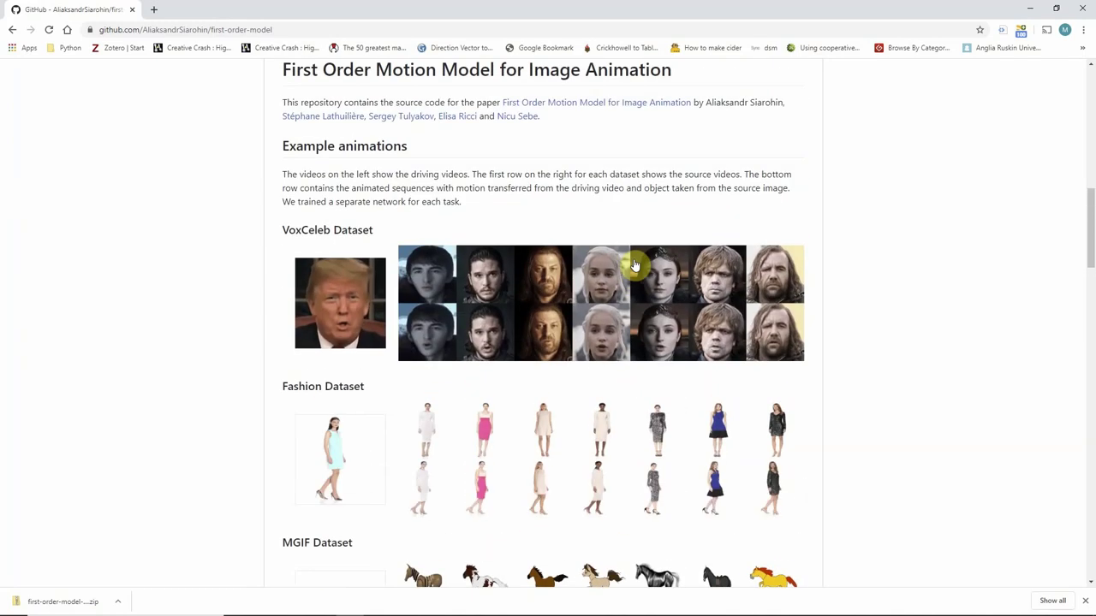
scroll(516, 179, down, 1)
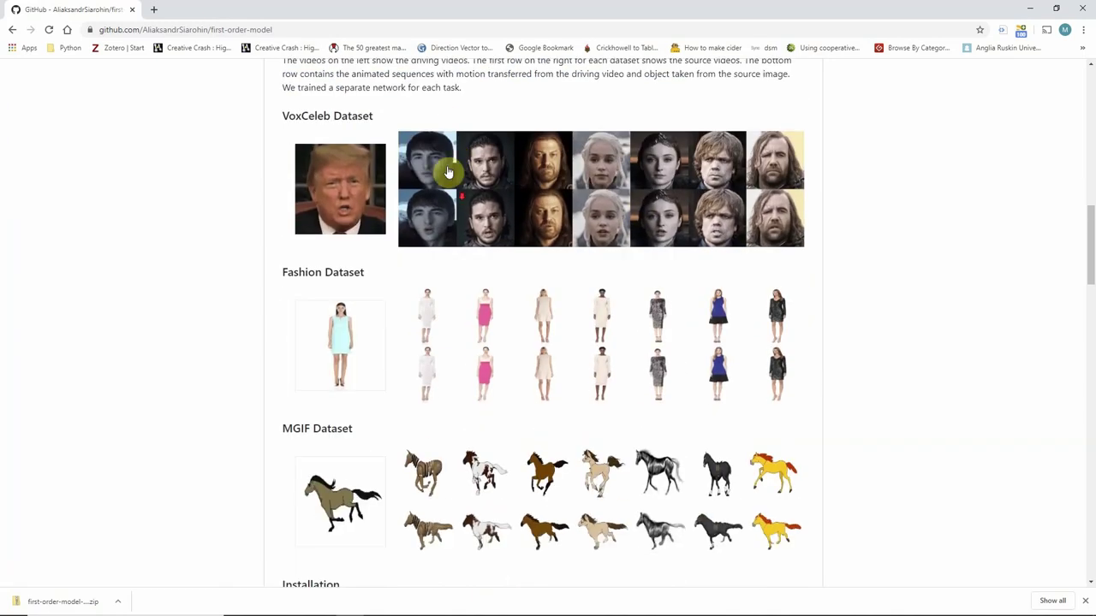
Search the web for anaconda in a new browser tab and open the official anaconda.com site
click(154, 9)
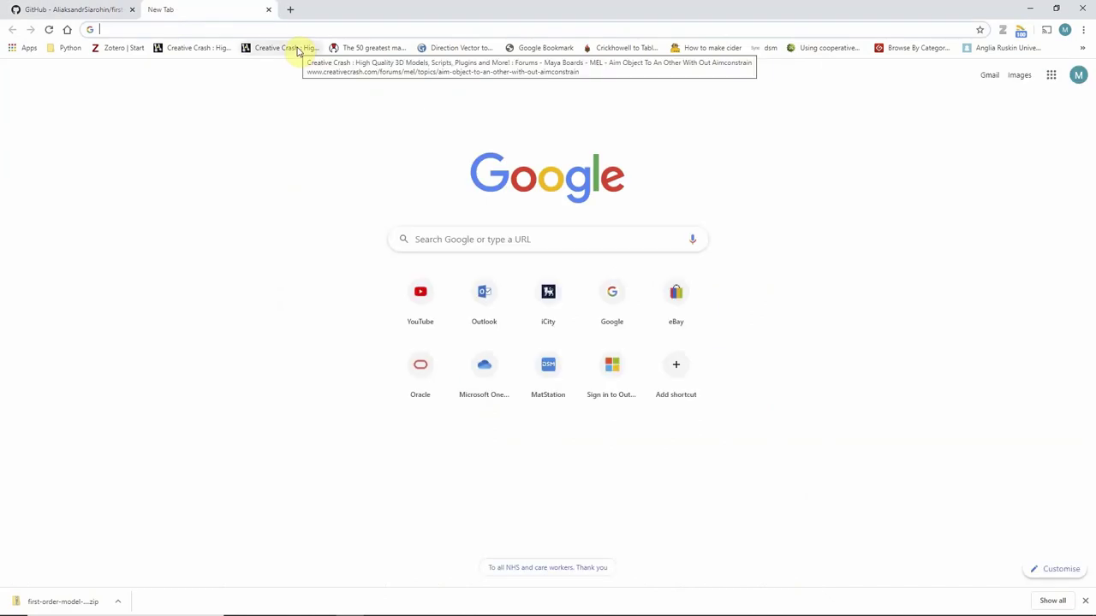
text(ana)
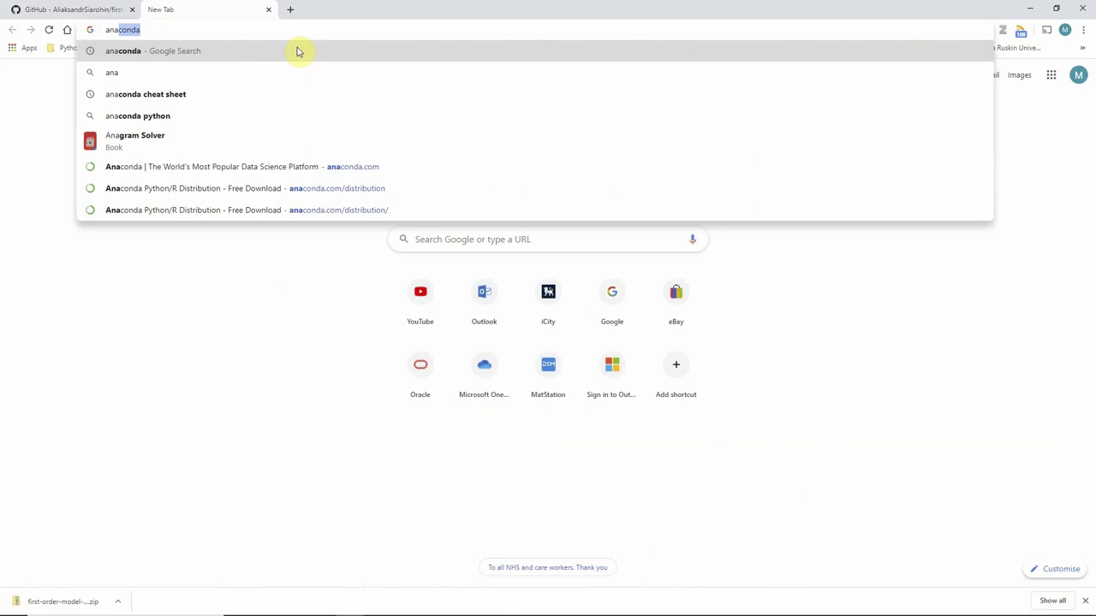
click(238, 29)
key(Return)
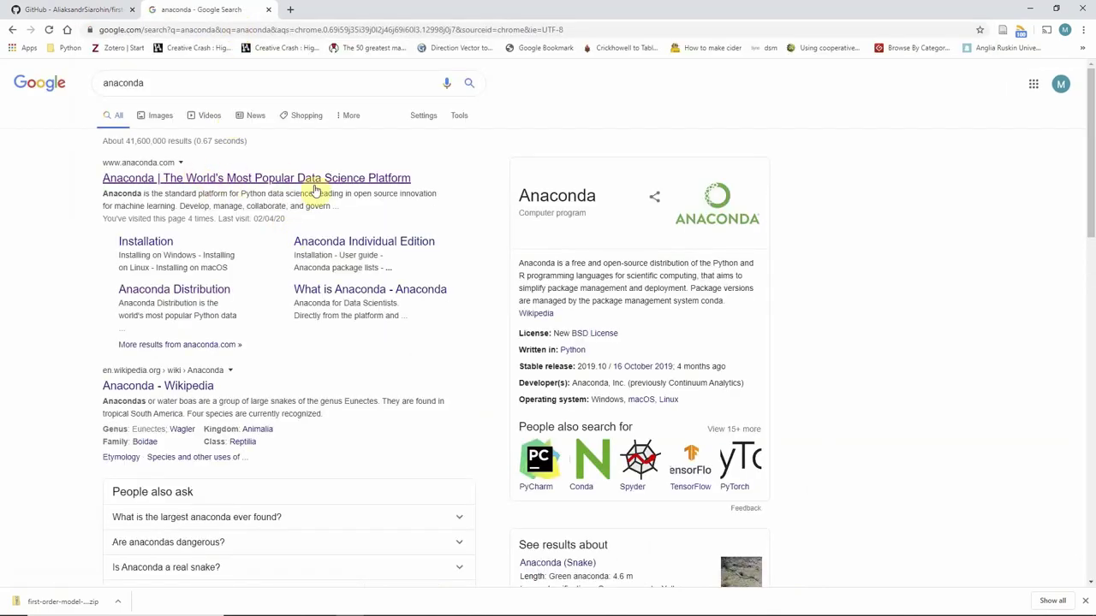
click(340, 180)
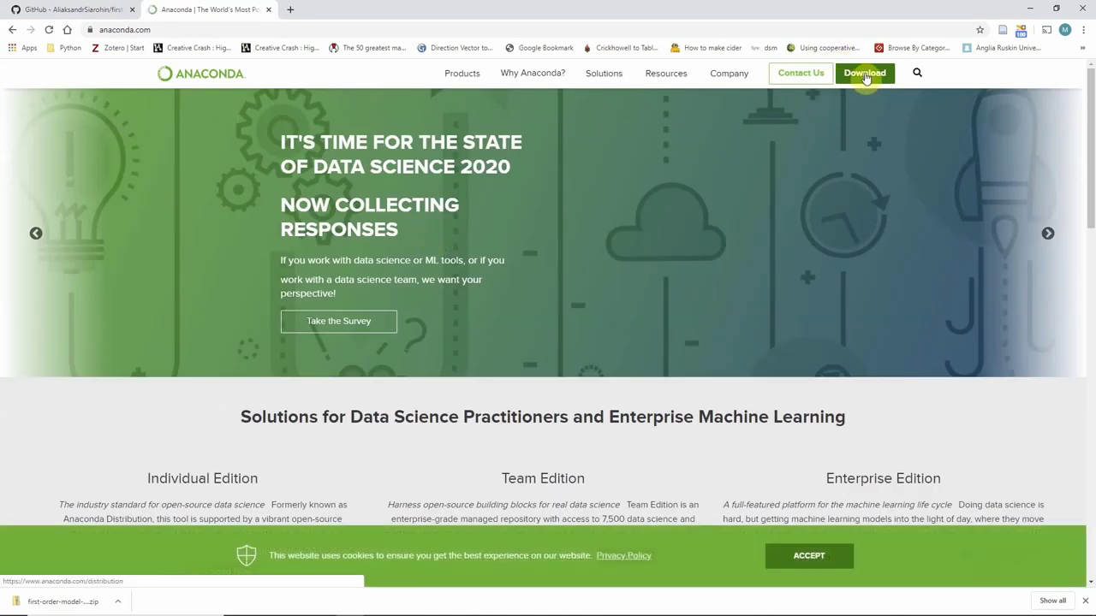
Download the Anaconda 2020.02 Windows installer for Python 3.7 from the Individual Edition page
click(865, 74)
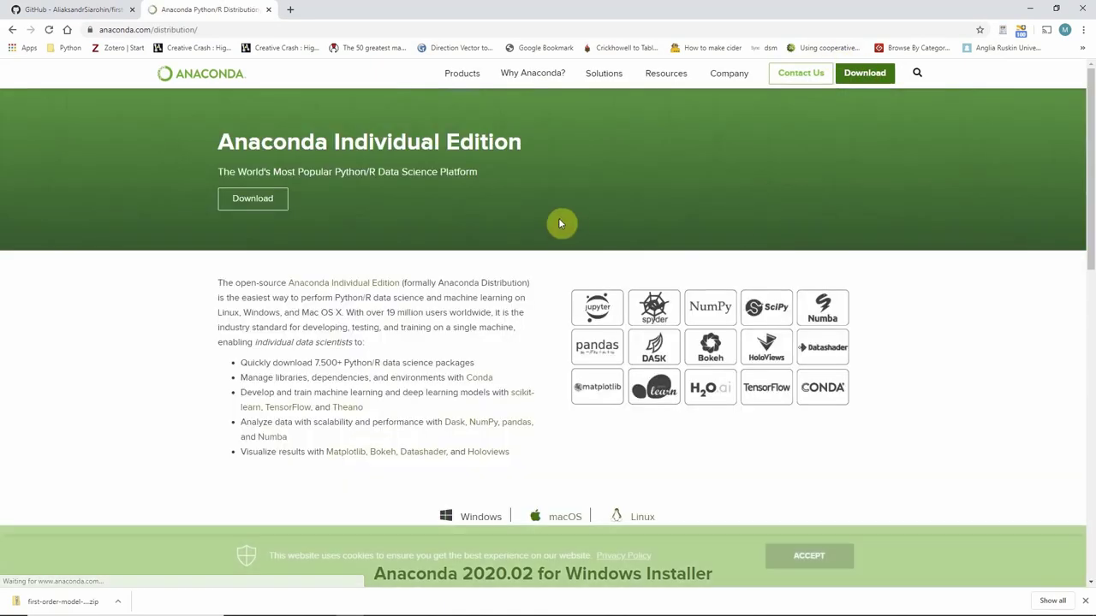
scroll(561, 223, down, 4)
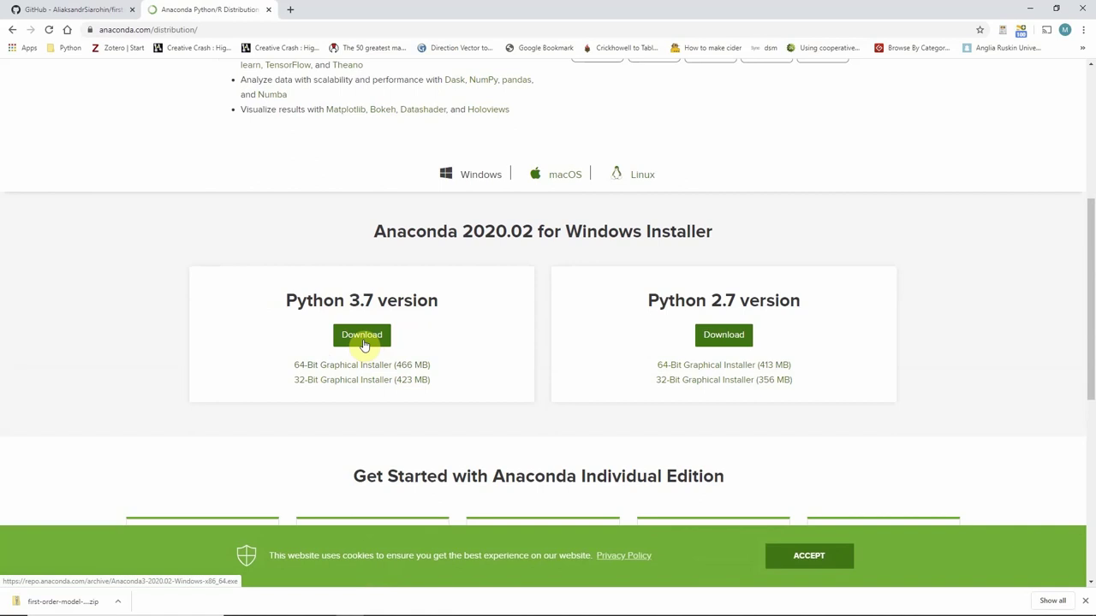
click(359, 332)
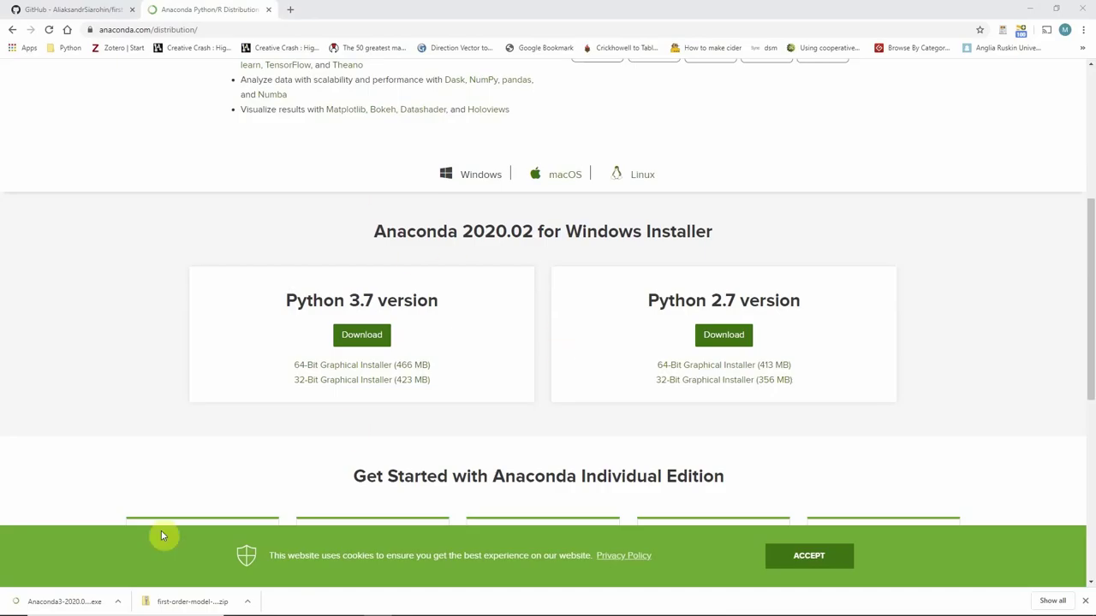
Run the downloaded Anaconda3 installer, accept the license, and complete the installation with the default destination folder and advanced options
click(75, 604)
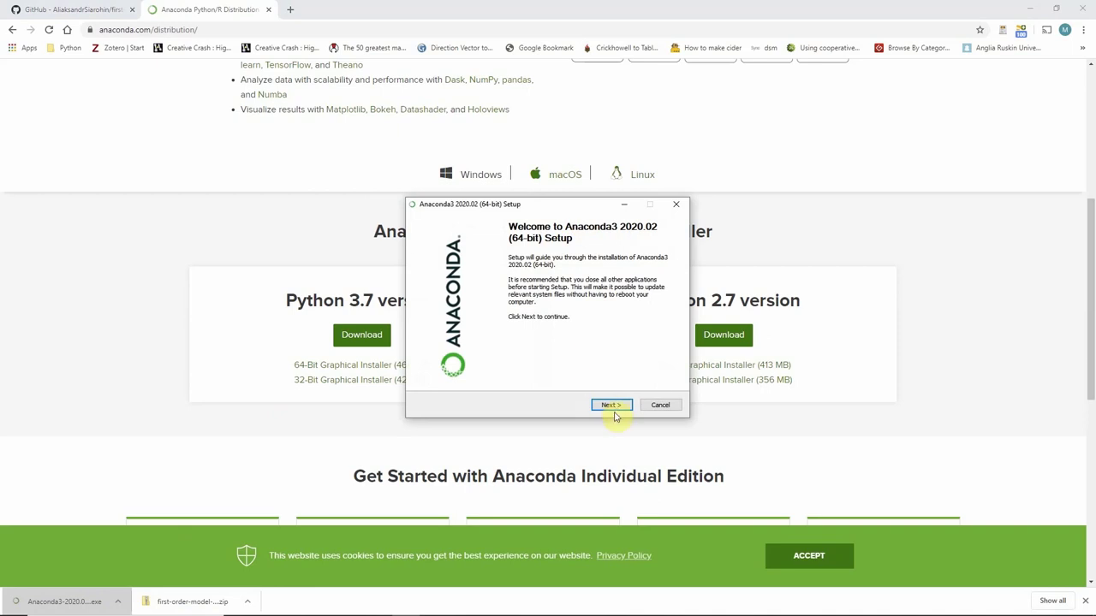
click(610, 405)
click(610, 405)
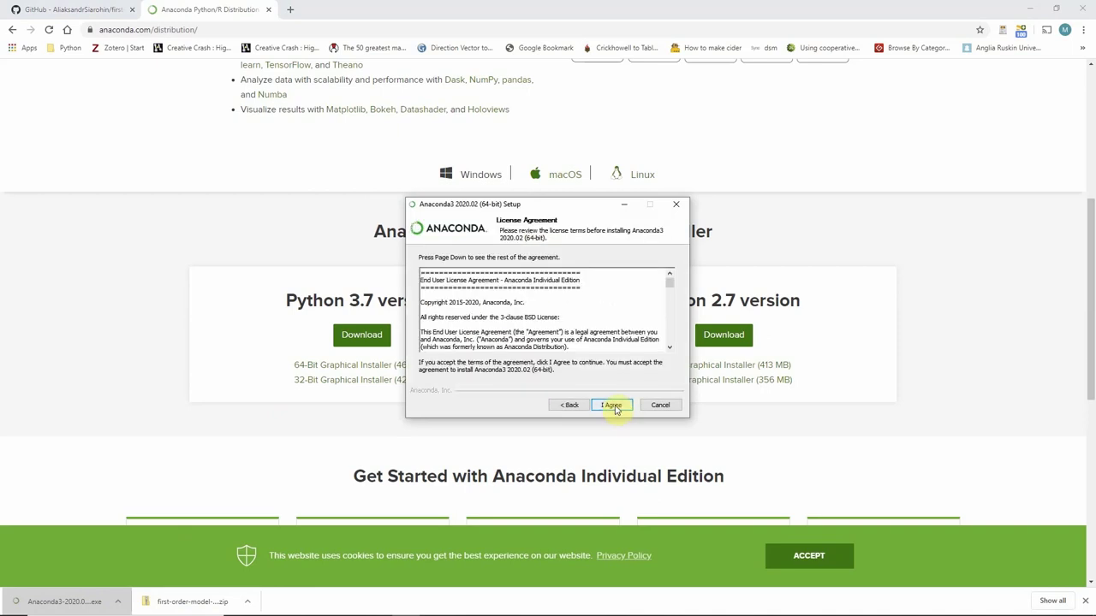
click(611, 405)
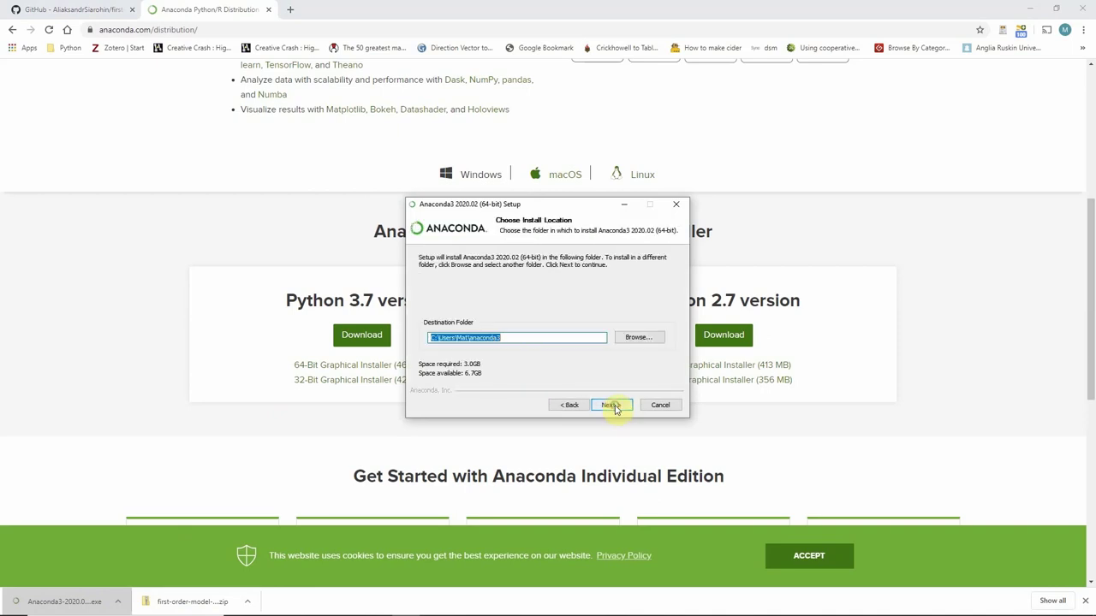
click(614, 408)
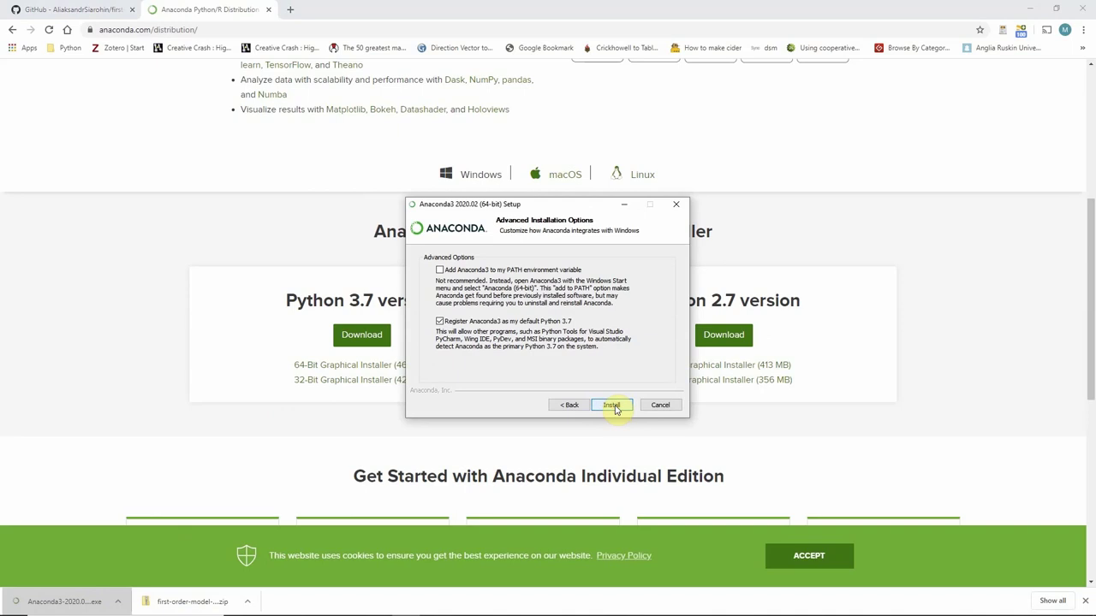
click(613, 407)
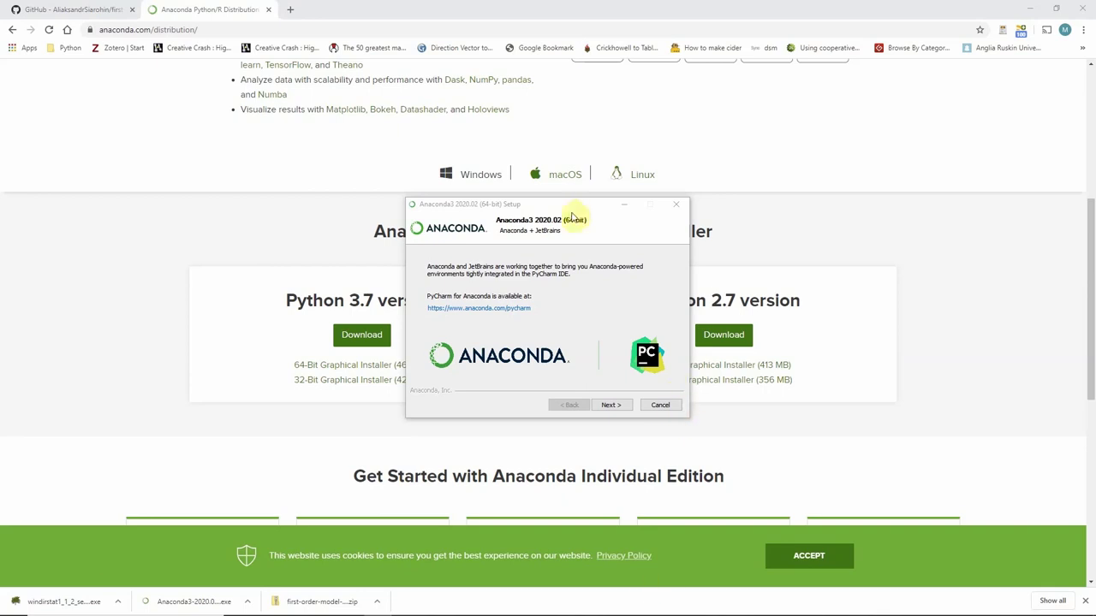
drag(577, 219, 597, 213)
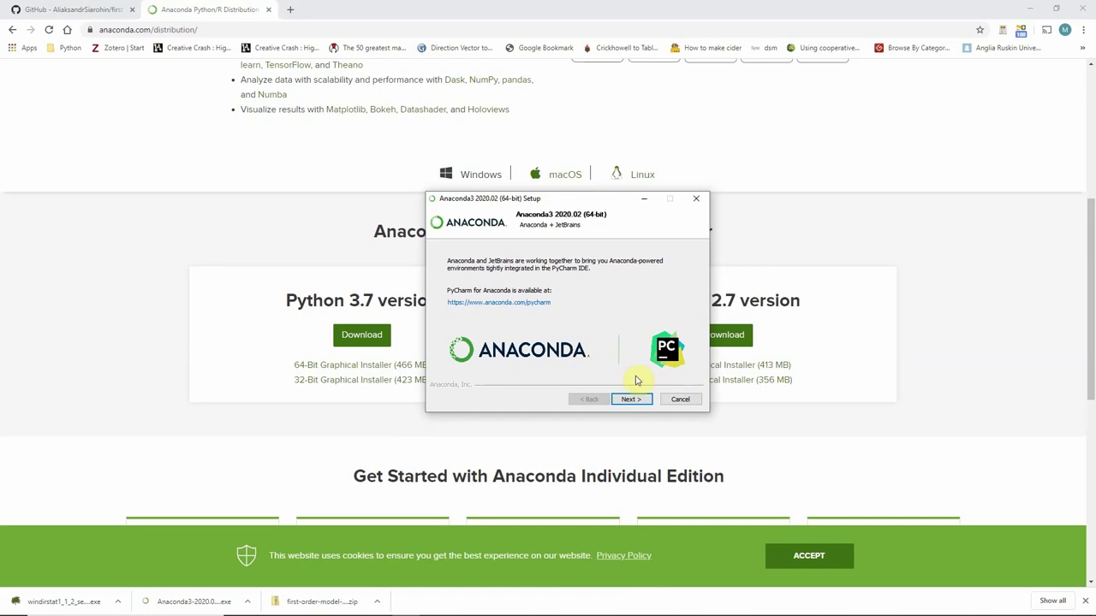
click(633, 401)
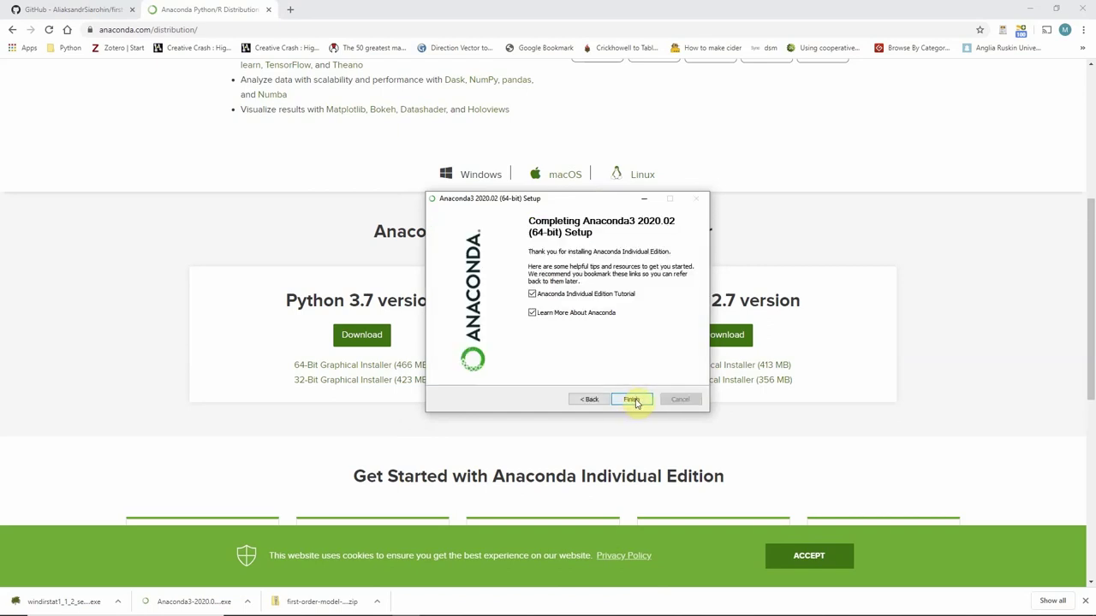
click(631, 399)
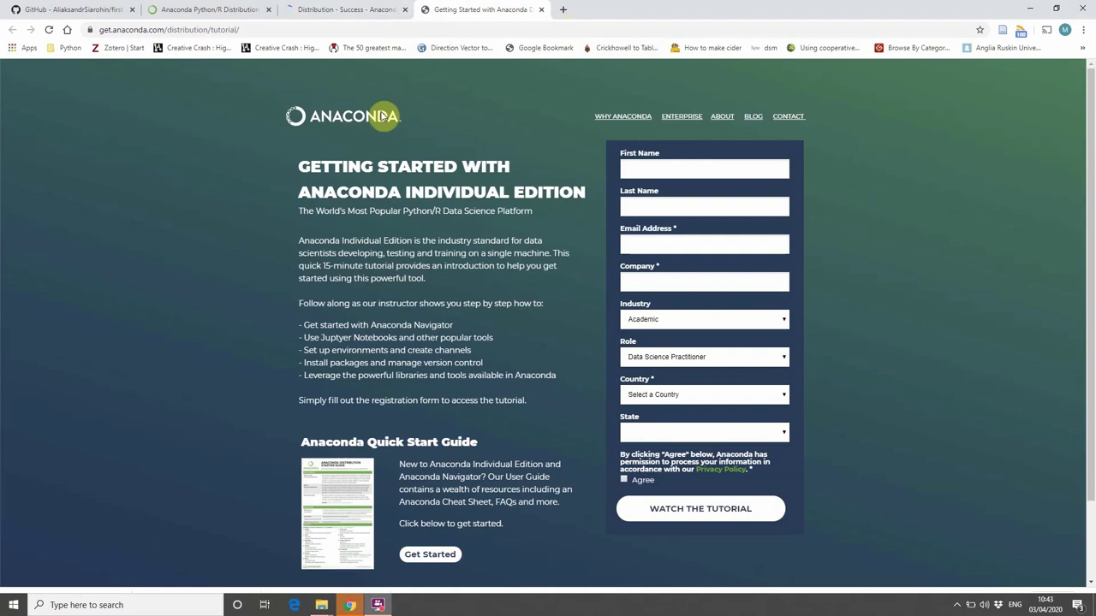
Launch Anaconda Prompt (anaconda3), widen its window and move it toward the screen's upper-left corner
click(152, 605)
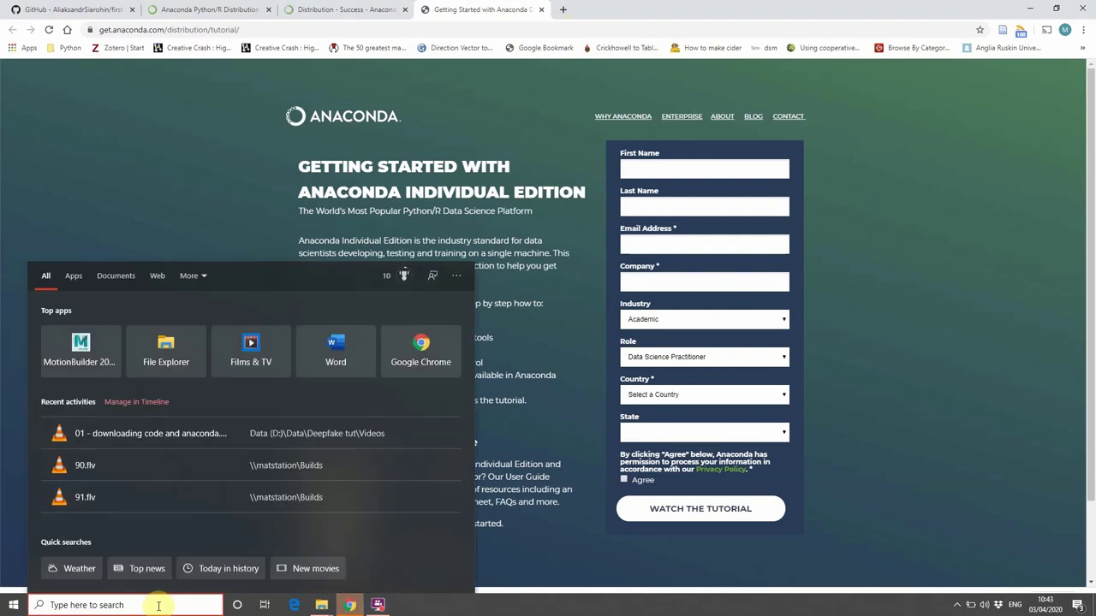
text(ana)
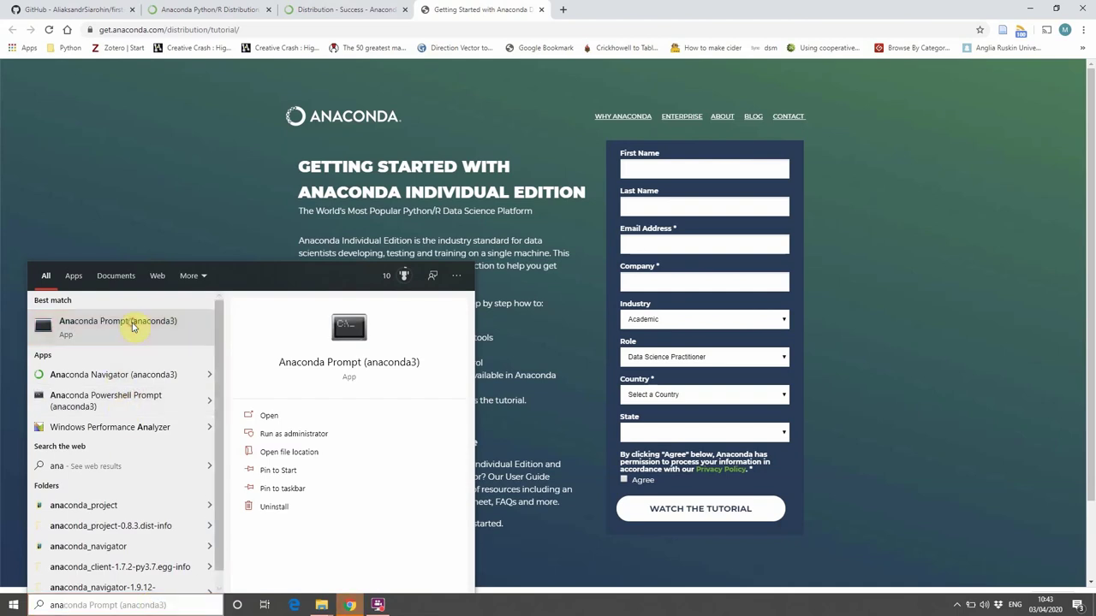
click(137, 330)
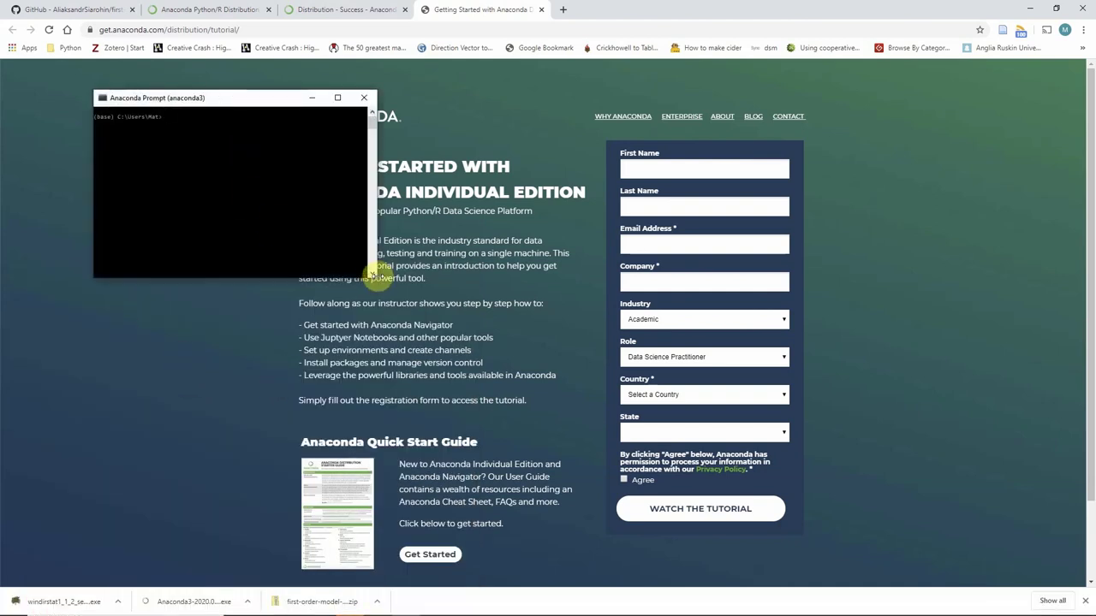
drag(368, 277, 478, 289)
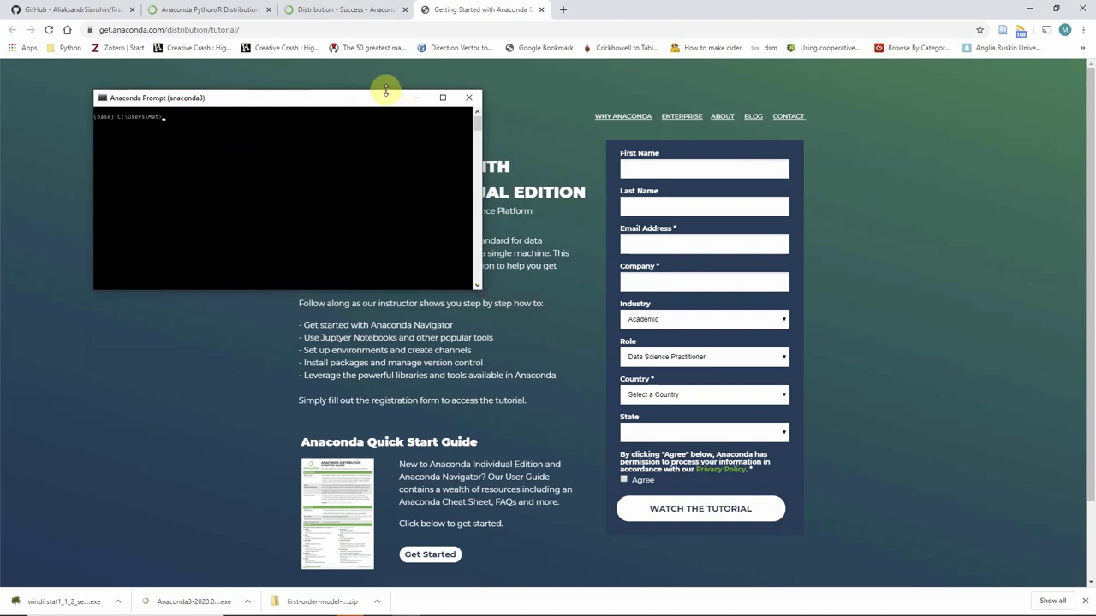
drag(384, 96, 313, 84)
Switch back to Chrome and search the web for "anaconda cheat sheet"
click(719, 17)
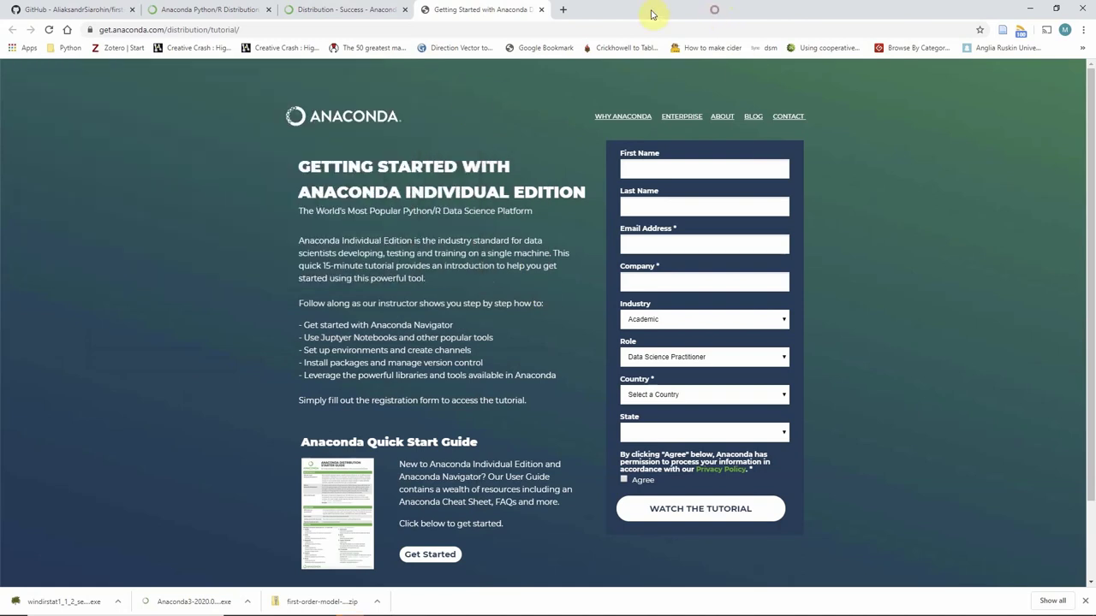
click(505, 29)
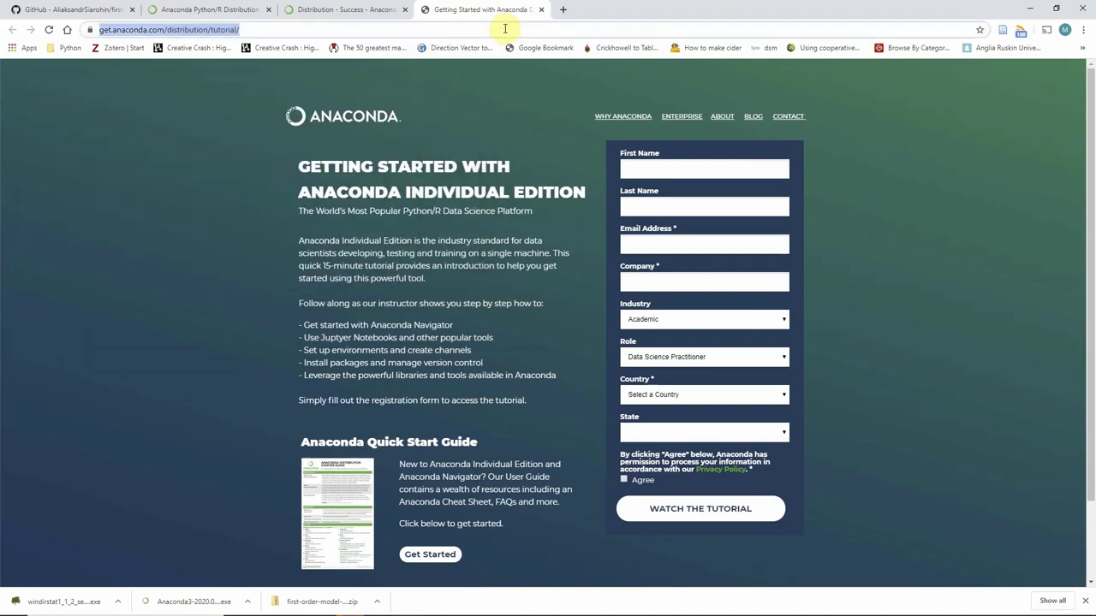
text(anaconda che)
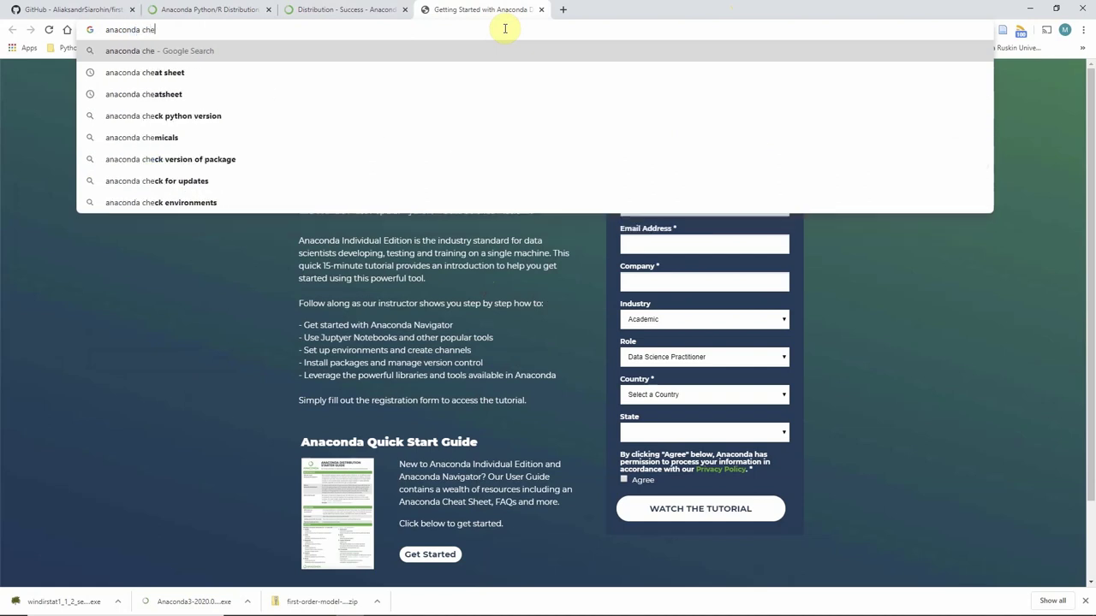
text(at sheet)
key(Down)
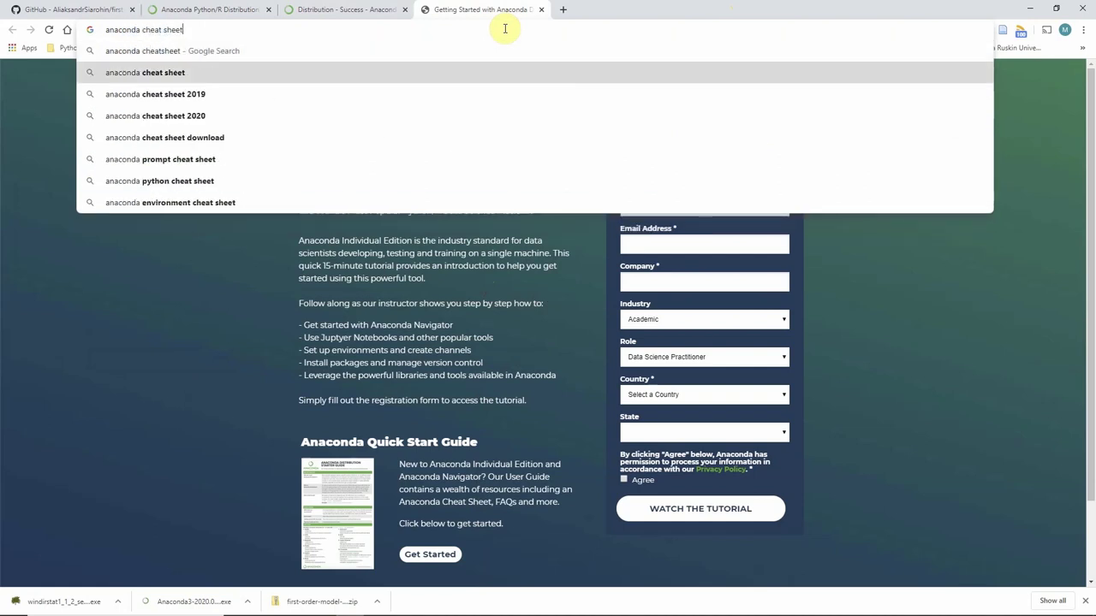
key(Return)
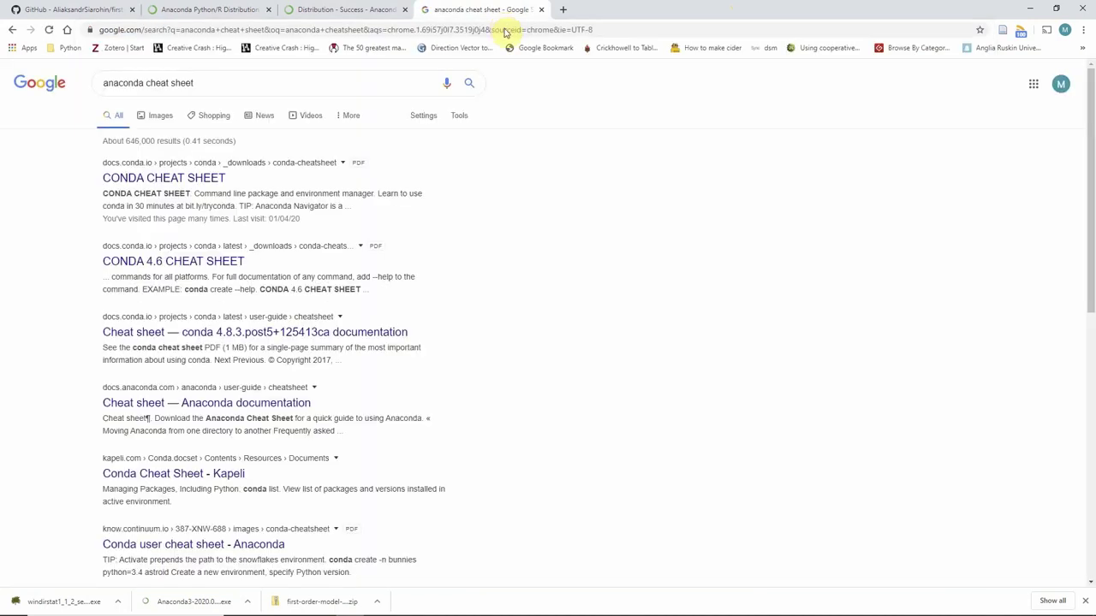
Place a widened browser window beside the Anaconda Prompt and show the Conda Cheat Sheet PDF enlarged at its basics and environments sections
key(super+Right)
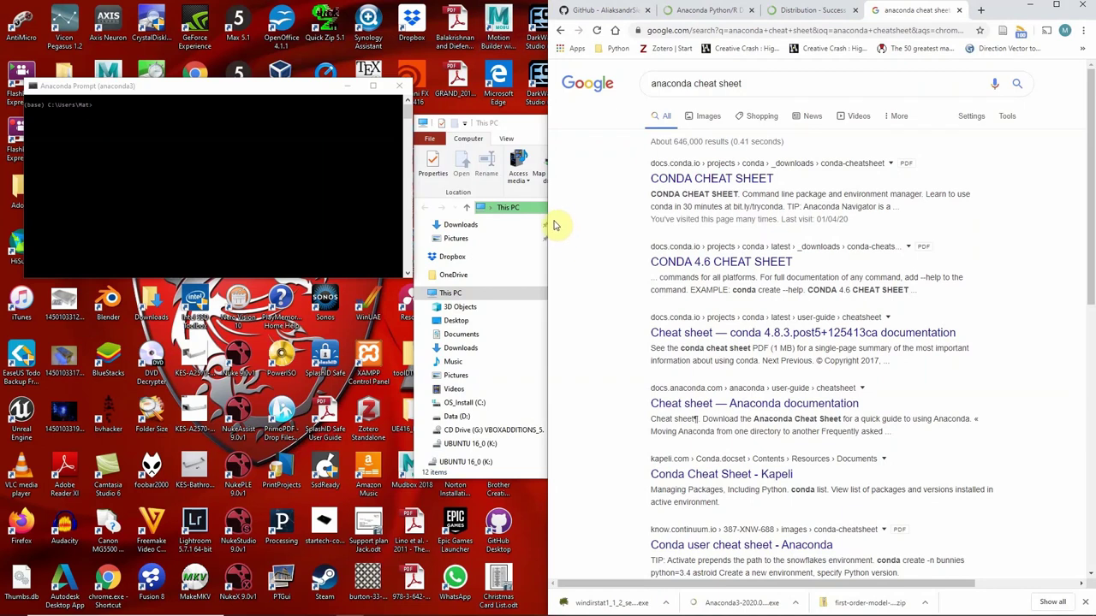
click(710, 179)
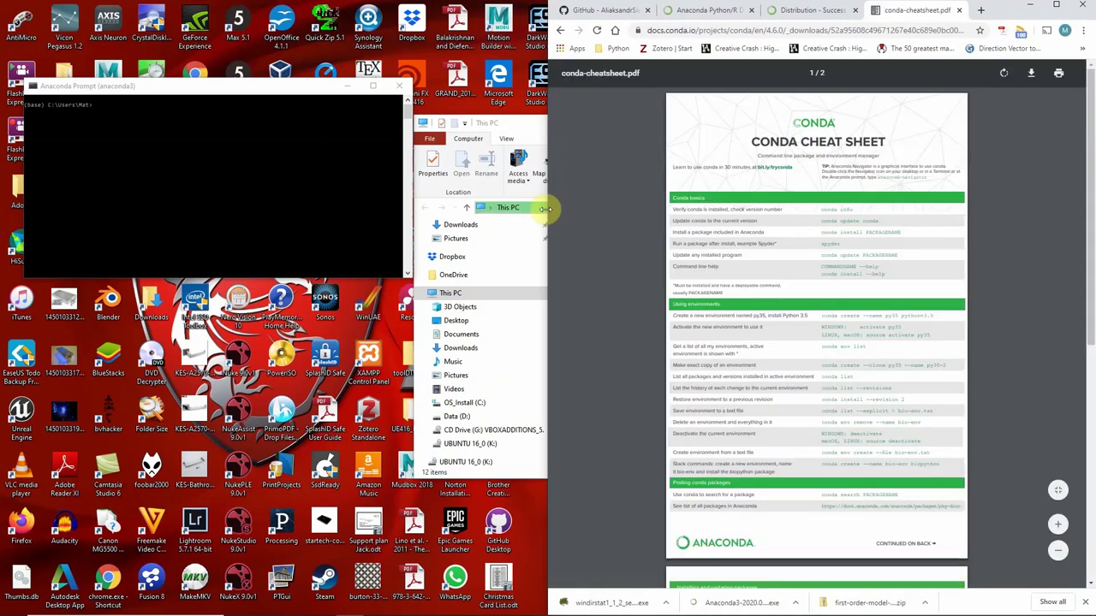
drag(548, 209, 445, 207)
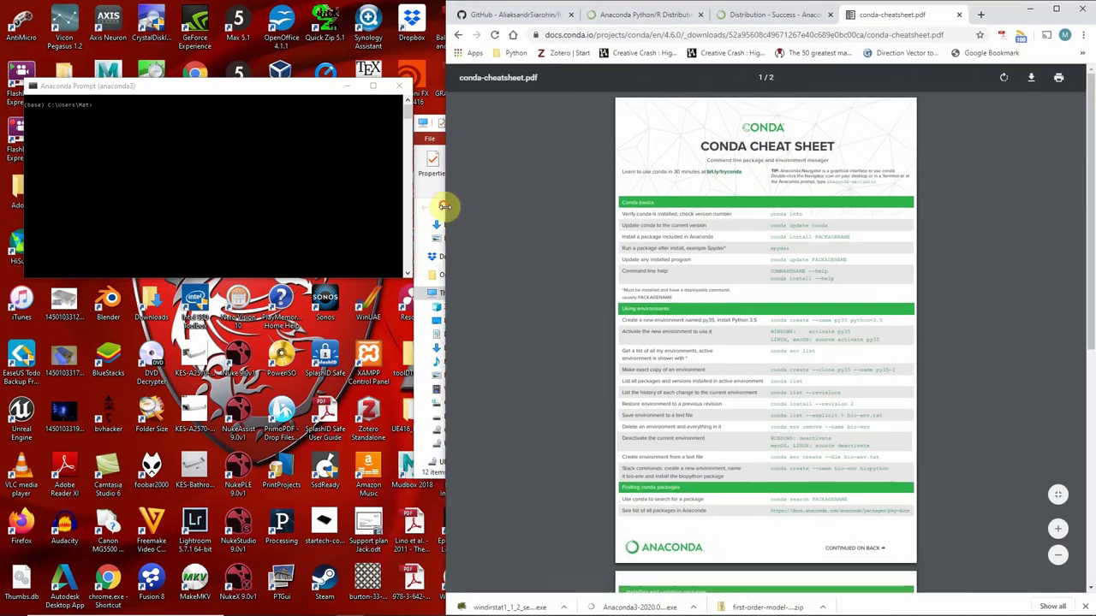
scroll(819, 289, up, 3)
scroll(814, 303, down, 1)
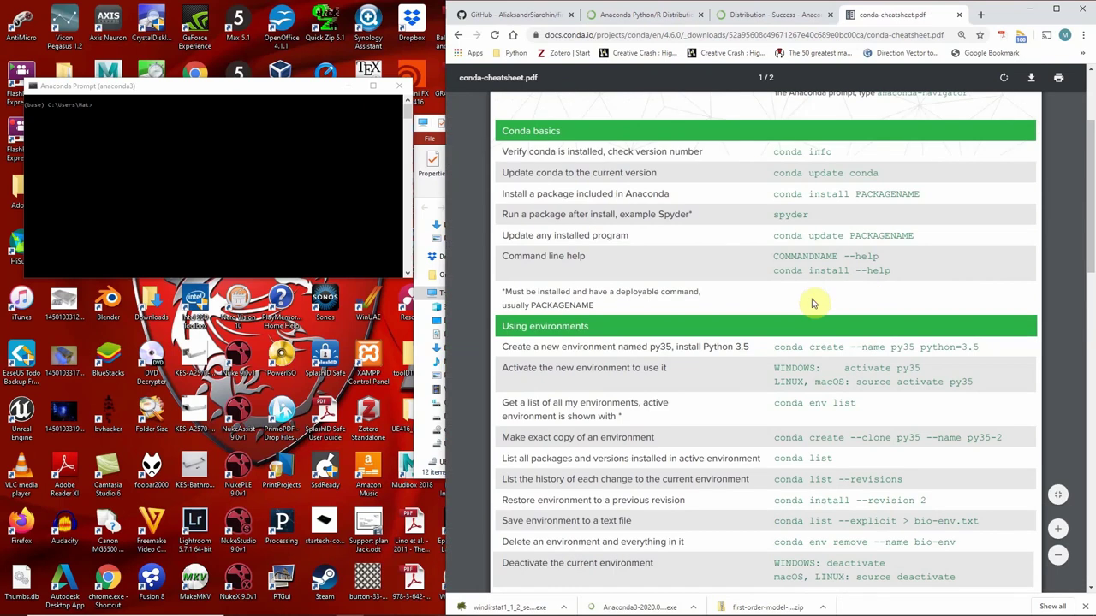
In Anaconda Prompt, create a conda environment named deefake with python=3.7 and approve the package installation
click(285, 120)
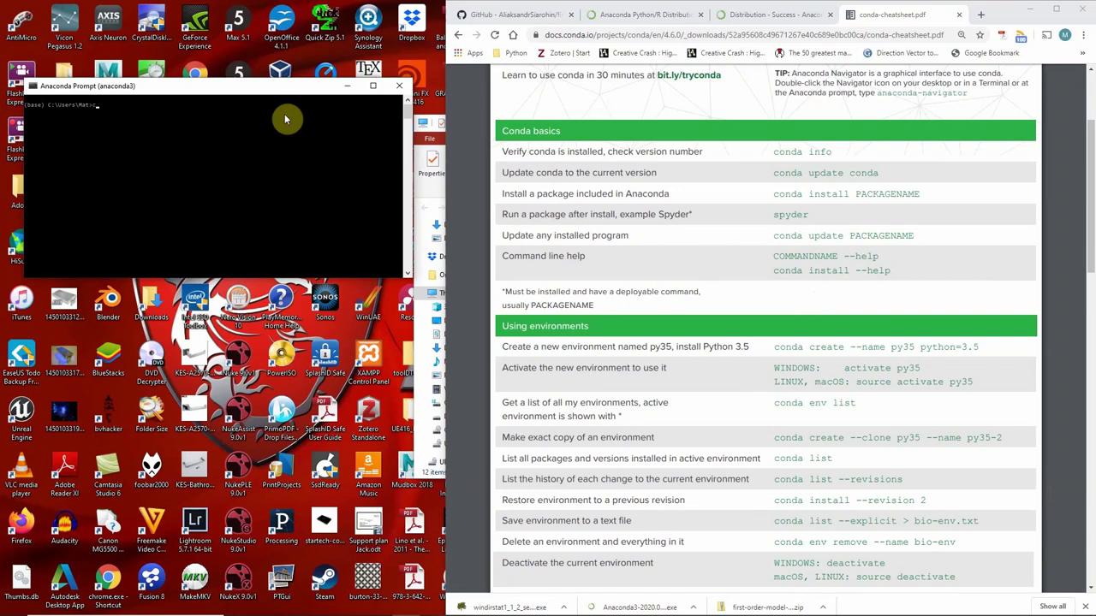
text(conda create --name deefake python=)
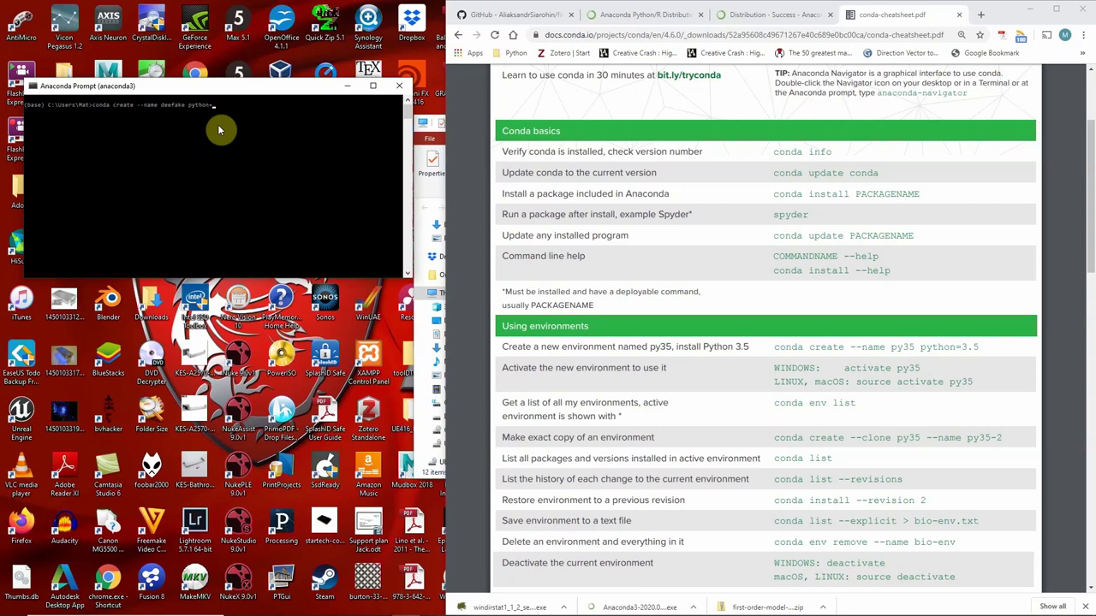
text(3.7)
key(Return)
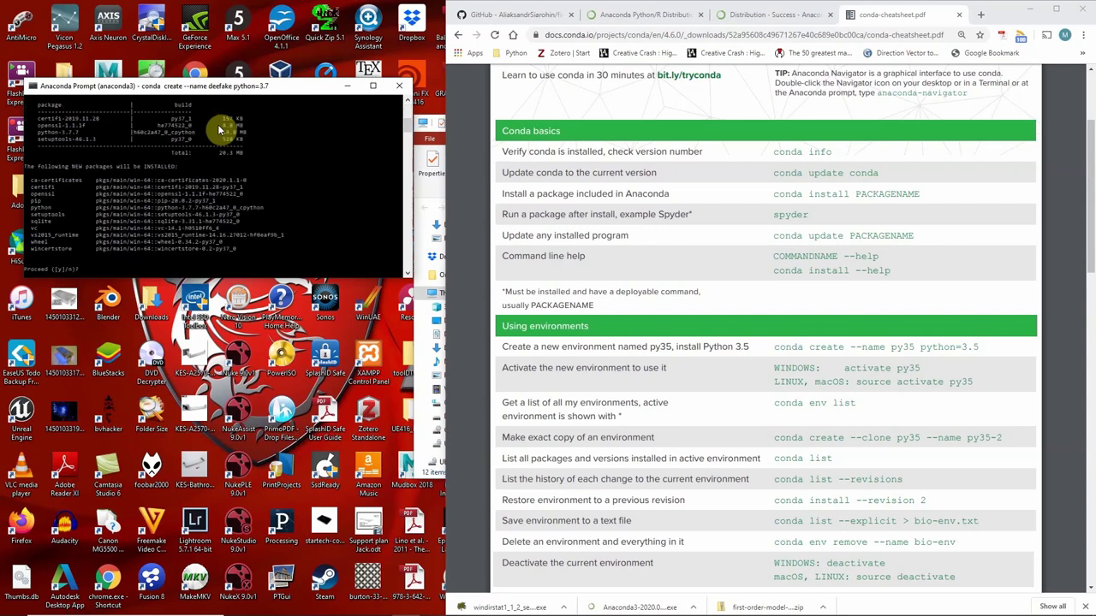
text(y)
key(Return)
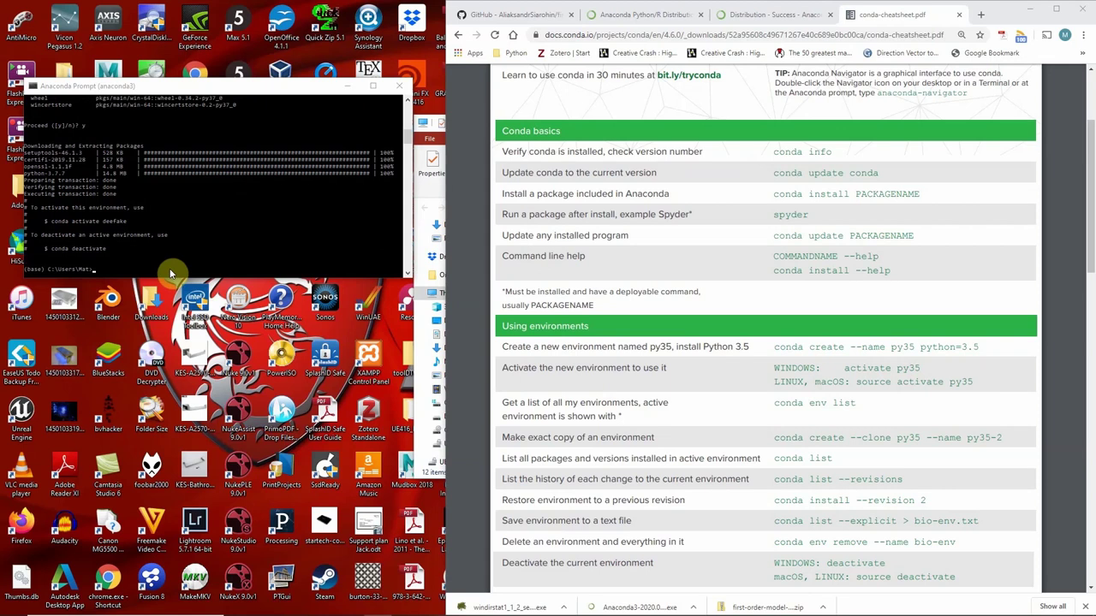
List all conda environments with conda env list
click(169, 255)
text(conda a)
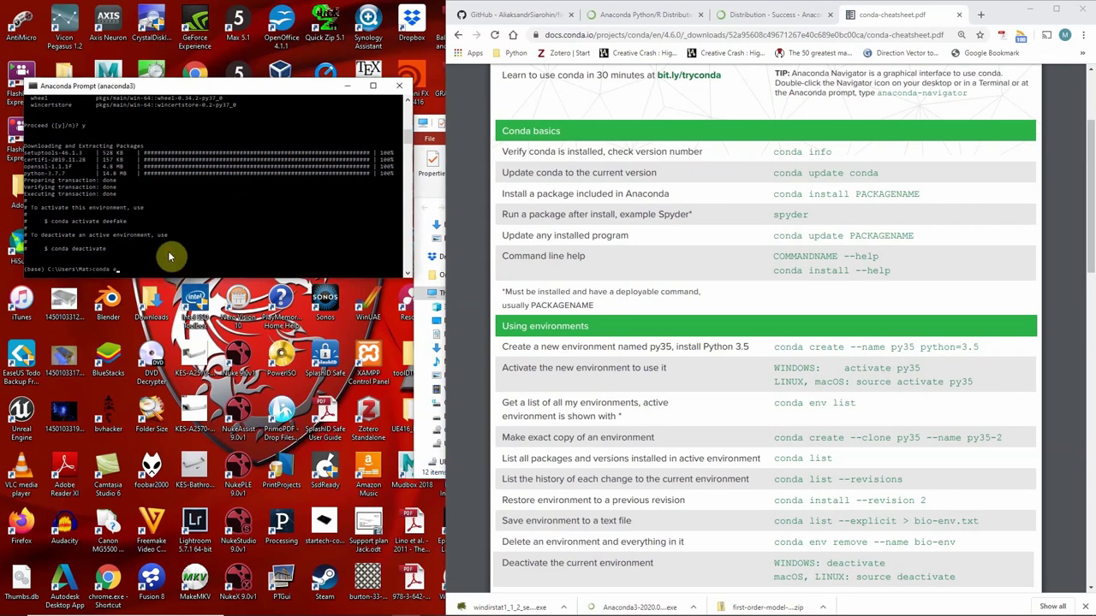
text(nv list)
key(Return)
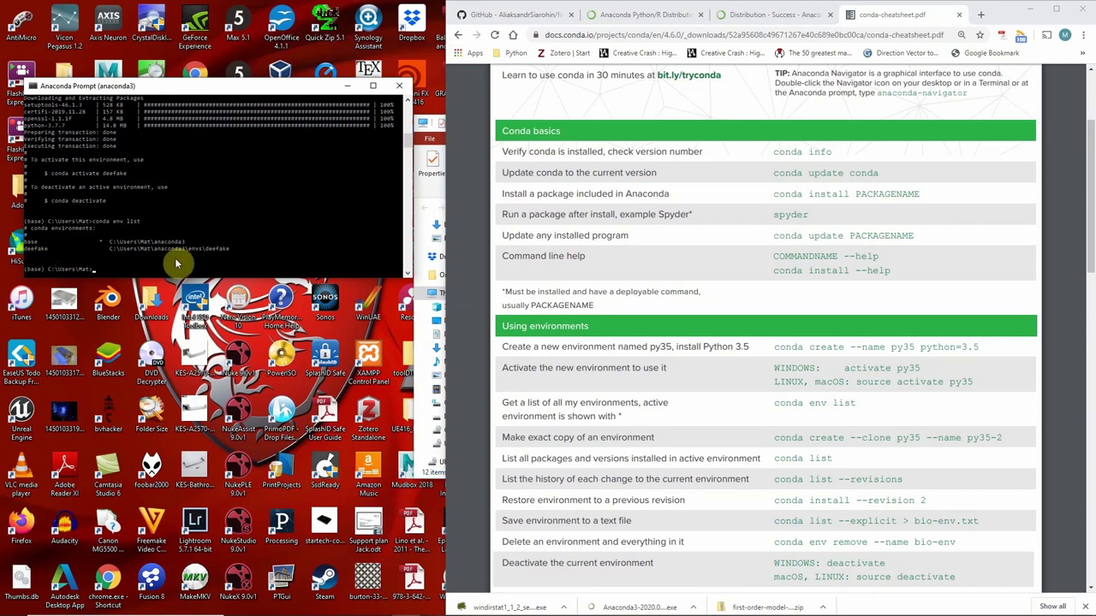
Try to activate a conda environment under the name deepfake
text(activate deepfake)
key(Return)
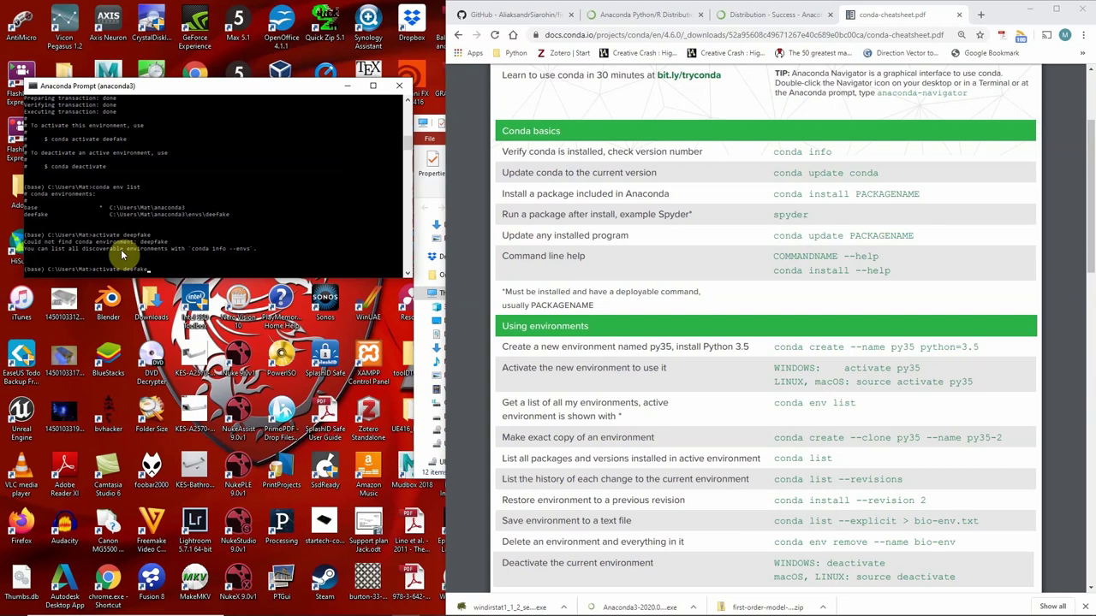
Activate the deefake conda environment
key(Return)
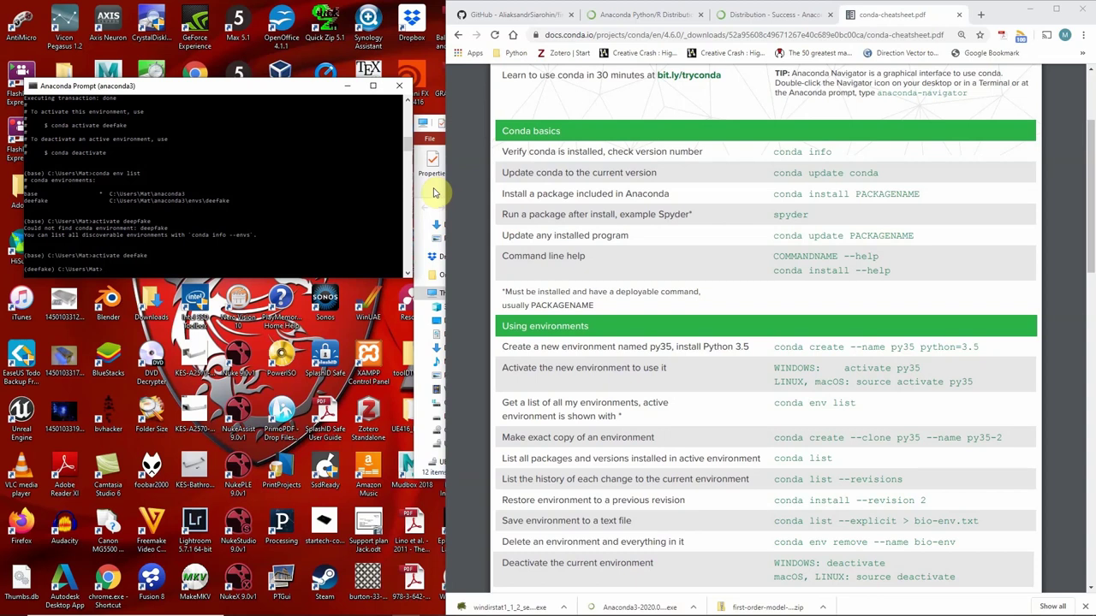
In File Explorer, go to the deepfake folder on the C: drive and open requirements.txt in Notepad
click(434, 193)
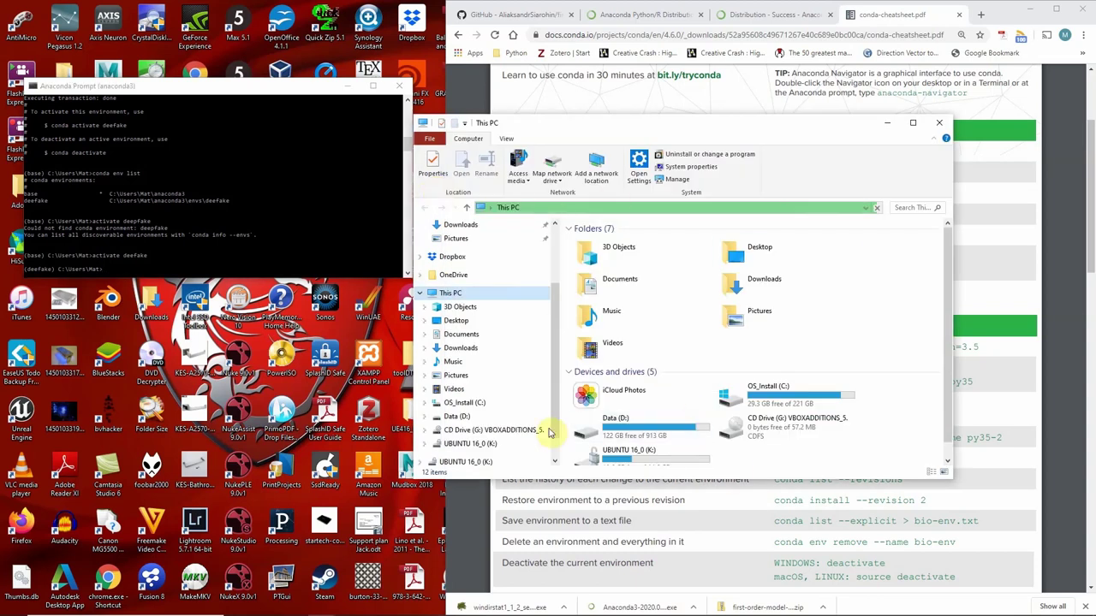
click(478, 403)
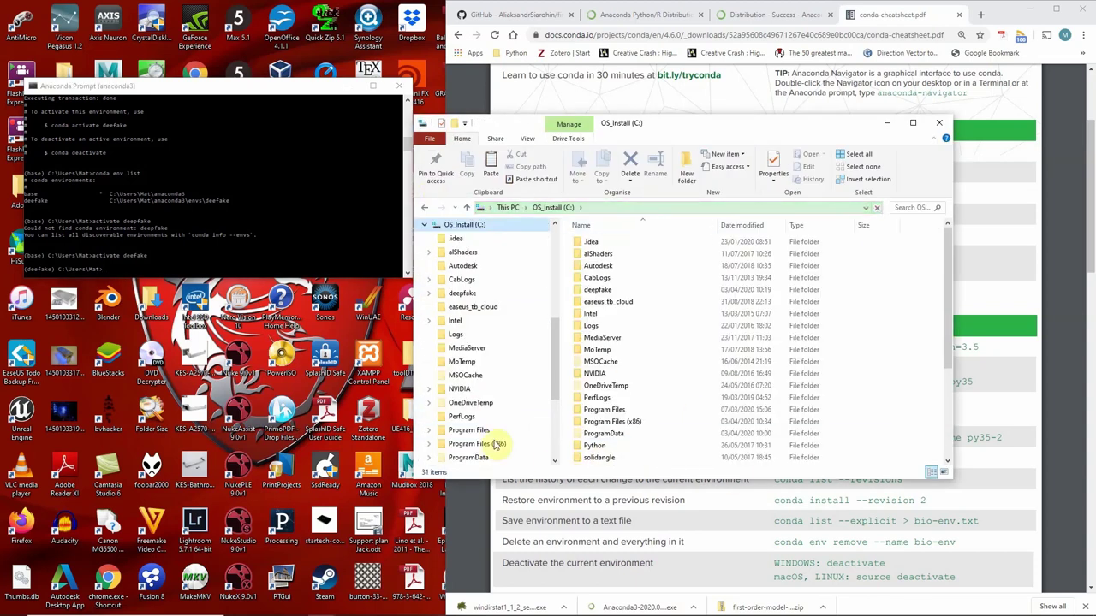
scroll(496, 443, down, 4)
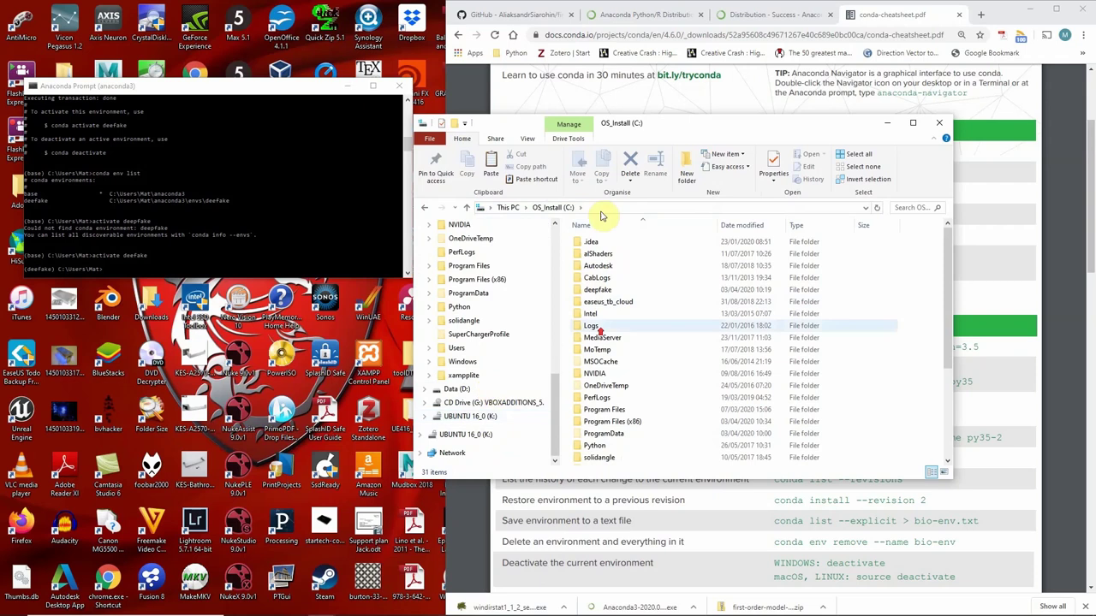
double_click(599, 289)
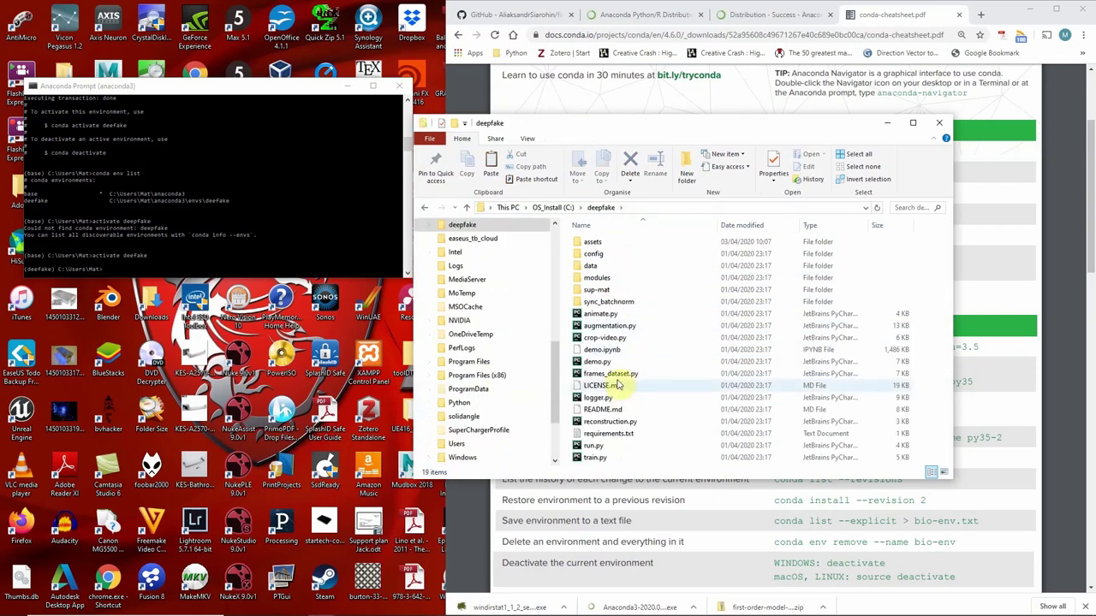
click(610, 434)
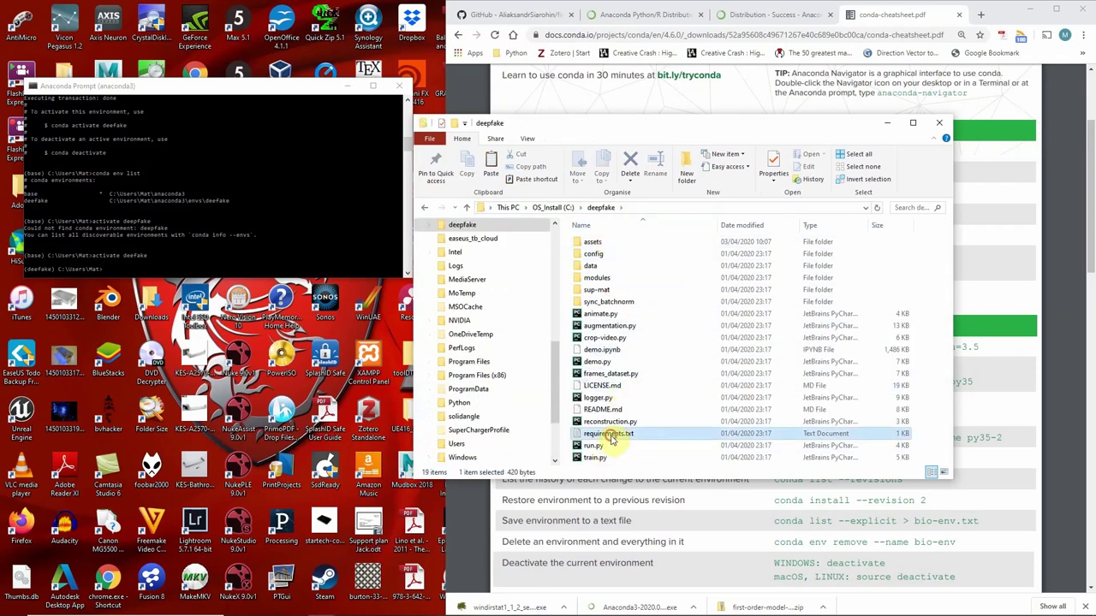
double_click(609, 434)
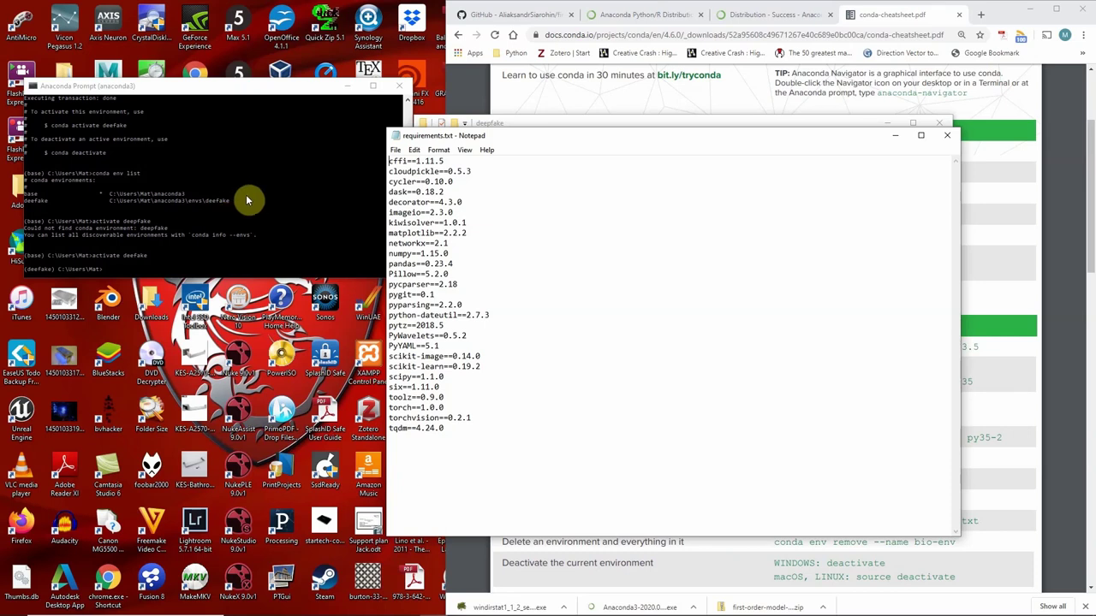
Delete the torch==1.0.0 and torchvision==0.2.1 lines from requirements.txt and save the file
double_click(476, 420)
drag(477, 419, 377, 407)
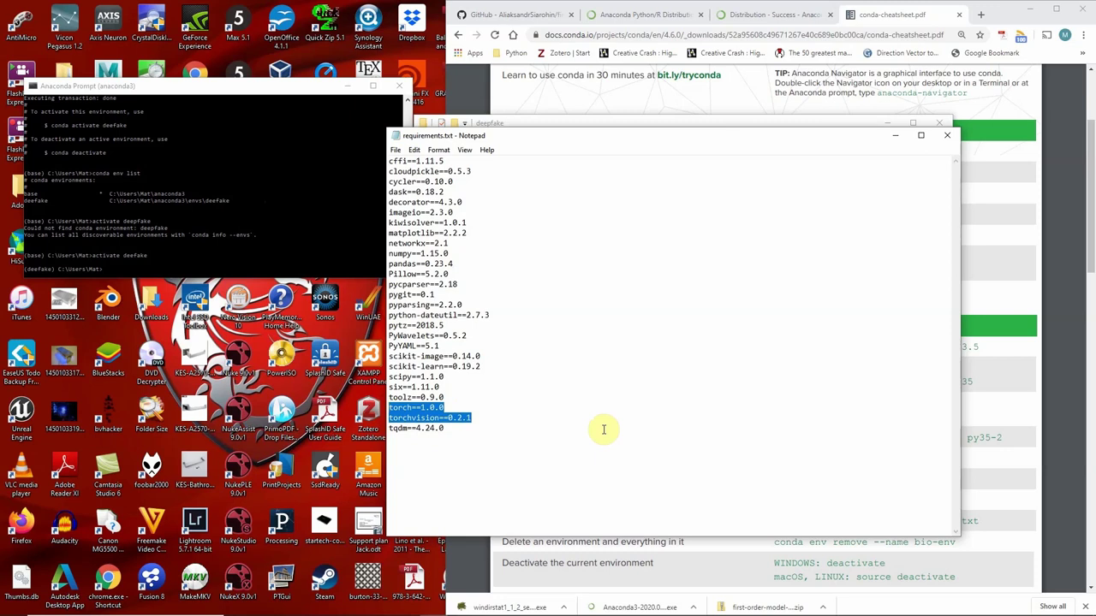
key(Delete)
key(BackSpace)
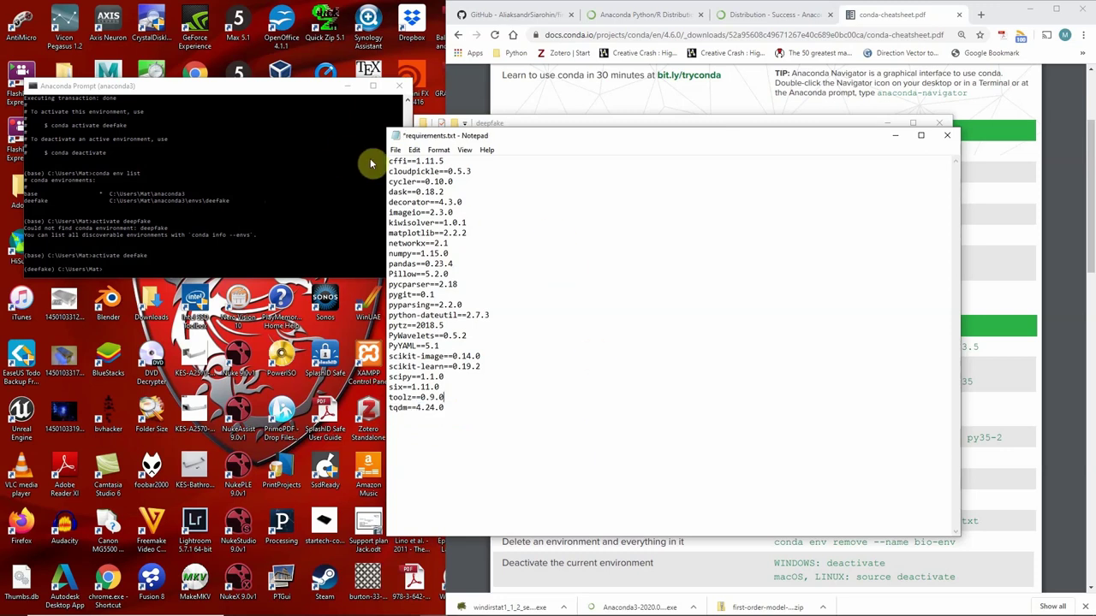
click(396, 150)
click(411, 200)
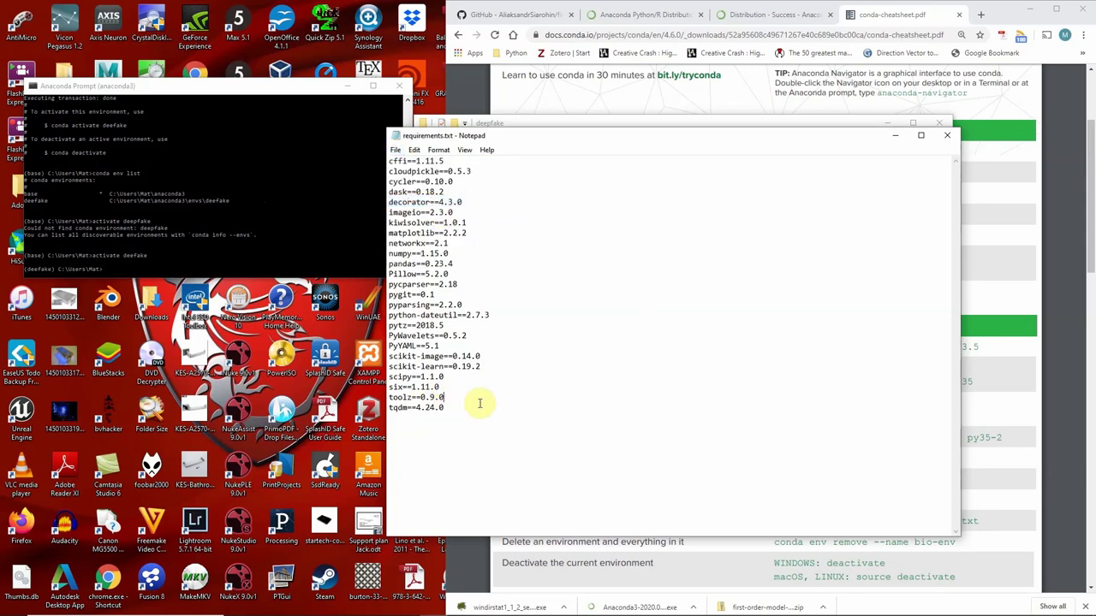
Undo and repeat the removal of the torch and torchvision lines, saving and closing requirements.txt
key(ctrl+z)
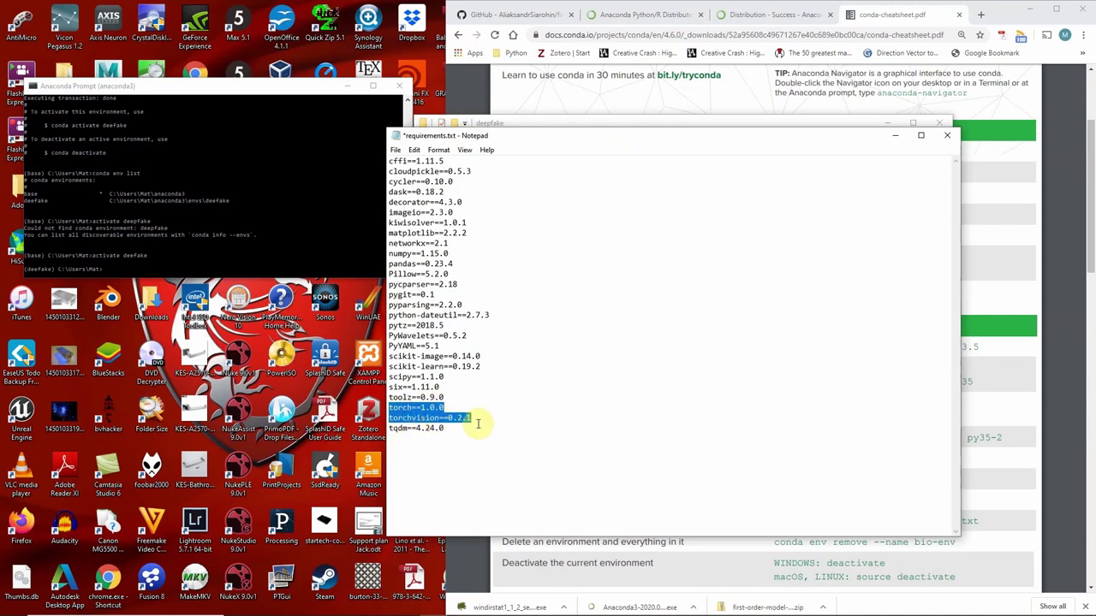
key(Delete)
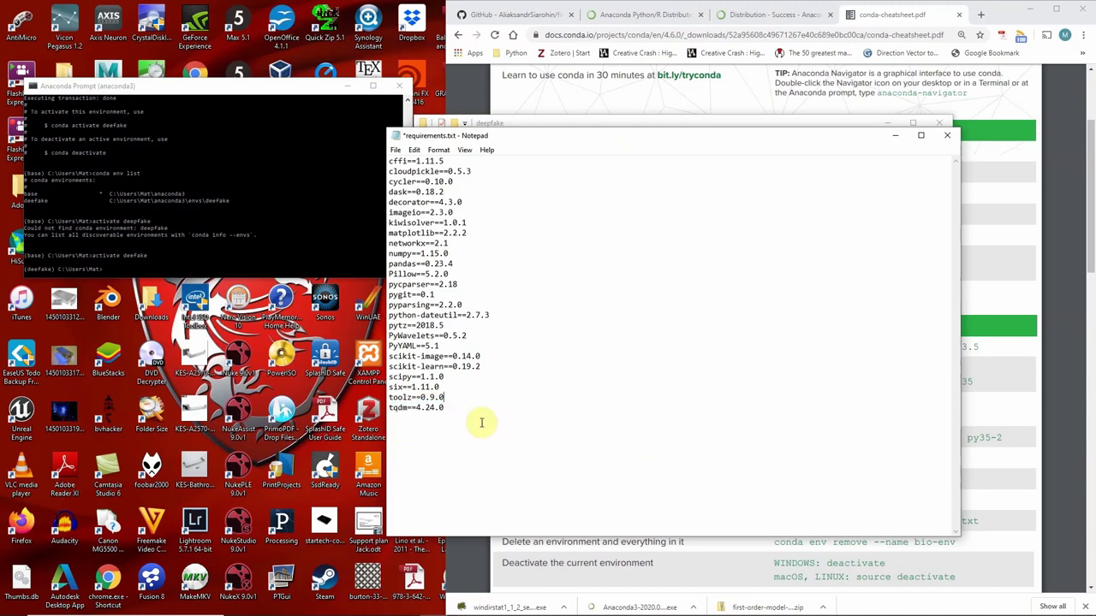
click(395, 150)
click(413, 201)
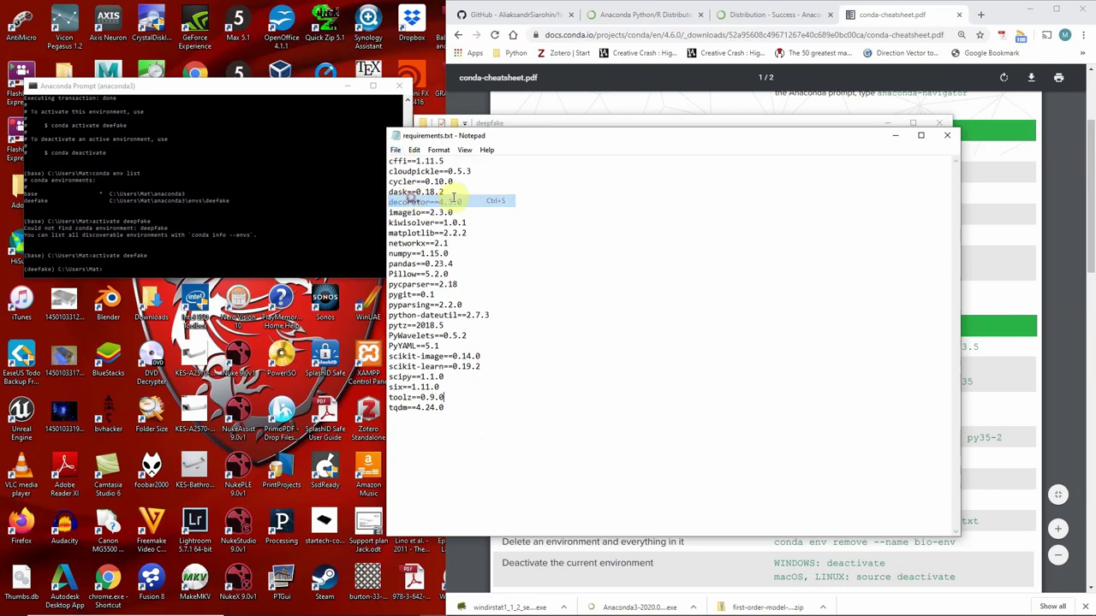
click(947, 136)
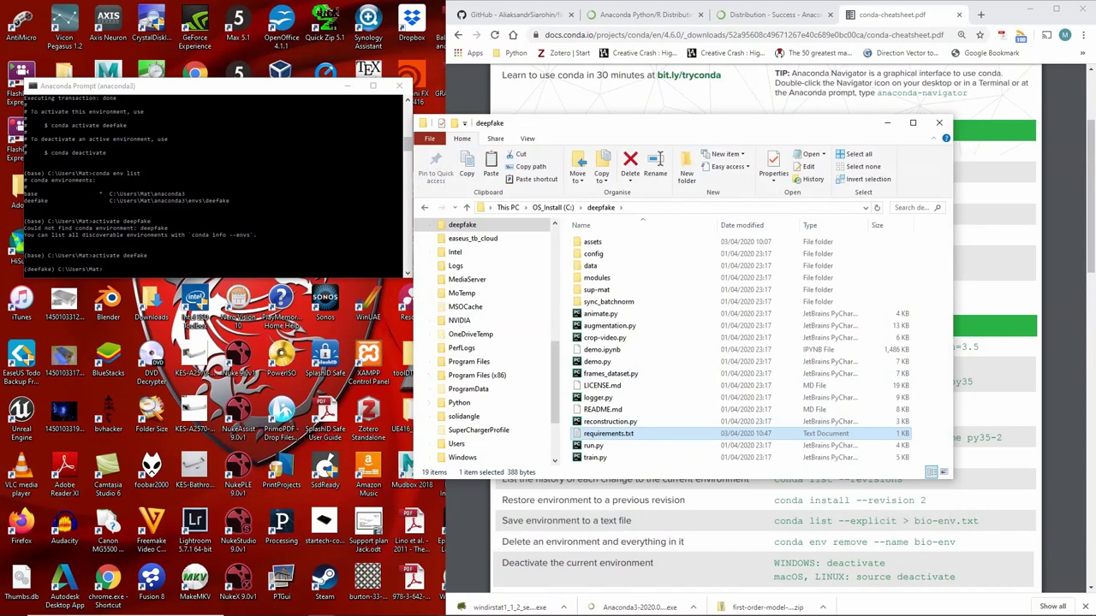
In Anaconda Prompt, try to install the dependencies with conda install --file c:\deepfake\requirements.txt and review the output
click(165, 273)
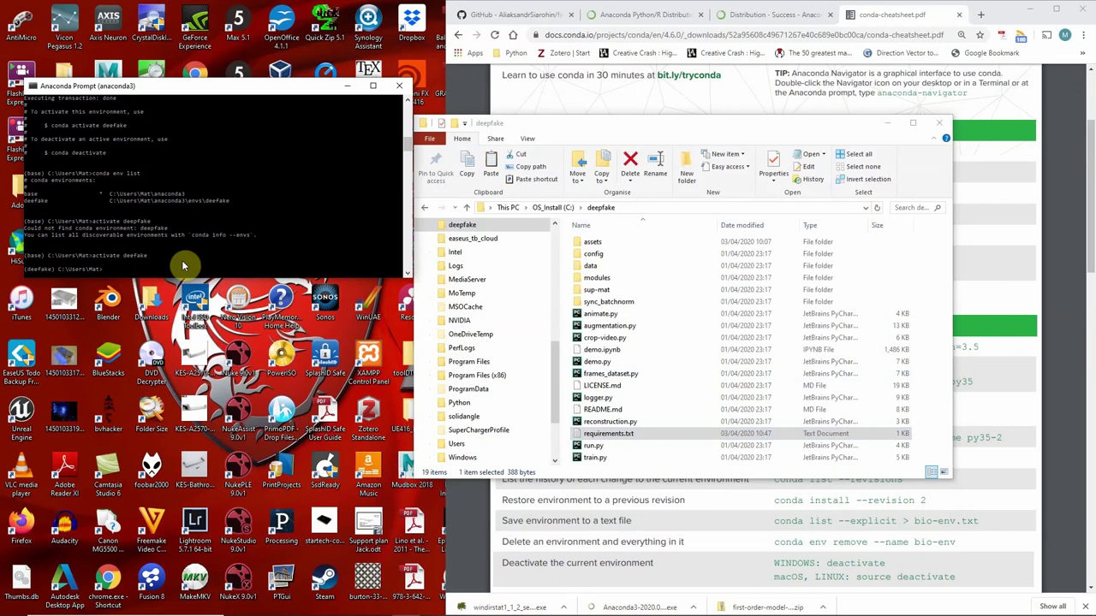
text(conda install)
text(\deepfake\requirements.txt)
key(Return)
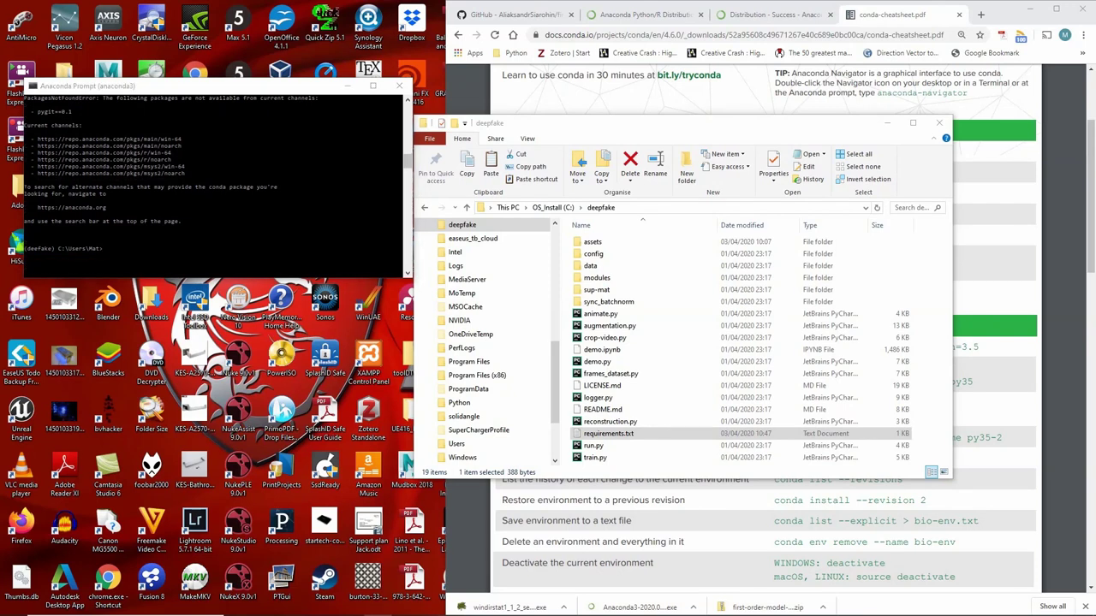
scroll(239, 248, up, 4)
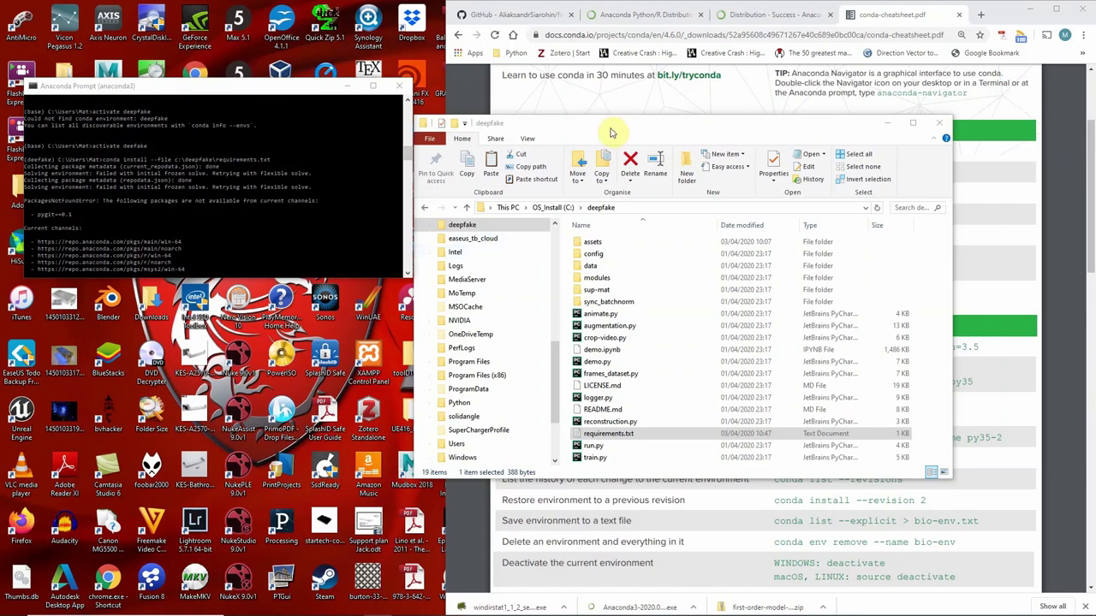
Reopen requirements.txt, delete the pygit==0.1 line, and save and close the file
drag(611, 133, 637, 102)
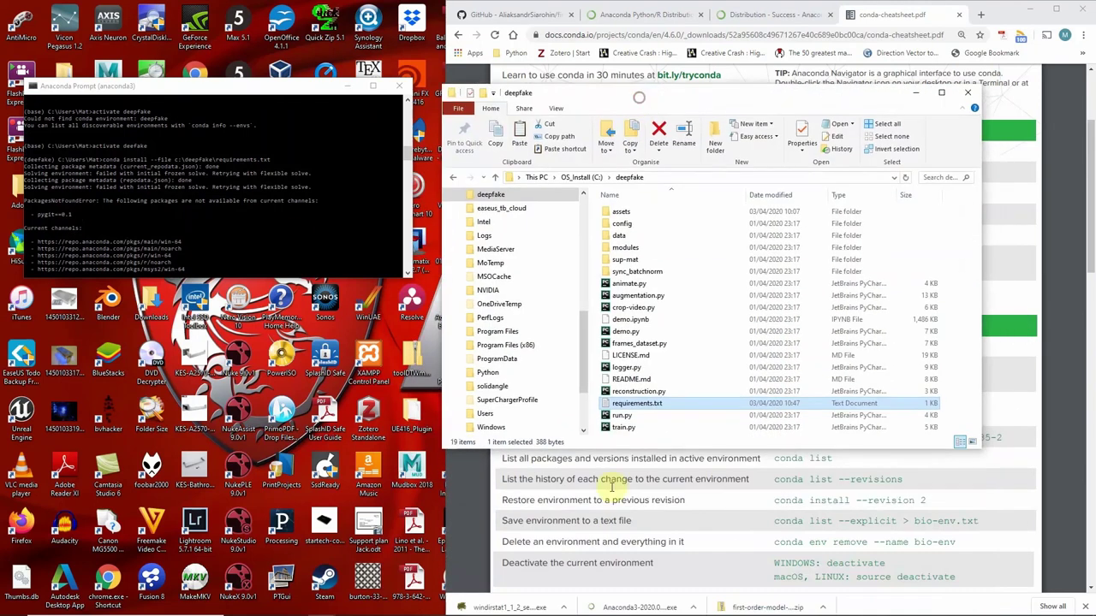
double_click(640, 403)
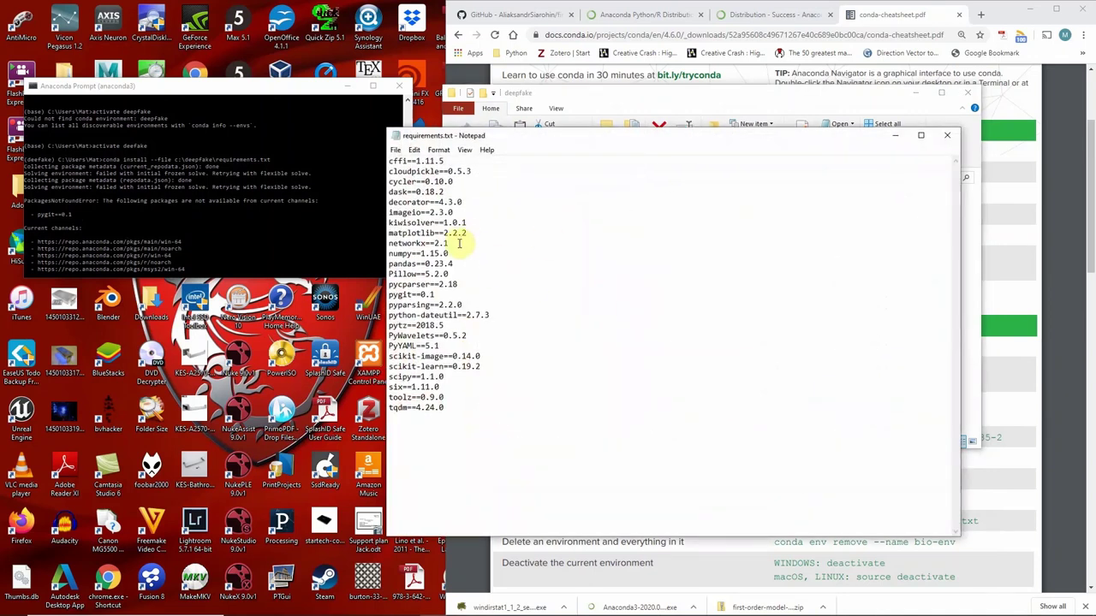
drag(436, 295, 382, 294)
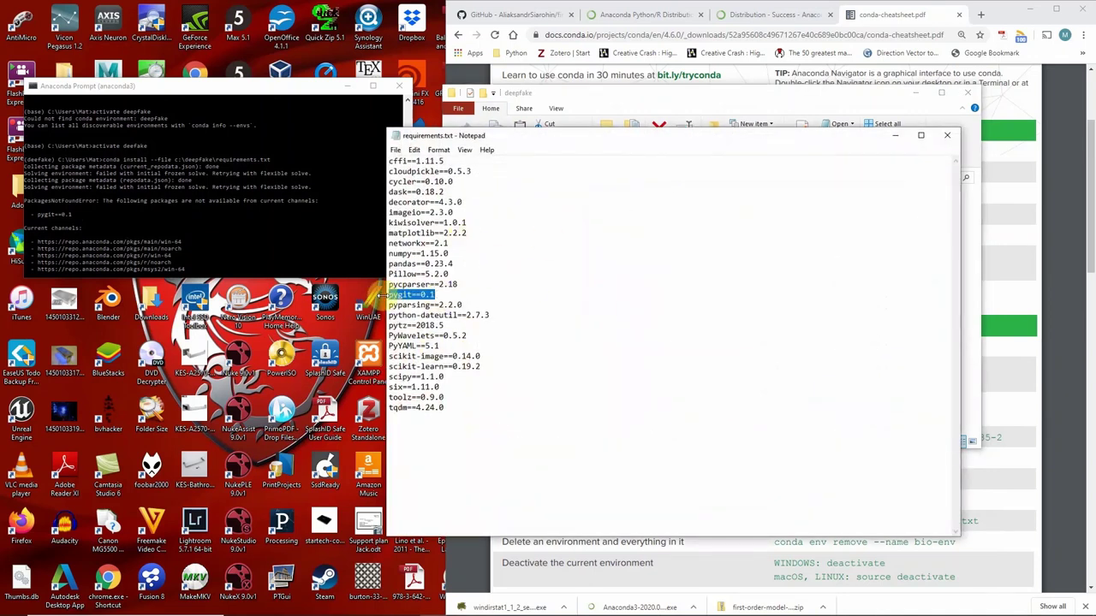
key(BackSpace)
key(BackSpace)
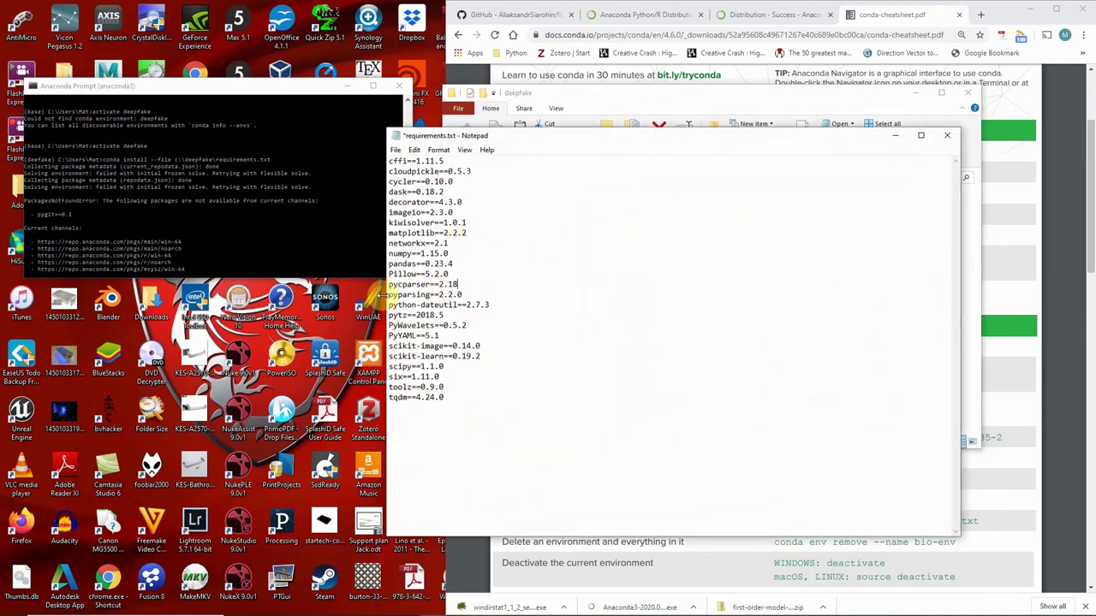
click(396, 150)
click(437, 203)
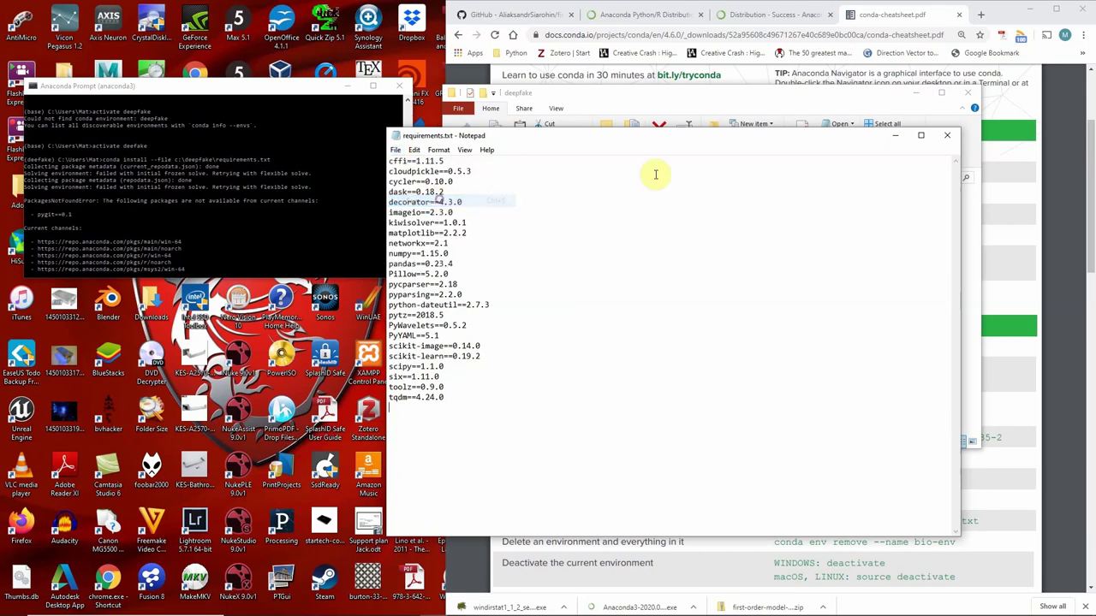
click(946, 135)
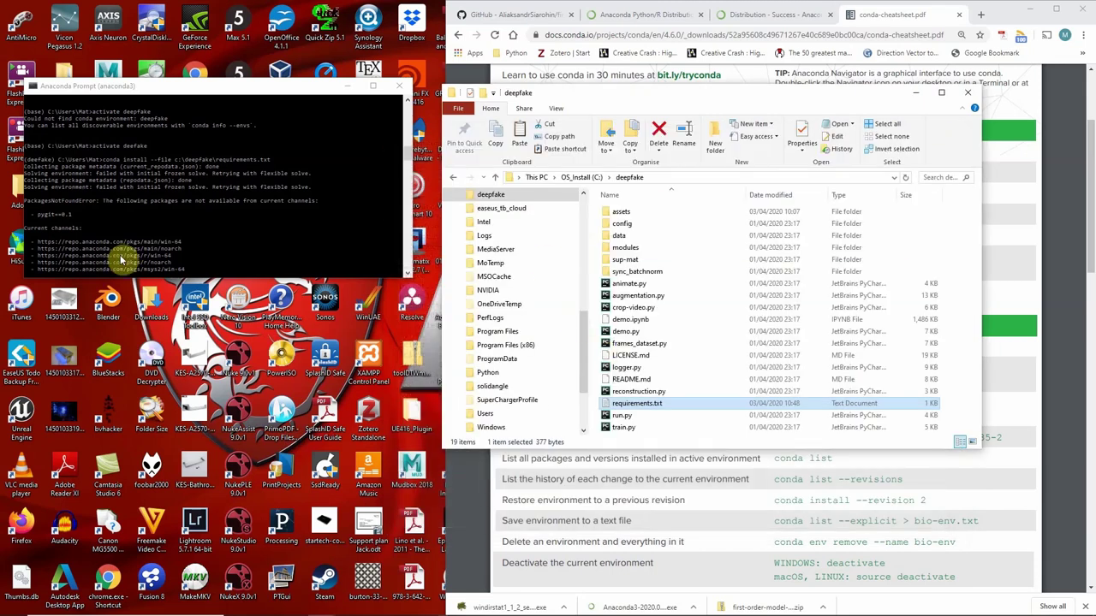
Rerun conda install --file c:\deepfake\requirements.txt in Anaconda Prompt and approve the package installation
click(245, 253)
scroll(242, 242, down, 5)
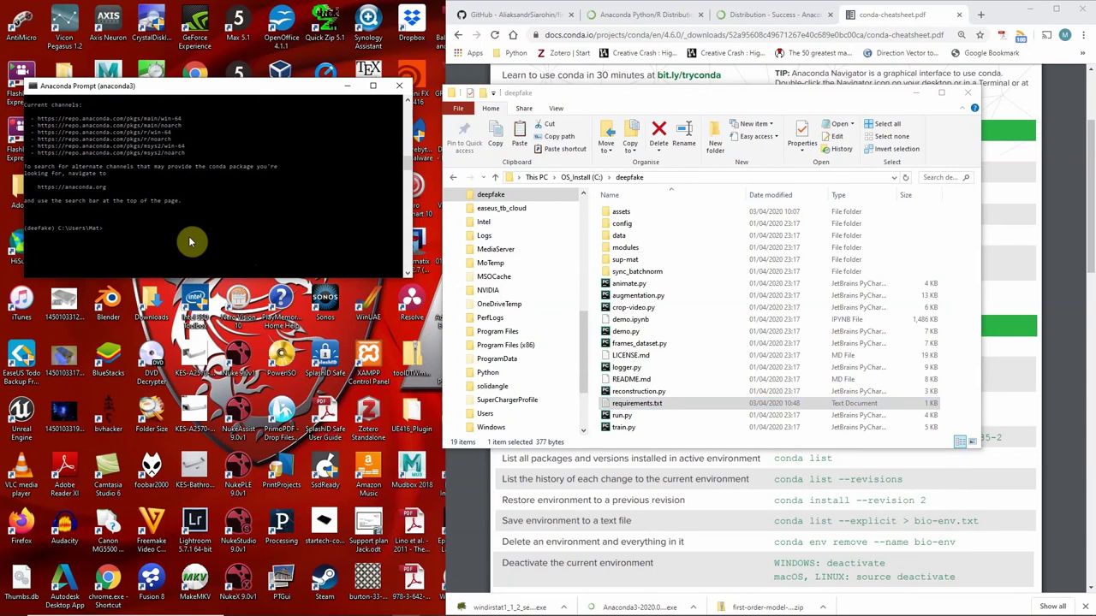
text(conda install --file c:\deepfake\requirements.txt)
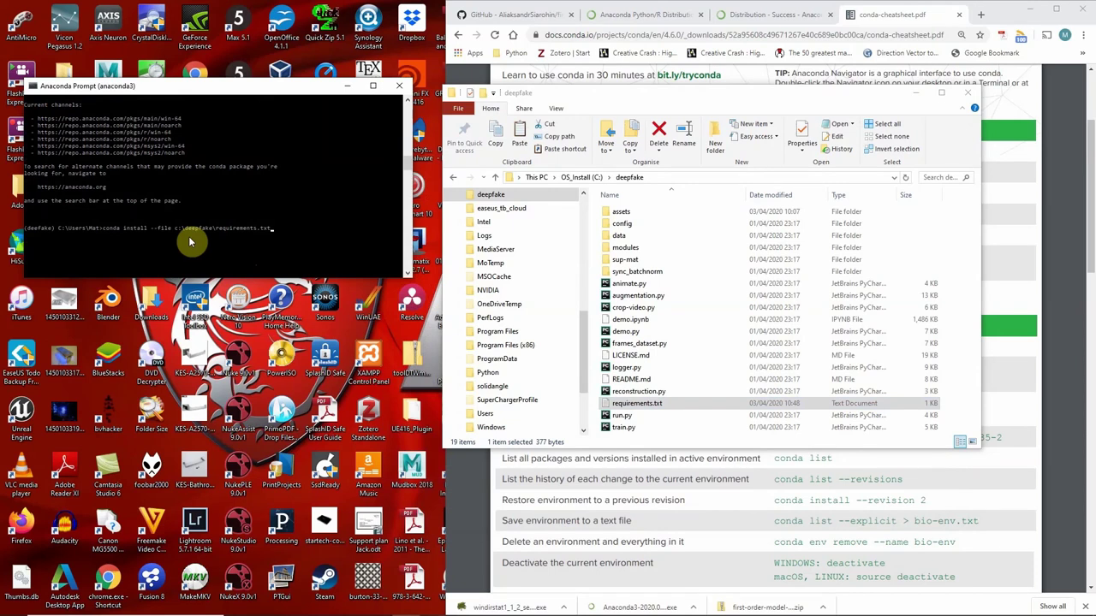
key(Return)
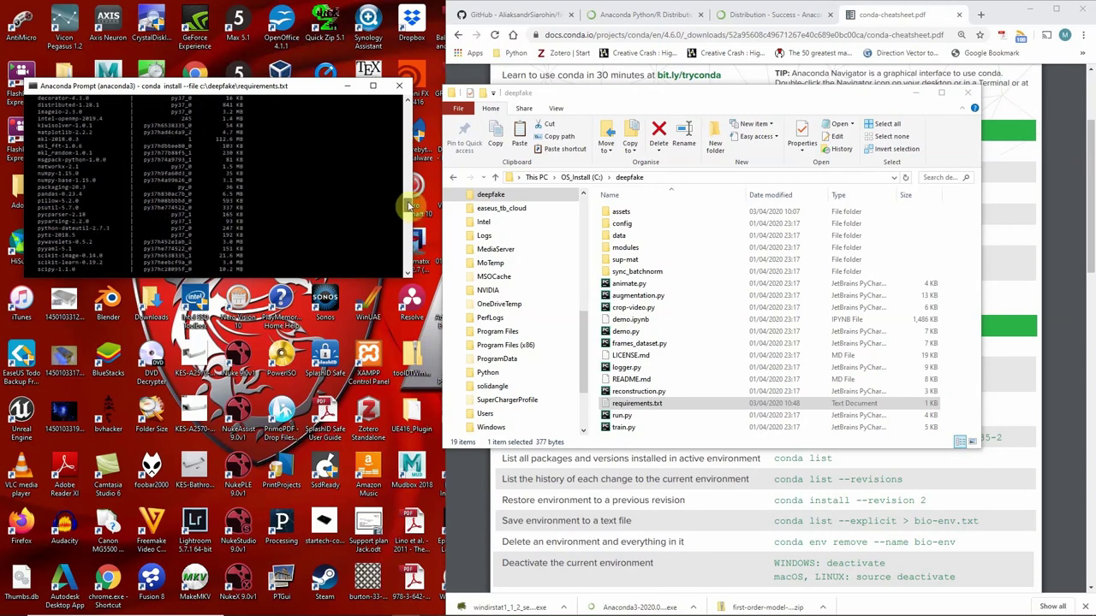
scroll(305, 245, down, 3)
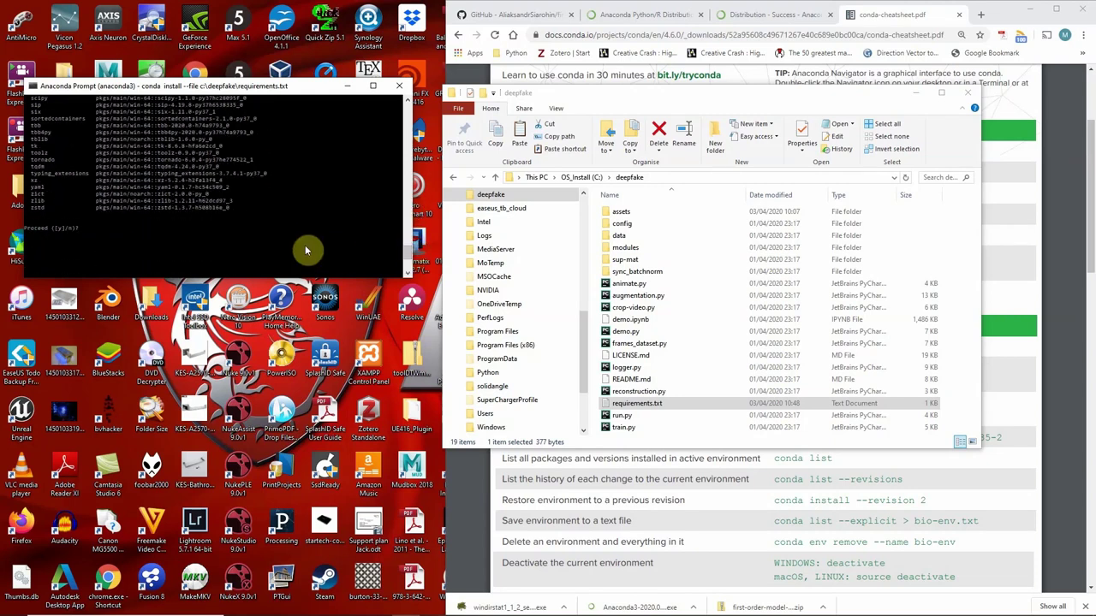
key(Return)
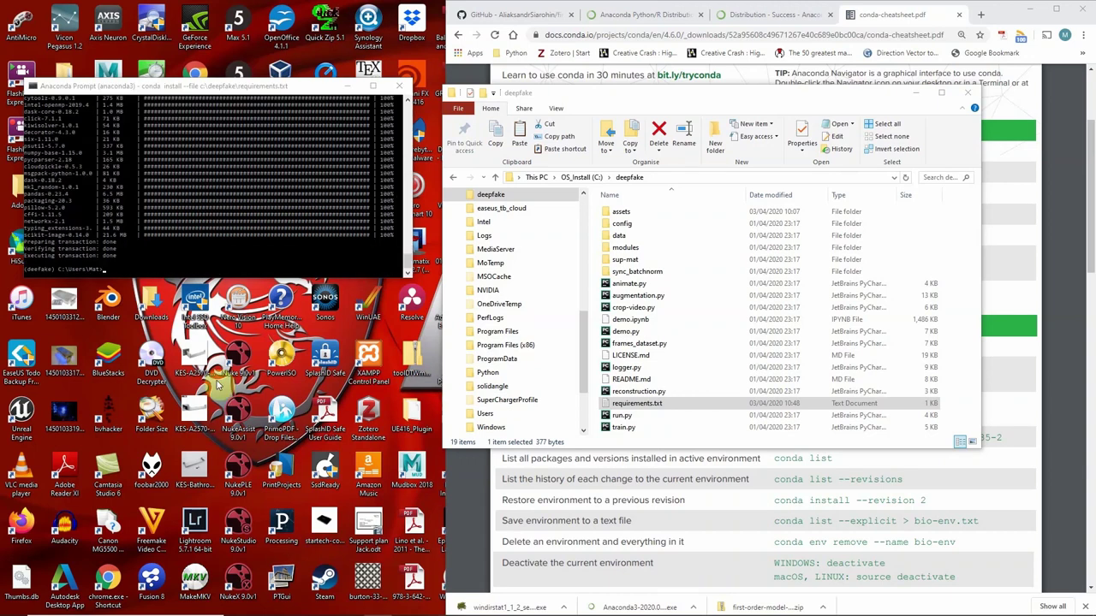
Recall the last conda install command at the prompt without running it
click(235, 255)
key(Up)
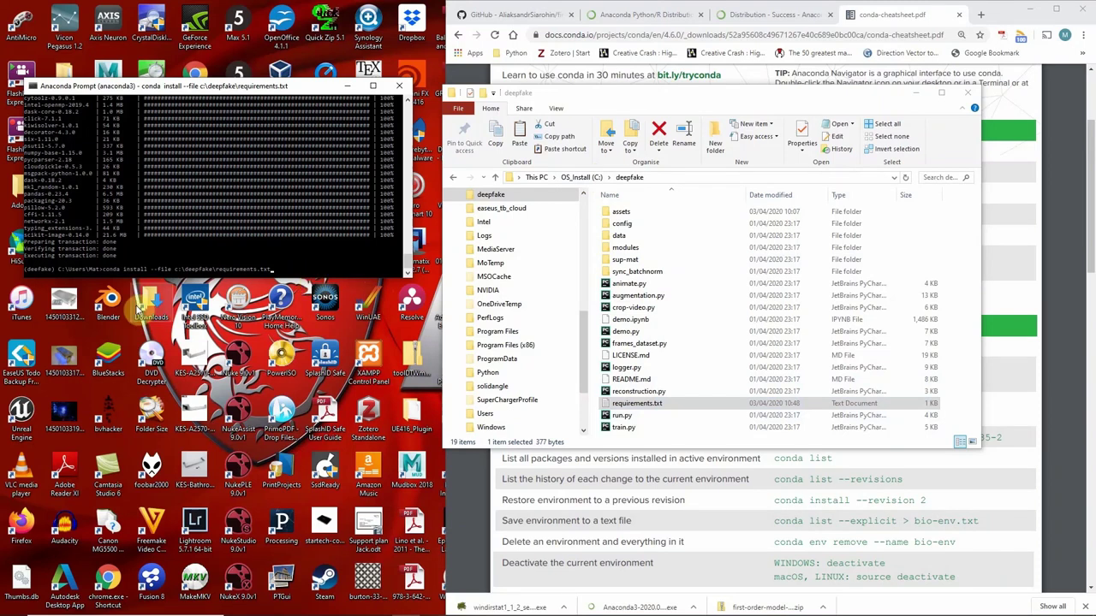
Switch to the first-order-model repository in Chrome and open its issue "Installation fails on dependencies (2)"
click(540, 17)
scroll(711, 191, up, 10)
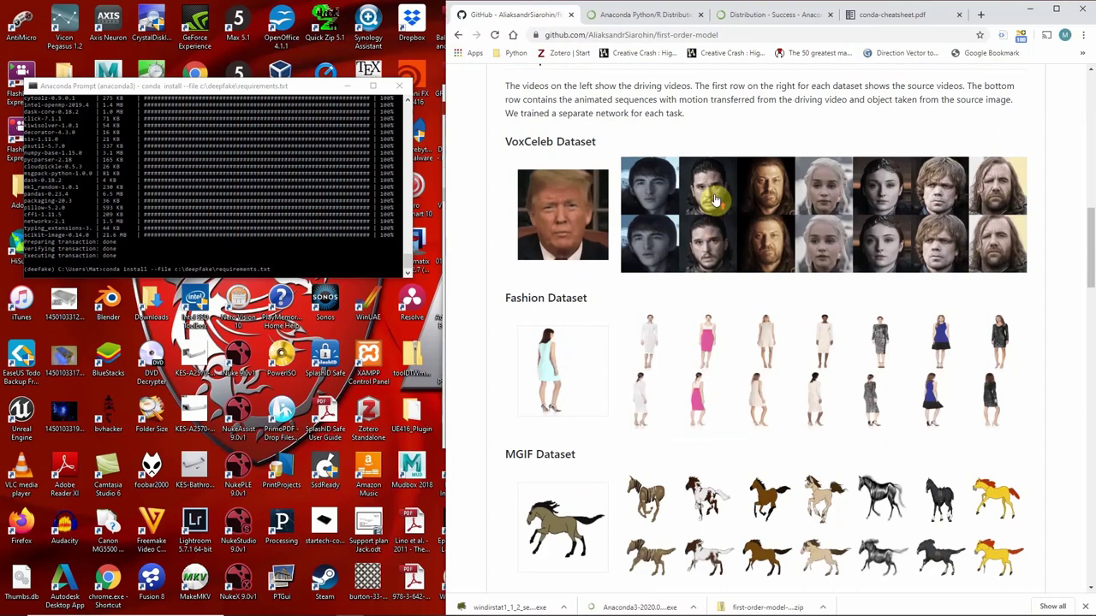
scroll(712, 184, down, 5)
scroll(711, 181, up, 8)
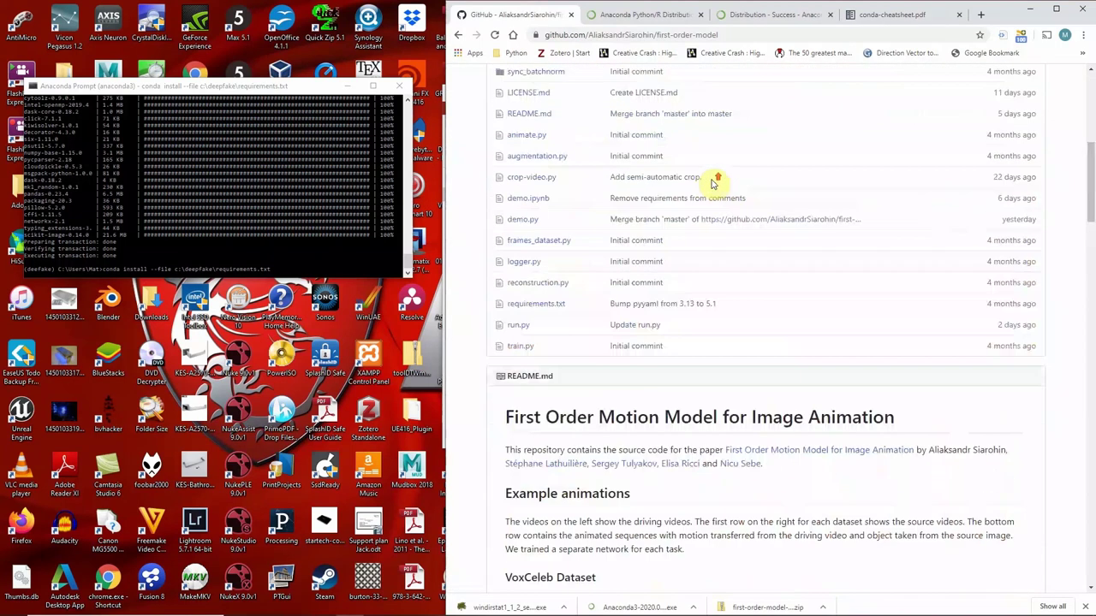
scroll(577, 355, down, 2)
scroll(576, 356, down, 1)
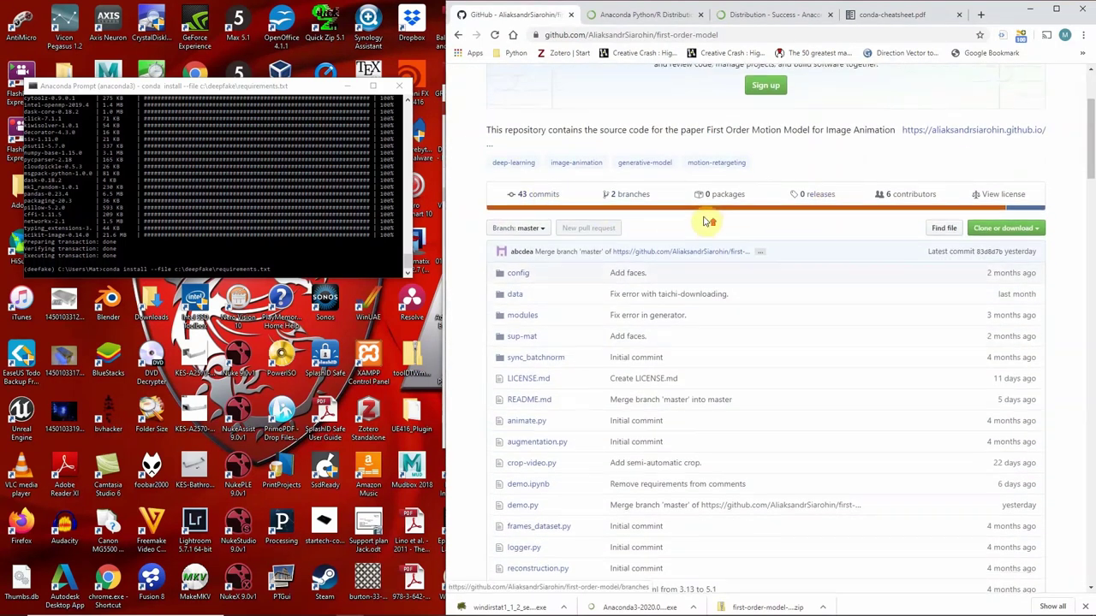
scroll(702, 214, up, 2)
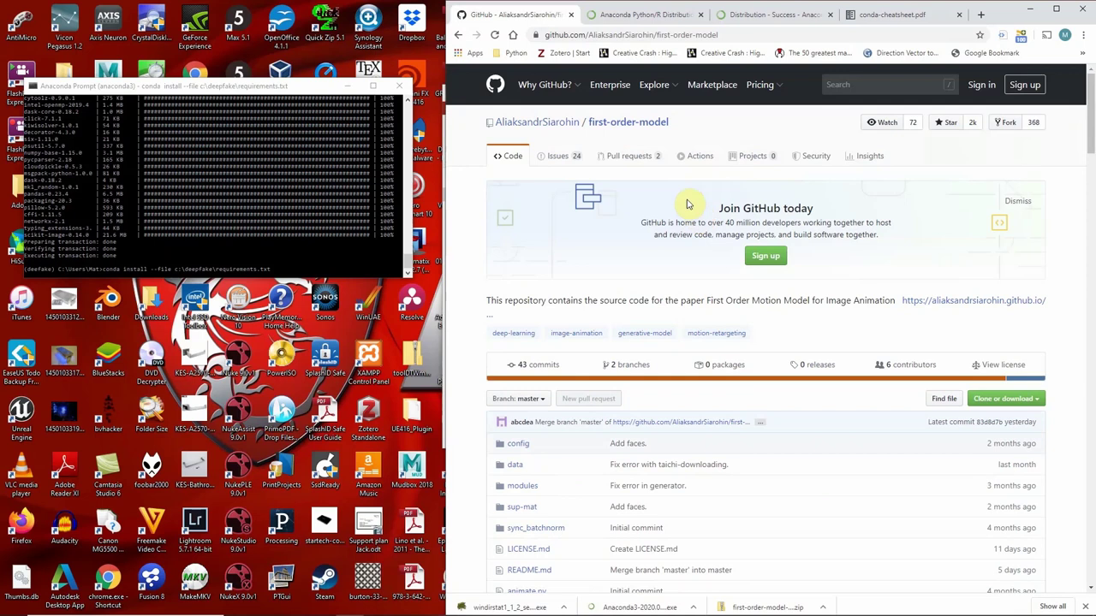
click(564, 163)
scroll(628, 259, down, 2)
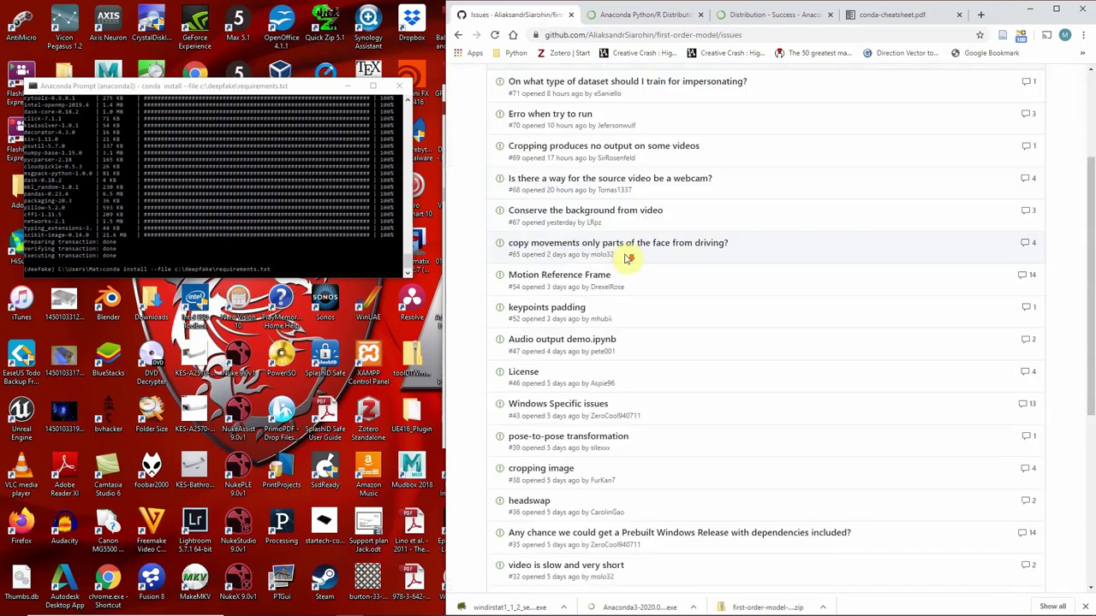
scroll(628, 257, down, 4)
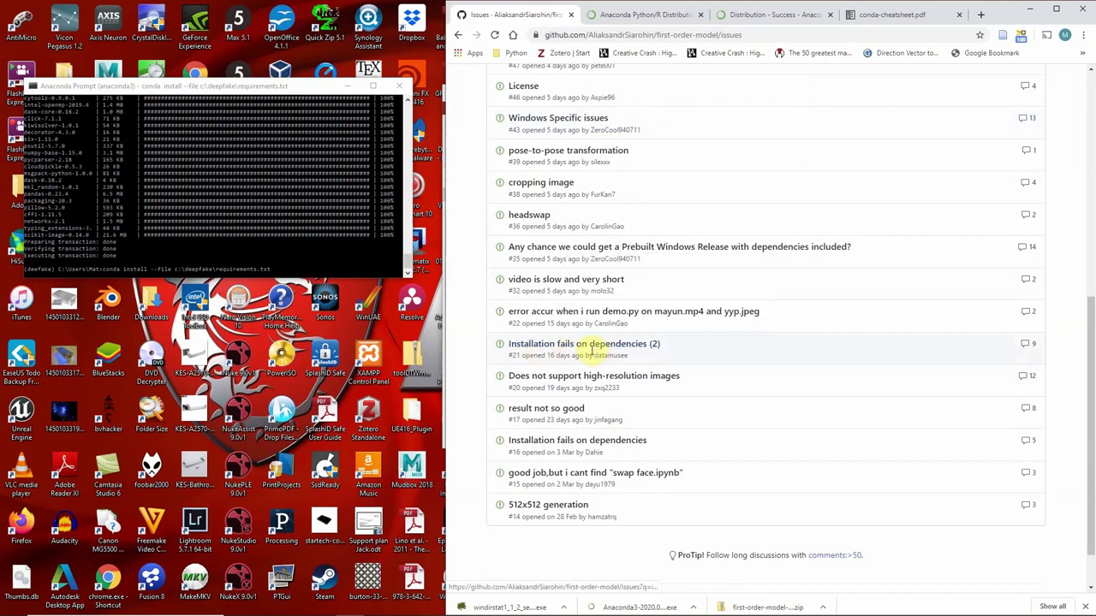
mouse_move(593, 346)
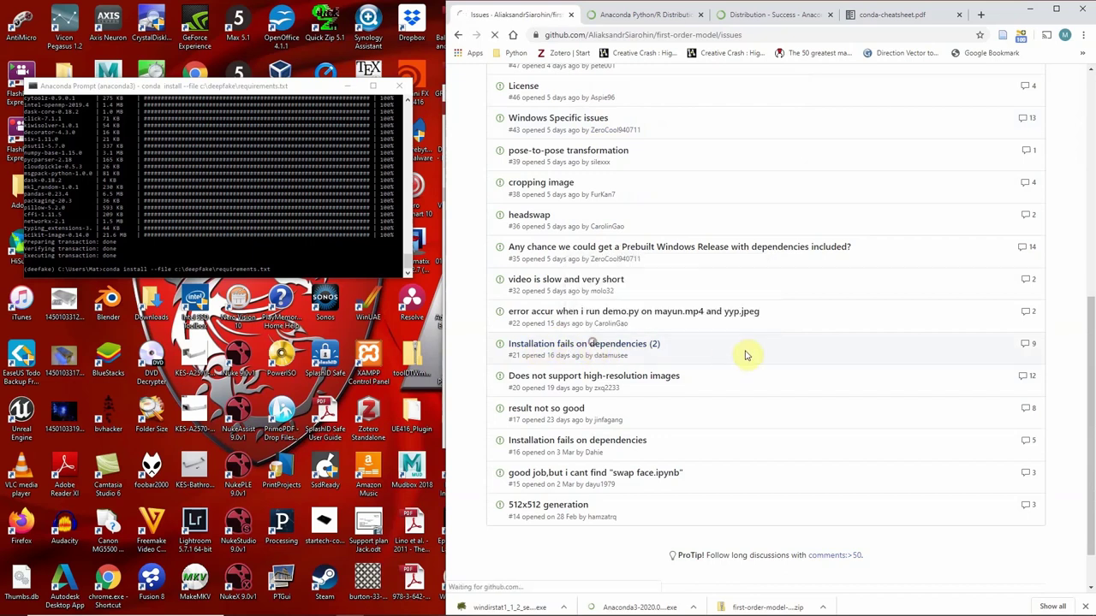
click(655, 346)
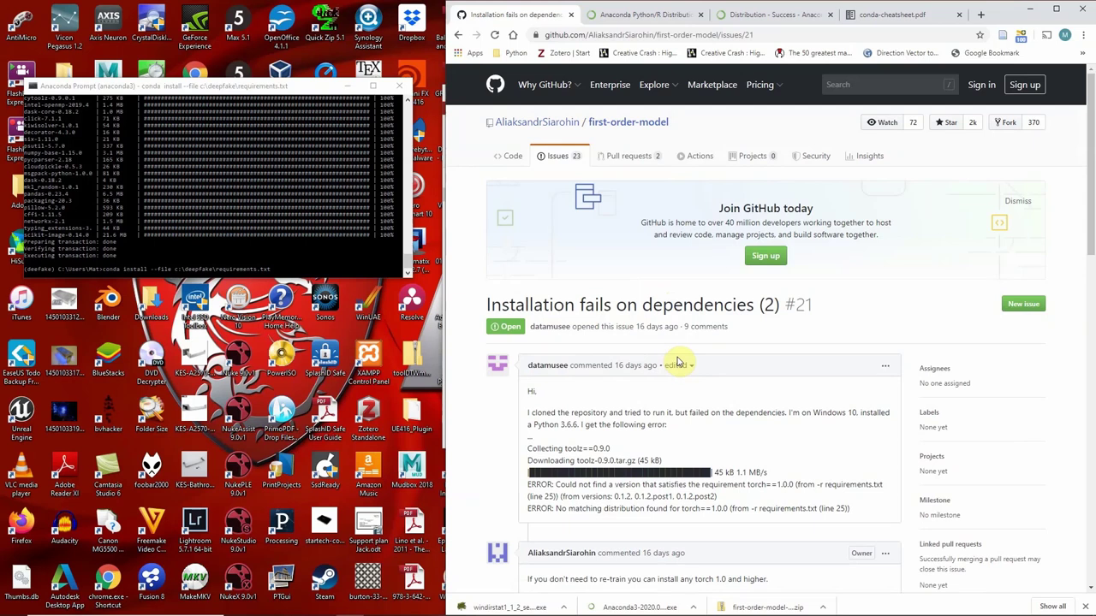
scroll(672, 342, down, 3)
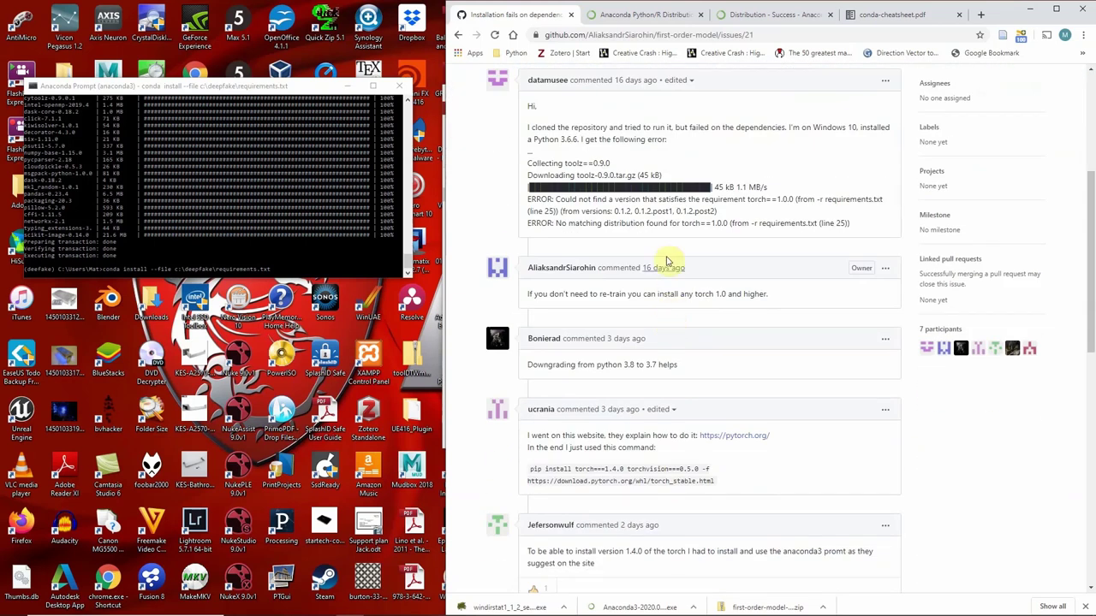
scroll(667, 261, down, 2)
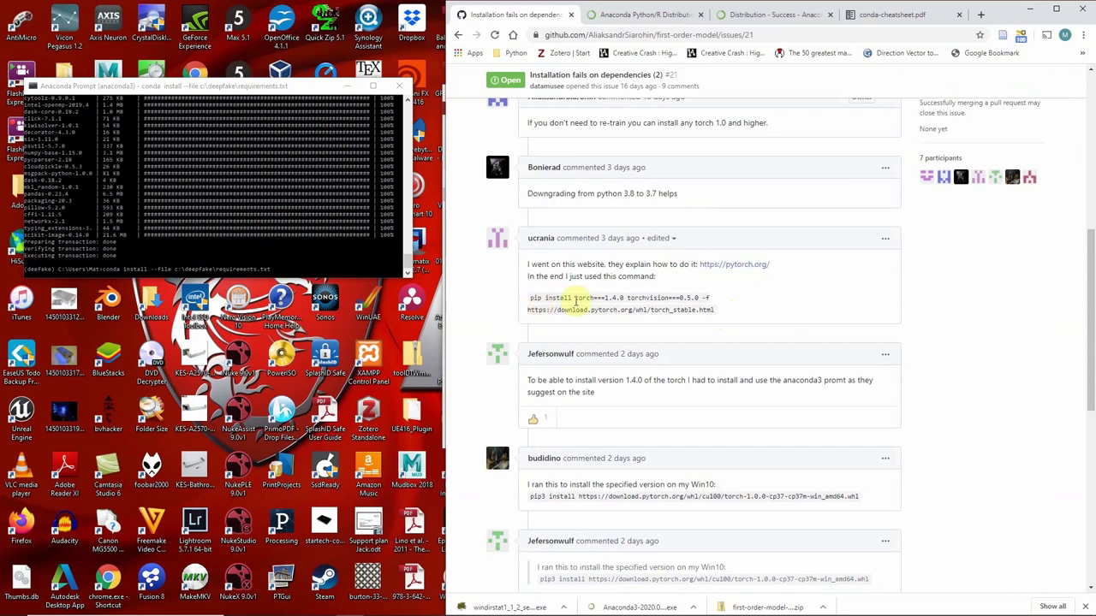
click(721, 311)
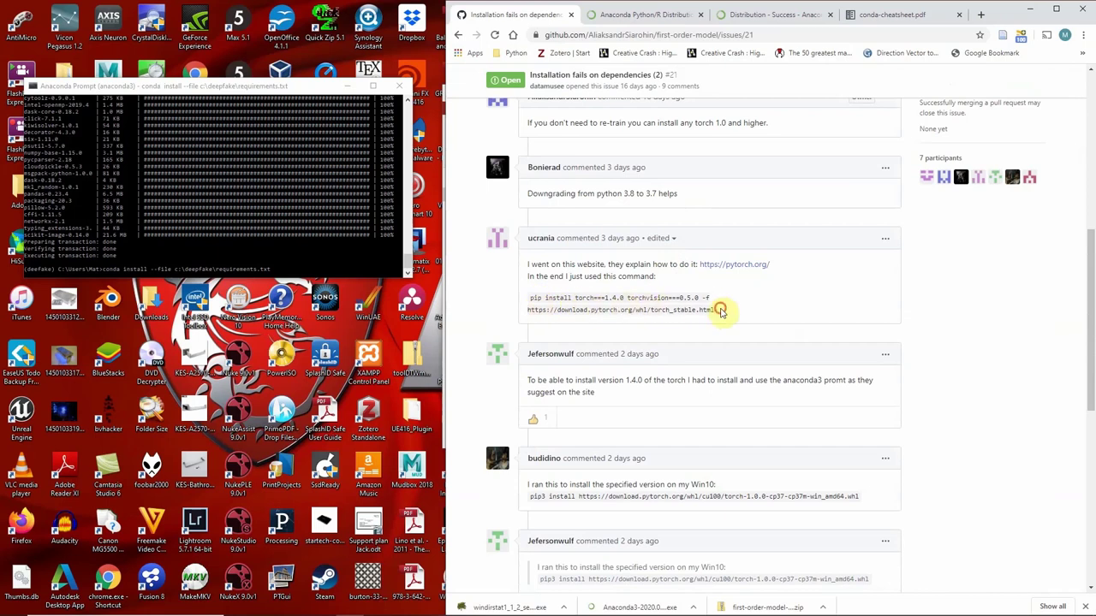
drag(721, 312, 514, 298)
key(ctrl+c)
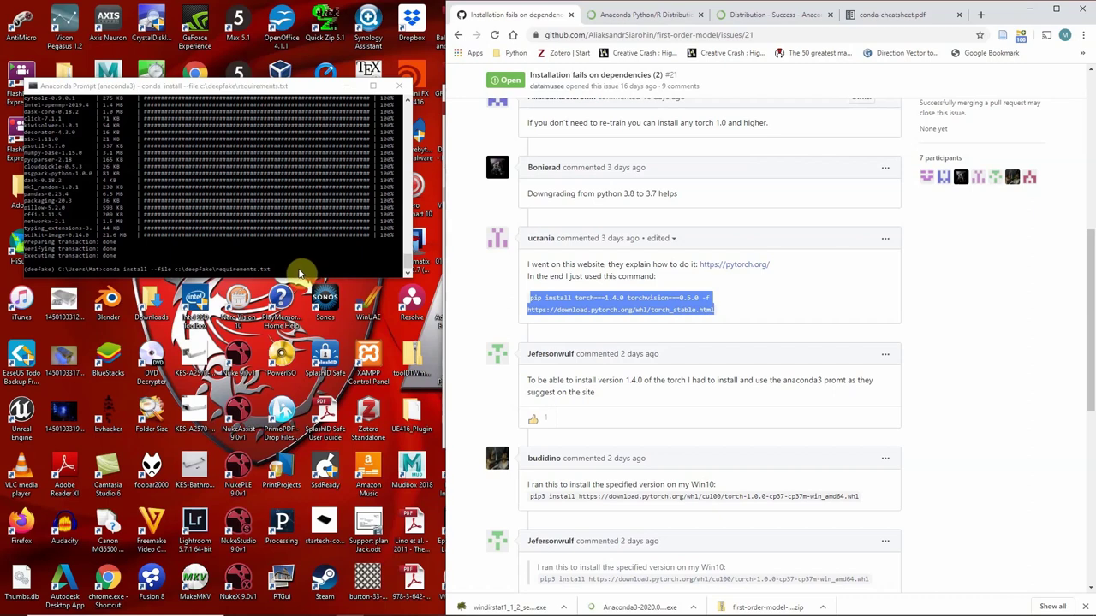
click(300, 273)
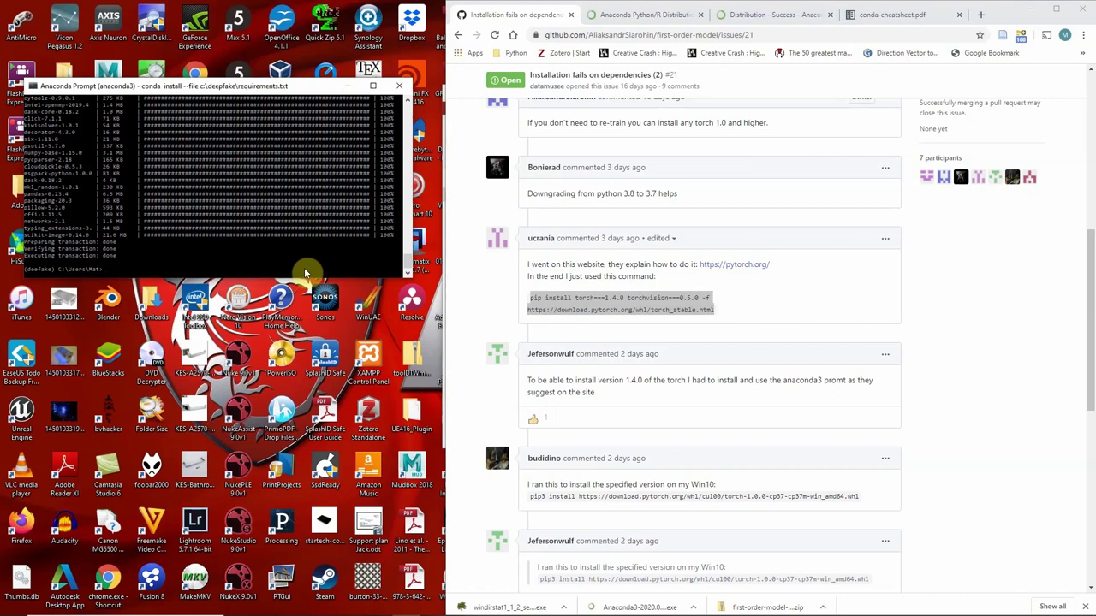
key(ctrl+v)
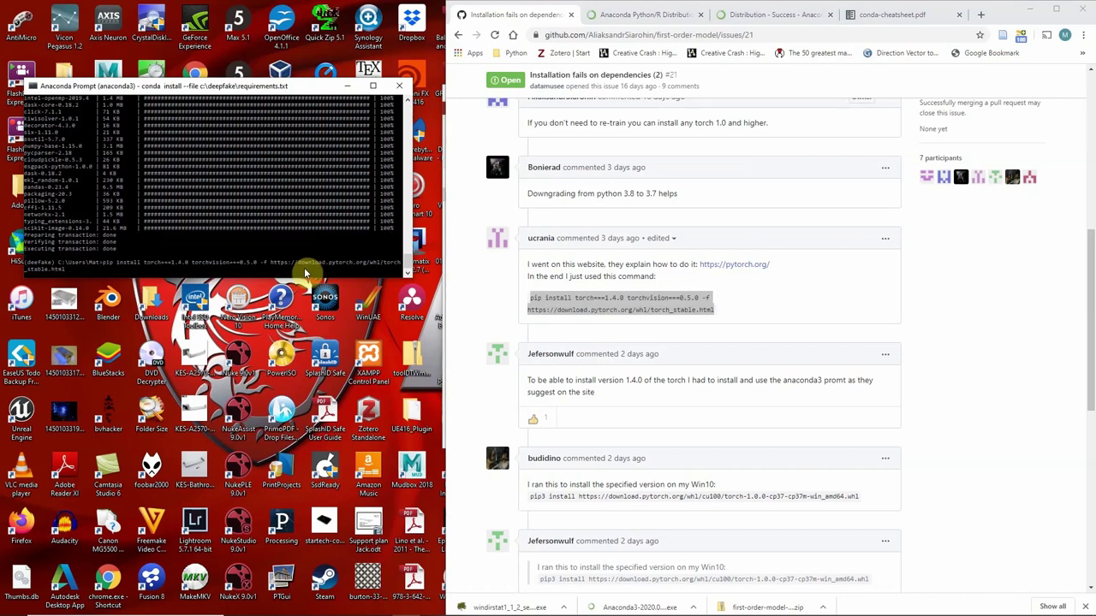
key(Return)
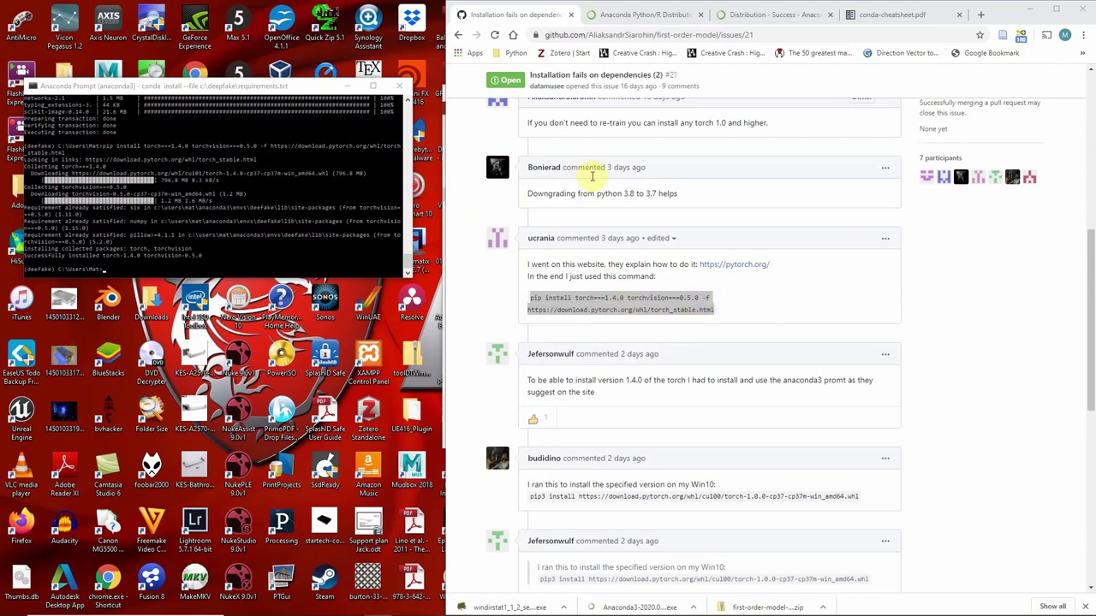
Return to the first-order-model repository's main page in Chrome and look through its README for PyTorch version requirements
click(459, 38)
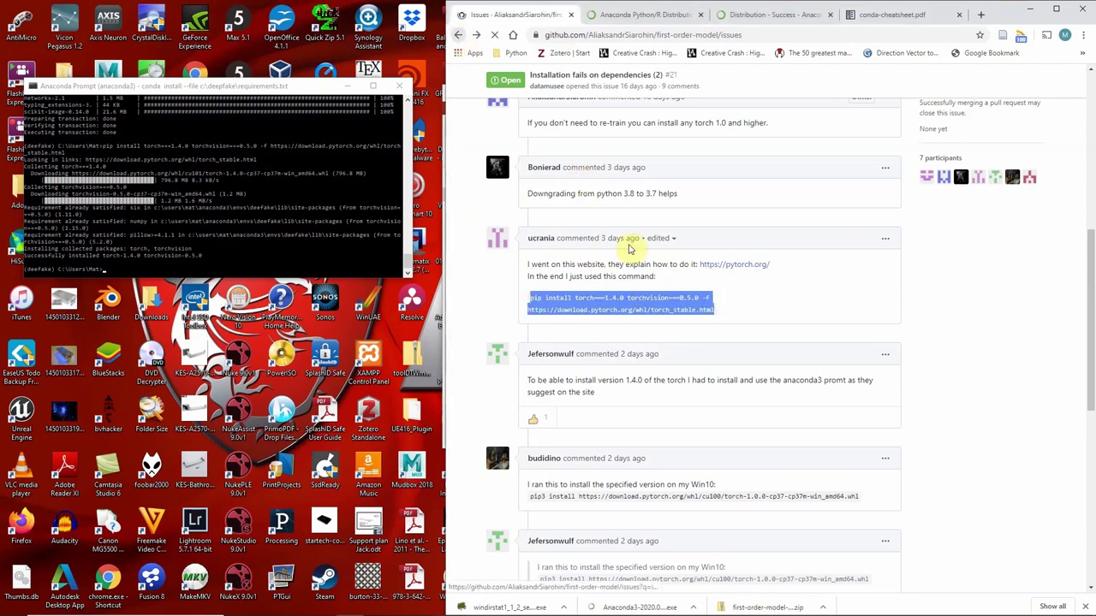
click(459, 35)
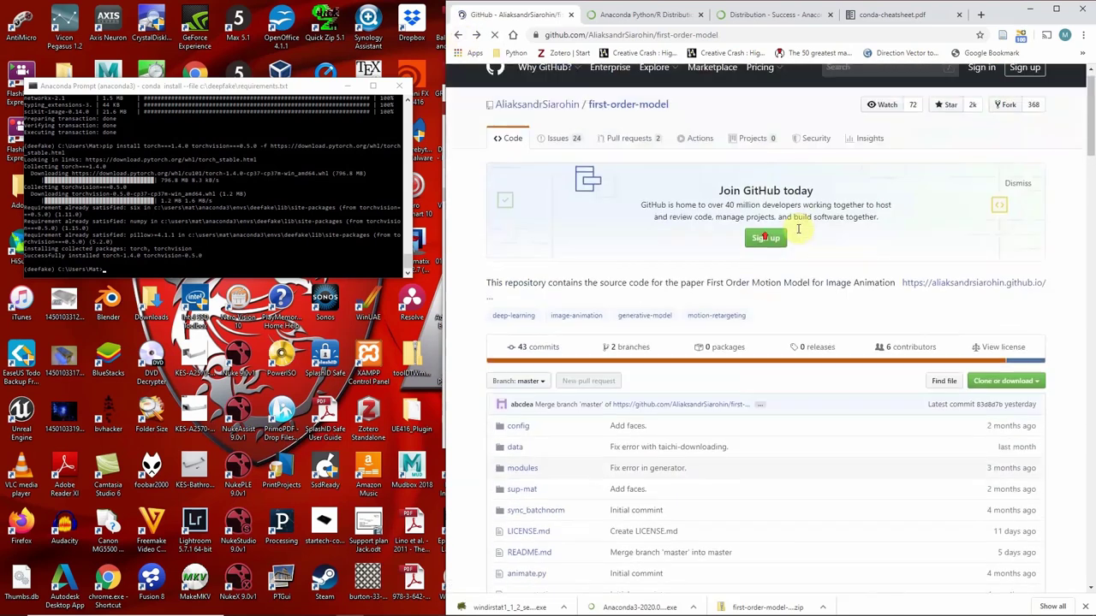
scroll(795, 218, down, 15)
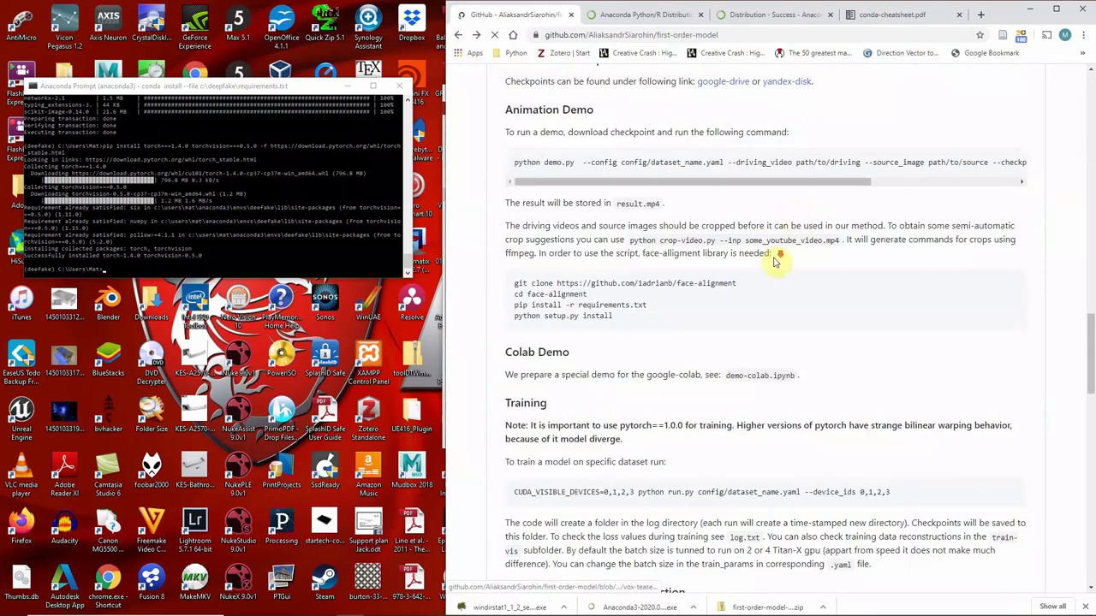
scroll(775, 250, down, 7)
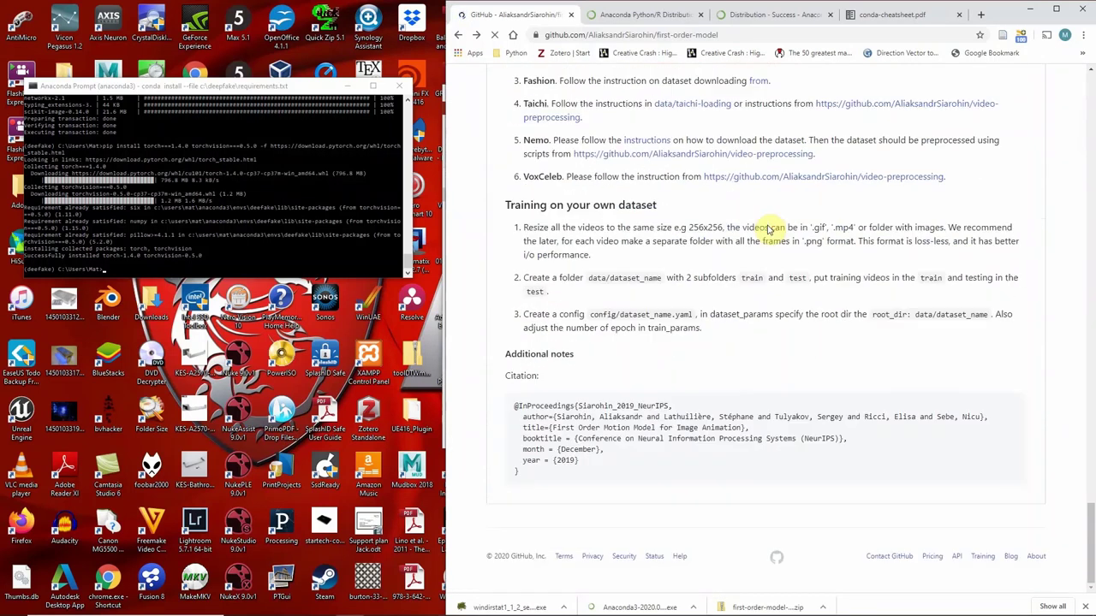
scroll(768, 229, up, 7)
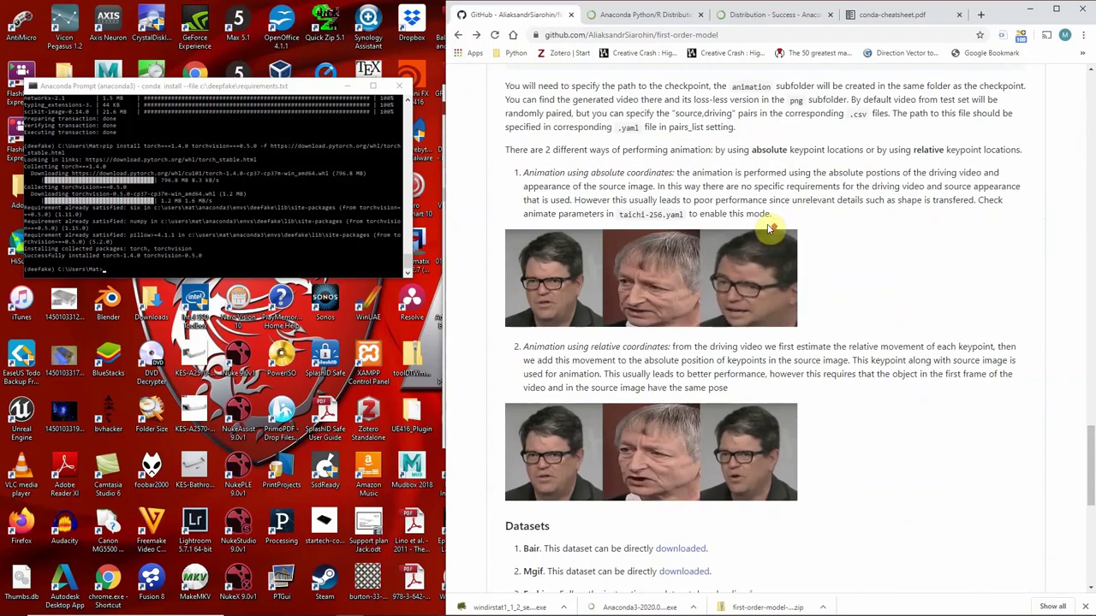
key(ctrl+f)
text(to)
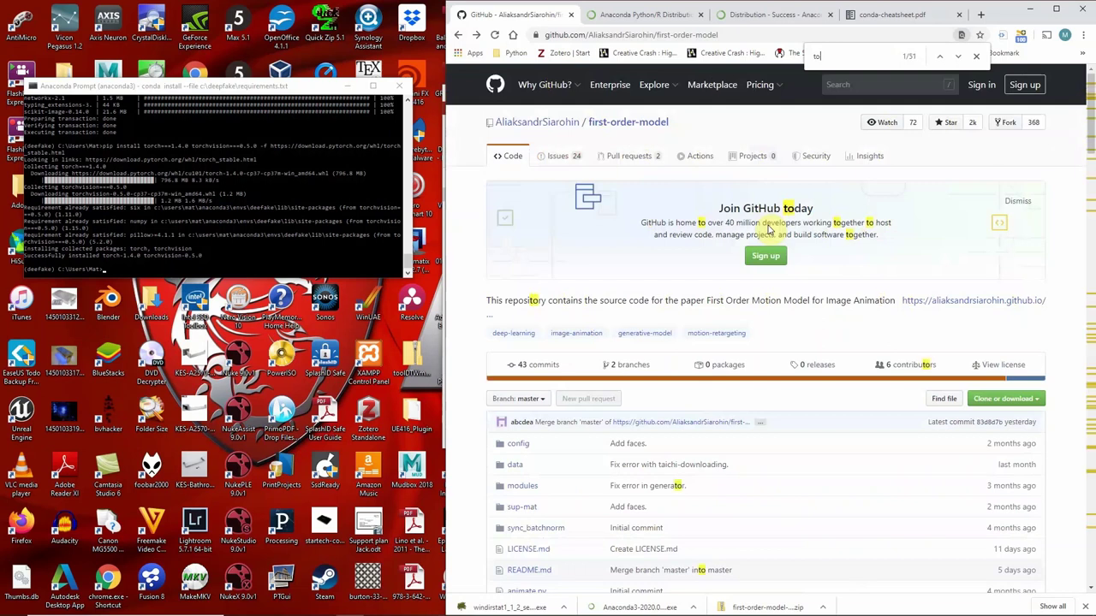
text(uc)
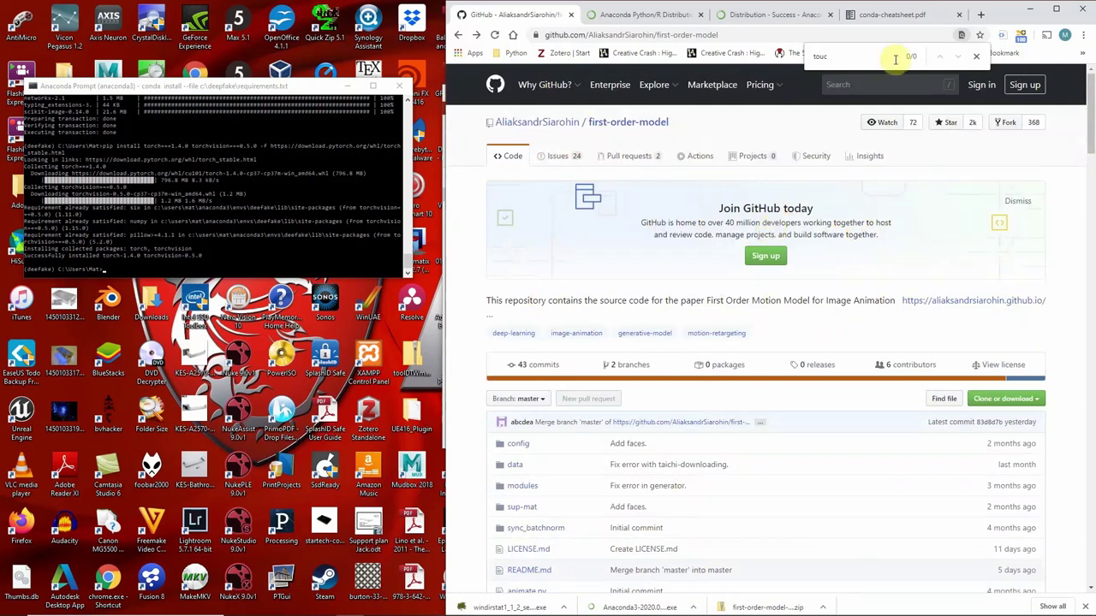
text(h)
key(BackSpace)
key(BackSpace)
key(BackSpace)
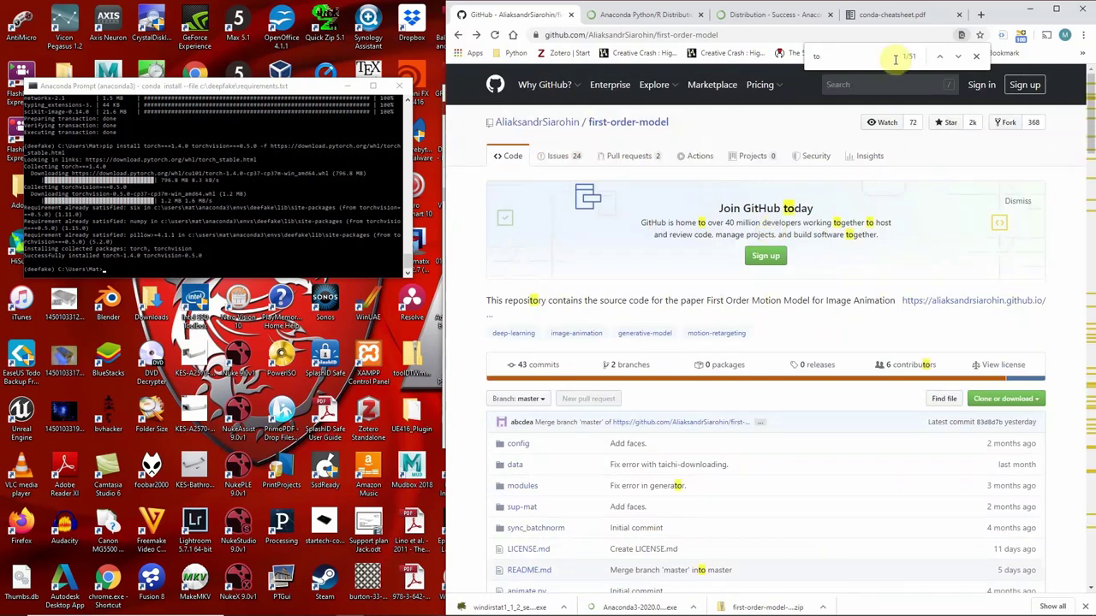
key(BackSpace)
key(BackSpace)
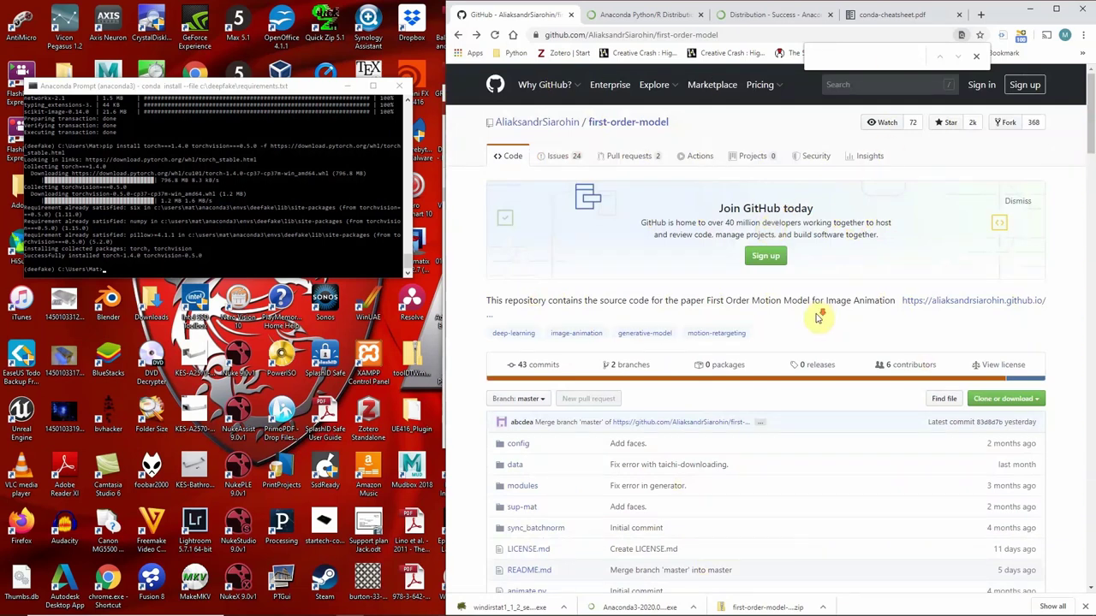
Examine the Training note in the README on which PyTorch version to use
scroll(817, 317, down, 15)
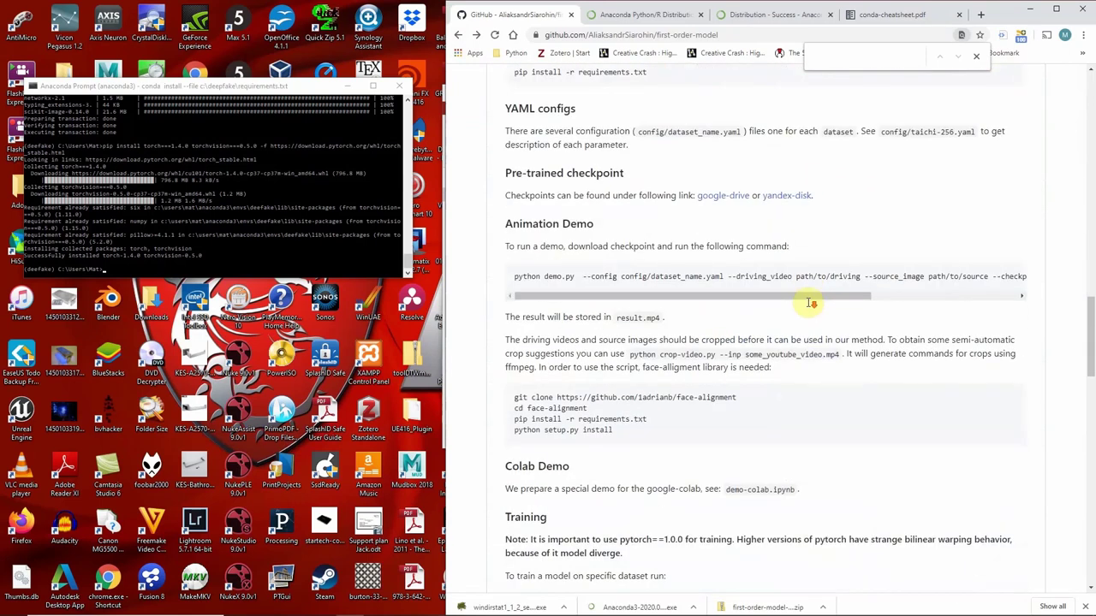
scroll(811, 303, down, 4)
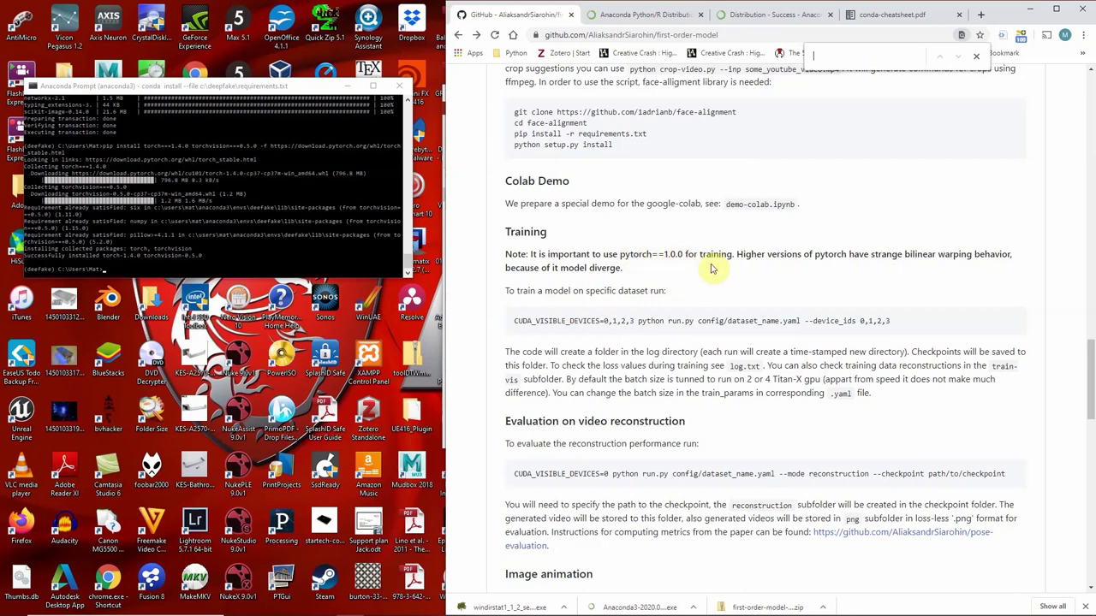
Install the missing pygit package in Anaconda Prompt with pip install pygit==0.1
click(194, 274)
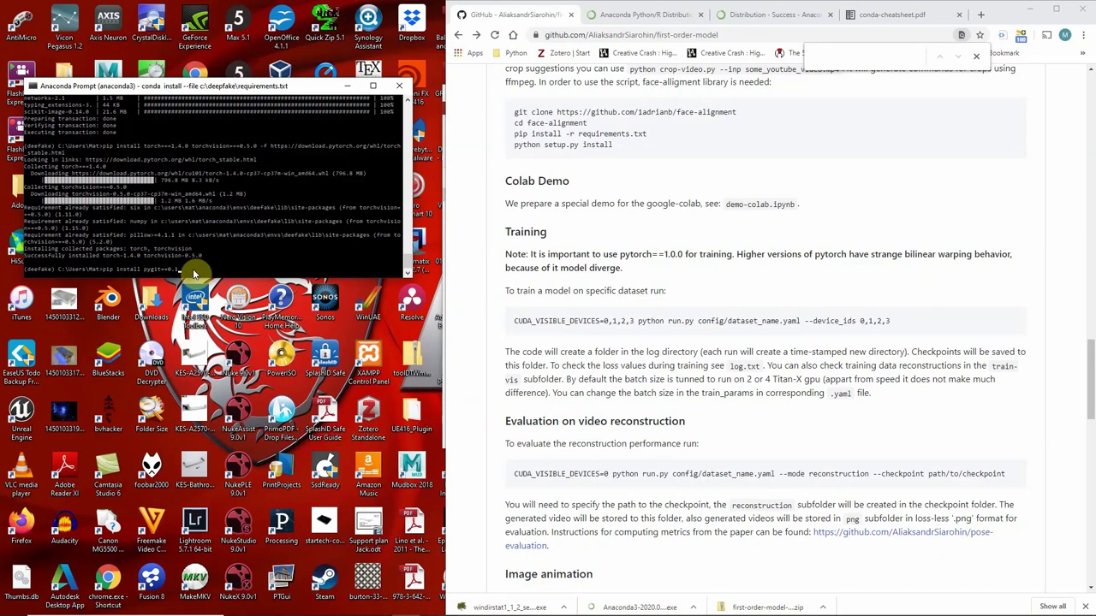
key(Return)
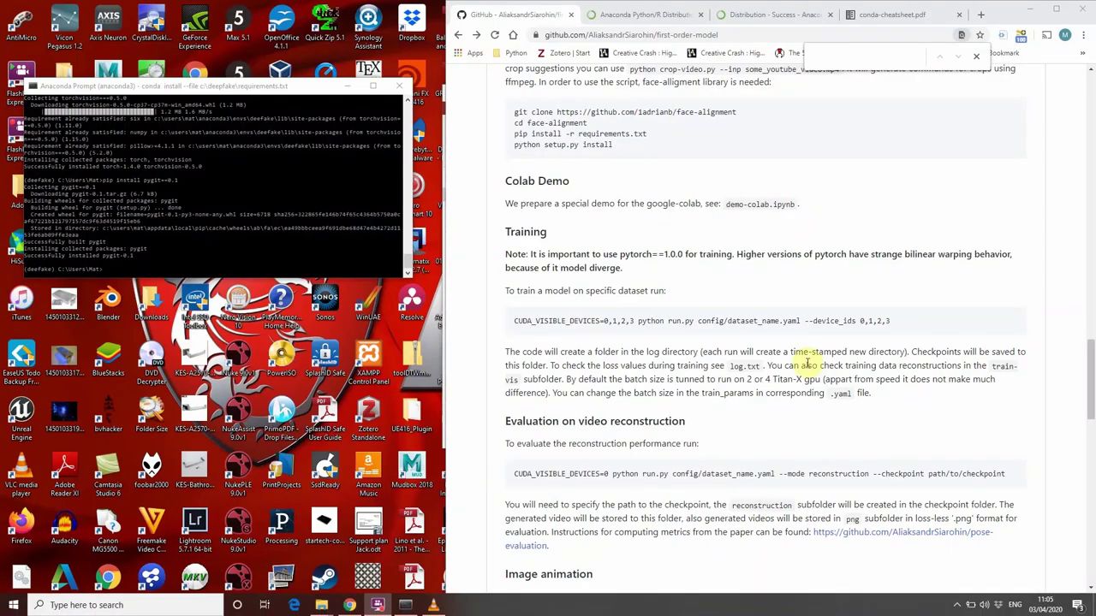
Copy the face-alignment repository's URL from the README's Animation Demo section in Chrome and try to open it in a new tab
scroll(805, 364, up, 3)
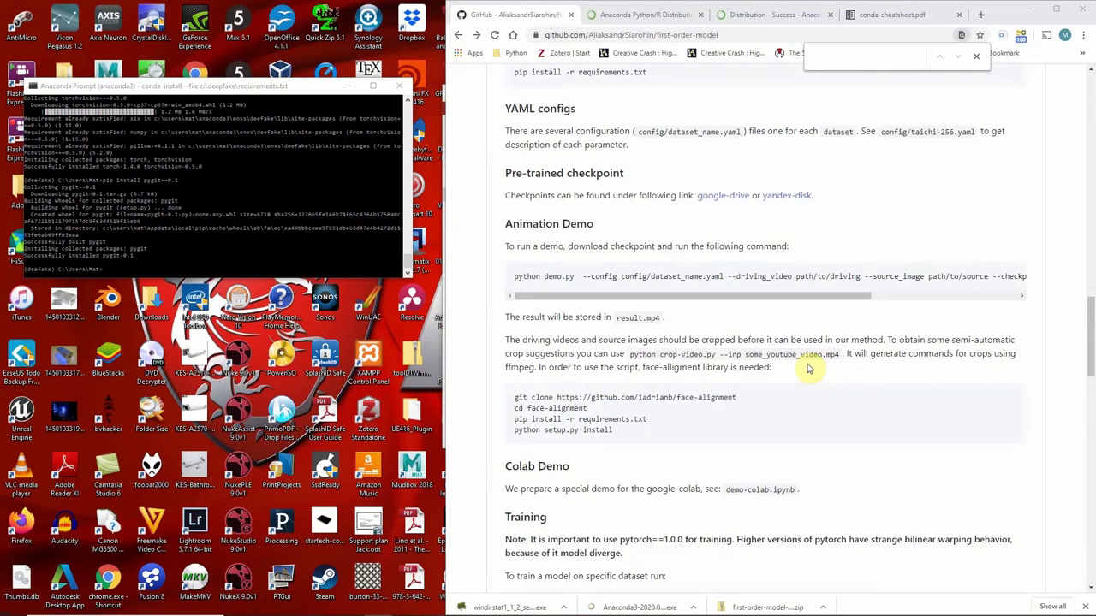
scroll(796, 369, up, 2)
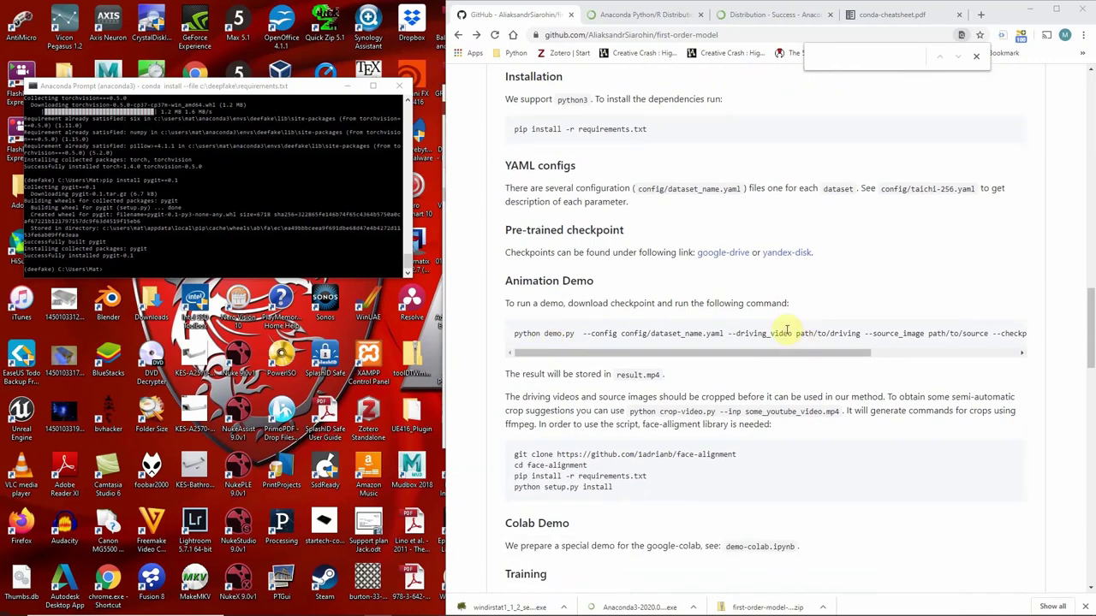
scroll(891, 330, down, 2)
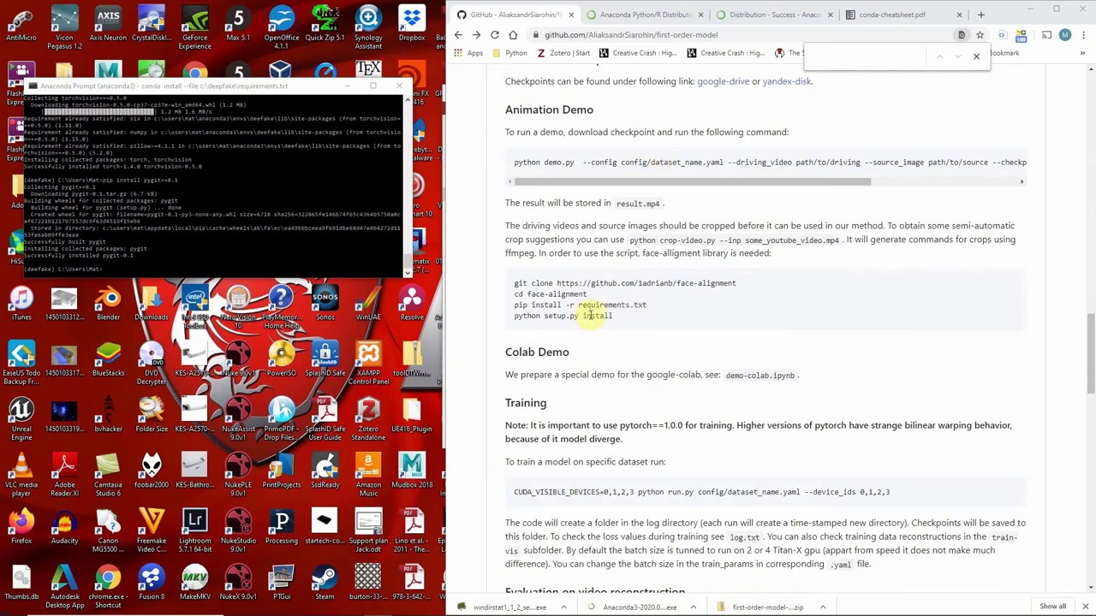
scroll(594, 282, down, 1)
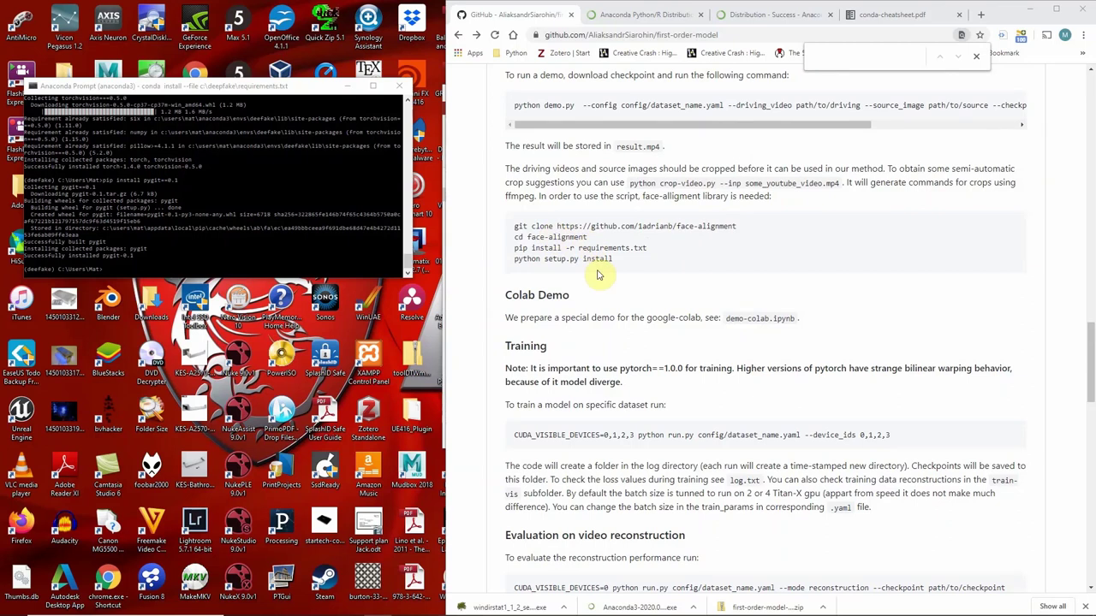
drag(736, 226, 560, 226)
key(ctrl+c)
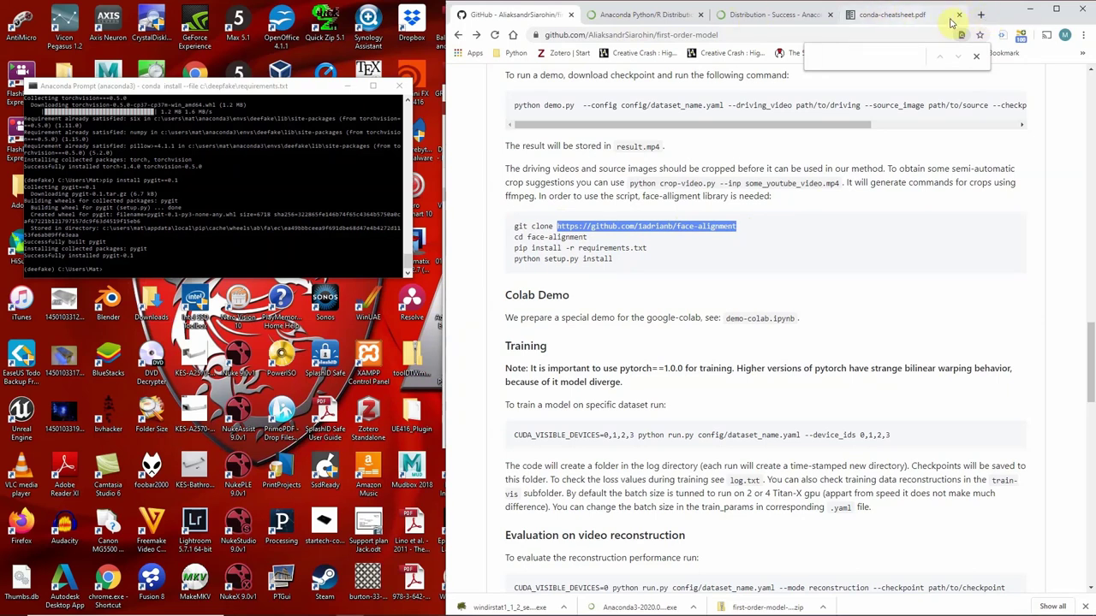
click(981, 15)
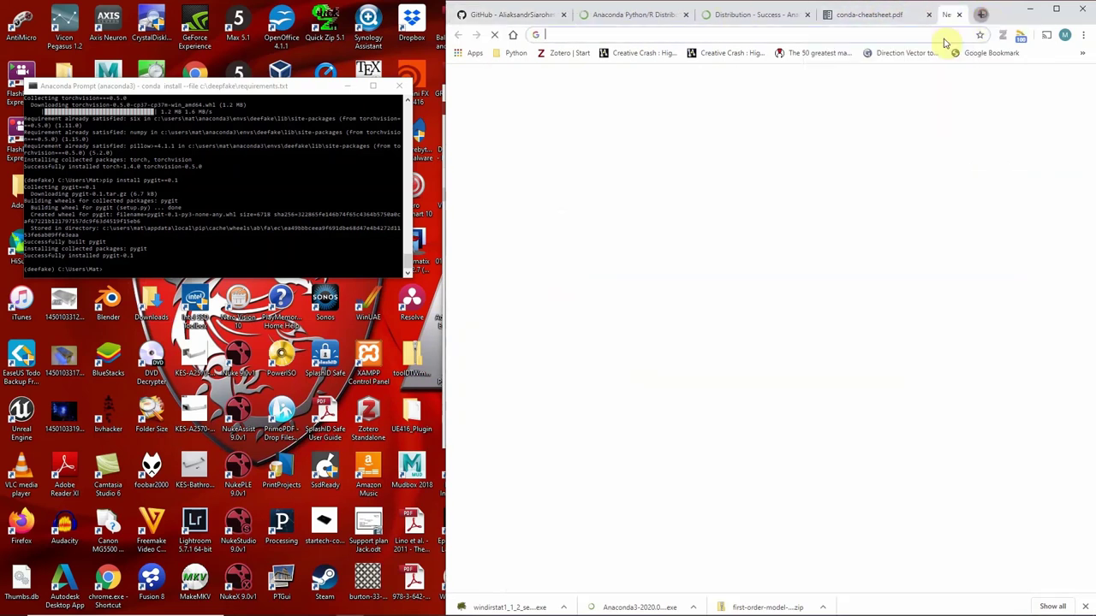
key(ctrl+v)
key(Return)
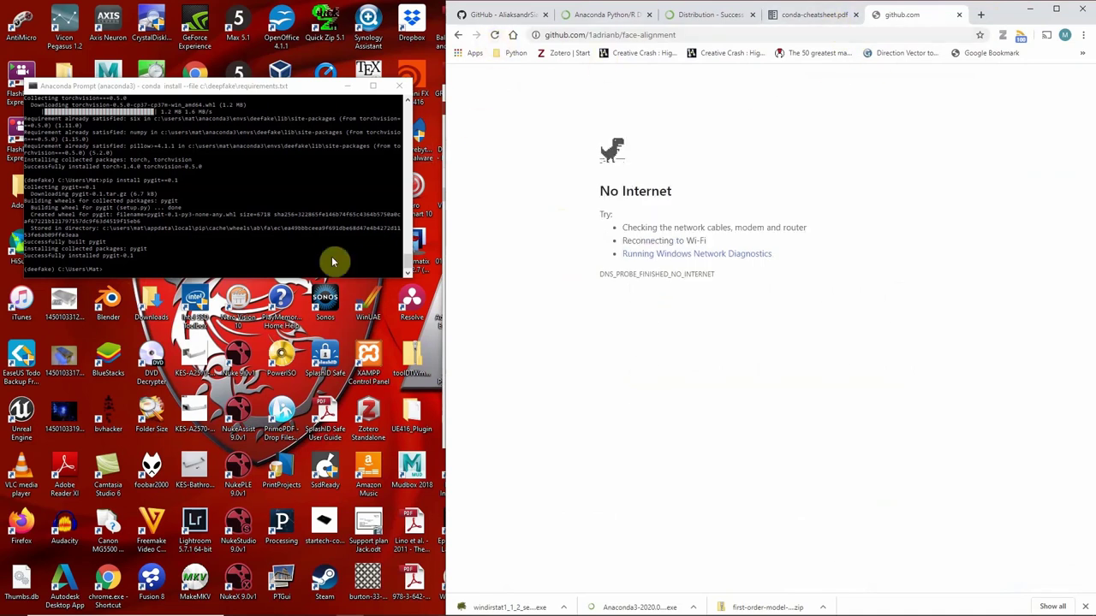
Close the failed tab, open the face-alignment repository URL from the README in a new tab, and download the repository as a ZIP
key(ctrl+w)
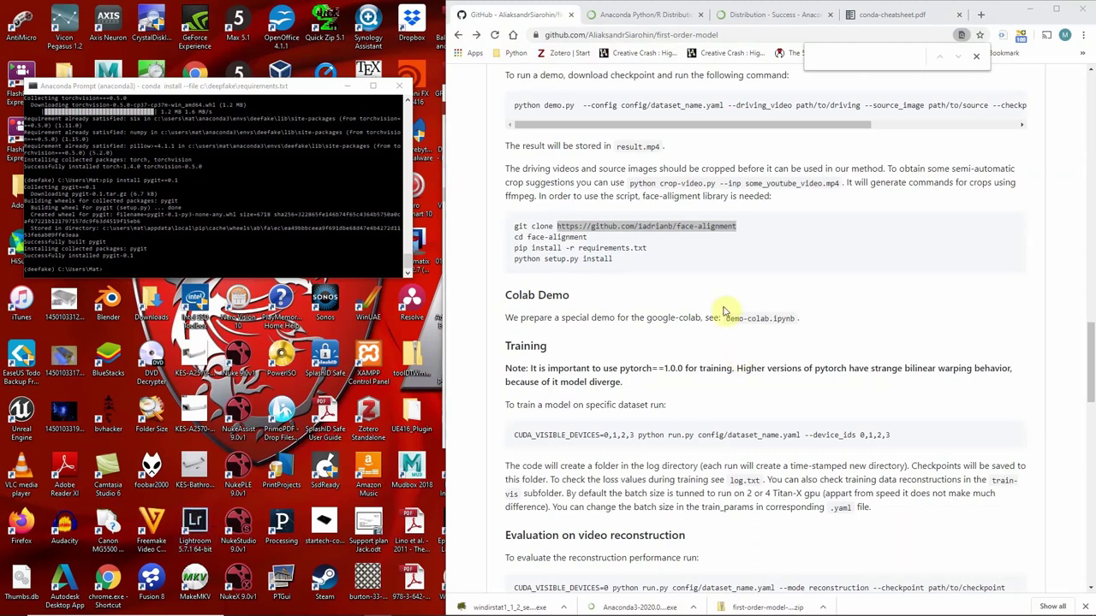
click(736, 228)
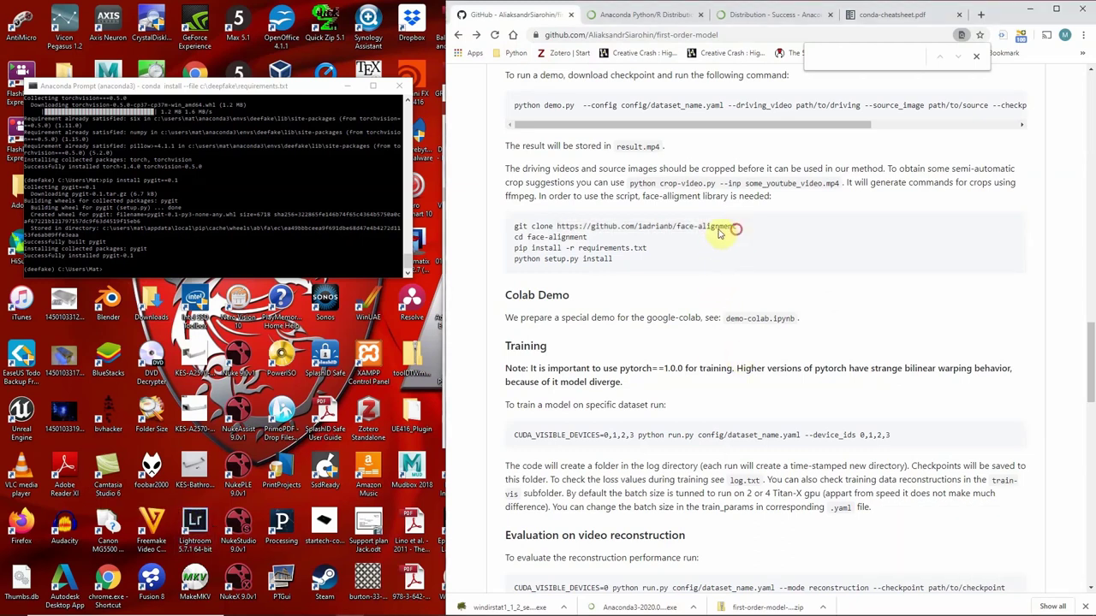
drag(720, 232, 561, 230)
key(ctrl+c)
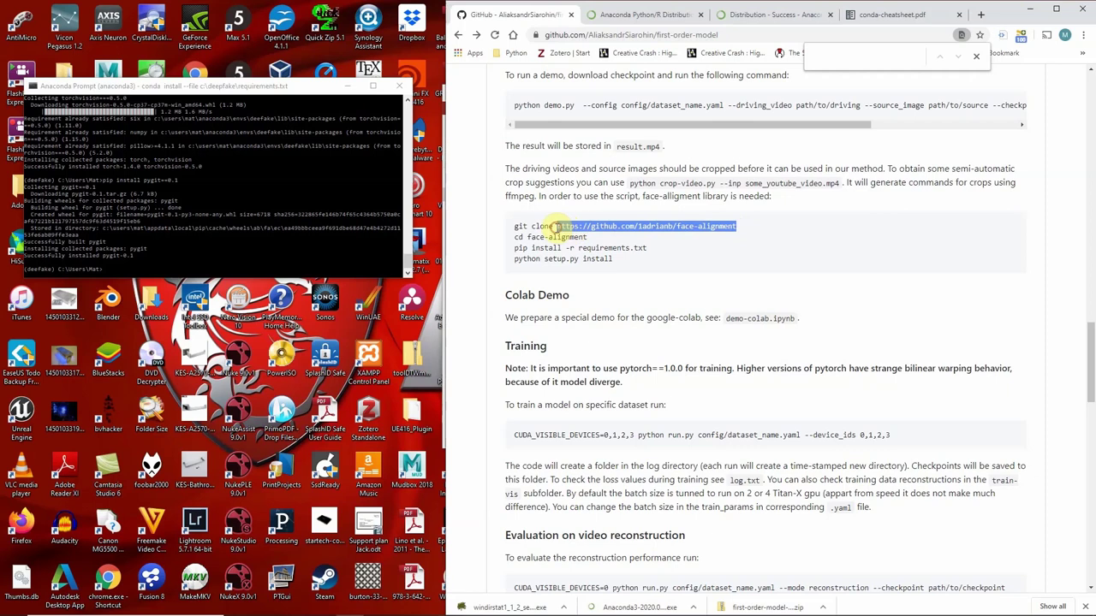
click(980, 14)
key(ctrl+v)
key(Return)
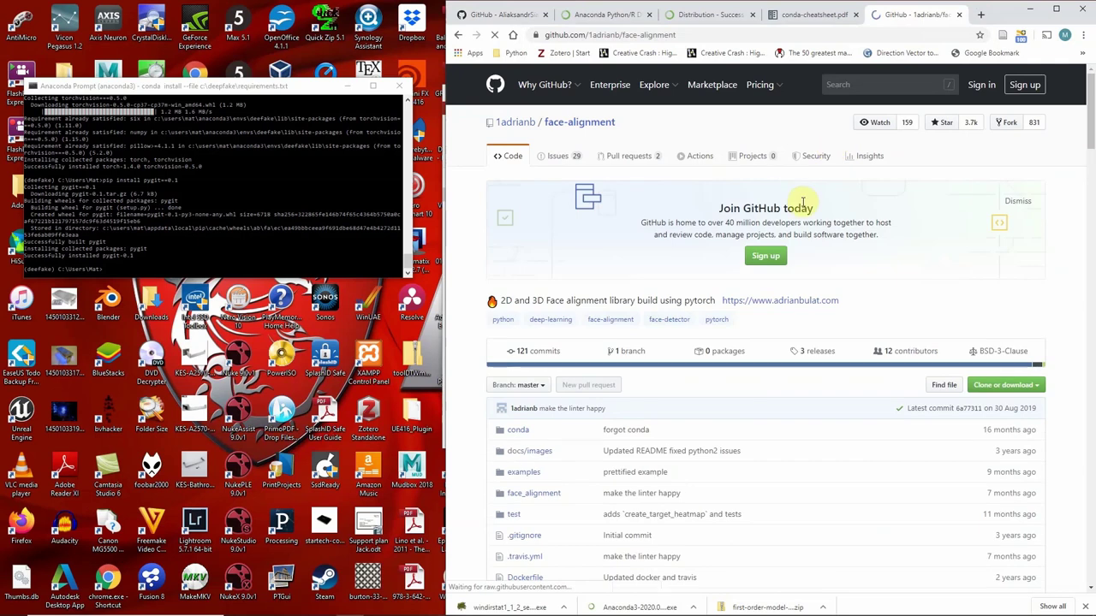
click(1004, 385)
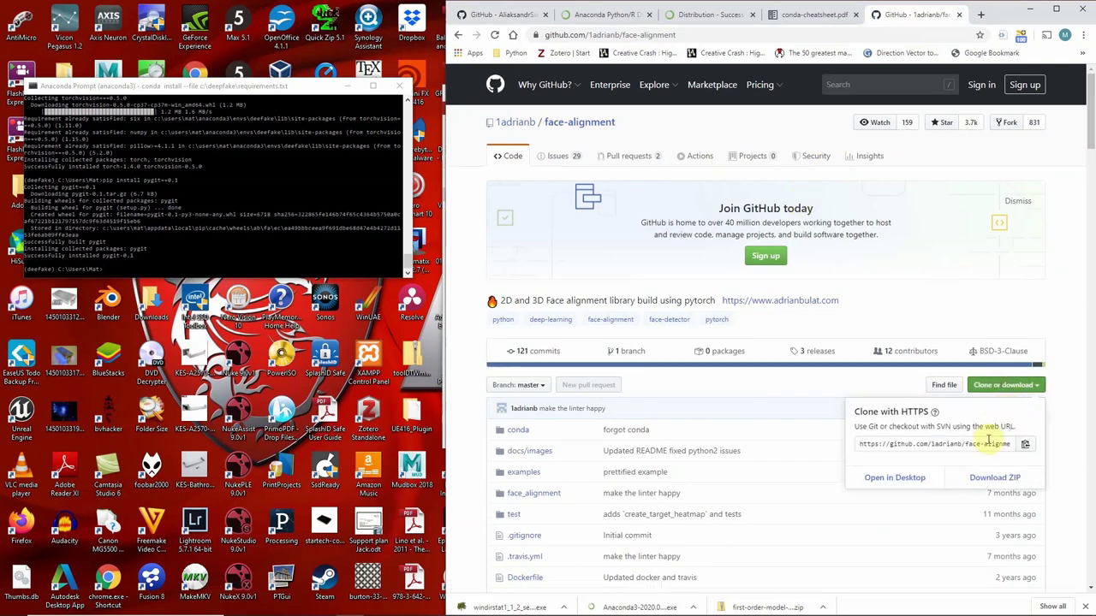
click(995, 484)
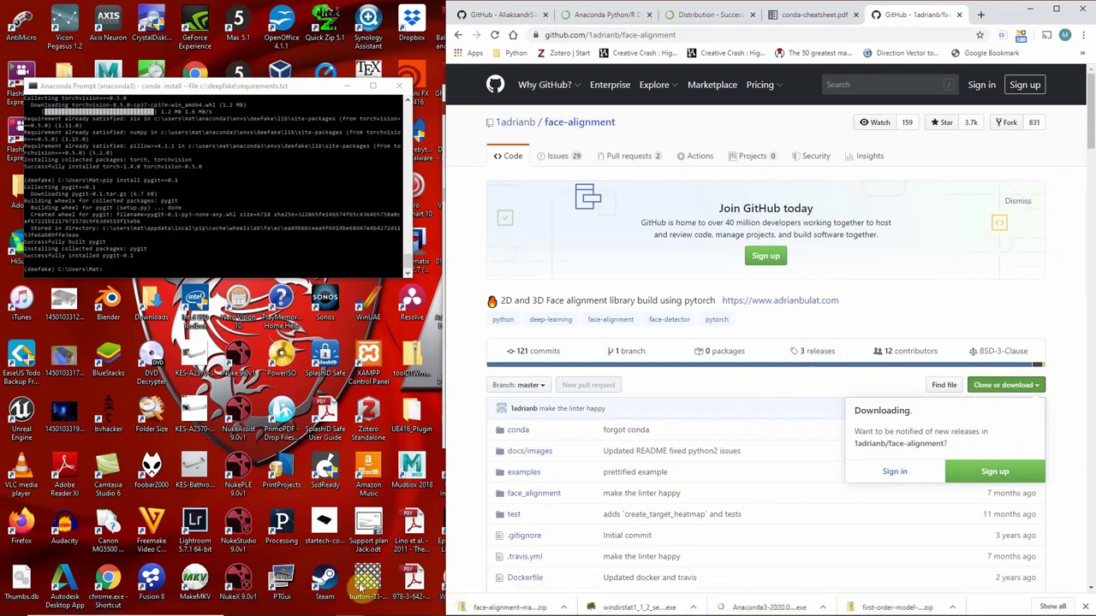
Switch to File Explorer, go to the Downloads folder, and extract face-alignment-master.zip into its own face-alignment-master folder
mouse_move(322, 609)
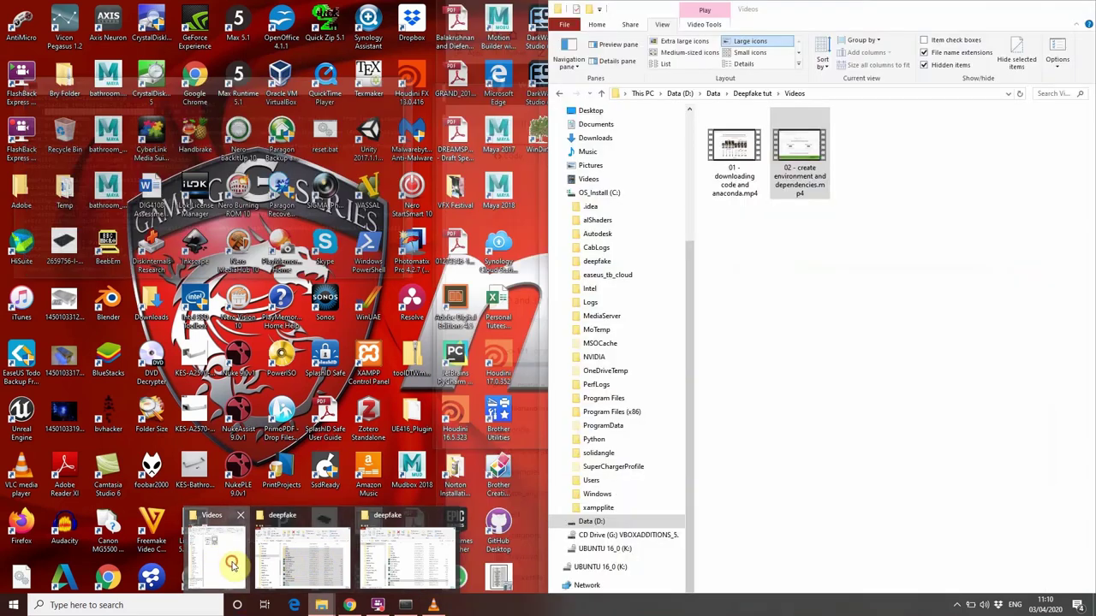
click(231, 563)
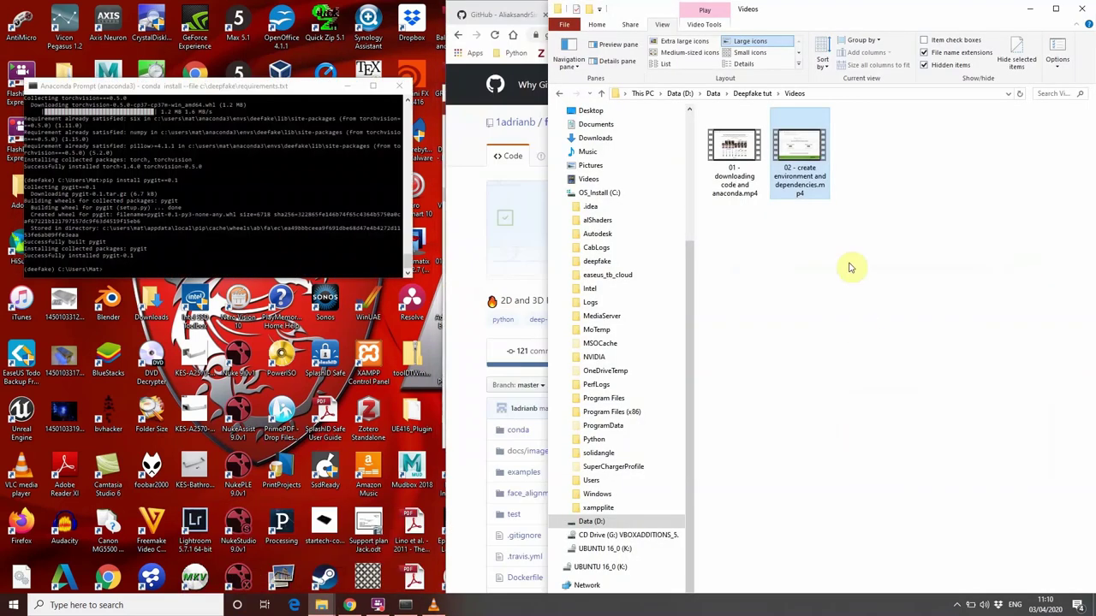
drag(834, 19, 787, 80)
scroll(257, 325, down, 1)
scroll(264, 305, up, 1)
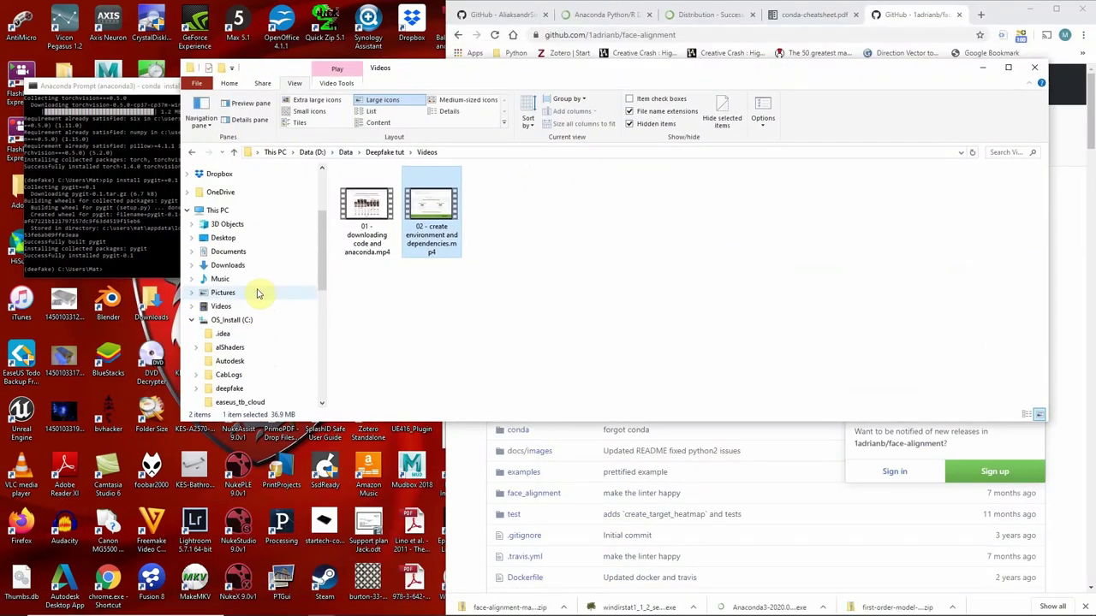
click(257, 265)
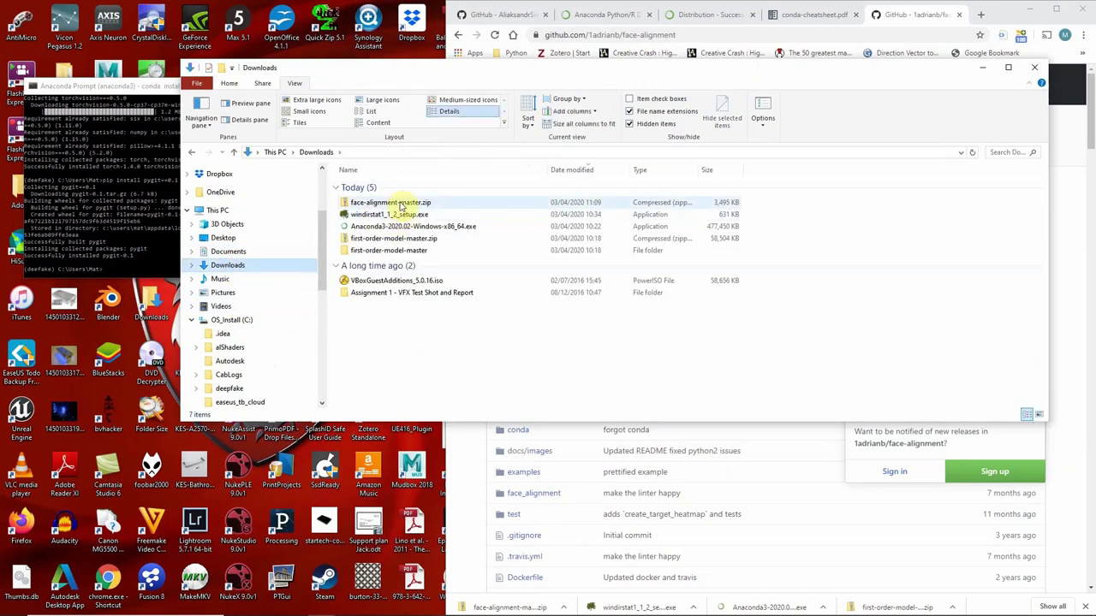
right_click(399, 206)
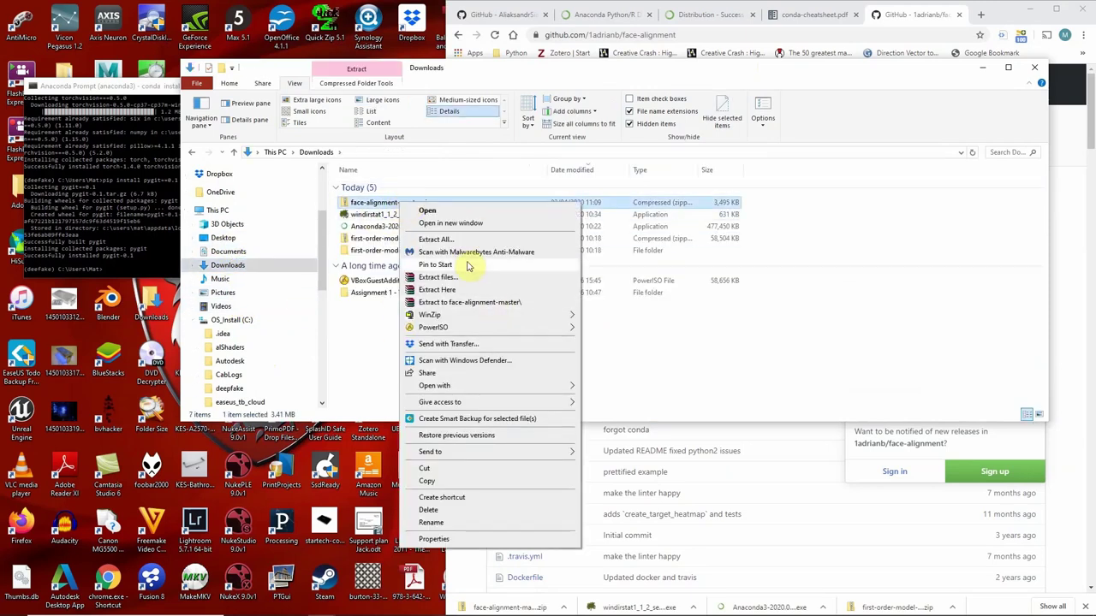
click(468, 304)
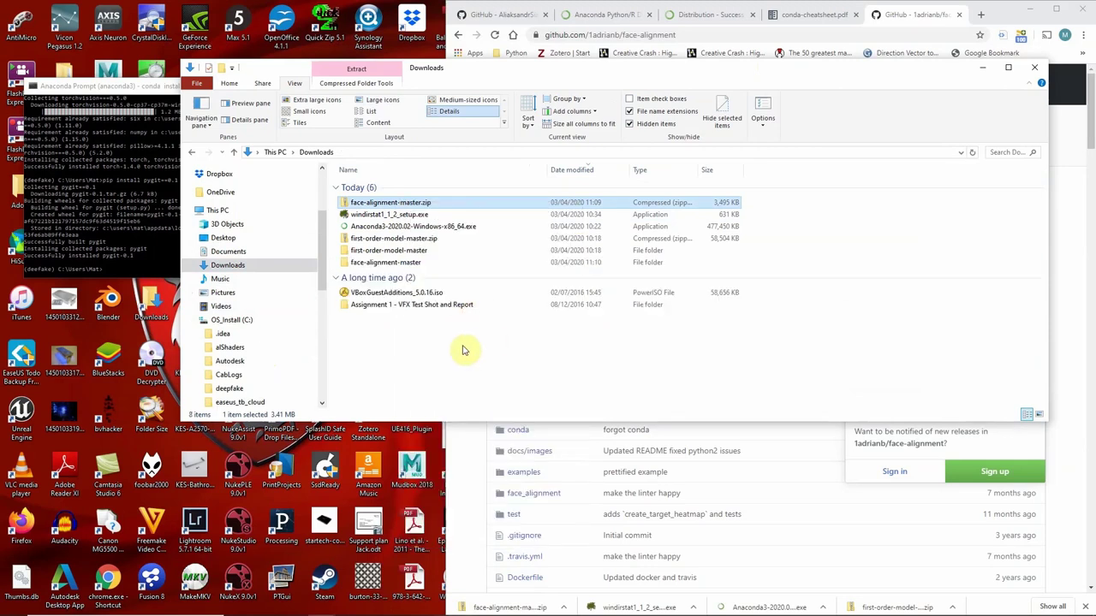
Check the contents of the extracted download and cut the inner face-alignment-master folder
double_click(366, 262)
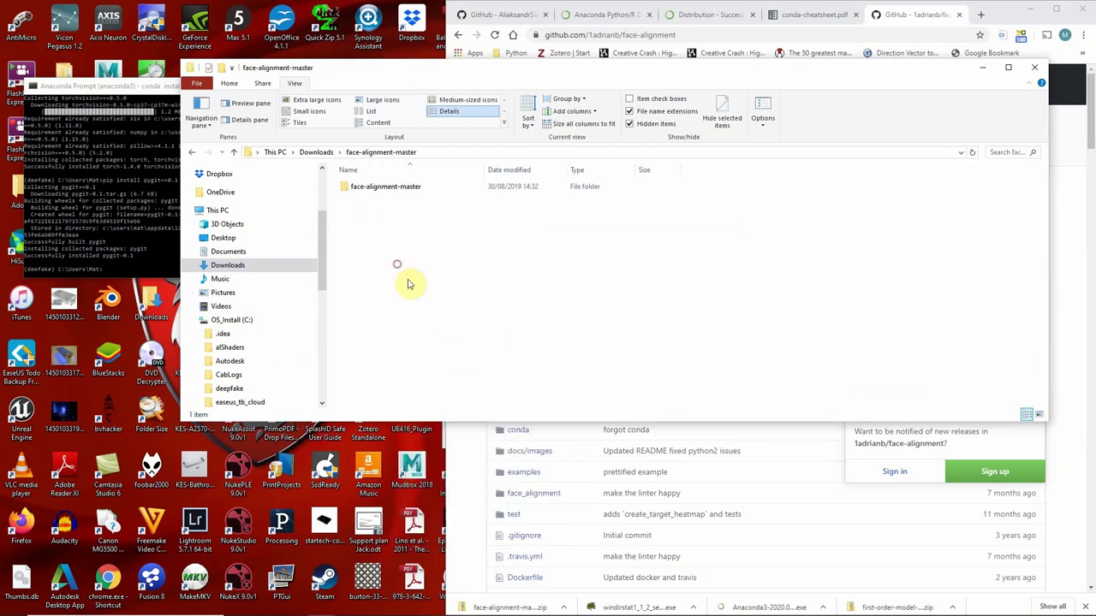
double_click(387, 192)
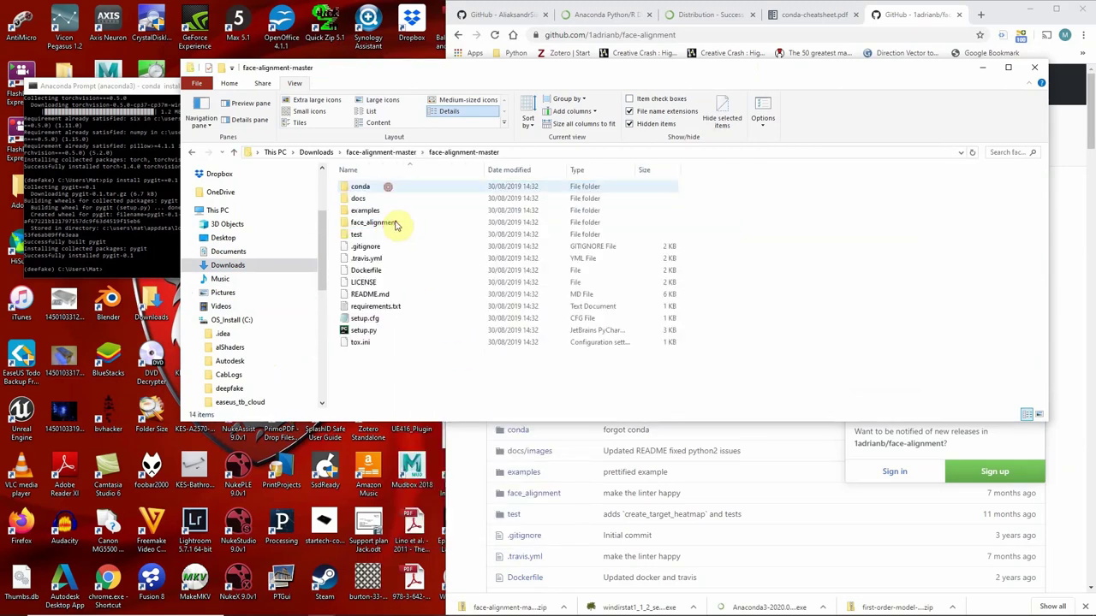
click(193, 153)
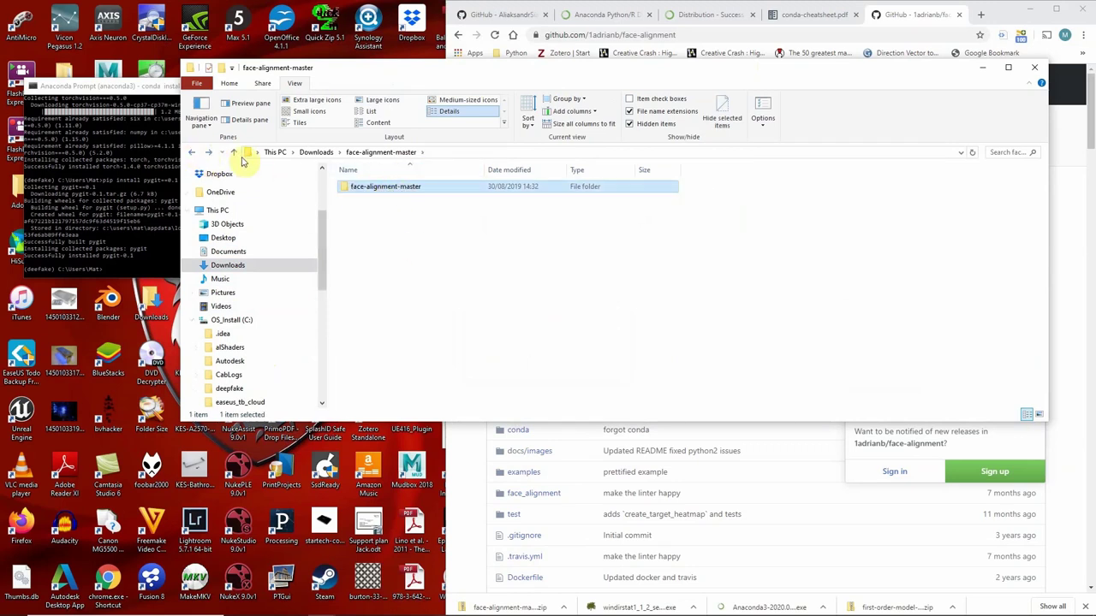
double_click(381, 188)
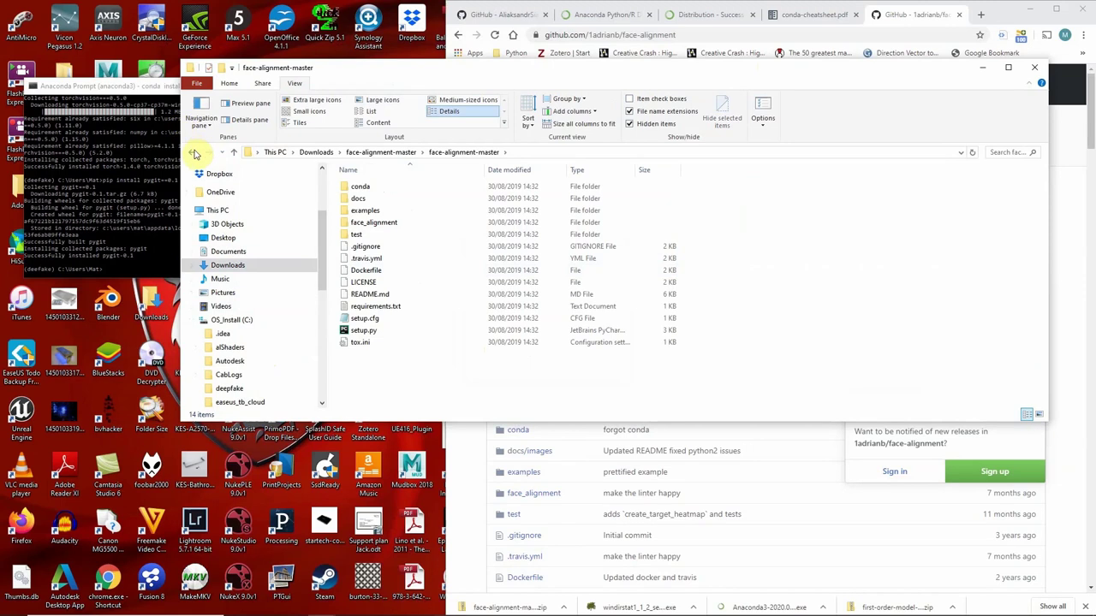
click(196, 154)
right_click(399, 190)
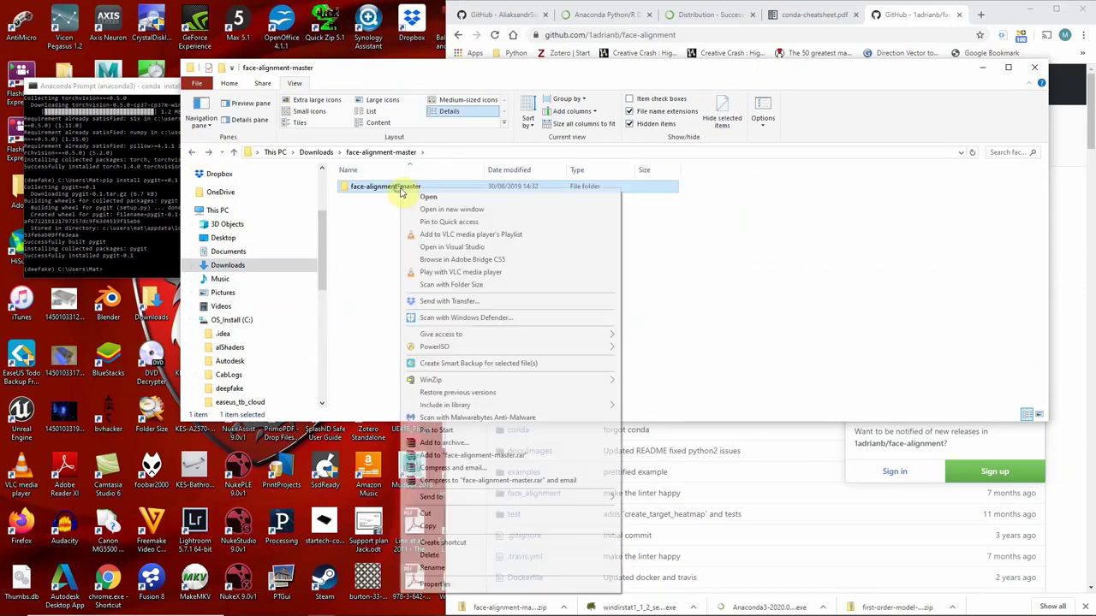
click(445, 514)
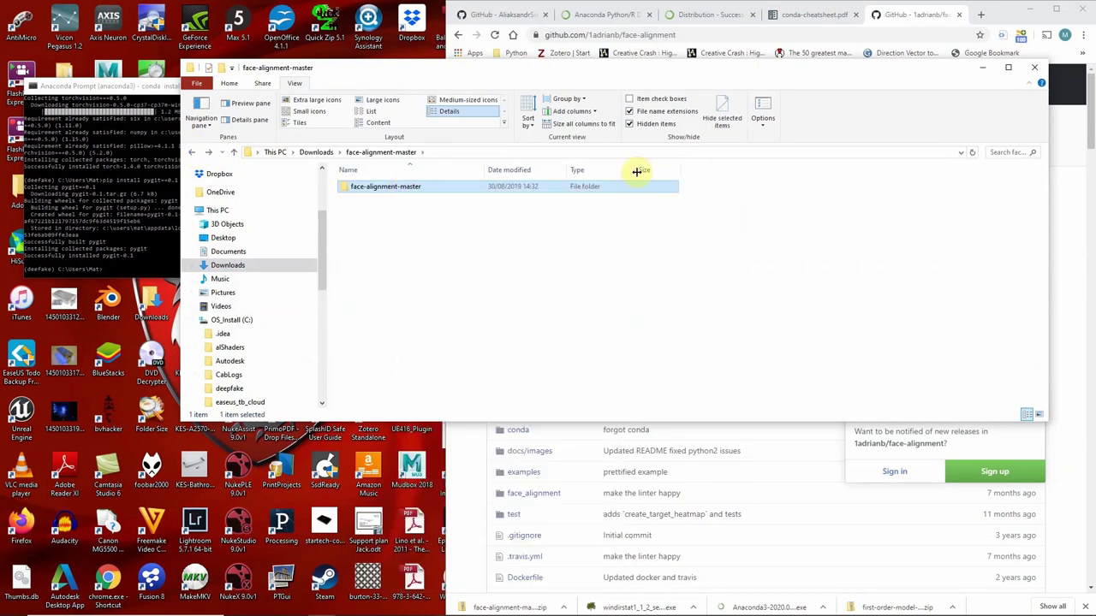
Paste the cut folder into C:\deepfake and rename it face-alignment
drag(690, 74, 713, 152)
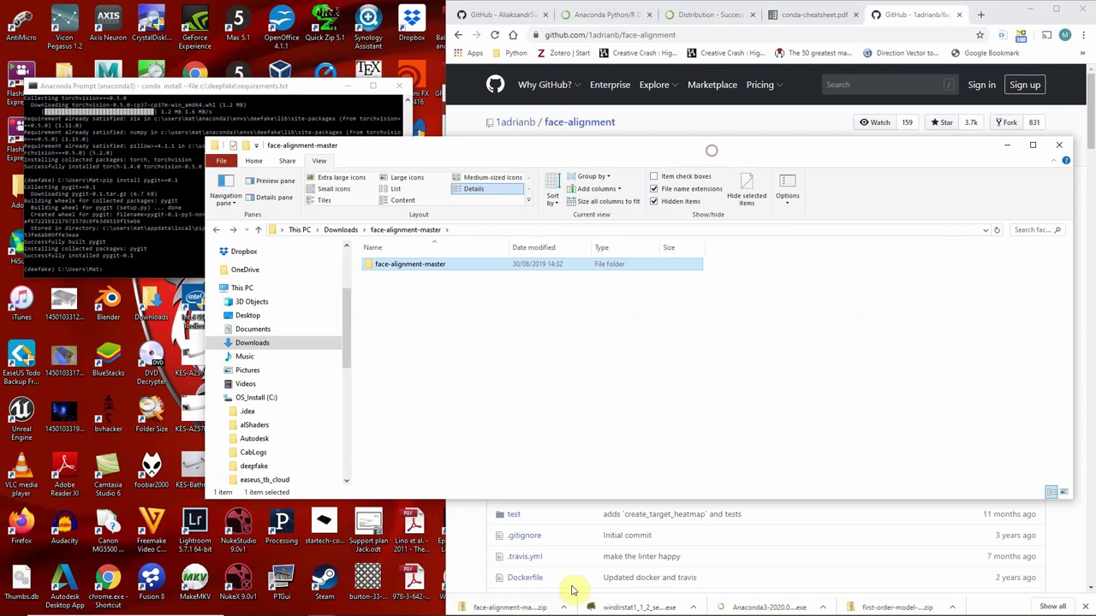
click(321, 605)
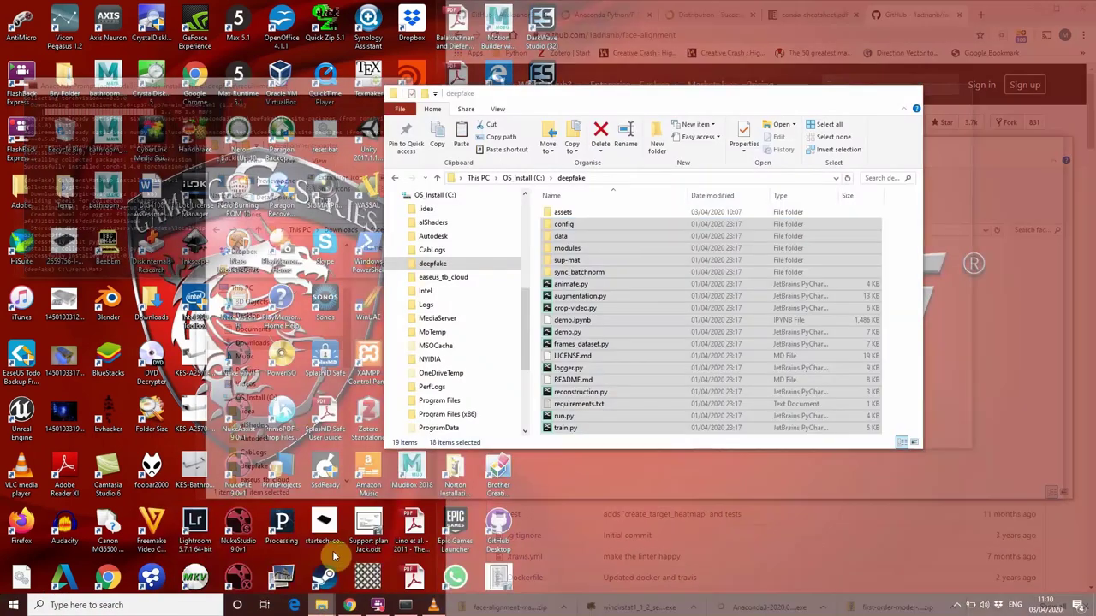
click(332, 555)
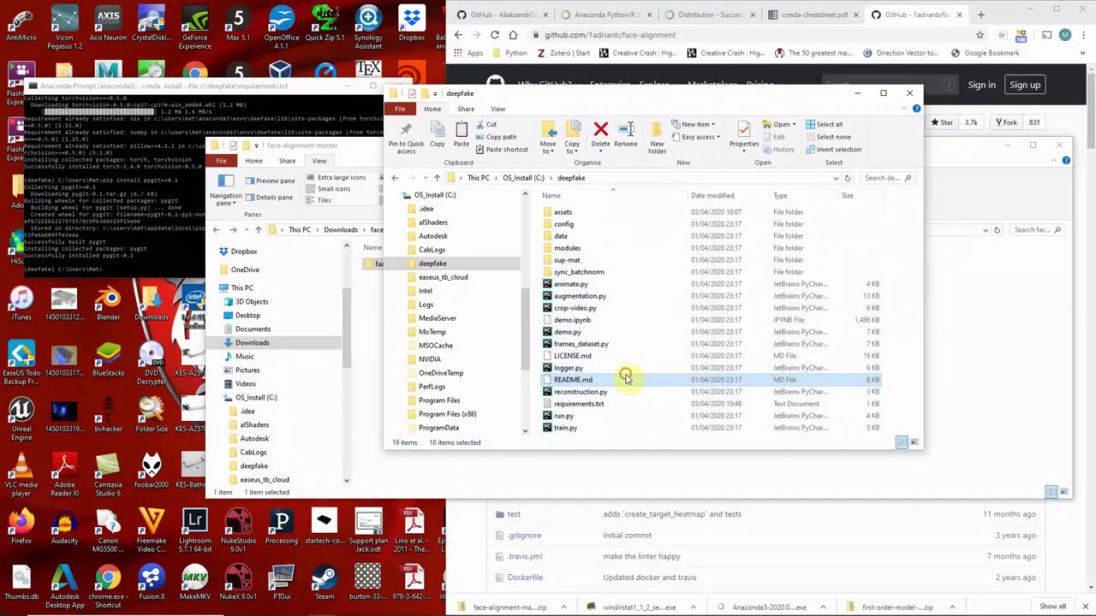
click(625, 377)
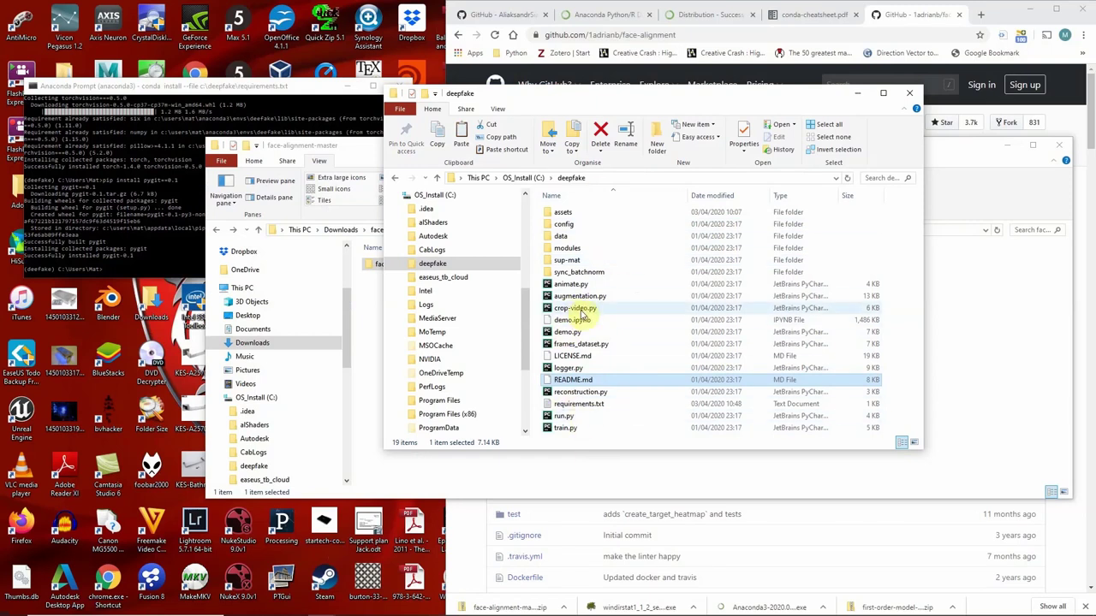
drag(538, 96, 676, 125)
drag(744, 121, 653, 103)
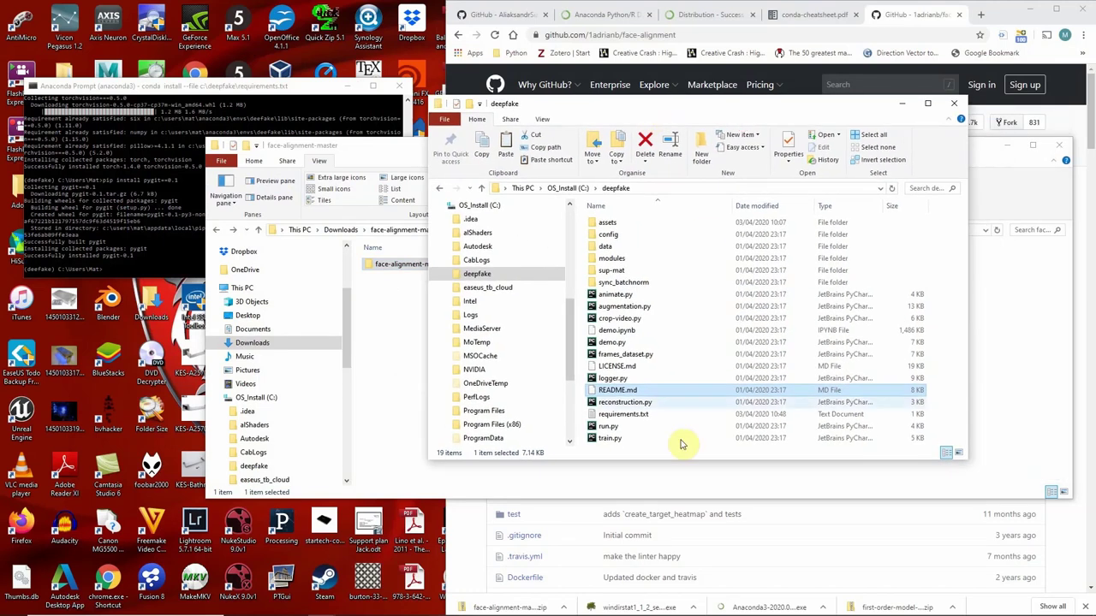
double_click(692, 345)
right_click(692, 345)
click(716, 431)
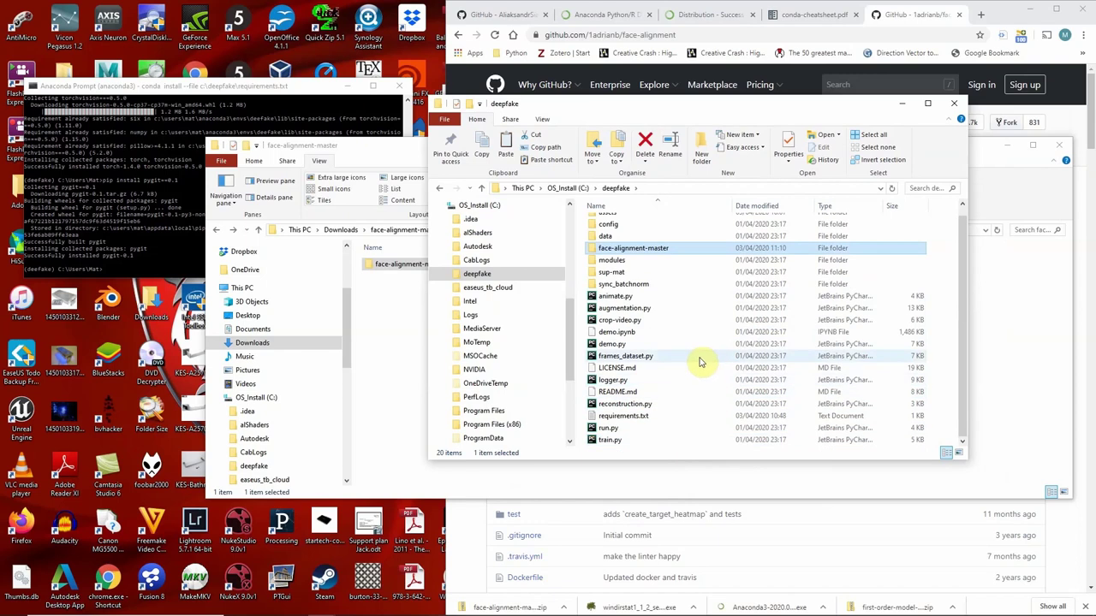
click(649, 249)
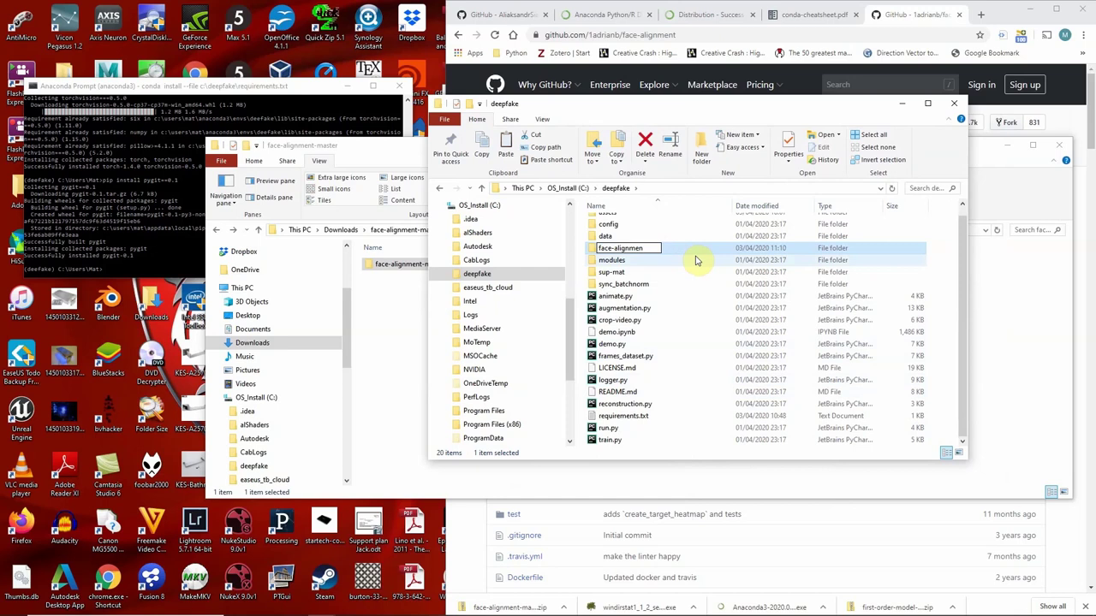
key(Return)
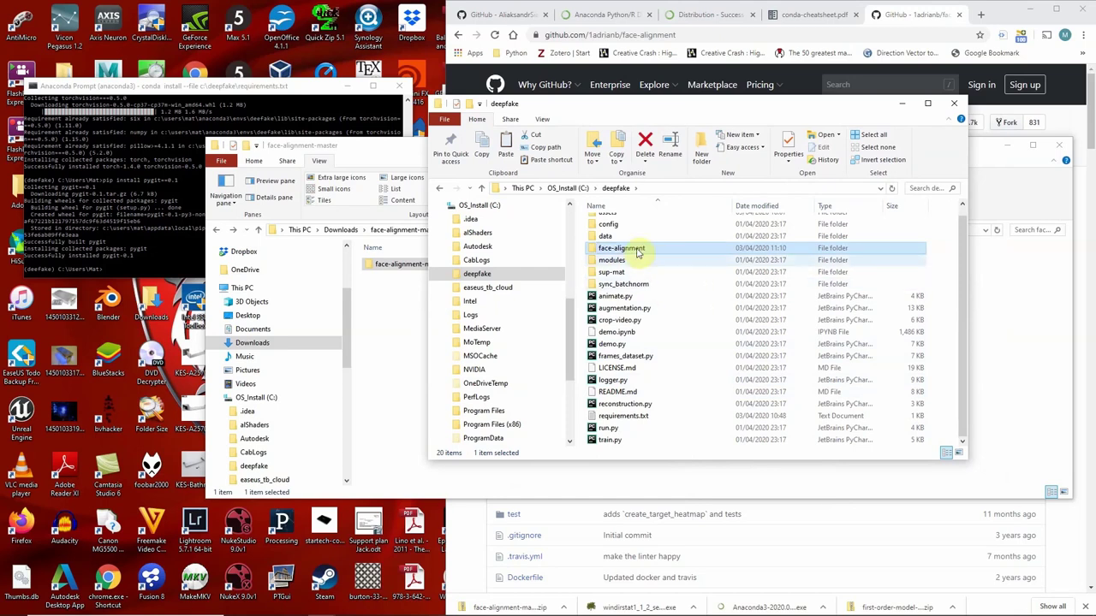
Remove the opencv-python line from requirements.txt in the face-alignment folder and save the file
double_click(621, 250)
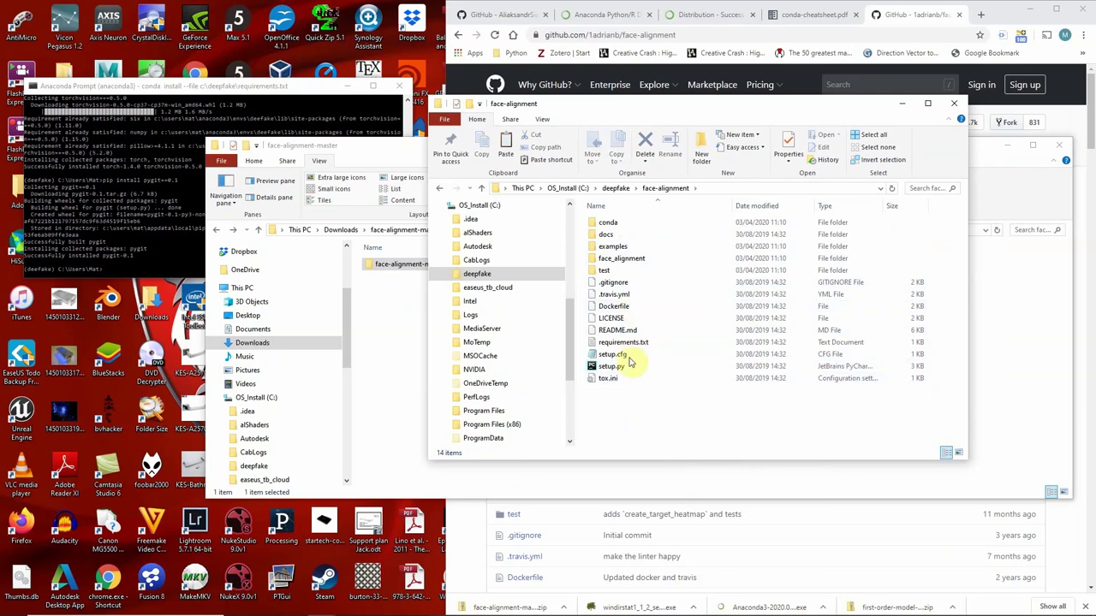
double_click(623, 343)
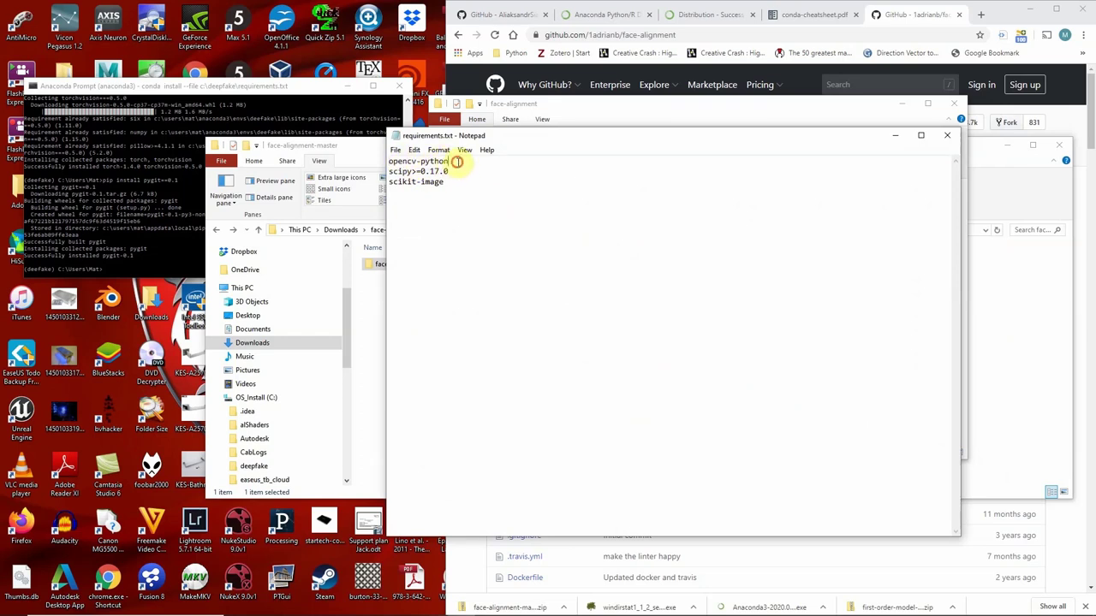
drag(456, 162, 383, 162)
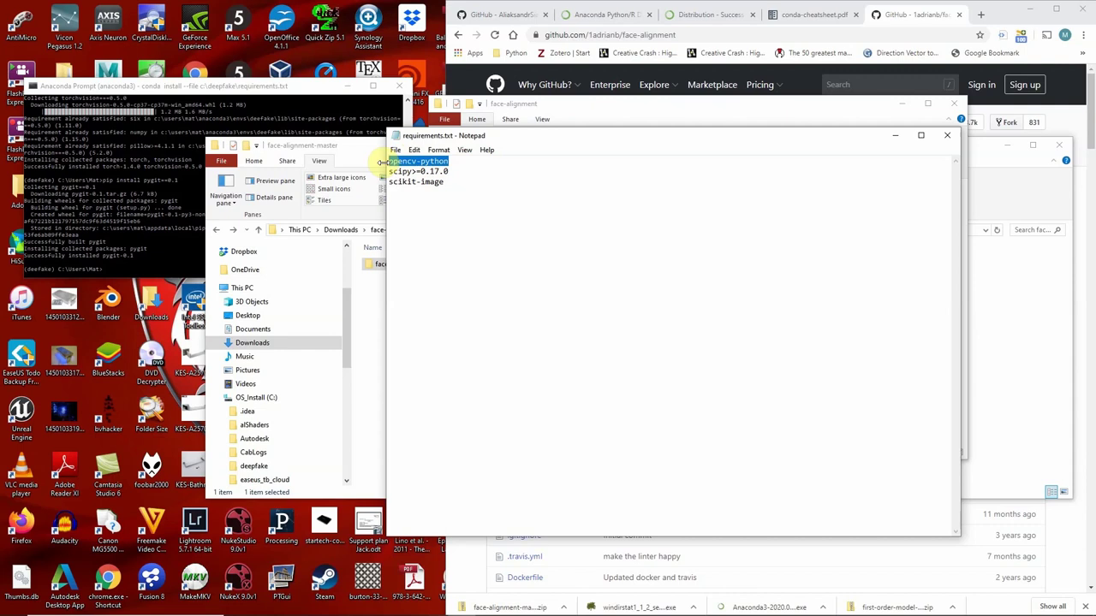
key(Delete)
key(Delete)
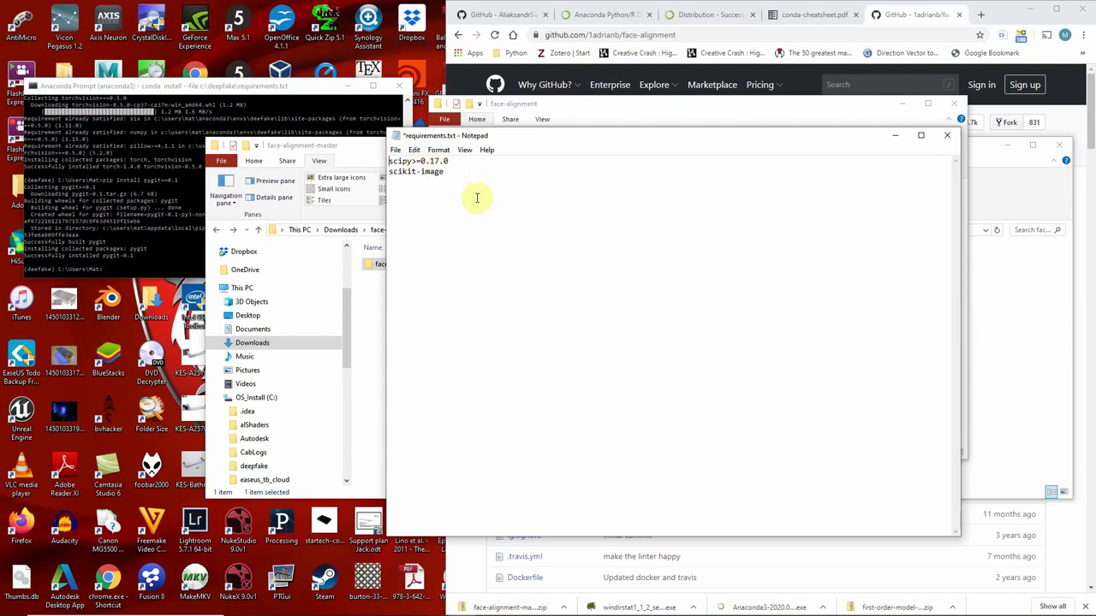
click(395, 150)
click(423, 200)
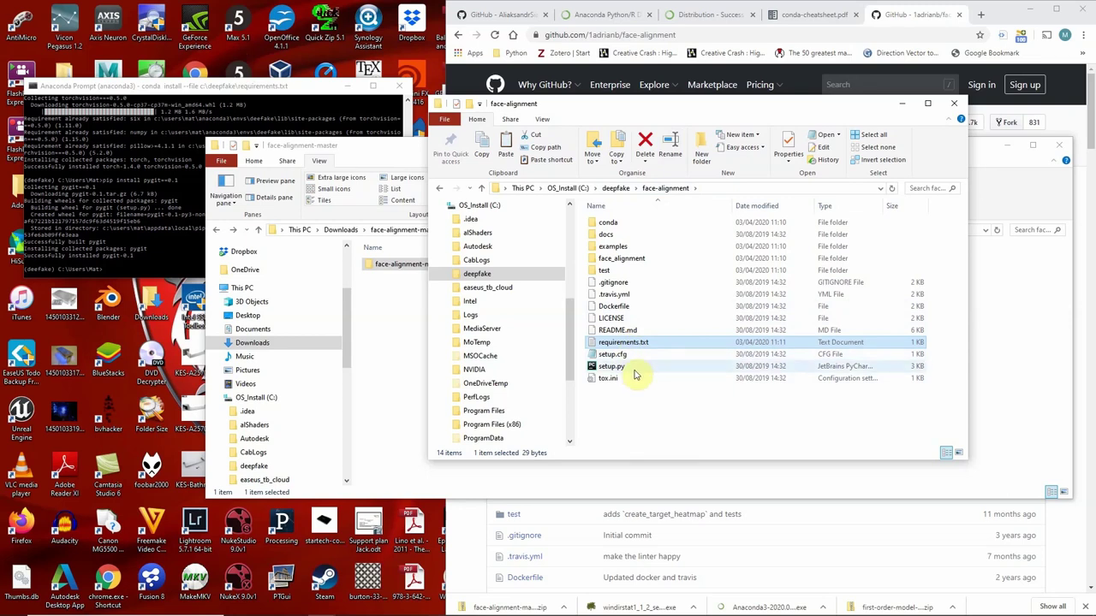
Switch to Anaconda Prompt and go up one directory level with cd .
click(296, 101)
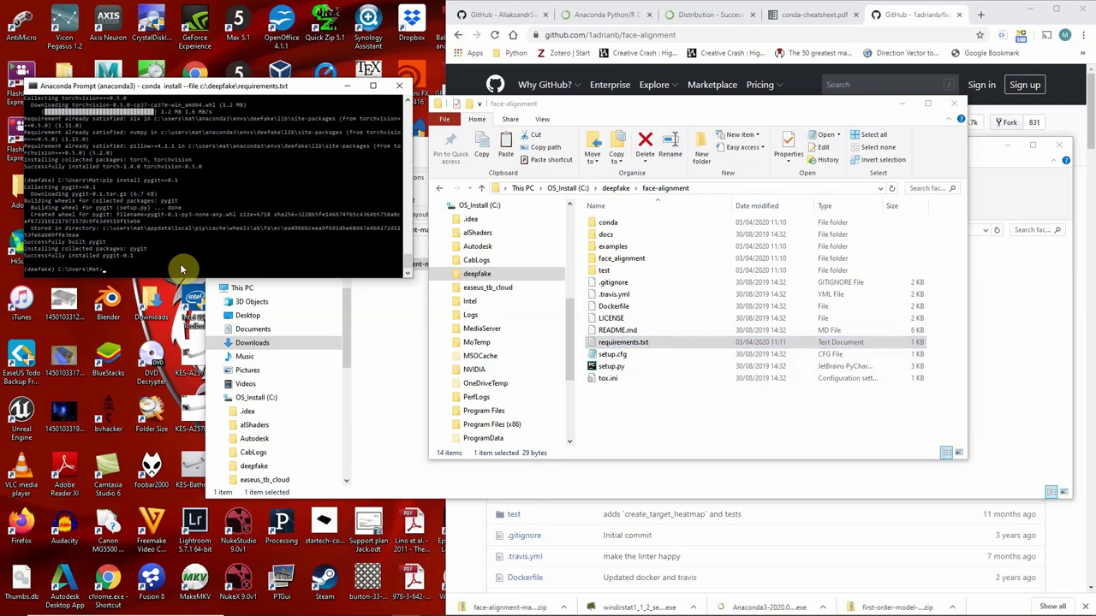
text(cd ..)
key(Return)
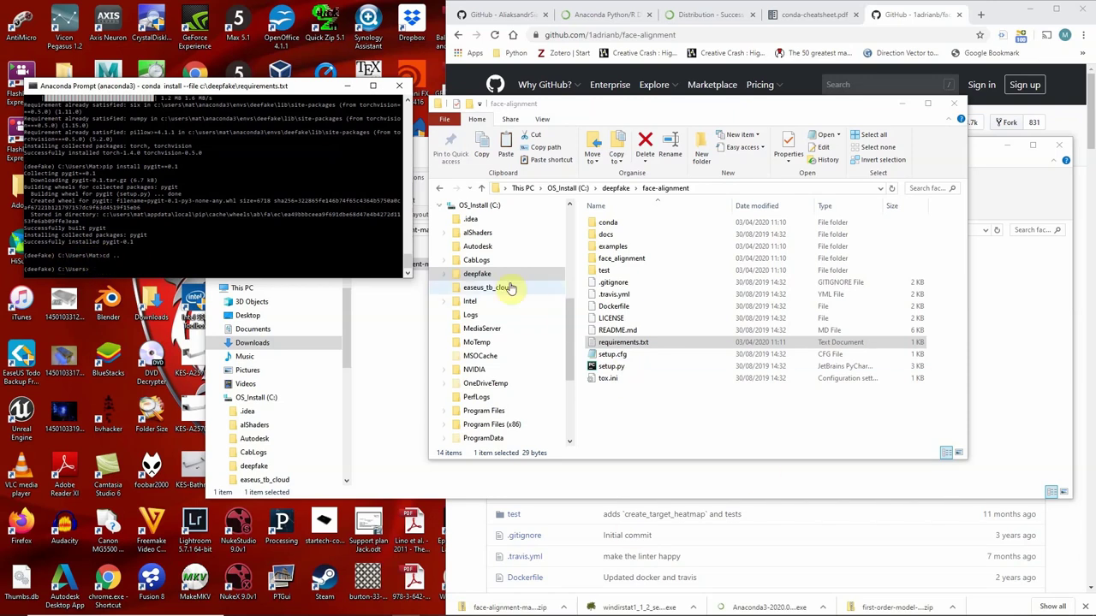
Look through the root folder of the C: drive in File Explorer
scroll(504, 286, up, 2)
click(480, 260)
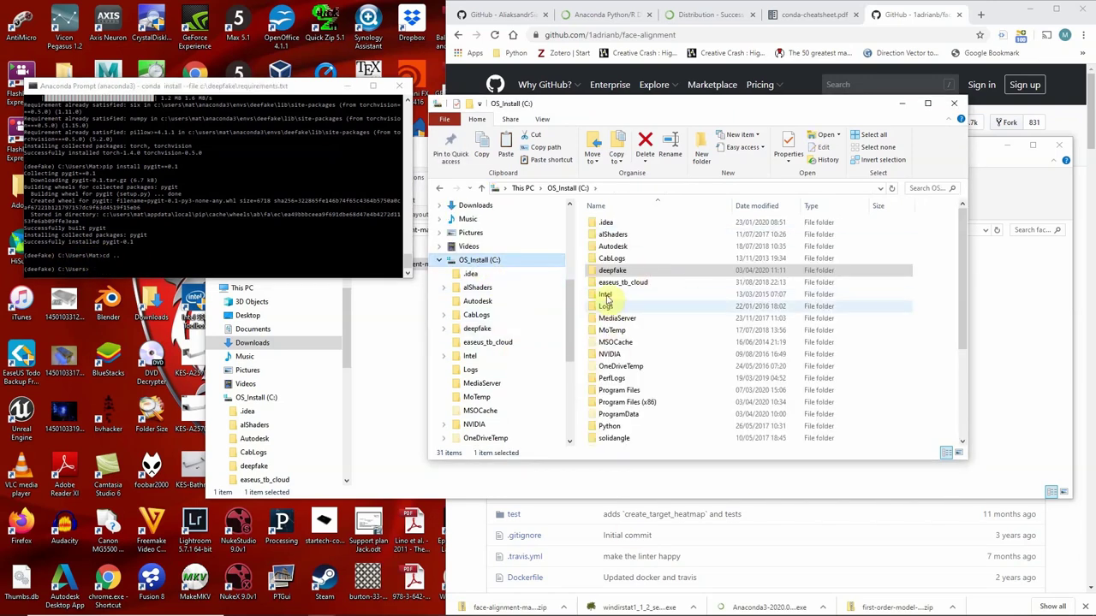
scroll(613, 441, down, 4)
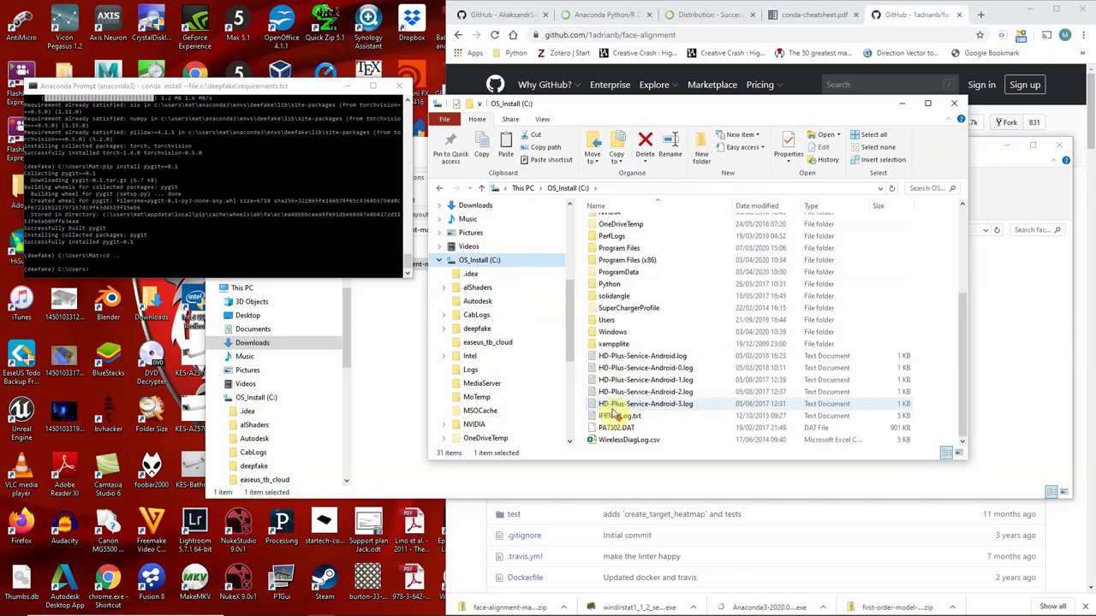
Open the Users folder on the C: drive in File Explorer and look inside the personal user folder
click(613, 320)
double_click(608, 320)
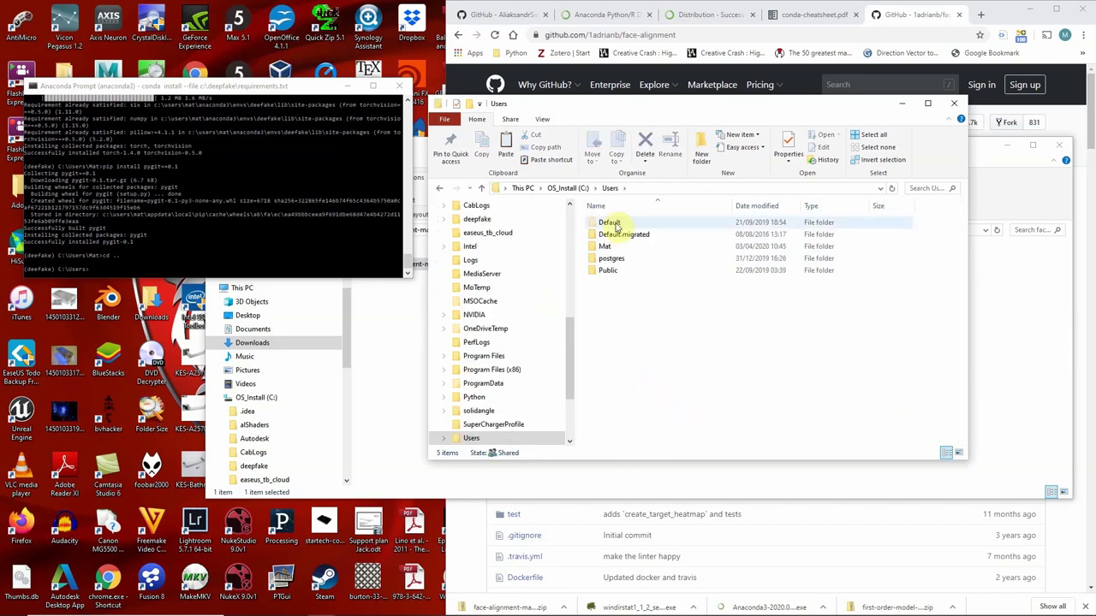
double_click(608, 254)
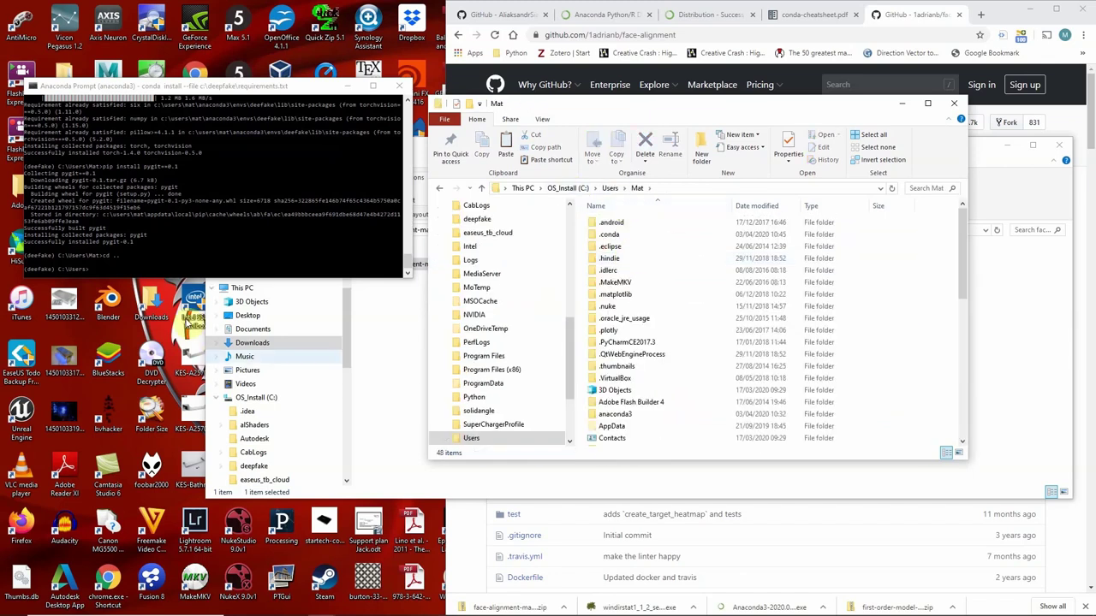
Switch to Anaconda Prompt and go up from C:\Users to the root of the C: drive with cd .
click(163, 266)
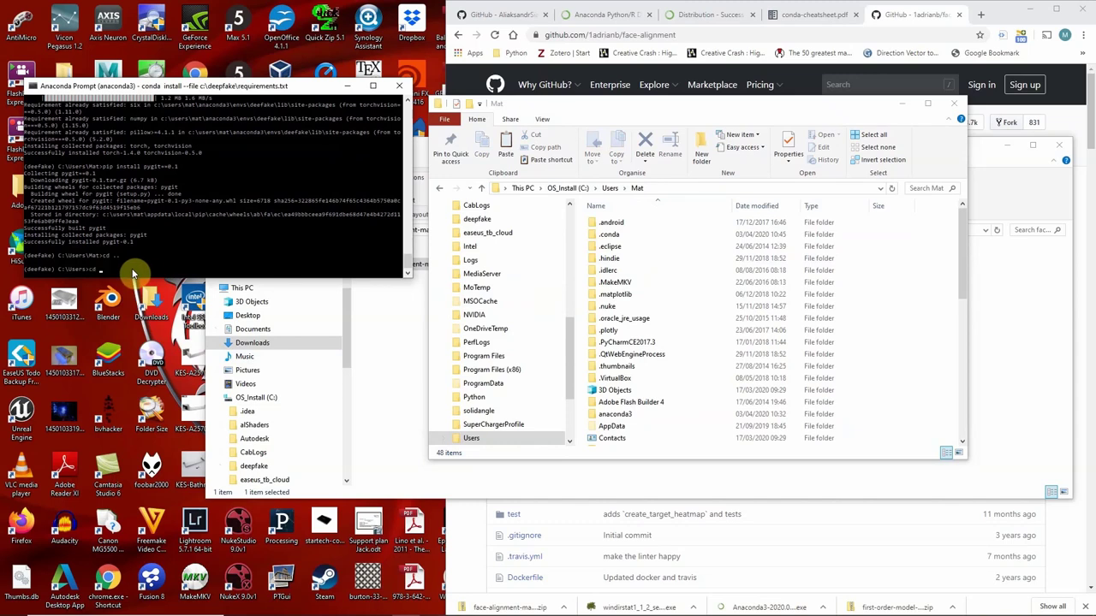
key(Return)
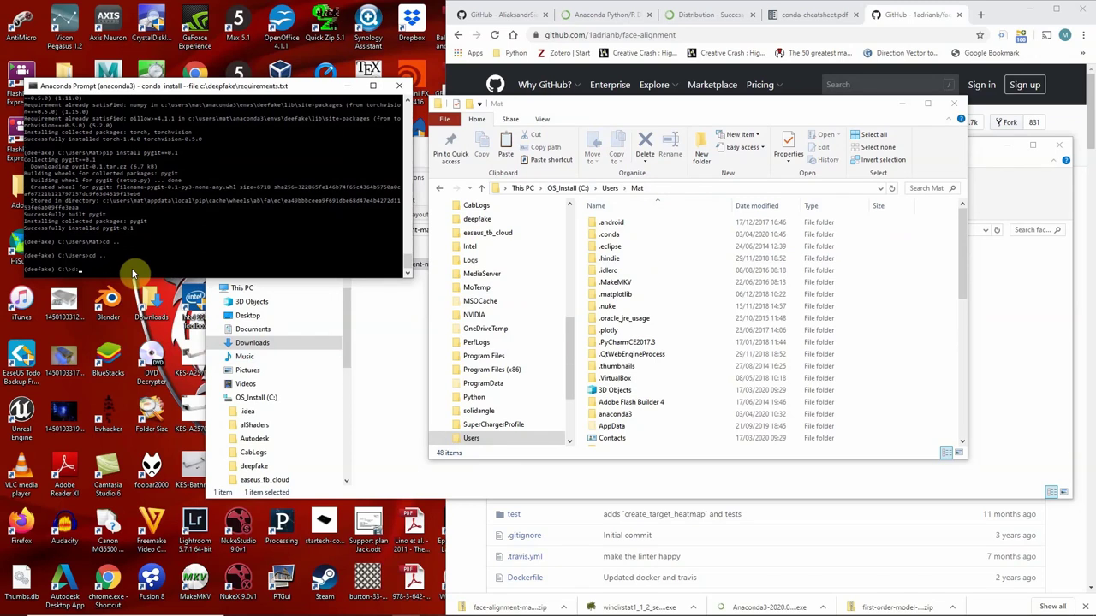
Demonstrate changing drives in the prompt by switching to D: with d: and back to C: with c:
key(Return)
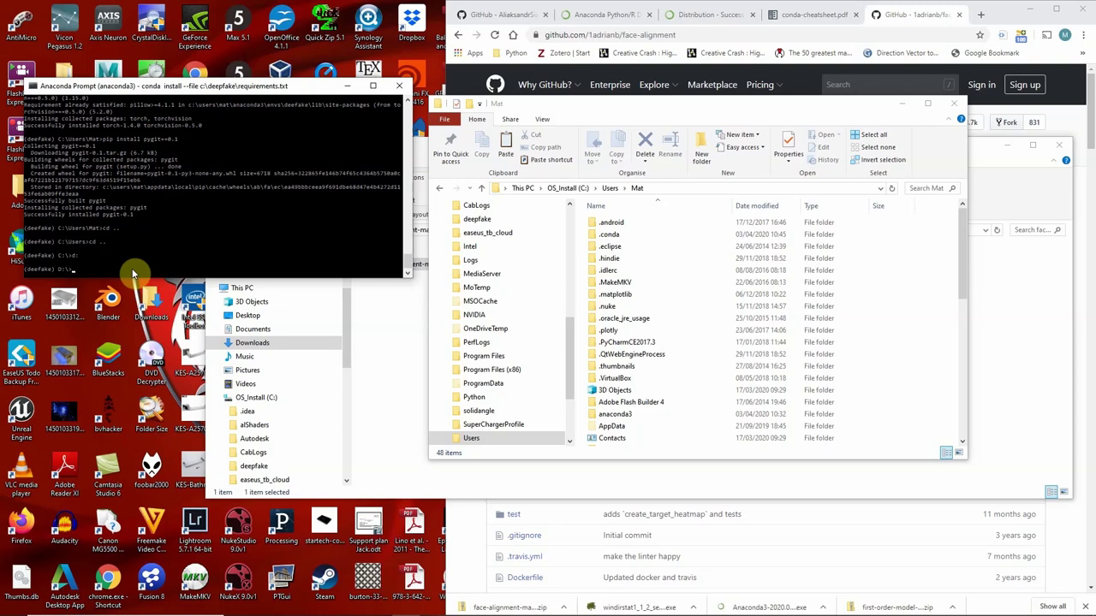
text(d:)
key(Return)
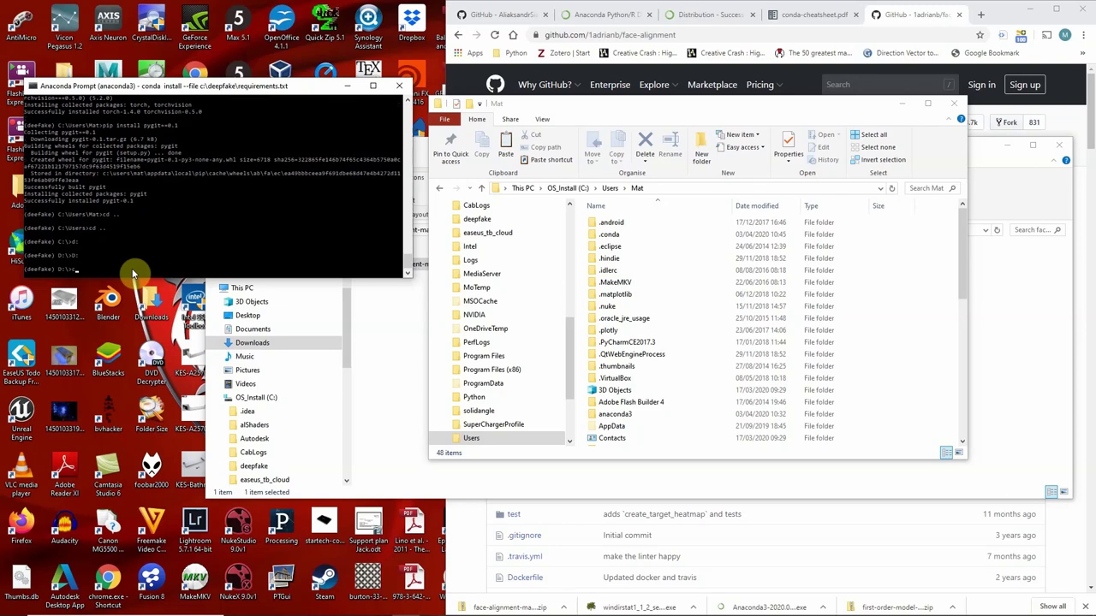
key(Return)
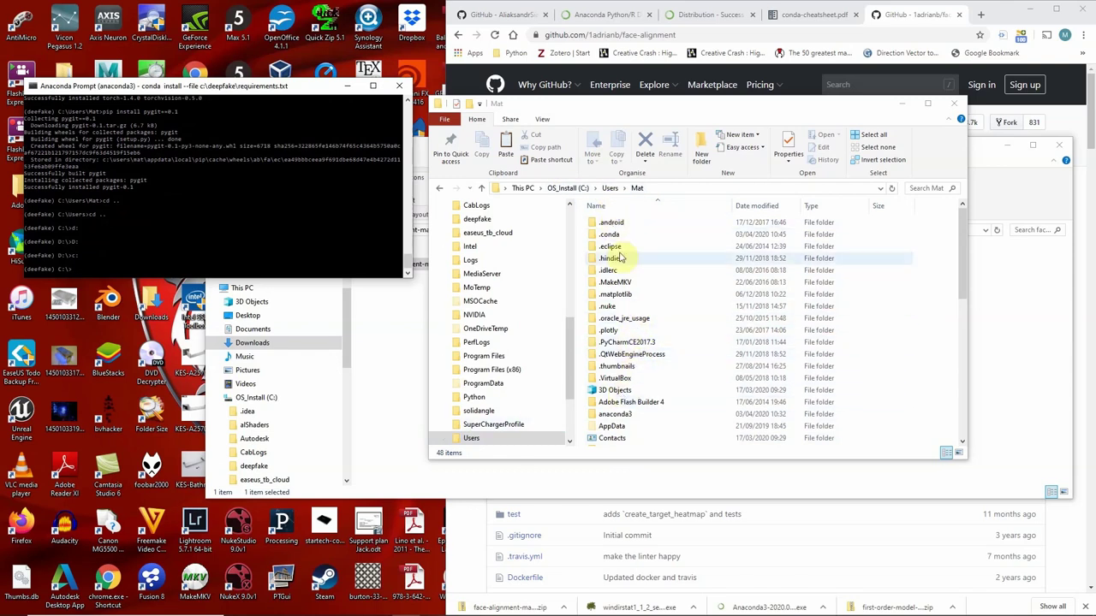
Open C:\deepfake\face-alignment in File Explorer and copy its full path
click(574, 188)
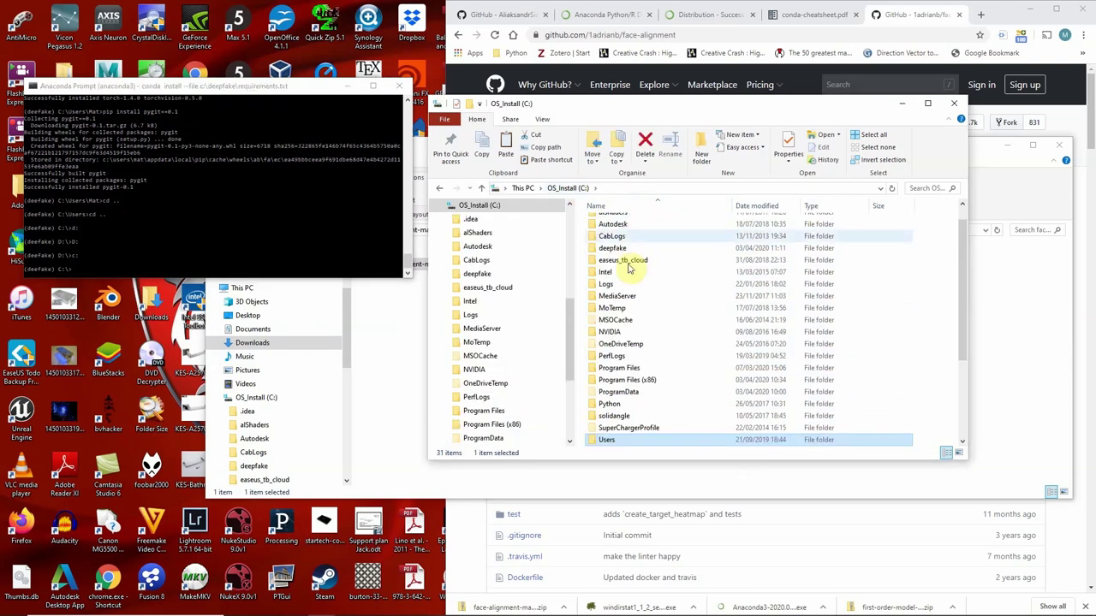
double_click(615, 248)
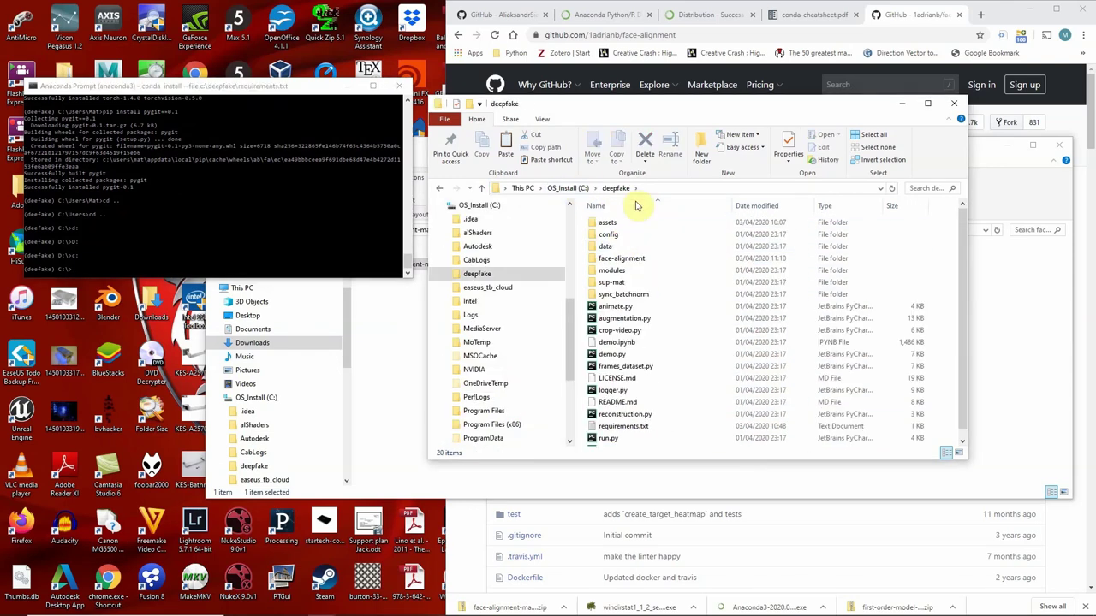
double_click(621, 259)
click(717, 194)
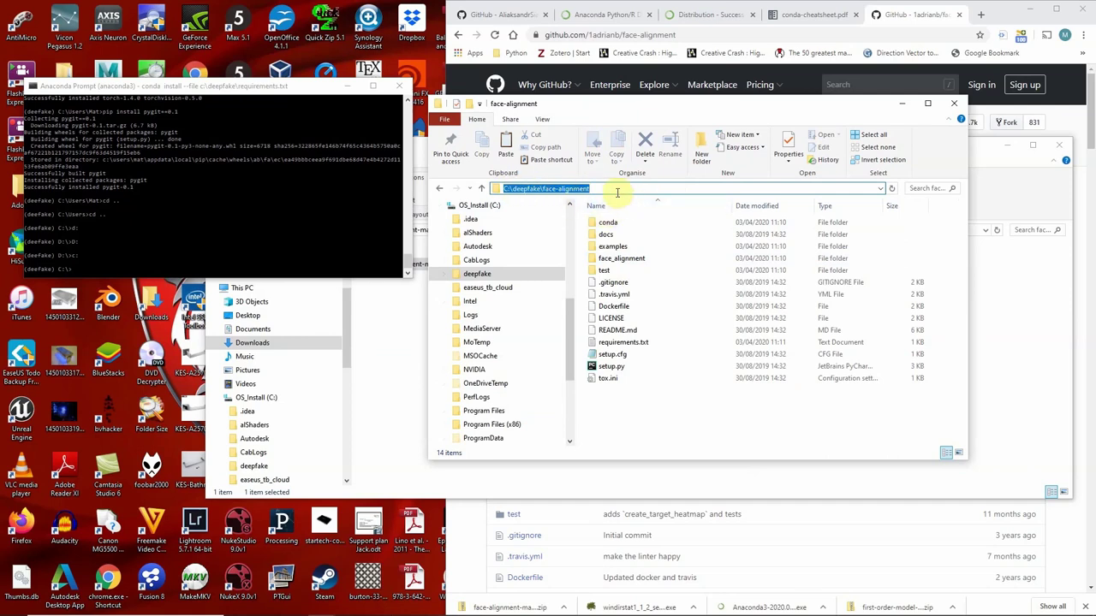
In Anaconda Prompt, change to the copied directory with cd C:\deepfake\face-alignment
click(111, 270)
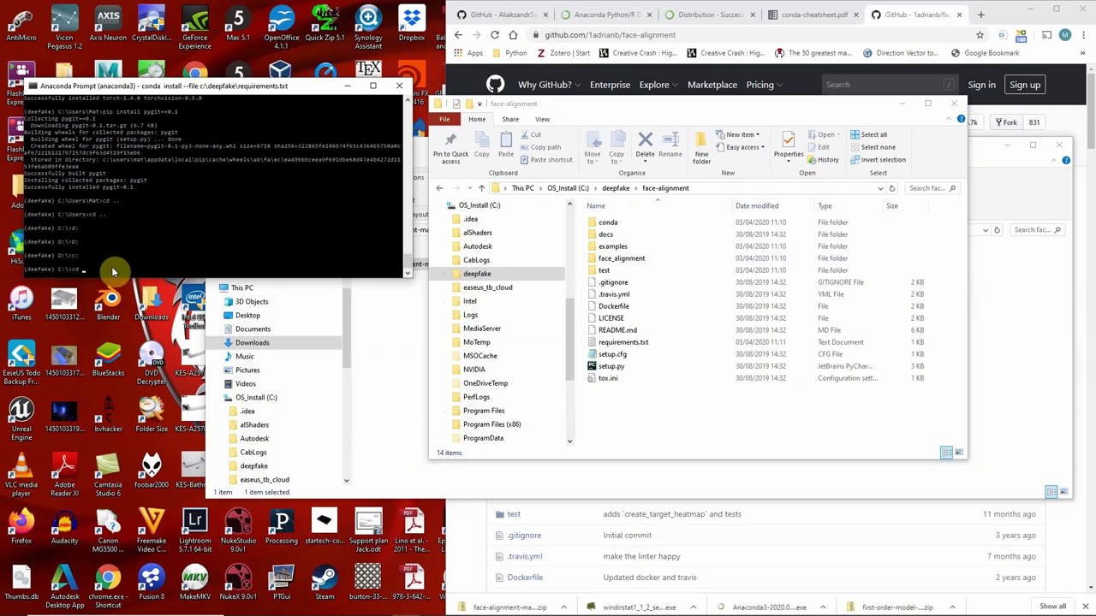
text(cd)
key(ctrl+v)
key(Return)
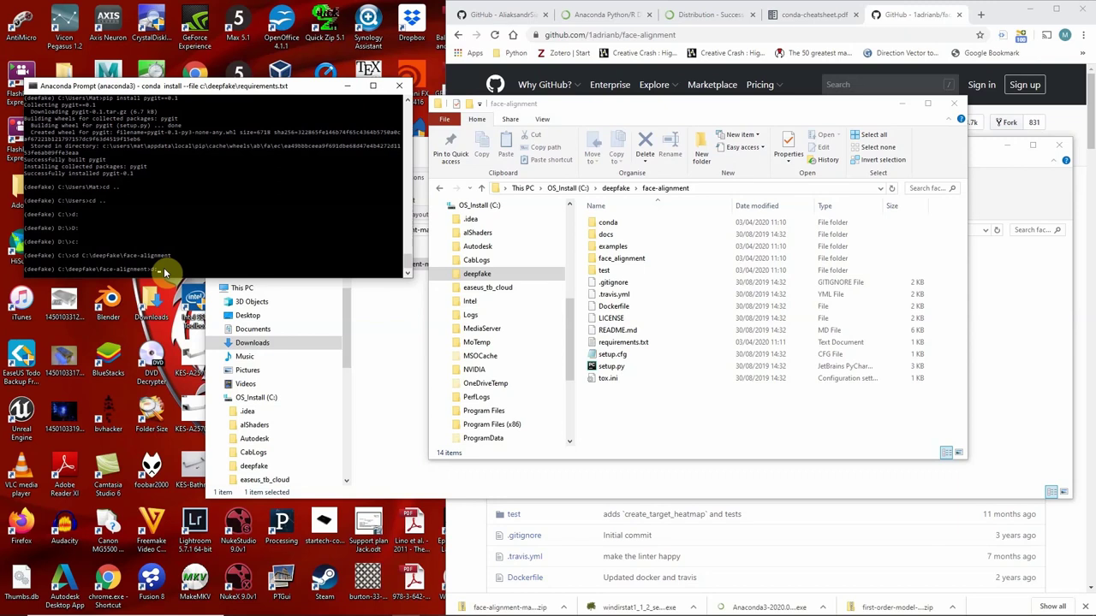
Rework the earlier install command into conda install --file requirements.txt, run it in the face-alignment directory, and accept the package plan with y
key(ctrl+v)
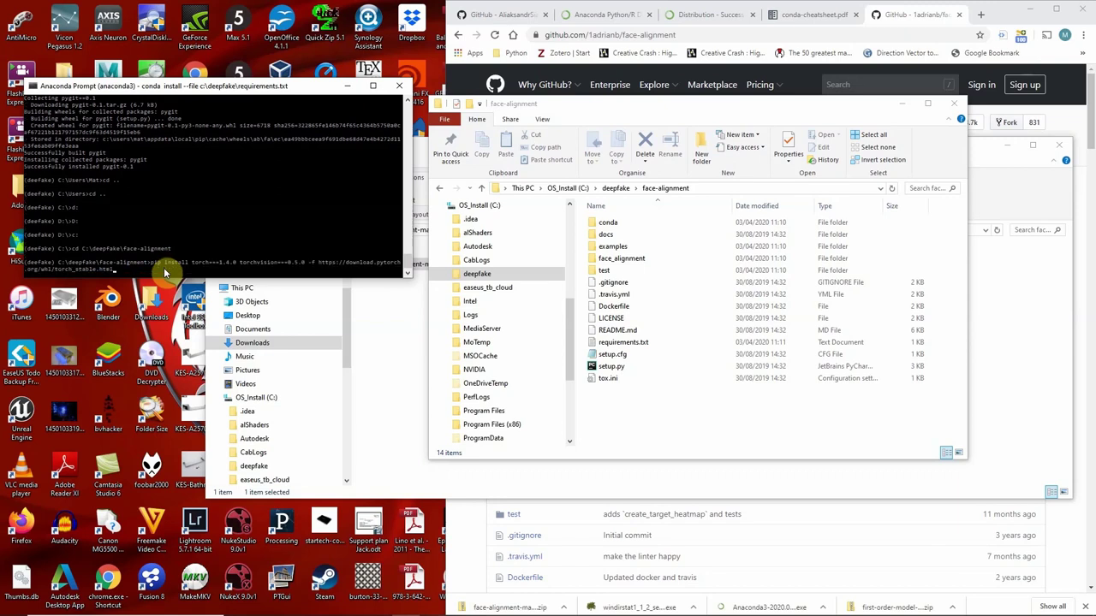
key(Up)
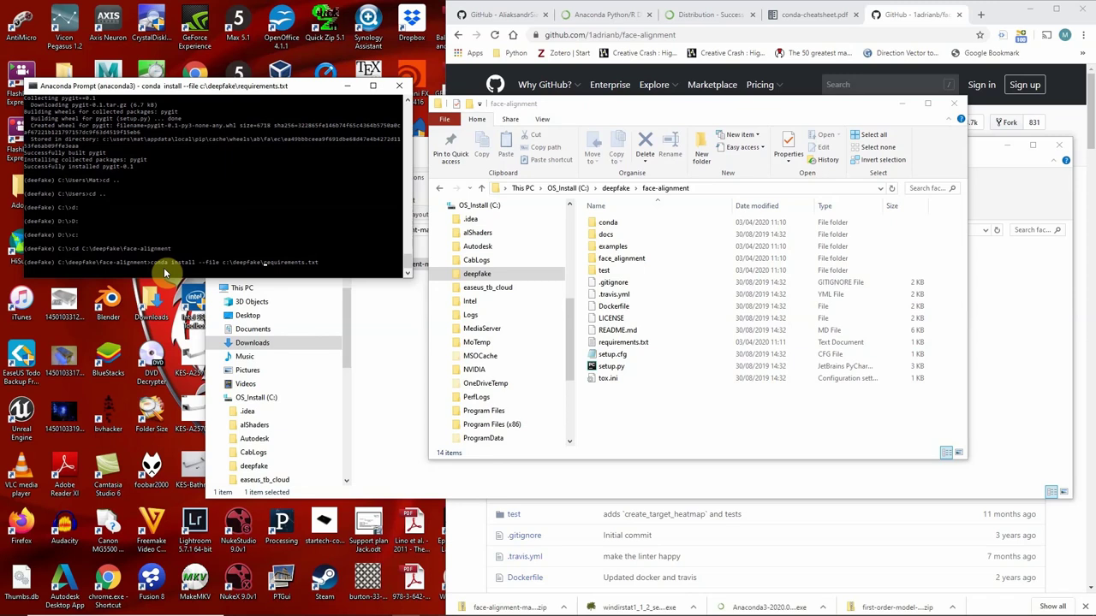
key(BackSpace)
key(BackSpace)
key(BackSpace)
key(BackSpace)
key(BackSpace)
key(BackSpace)
key(BackSpace)
key(BackSpace)
key(BackSpace)
key(BackSpace)
key(BackSpace)
key(BackSpace)
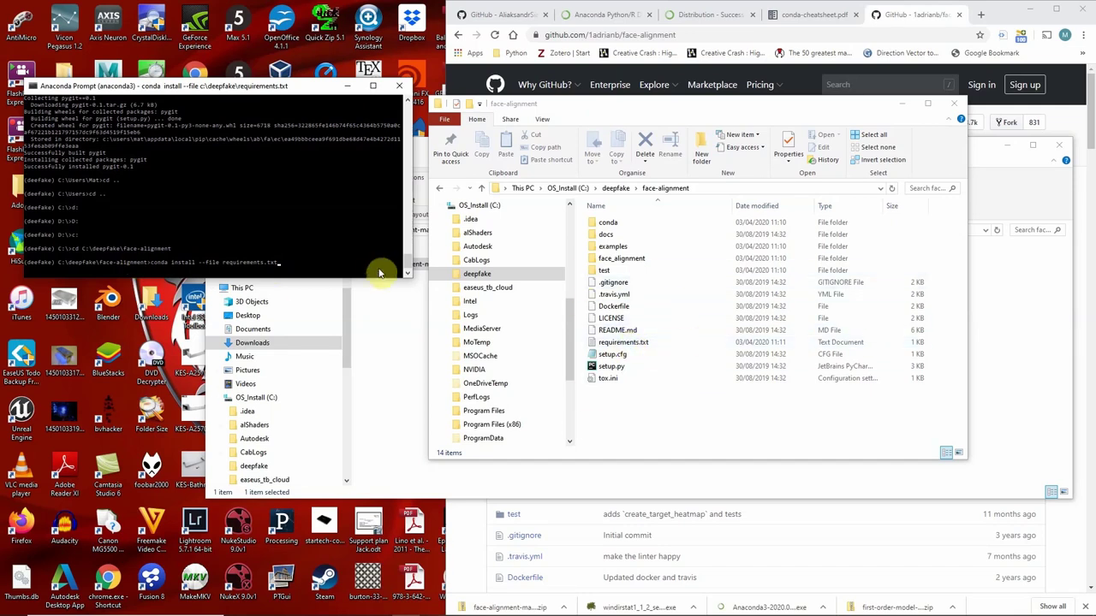
key(Return)
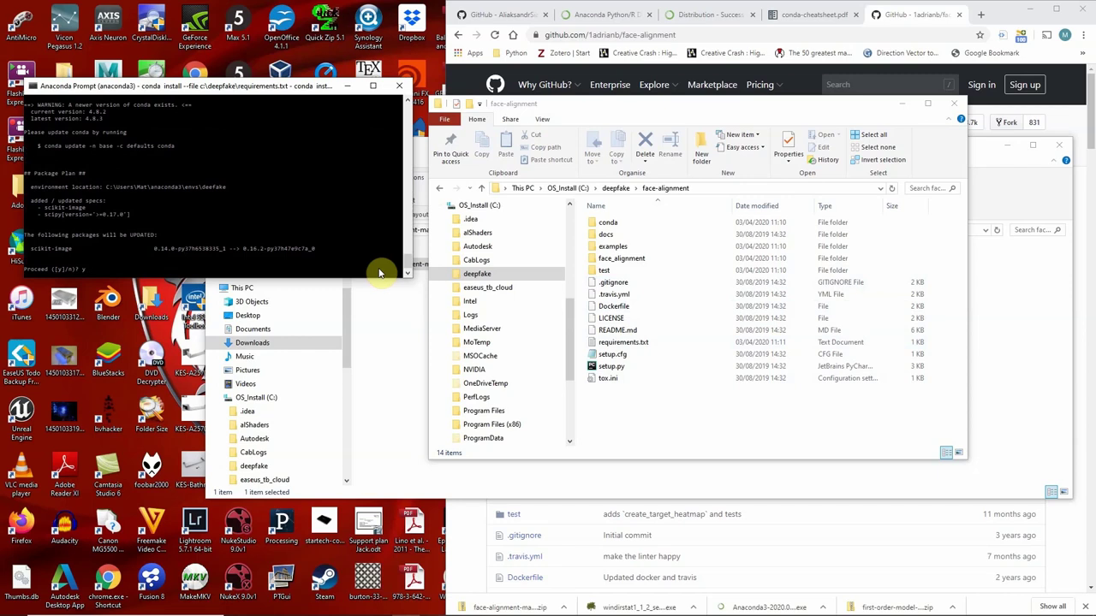
key(Return)
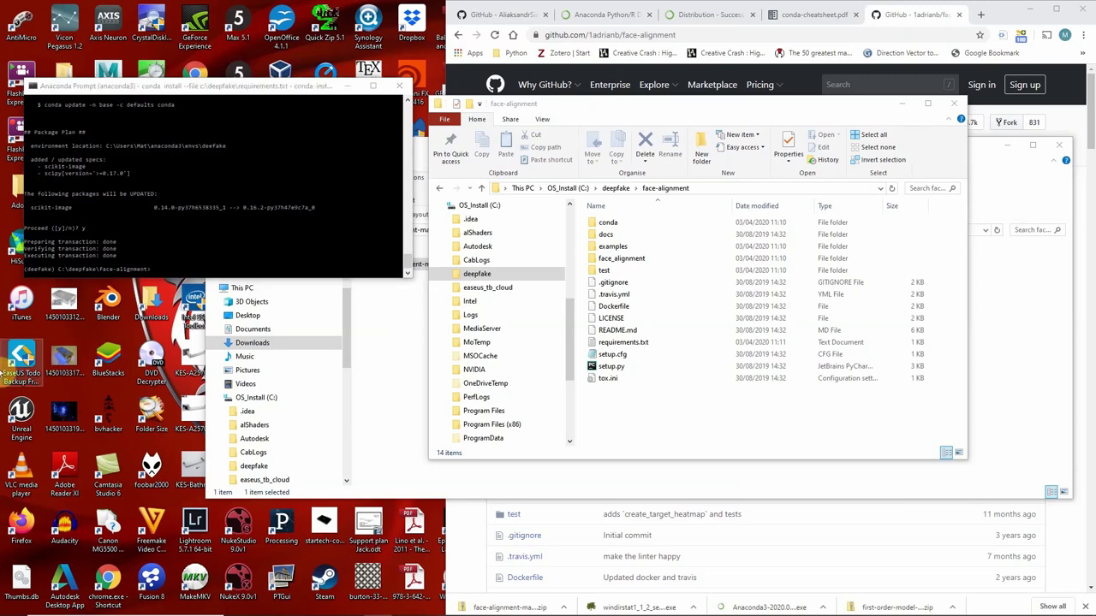
Install OpenCV in the active environment by running pip install opencv-python
click(227, 269)
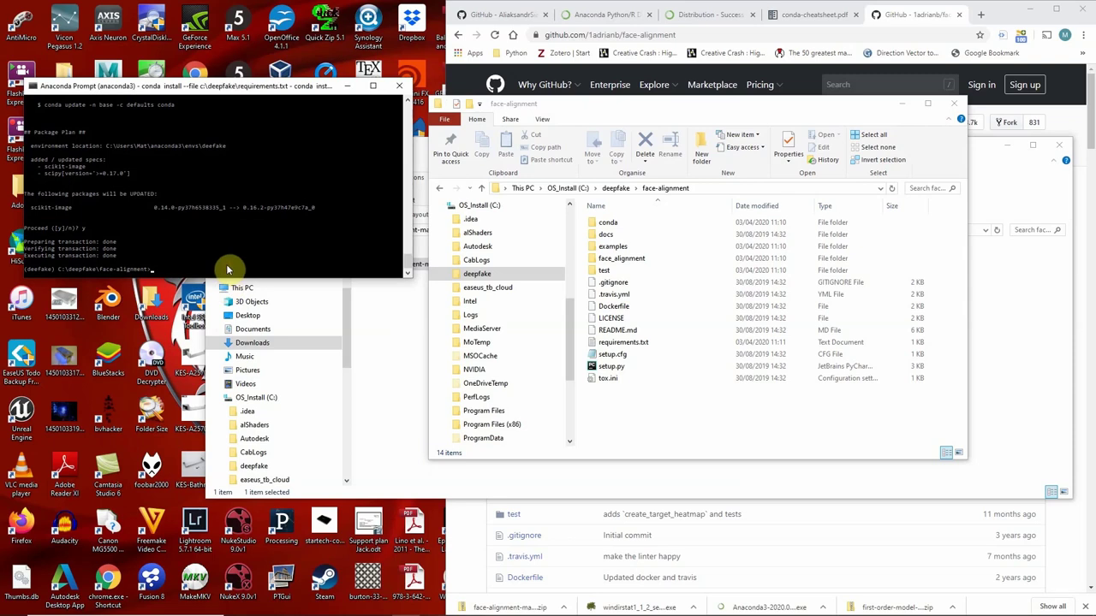
text(pip install)
text(opencv-python)
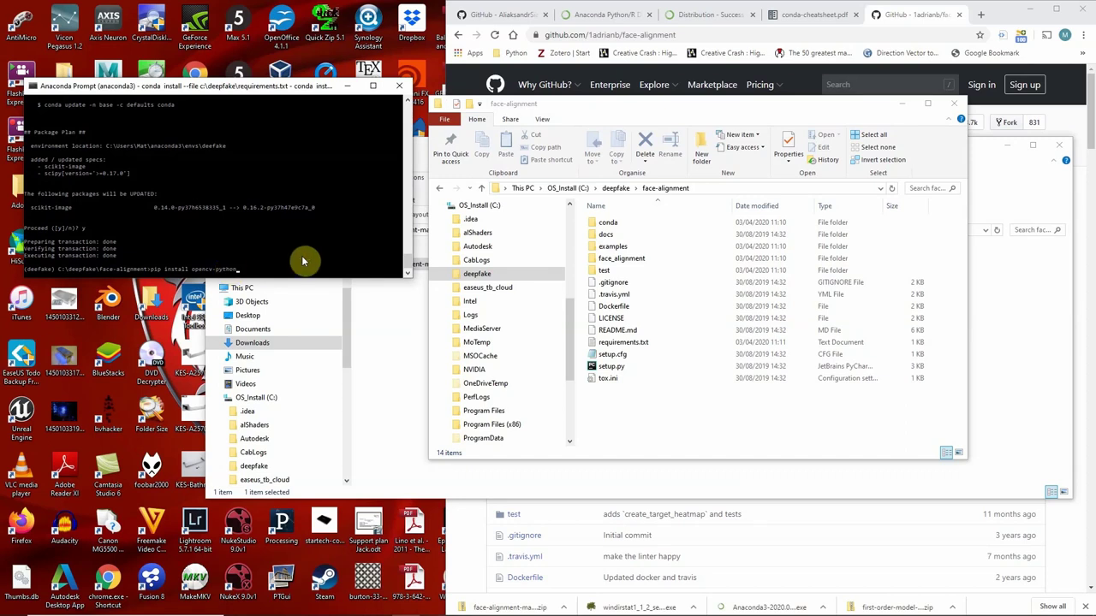
key(Return)
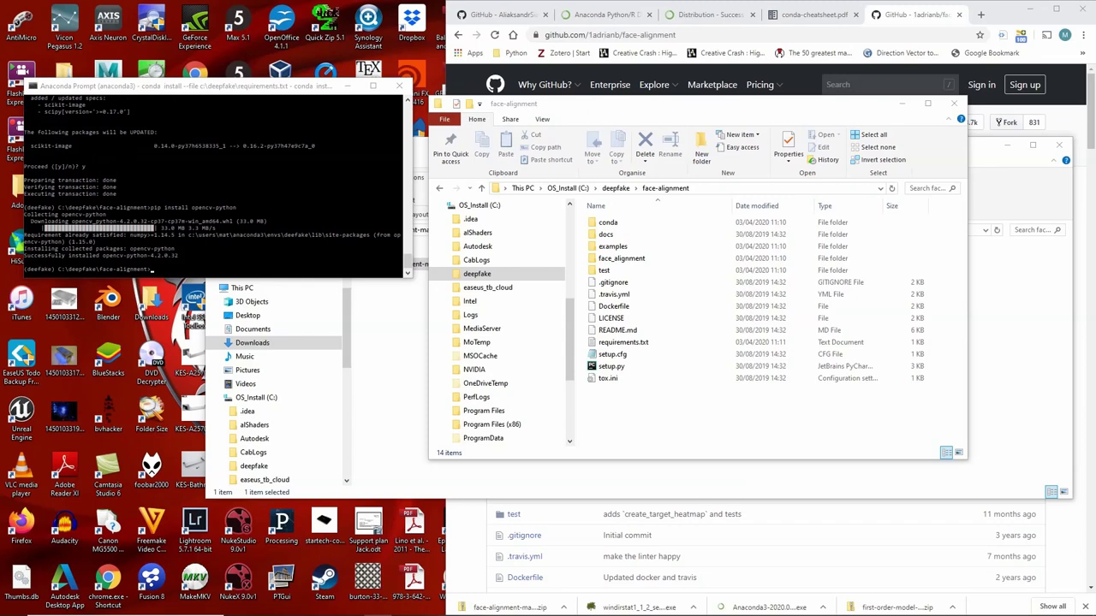
Uncover the face-alignment GitHub page and look through its README's 2D and 3D facial landmark examples
drag(599, 104, 257, 159)
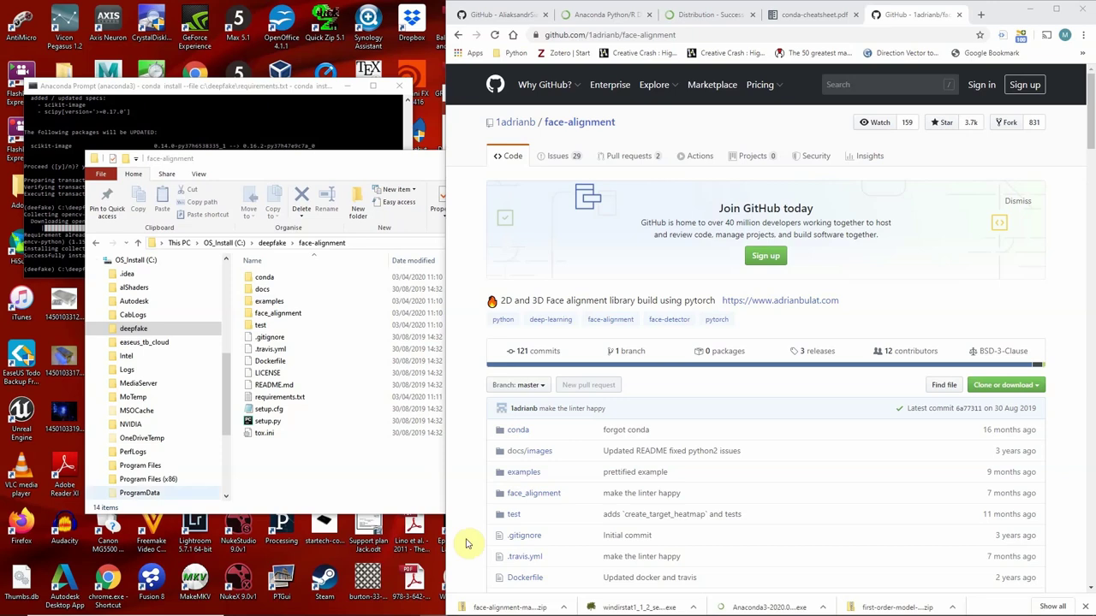
scroll(795, 404, down, 7)
scroll(794, 404, down, 2)
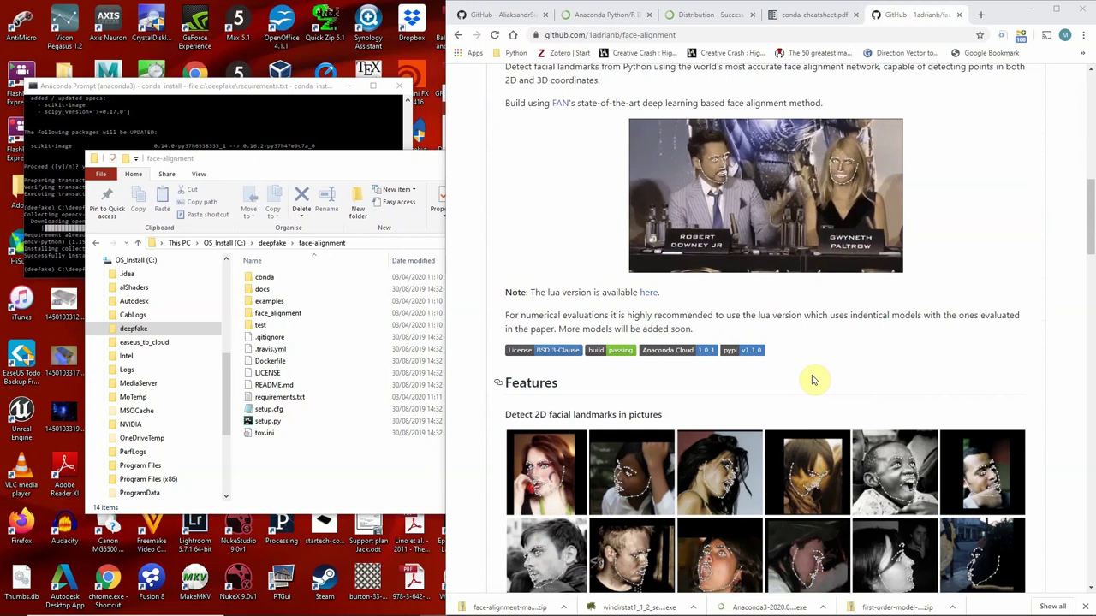
scroll(814, 380, down, 1)
scroll(813, 380, down, 4)
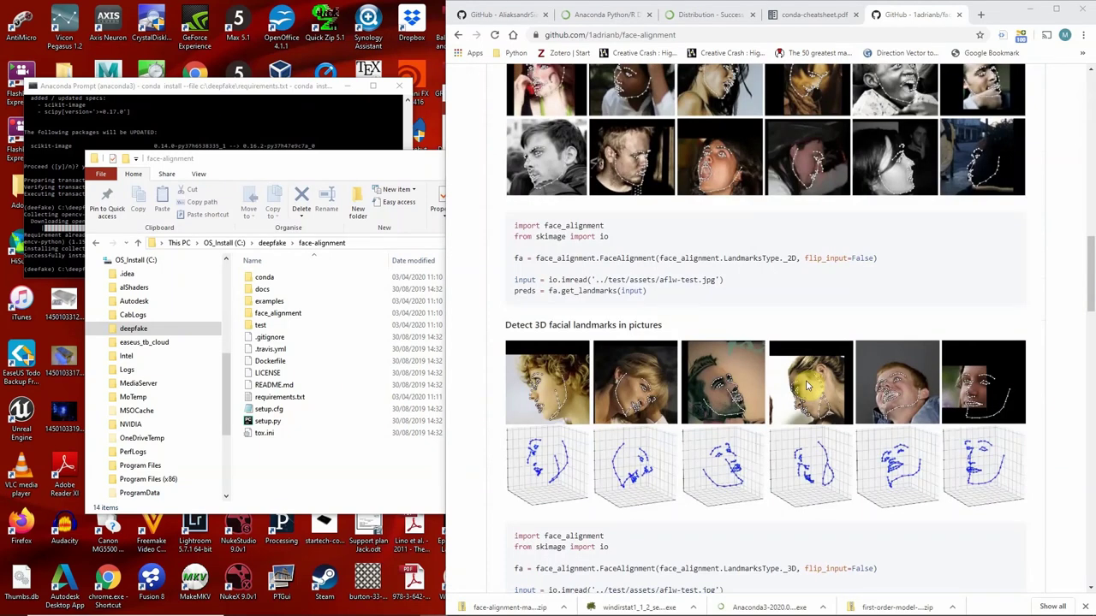
scroll(805, 387, up, 15)
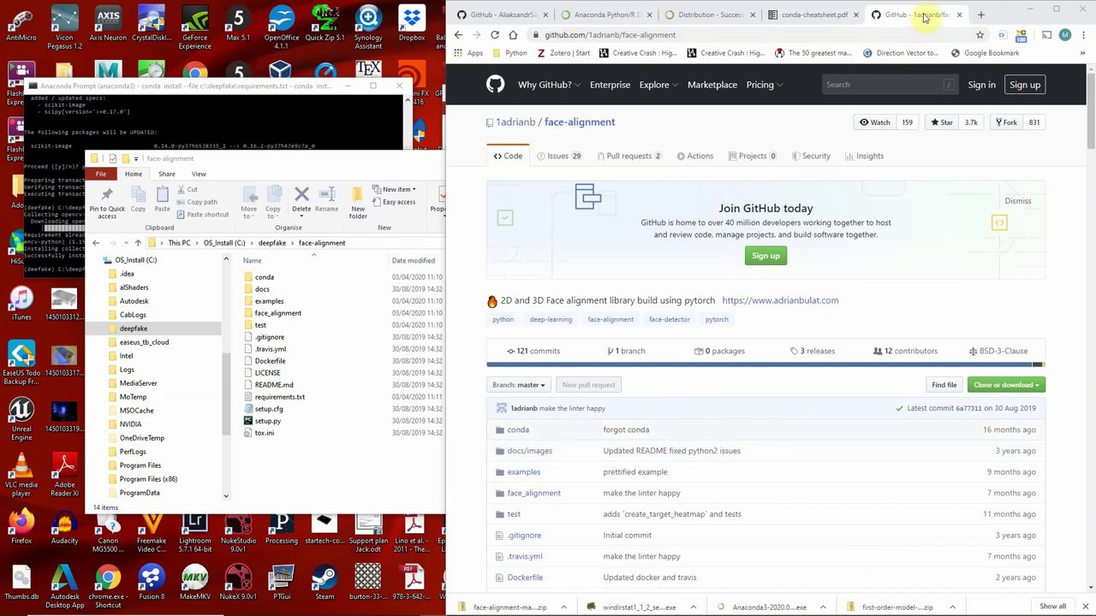
Find the face-alignment setup commands in the first-order-model README on GitHub and copy the line python setup.py install
click(501, 17)
scroll(739, 174, up, 20)
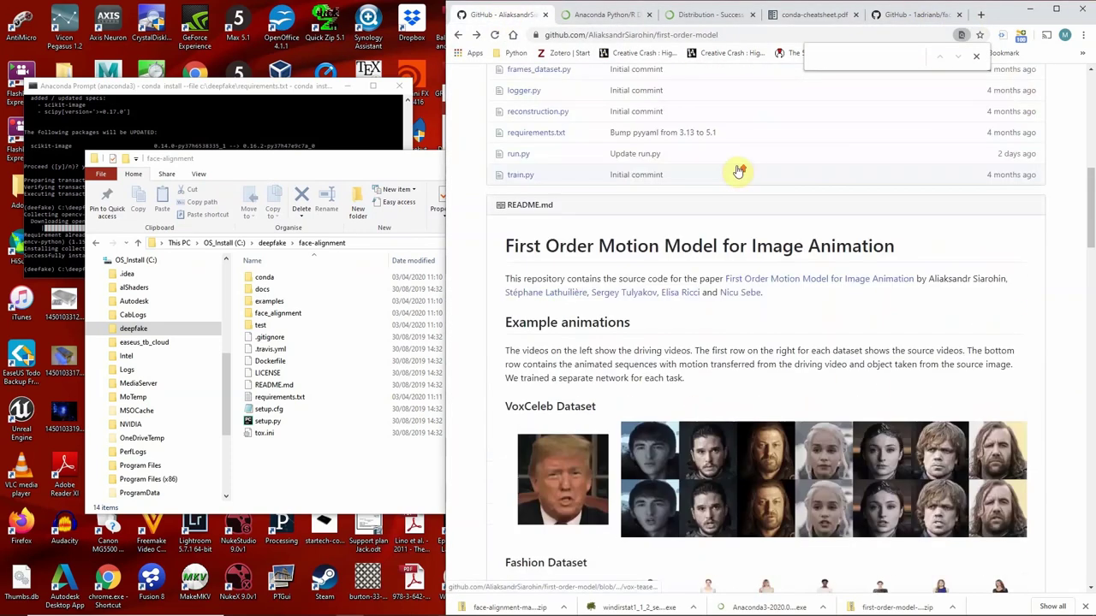
scroll(736, 175, down, 15)
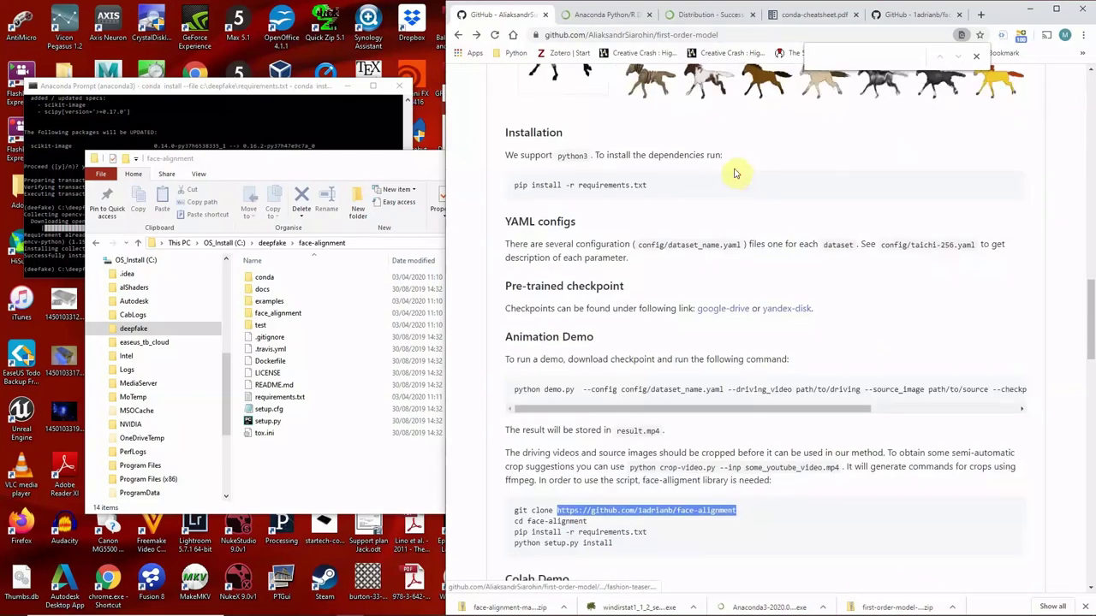
scroll(734, 175, down, 1)
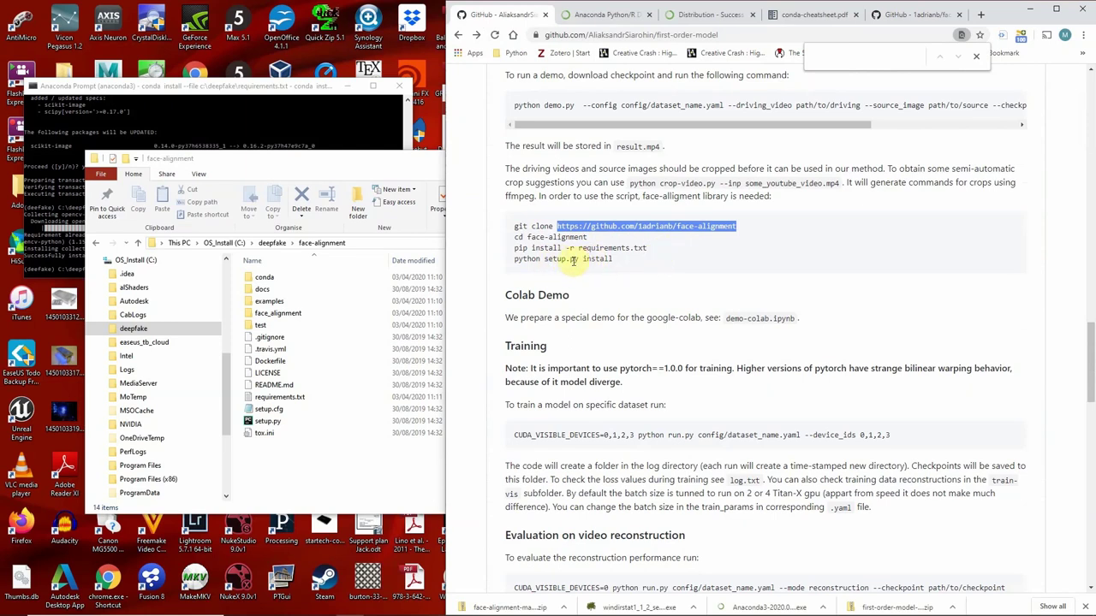
click(271, 97)
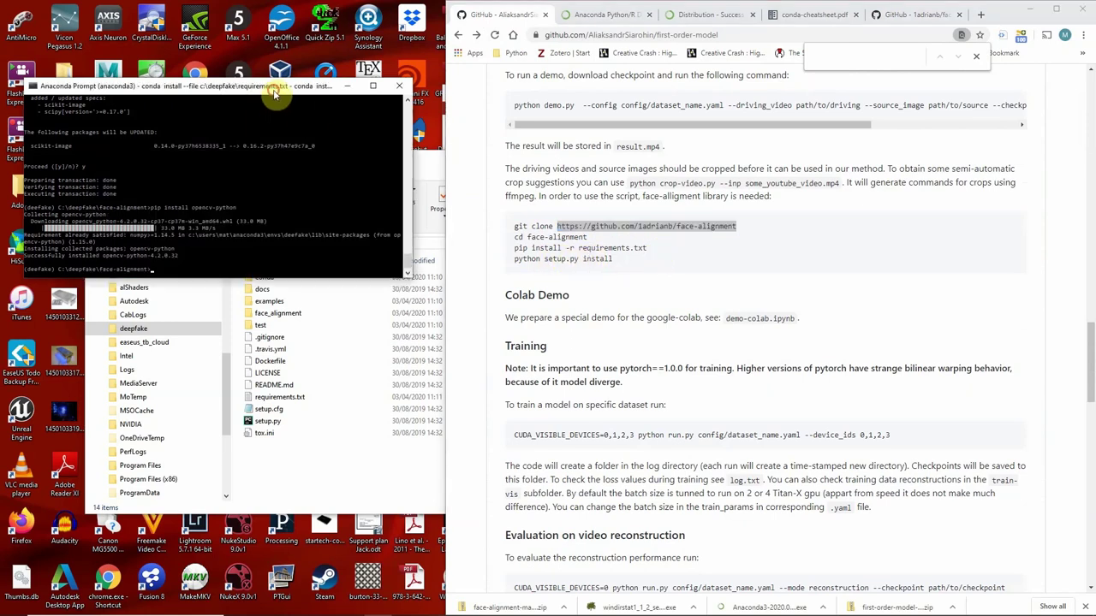
click(363, 505)
drag(377, 154, 781, 92)
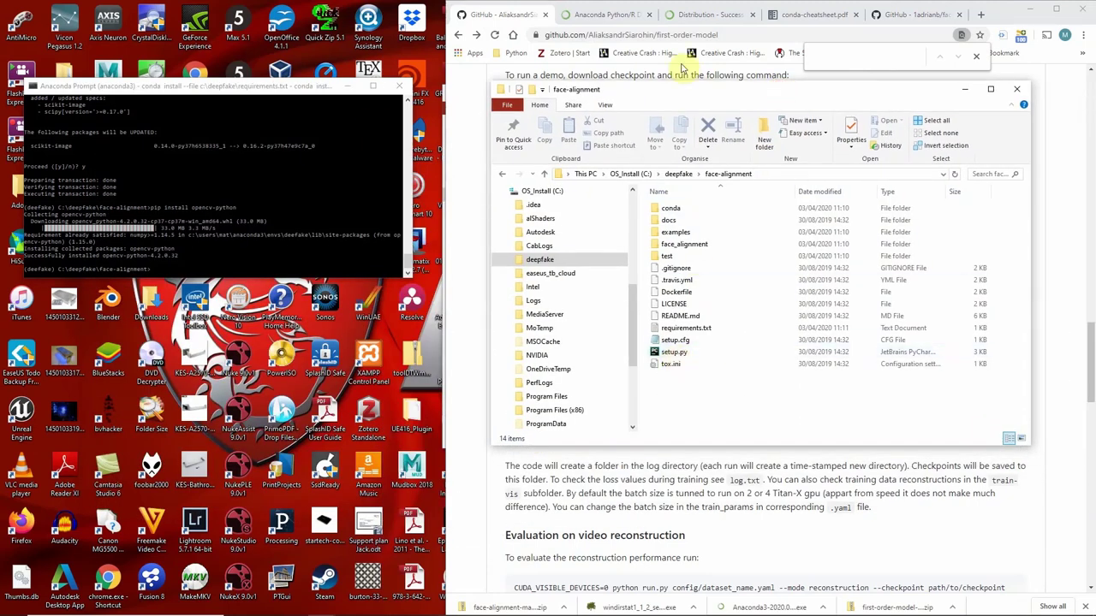
drag(662, 94, 652, 293)
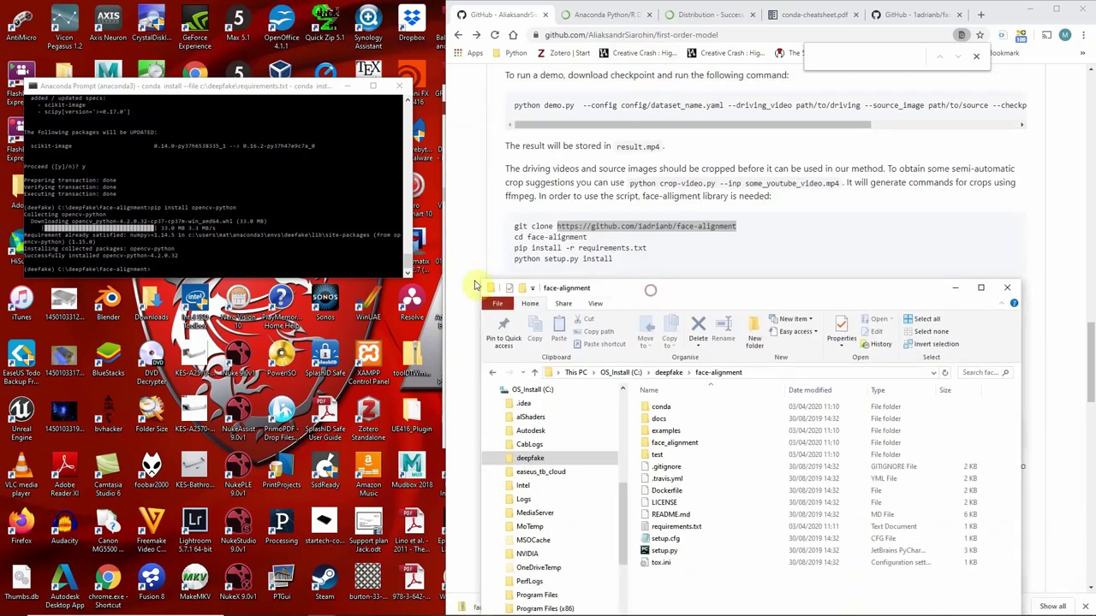
click(219, 269)
drag(622, 258, 516, 270)
key(super+c)
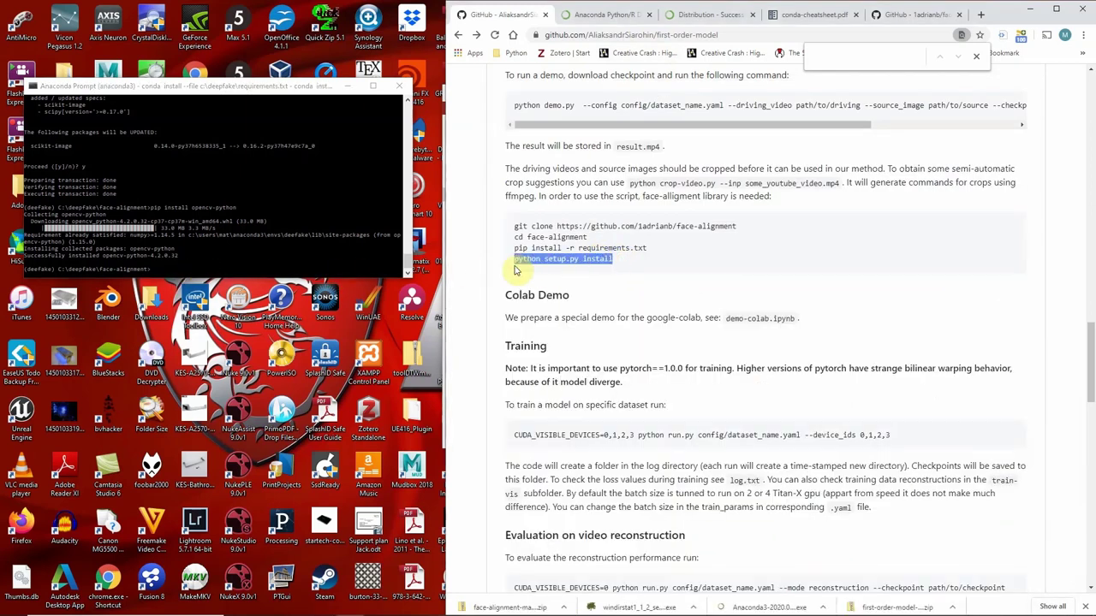
Paste and run python setup.py install in Anaconda Prompt from the face-alignment directory
click(181, 271)
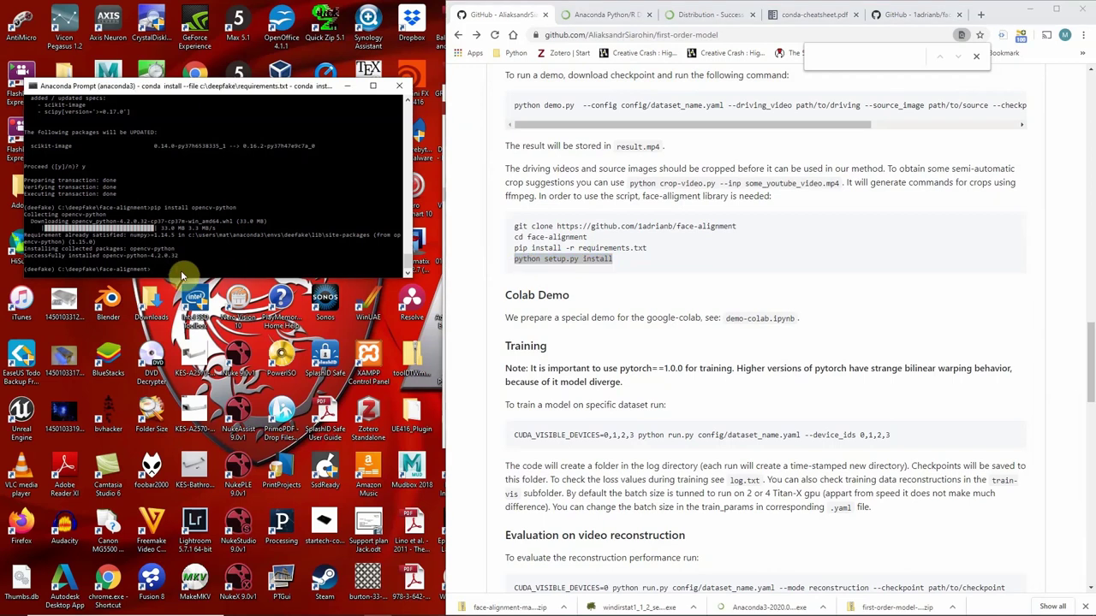
right_click(293, 278)
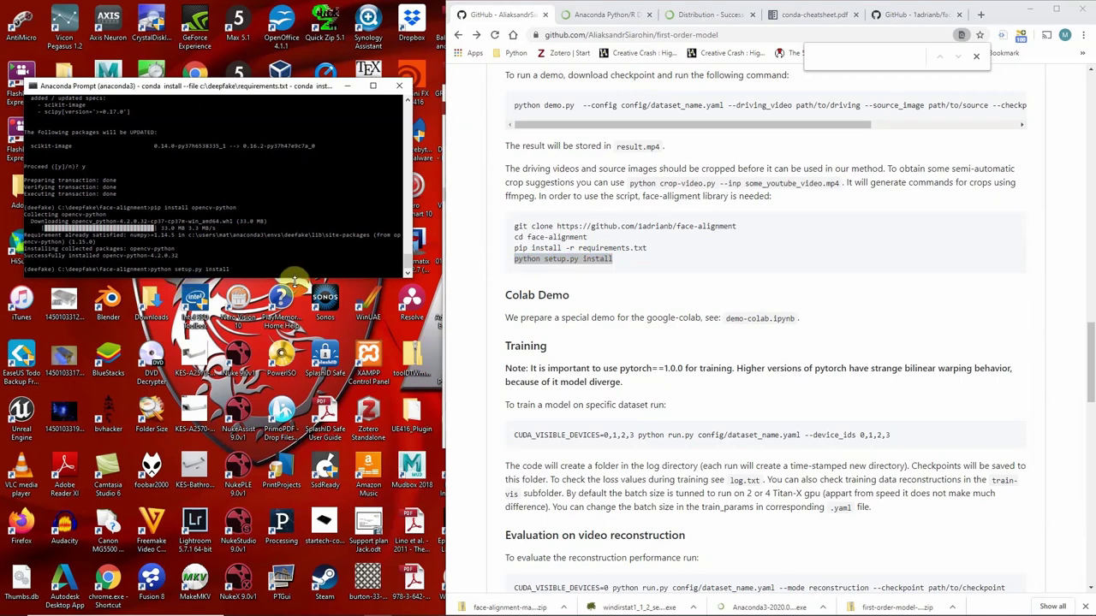
key(Return)
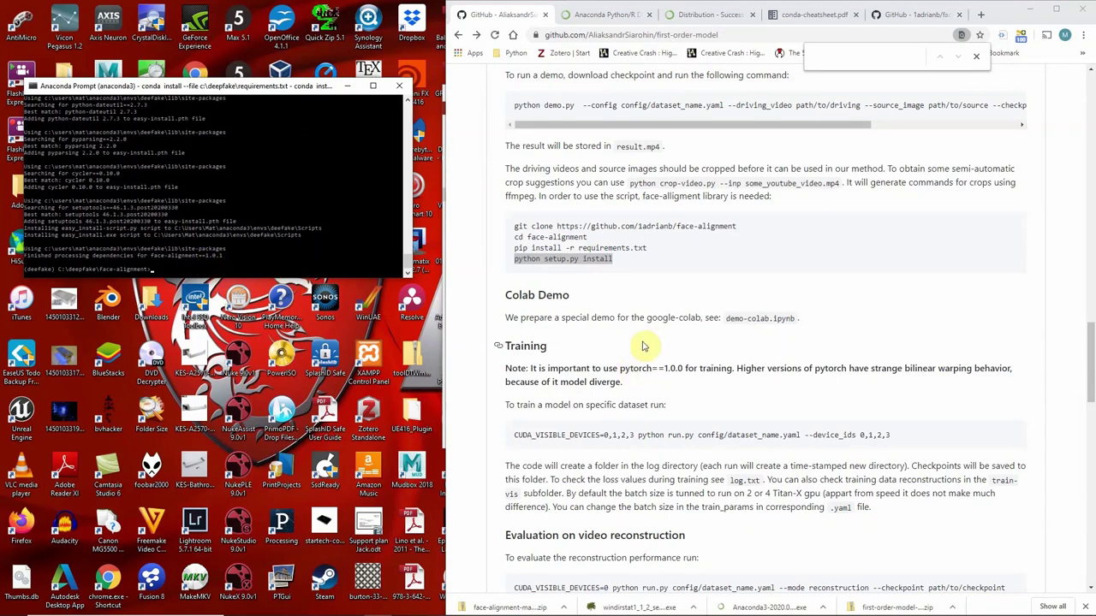
scroll(610, 289, up, 3)
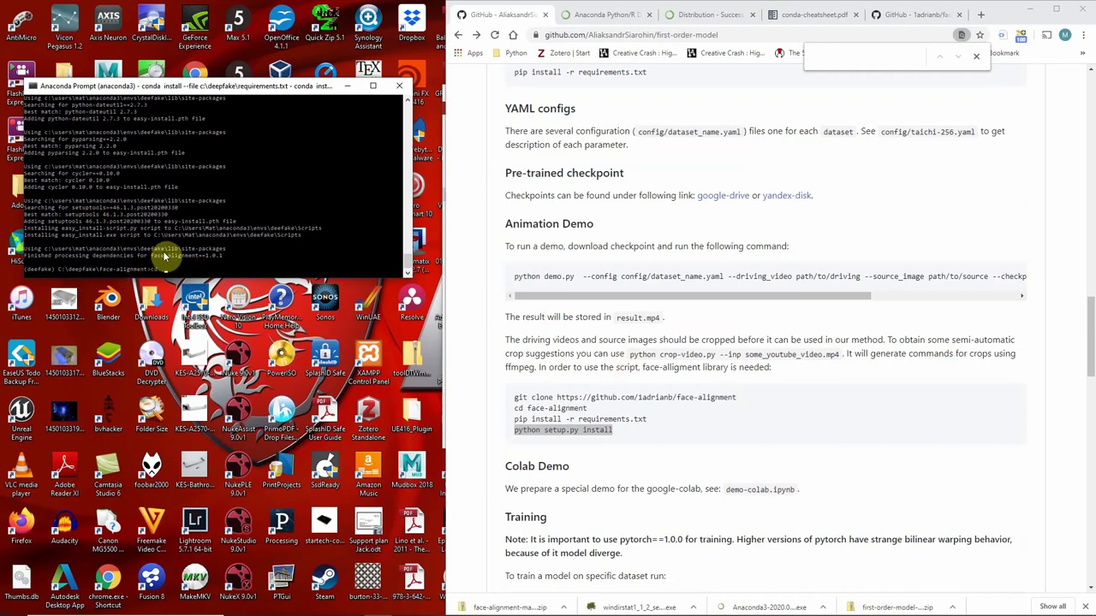
Move up to C:\deepfake in Anaconda Prompt, and open the deepfake folder's assets subfolder in File Explorer
key(Return)
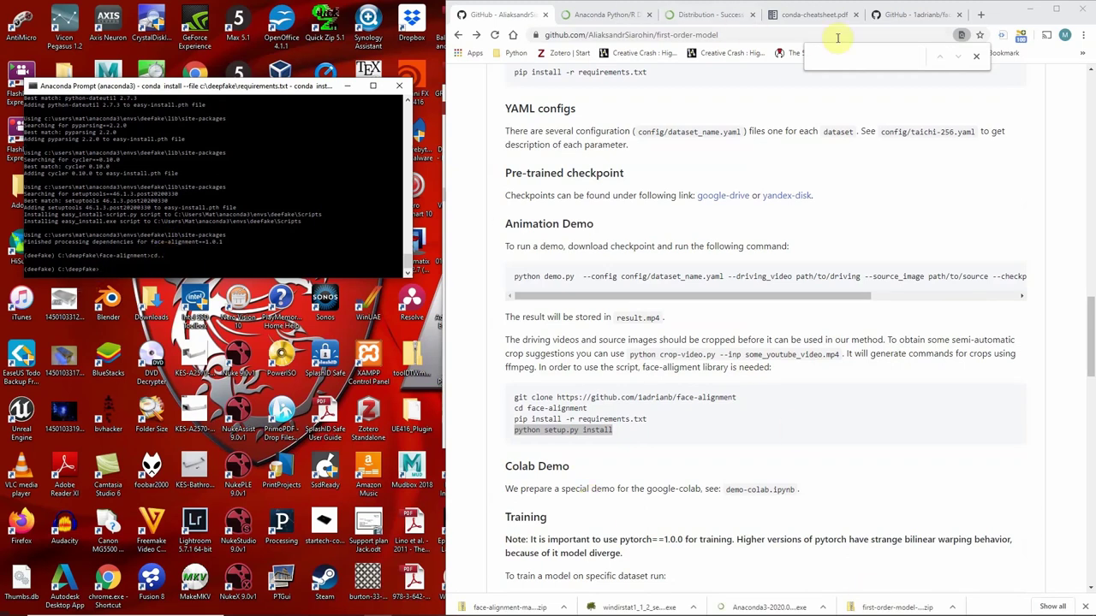
mouse_move(574, 608)
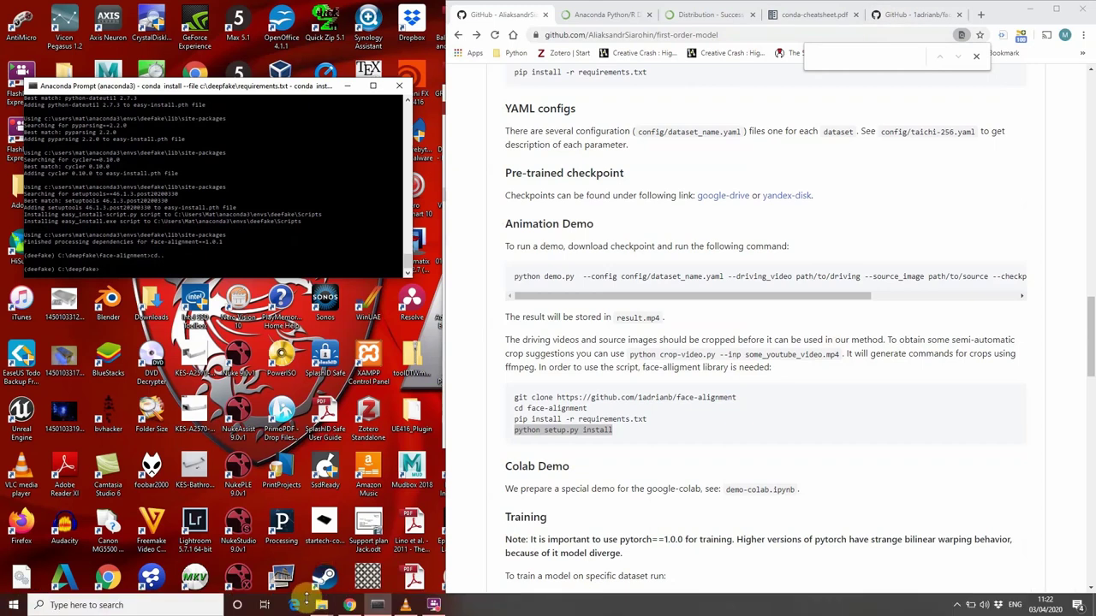
mouse_move(317, 599)
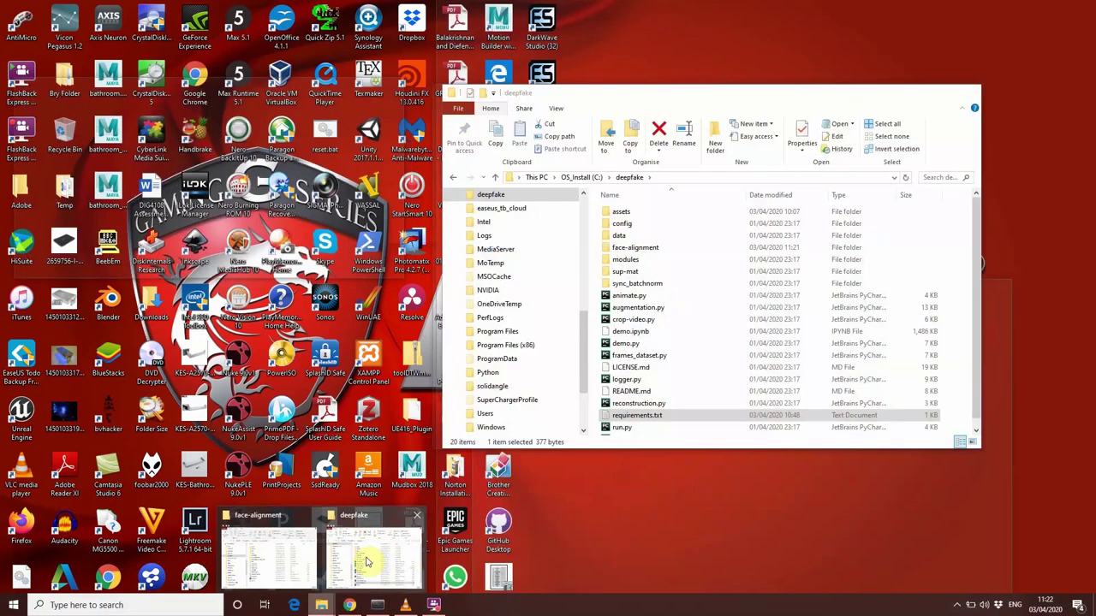
click(366, 562)
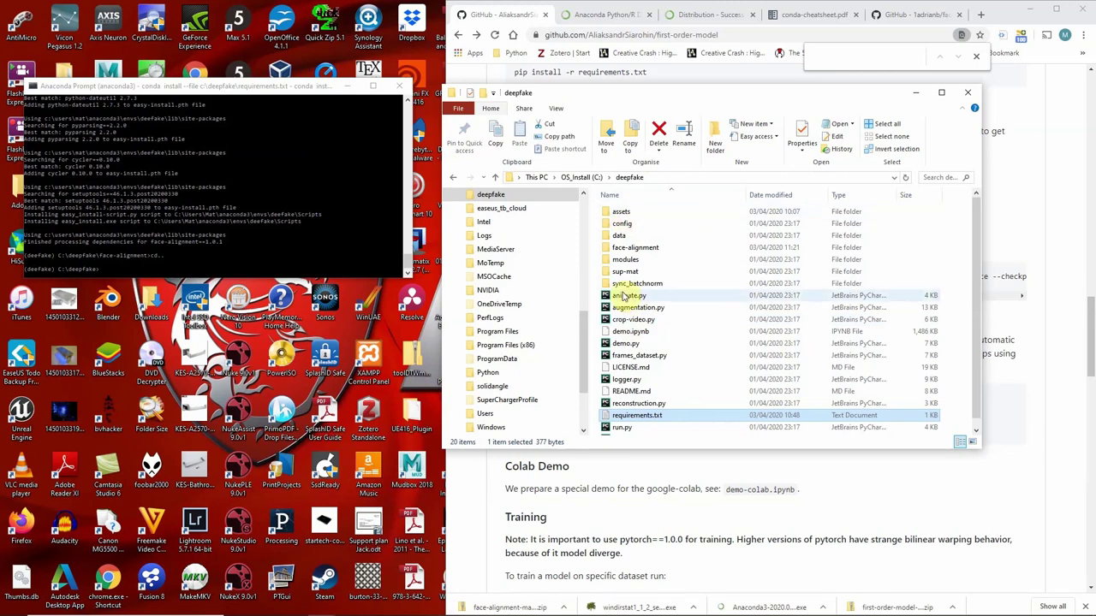
double_click(632, 216)
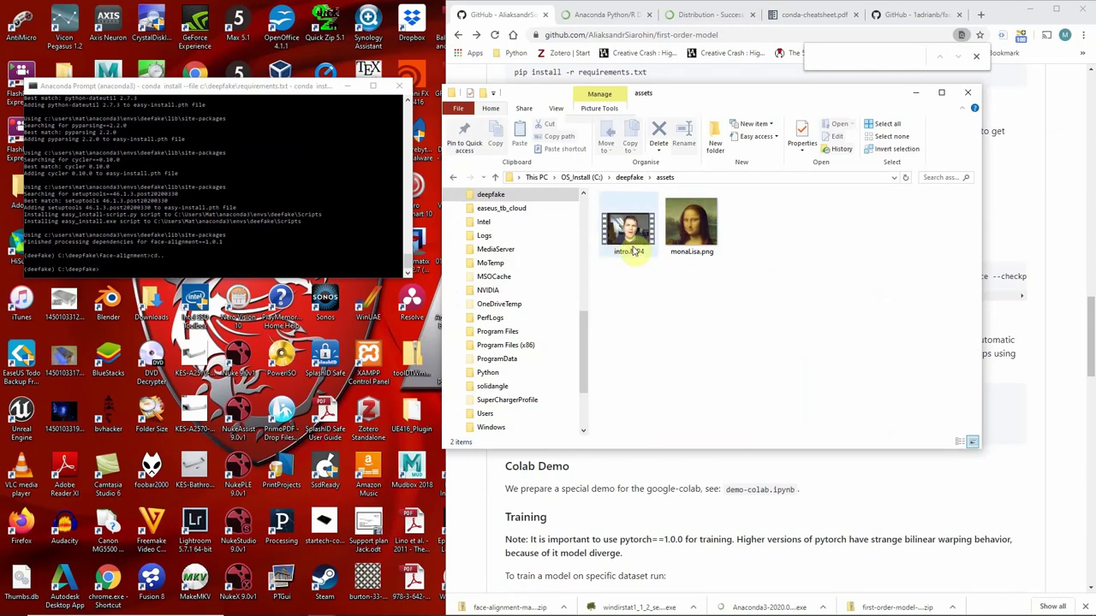
Examine the source image monaLisa.png and the driving video intro.MP4 in the assets folder
click(698, 248)
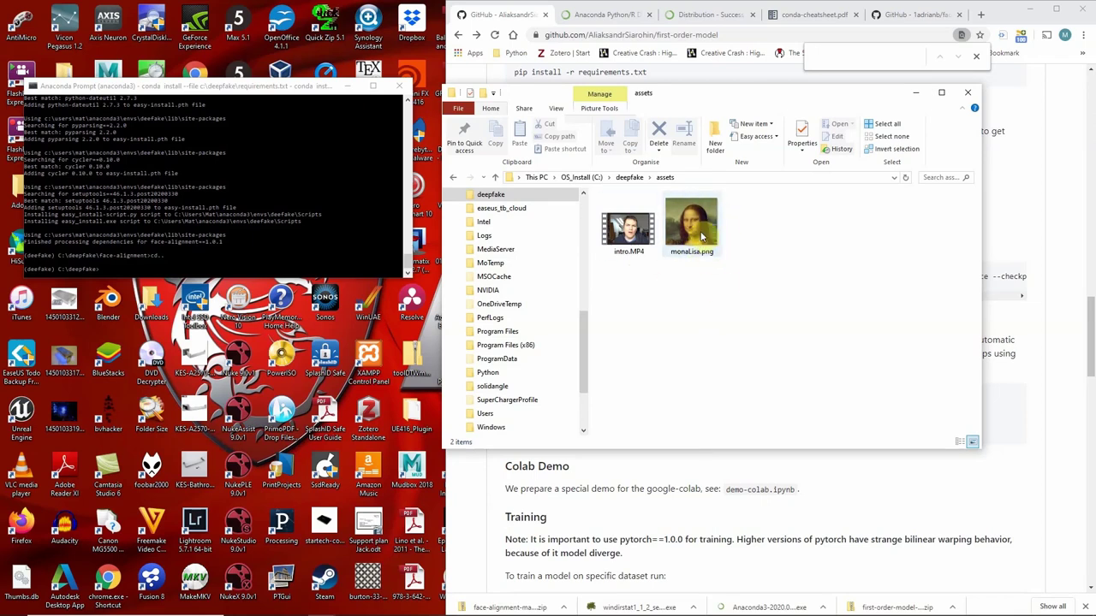
click(697, 260)
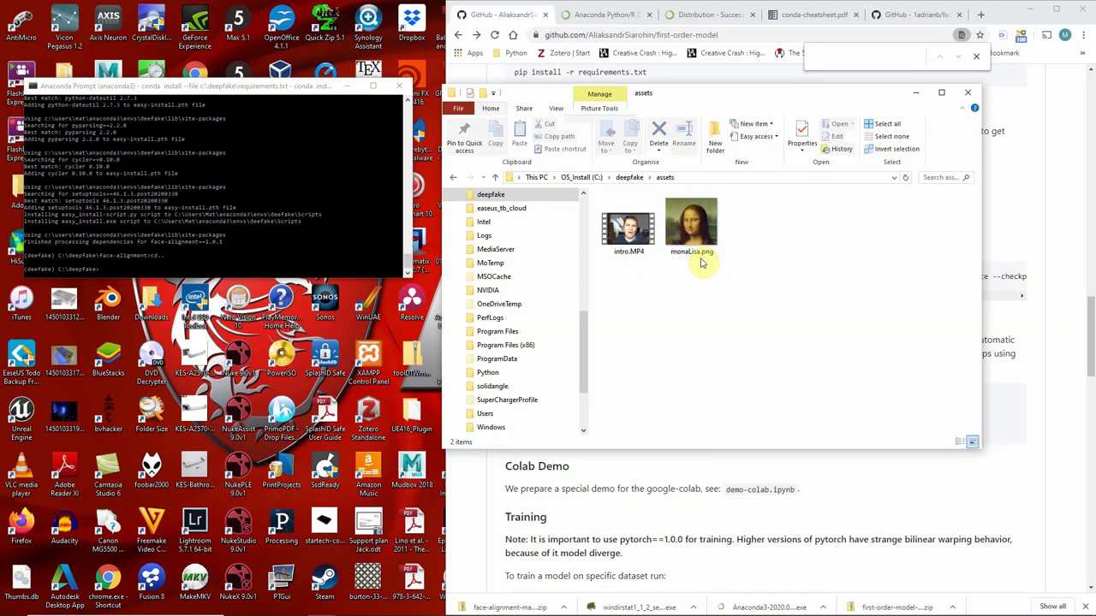
click(715, 256)
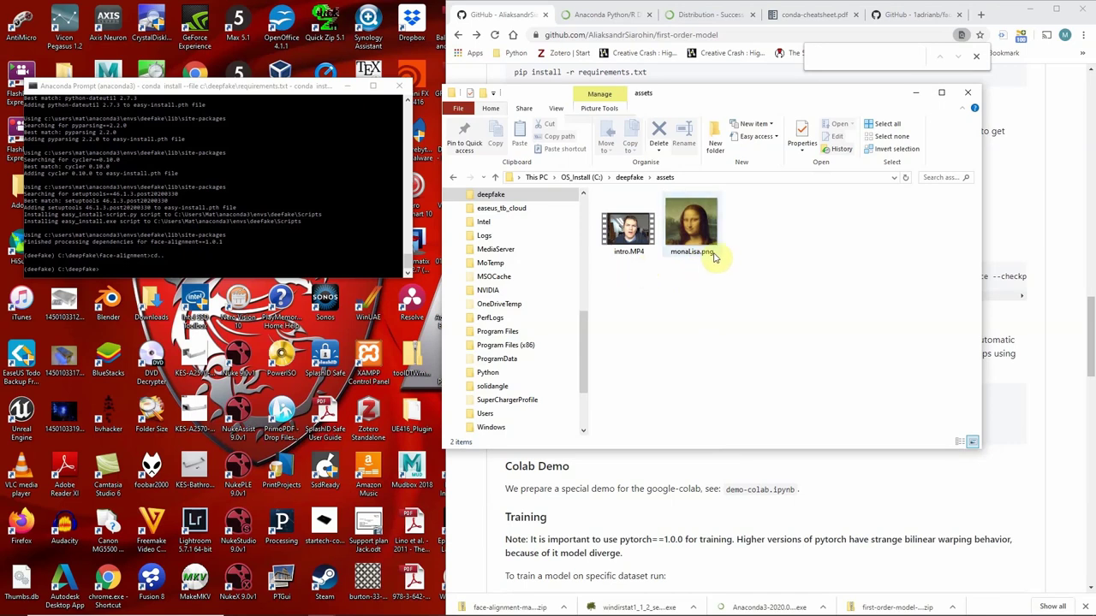
click(697, 258)
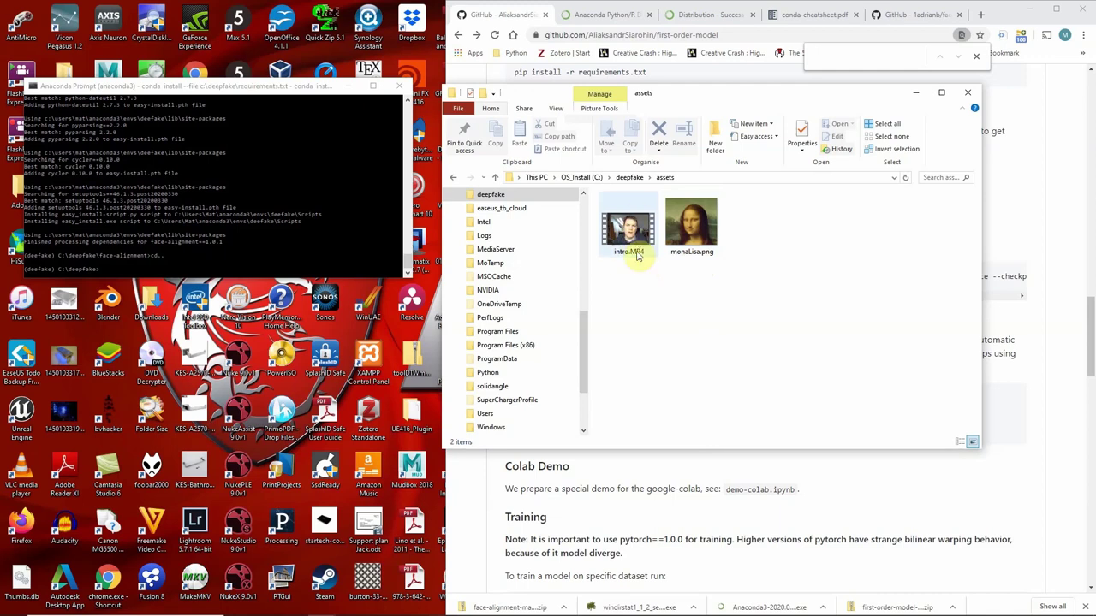
click(634, 221)
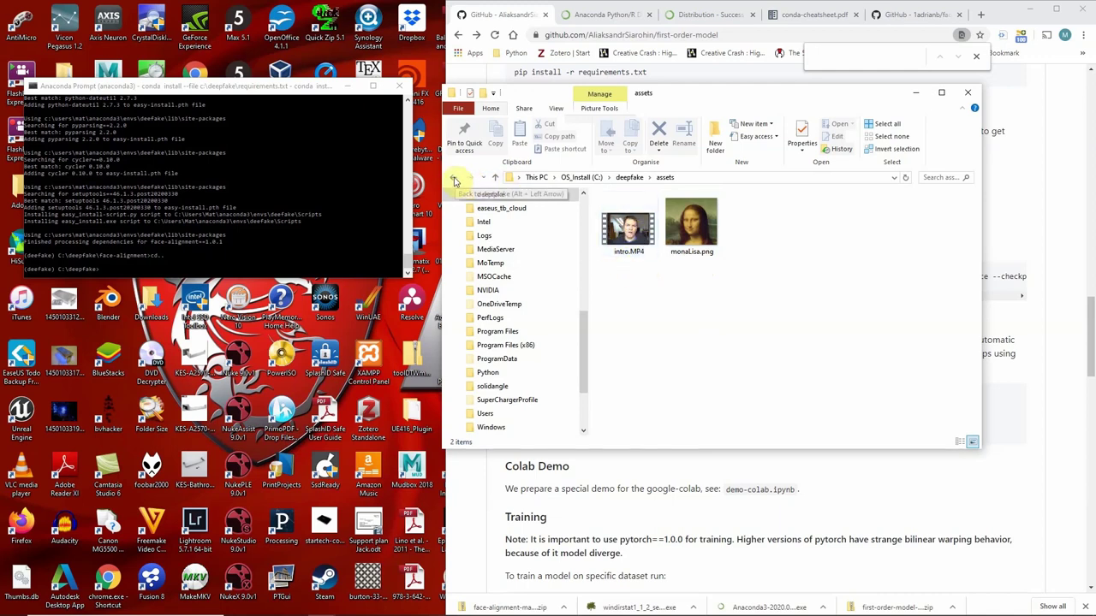
Copy python crop-video.py --inp some_youtube_video.mp4 from the first-order-model README and paste it into Anaconda Prompt
drag(726, 97, 766, 320)
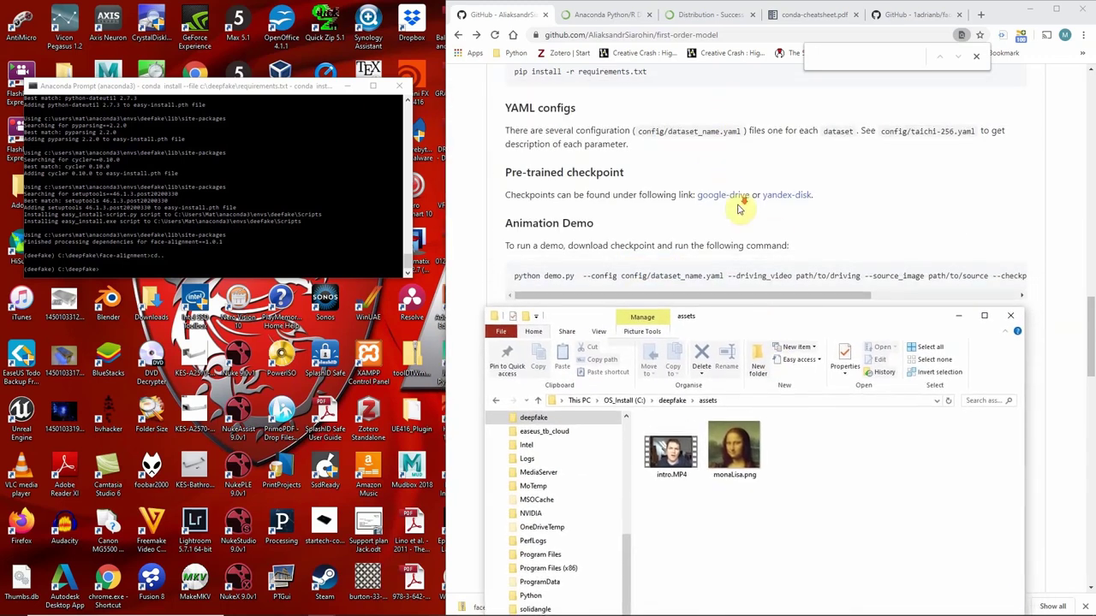
scroll(739, 209, down, 2)
scroll(741, 210, down, 2)
scroll(734, 186, up, 1)
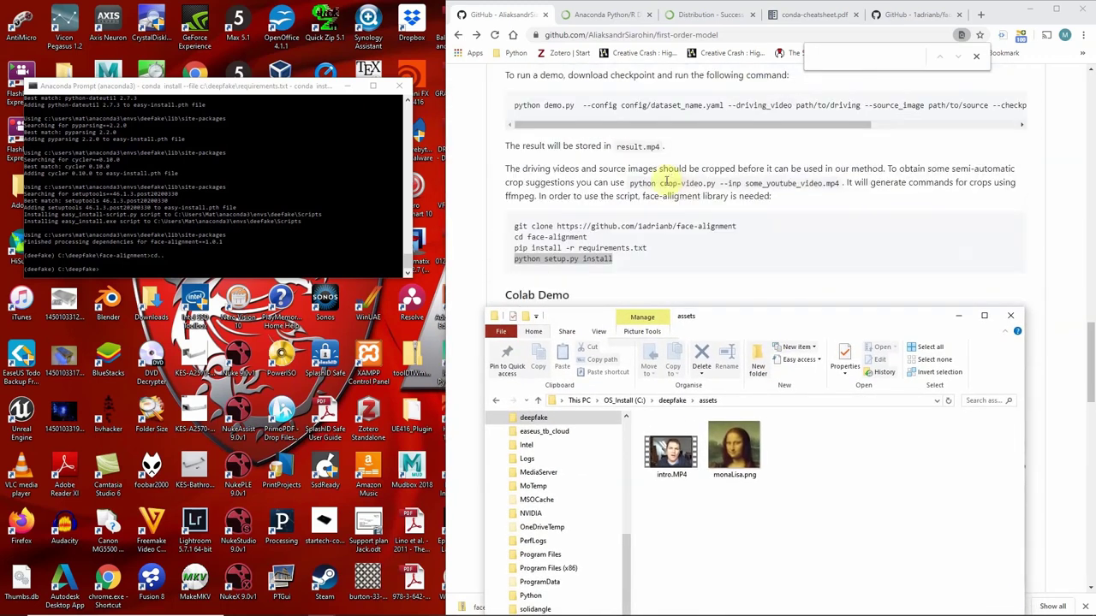
drag(632, 184, 839, 183)
key(super+c)
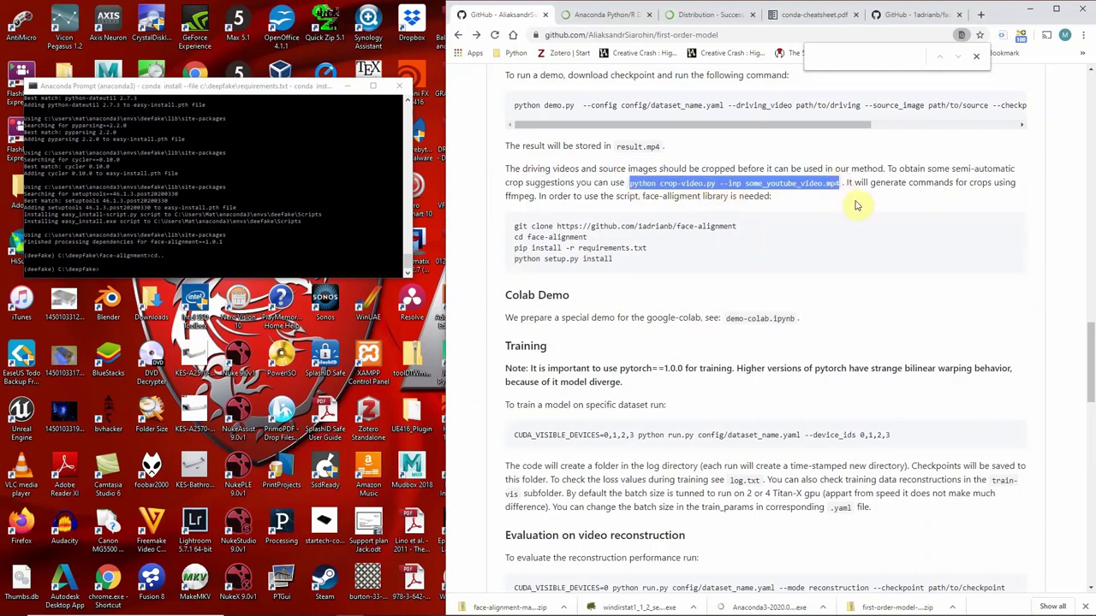
click(252, 266)
right_click(232, 271)
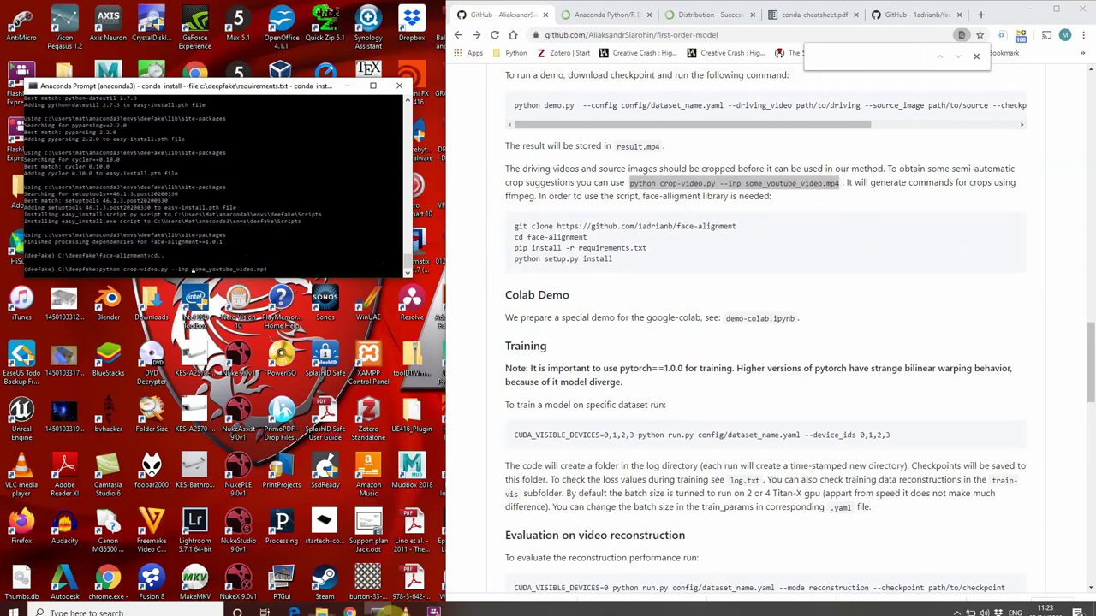
Check the assets folder, replace the command's input video path with assets/intro.mp4, and run the crop script
click(324, 606)
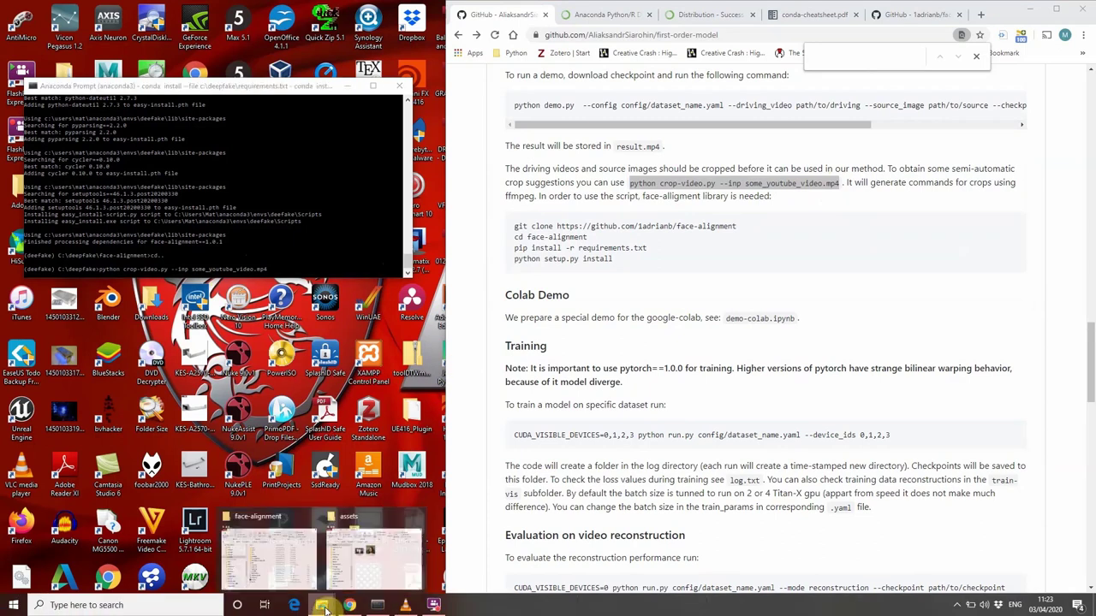
click(374, 552)
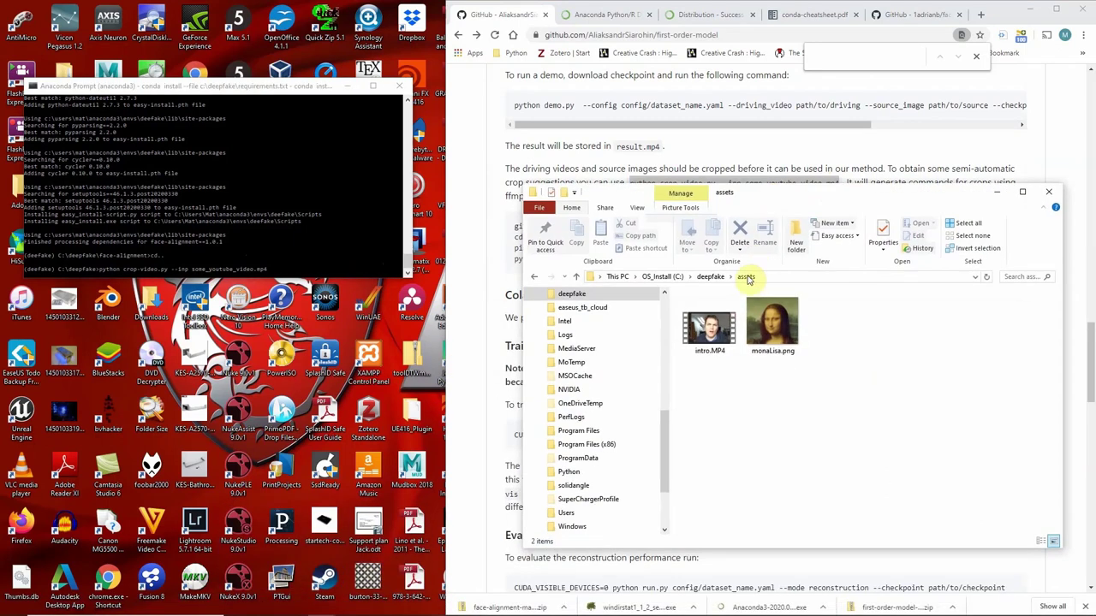
click(202, 278)
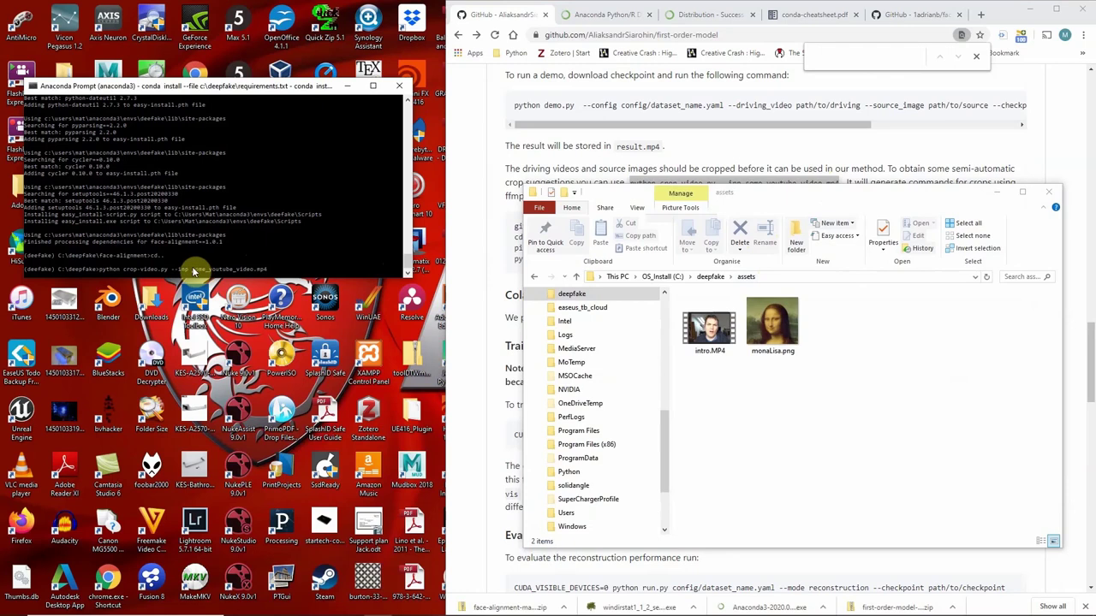
text(asse)
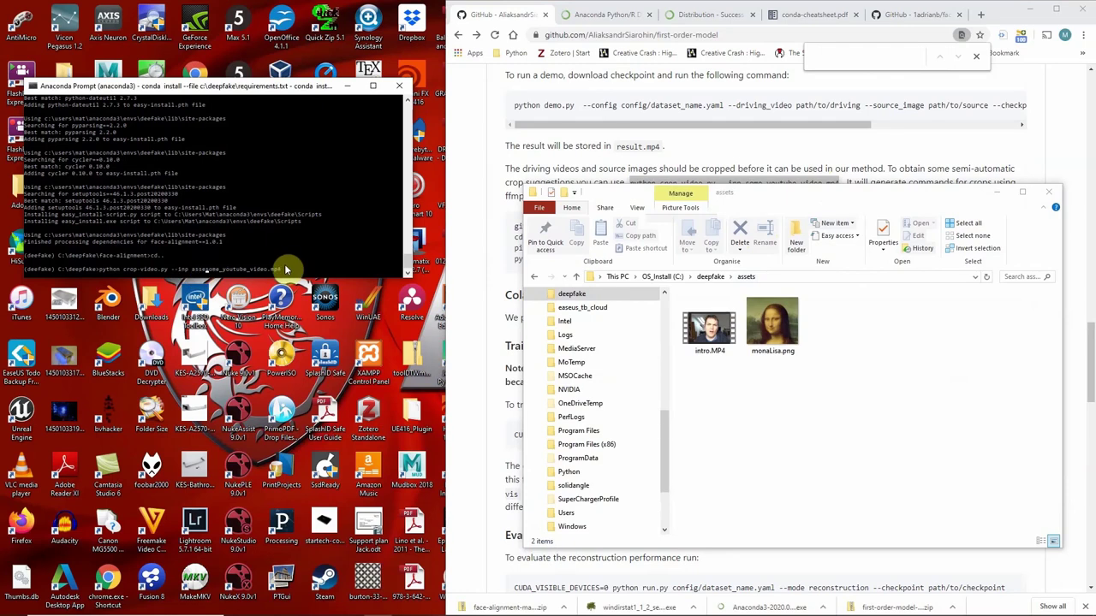
text(ts/)
key(Delete)
key(Delete)
key(Delete)
key(Delete)
key(Delete)
key(Delete)
key(Delete)
key(Delete)
key(Delete)
key(Delete)
key(Delete)
key(Delete)
key(Delete)
key(Delete)
key(Delete)
key(Delete)
key(Delete)
key(Delete)
text(intro)
key(Return)
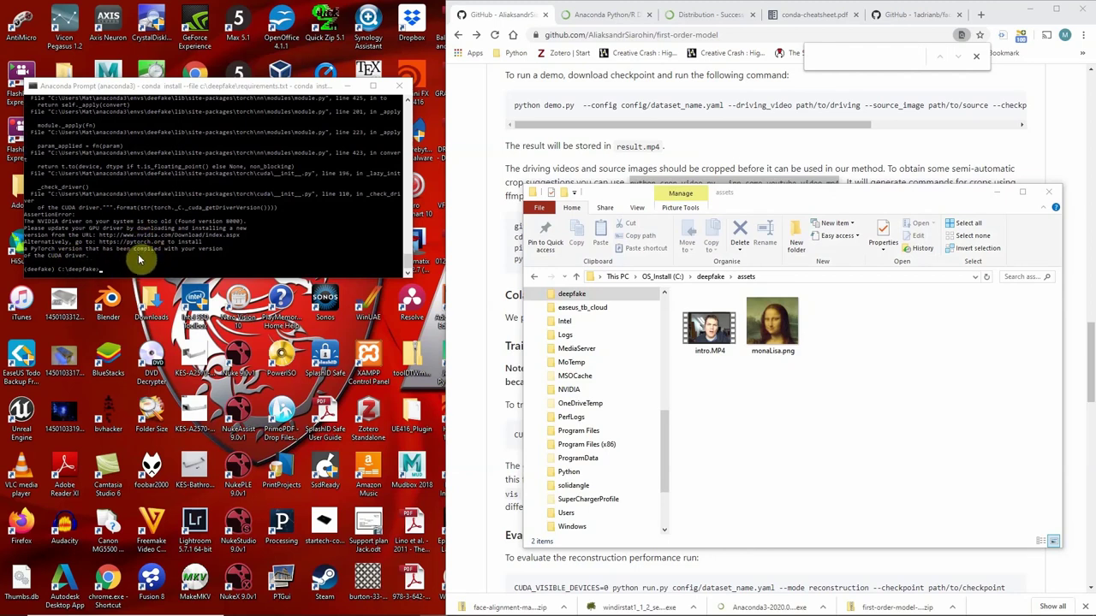
Check the error output in Anaconda Prompt, and open a new browser tab in Chrome
click(244, 233)
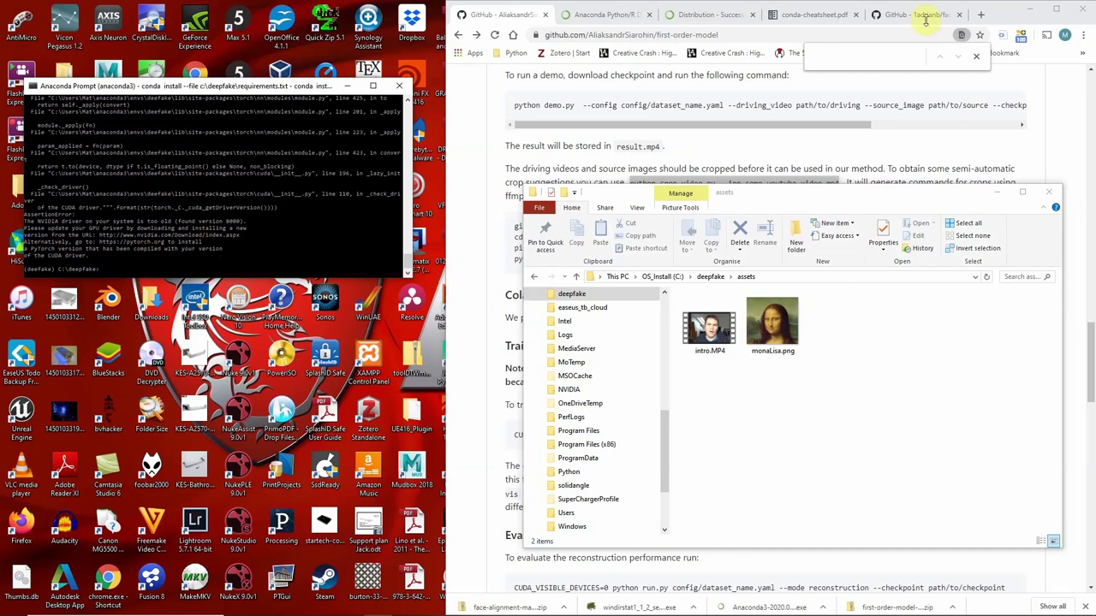
click(981, 16)
click(981, 15)
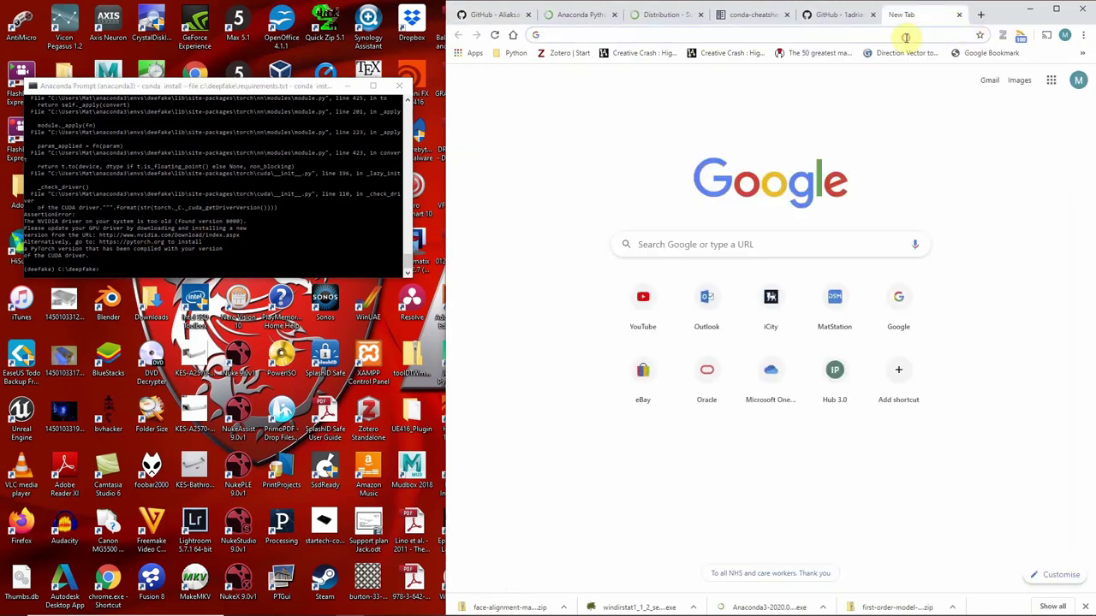
text(nviu)
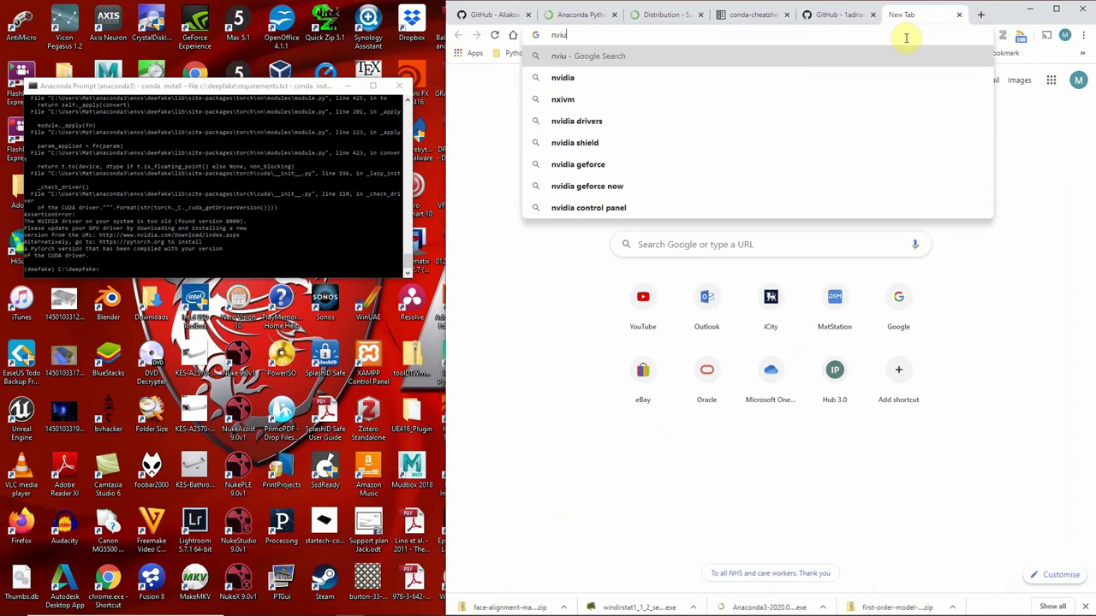
key(Down)
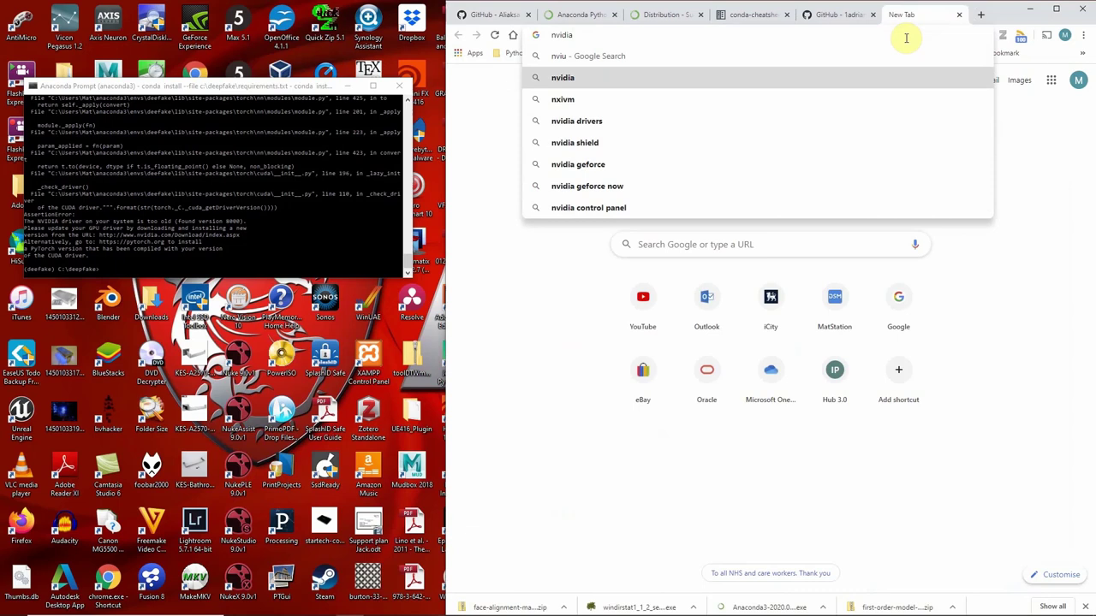
key(BackSpace)
key(BackSpace)
key(BackSpace)
key(BackSpace)
key(BackSpace)
key(BackSpace)
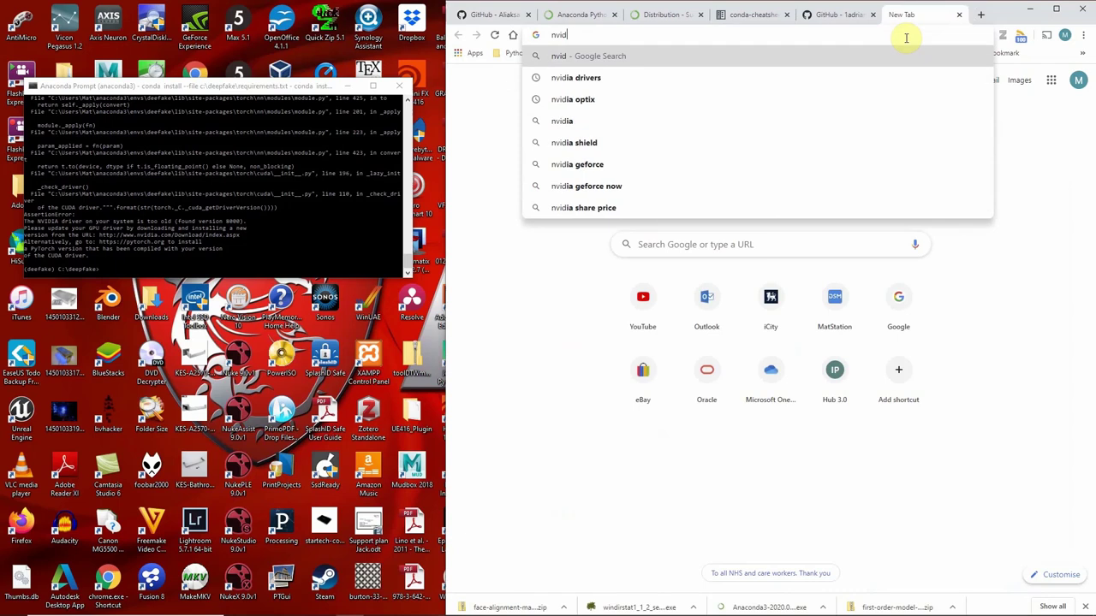
key(Escape)
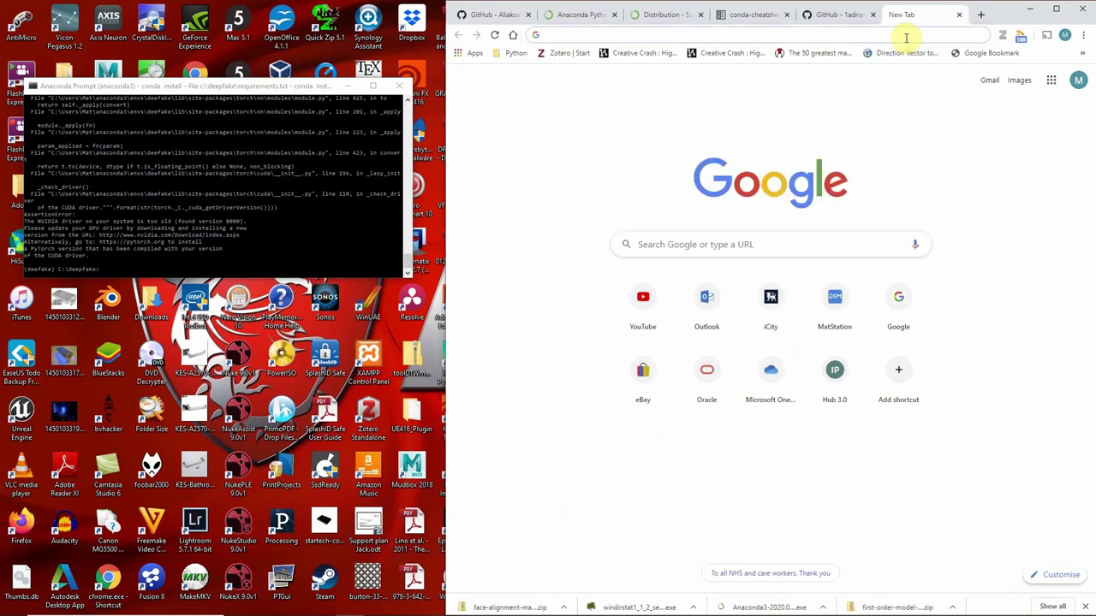
text(www.)
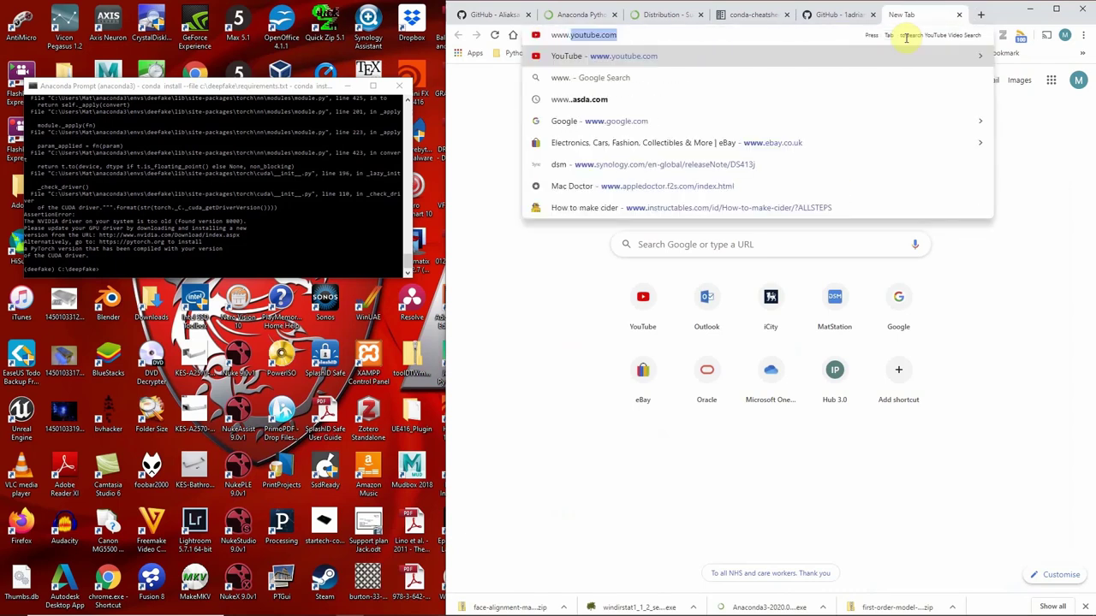
text(nv)
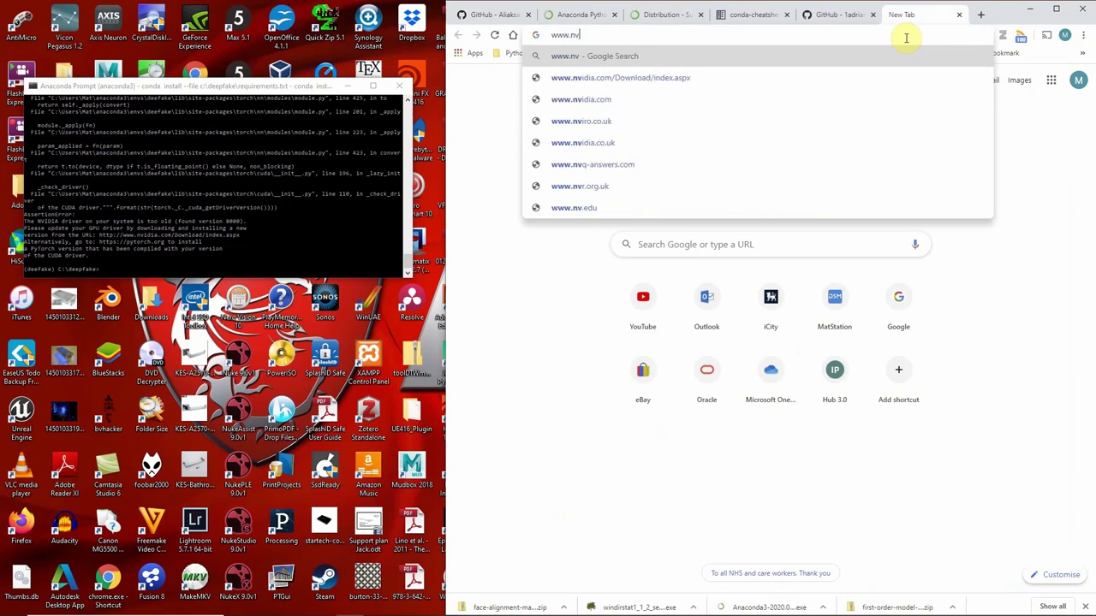
text(i)
key(Down)
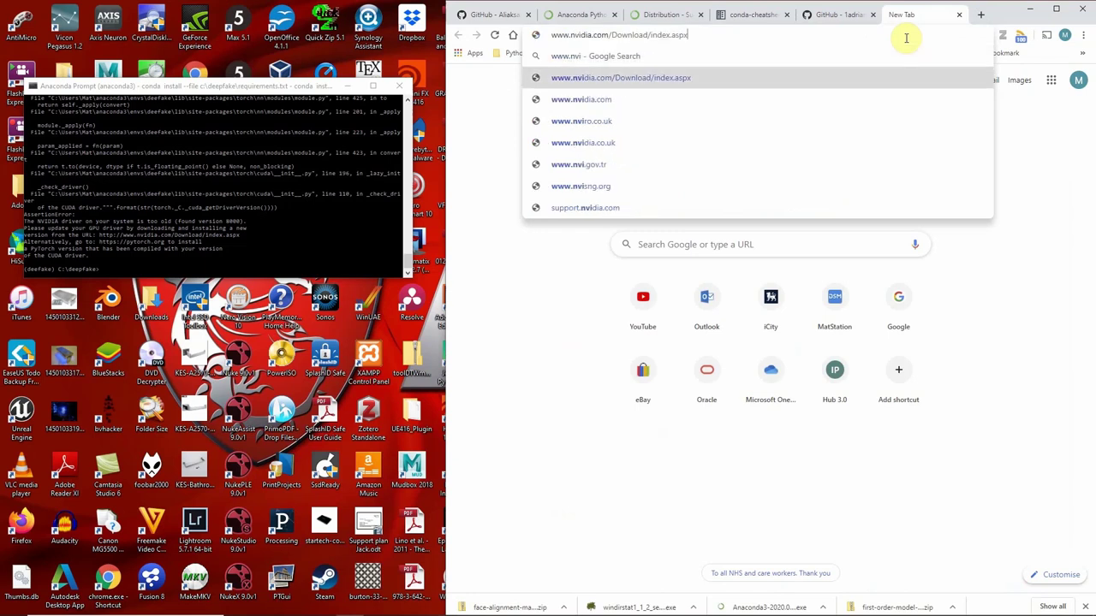
key(Return)
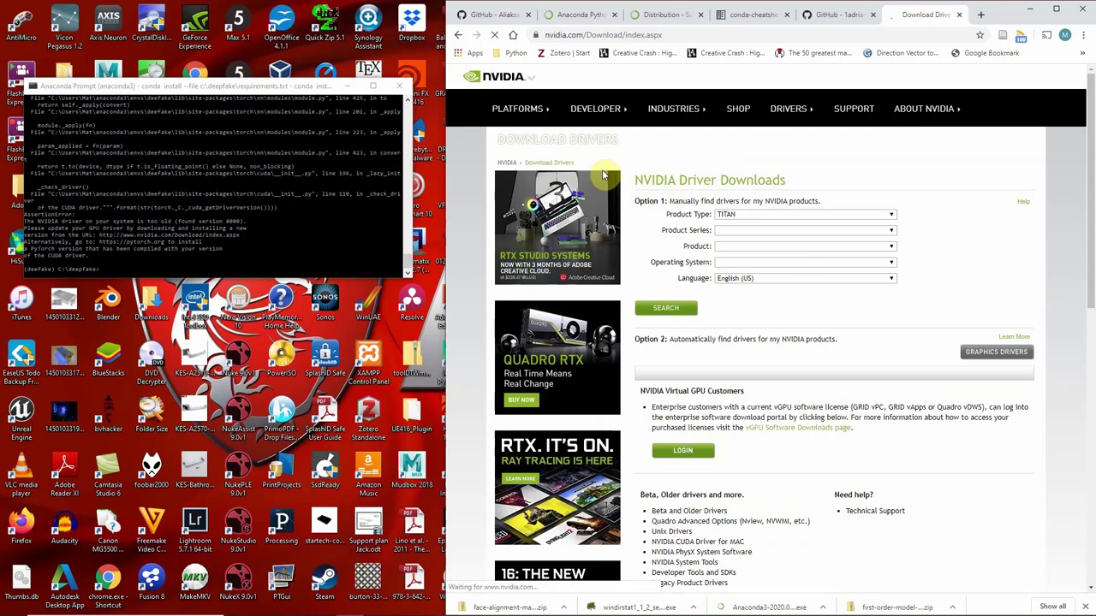
click(788, 215)
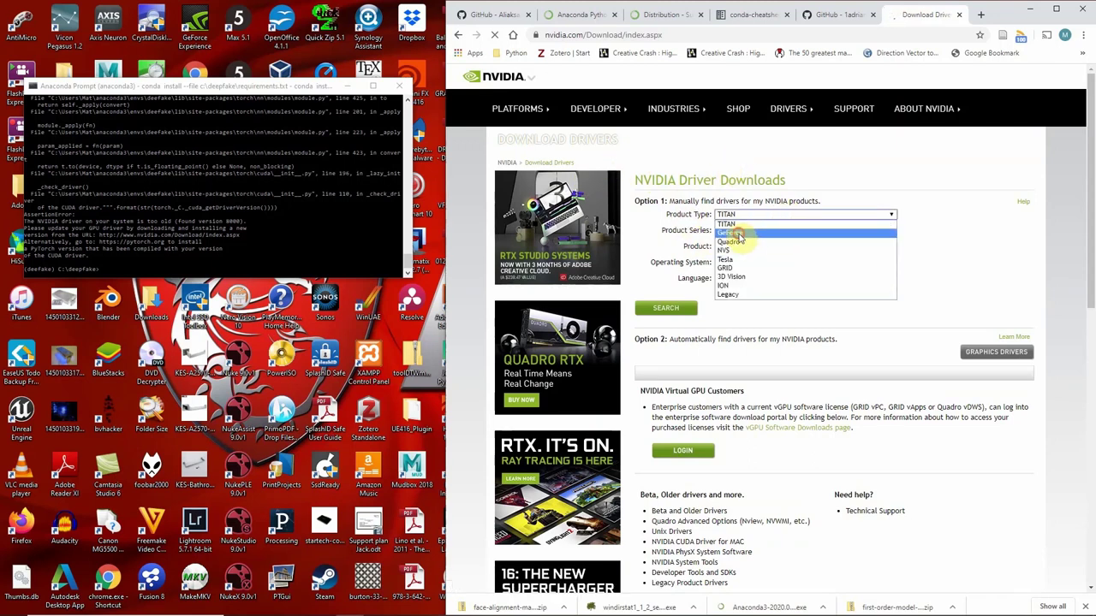
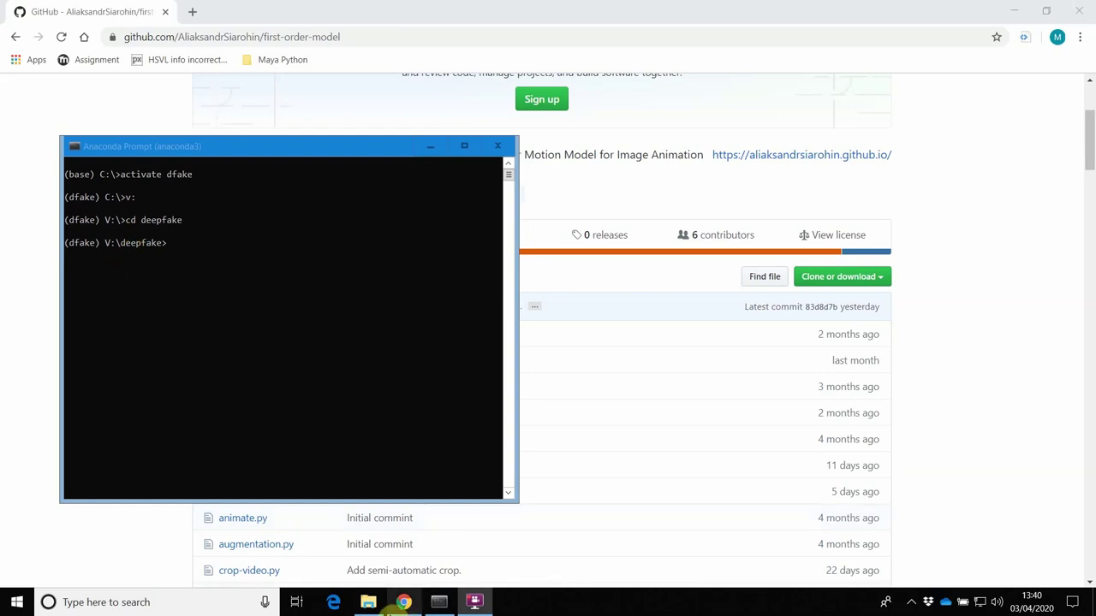
View the deepfake folder on the V: drive, and find the Animation Demo section in the first-order-model README
click(370, 602)
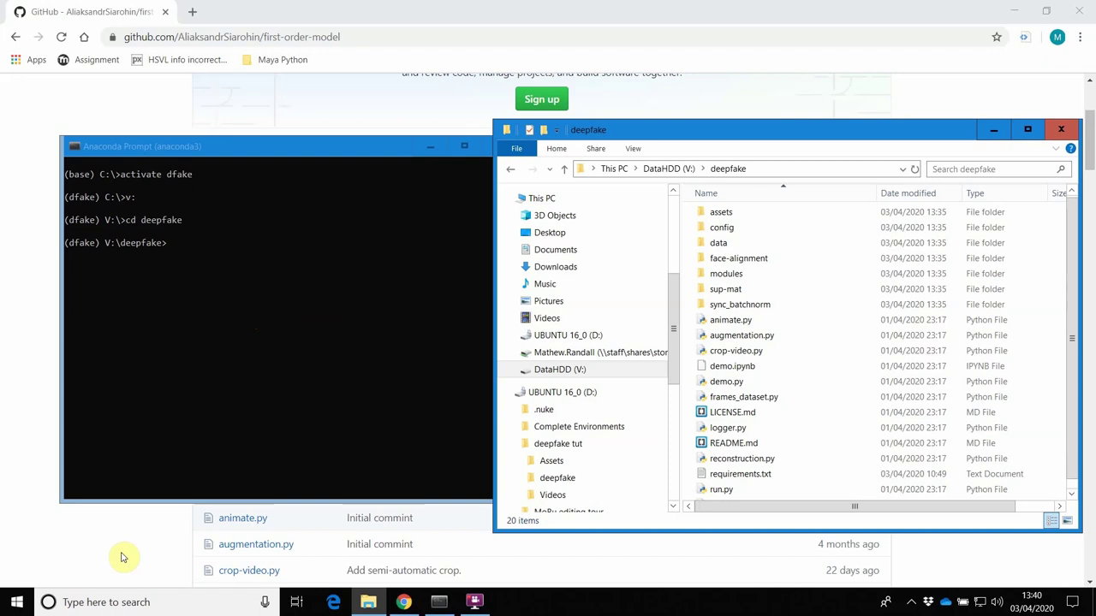
click(157, 542)
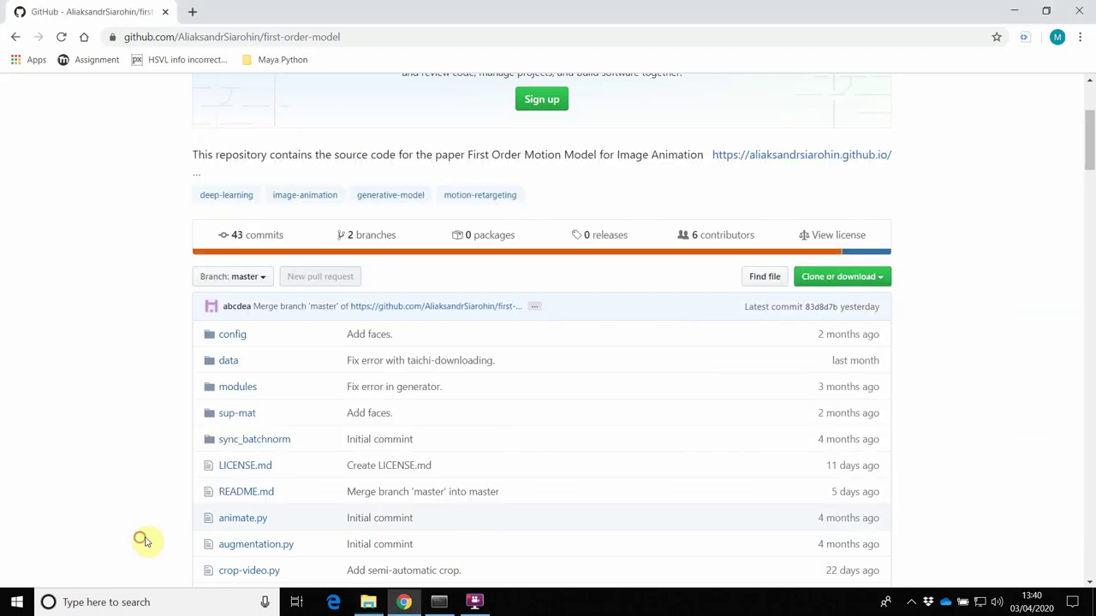
scroll(360, 411, down, 20)
scroll(360, 376, down, 7)
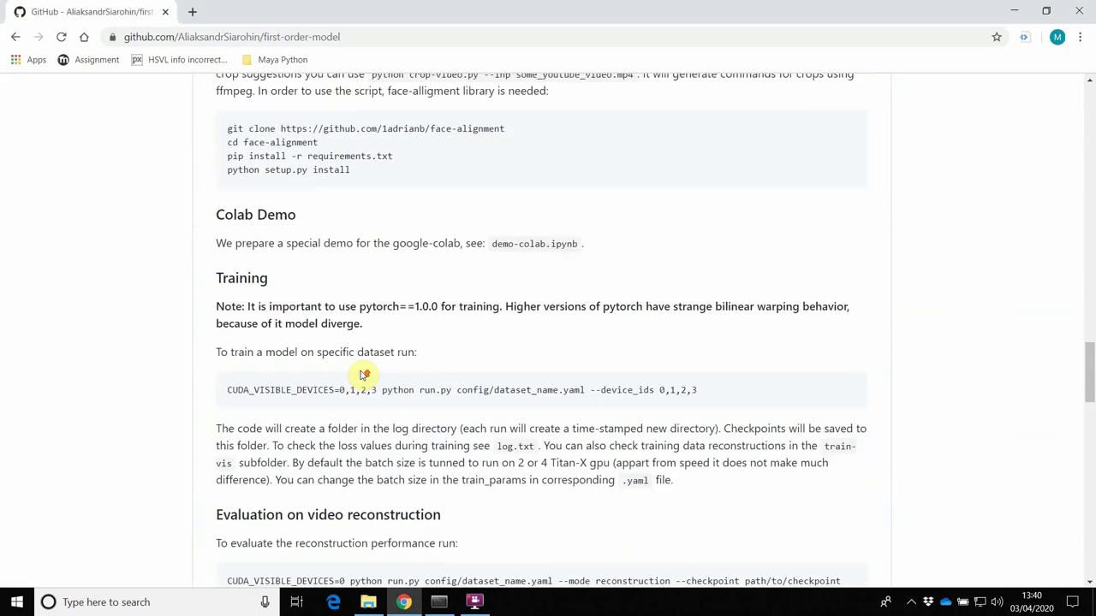
scroll(366, 288, up, 3)
scroll(342, 276, up, 2)
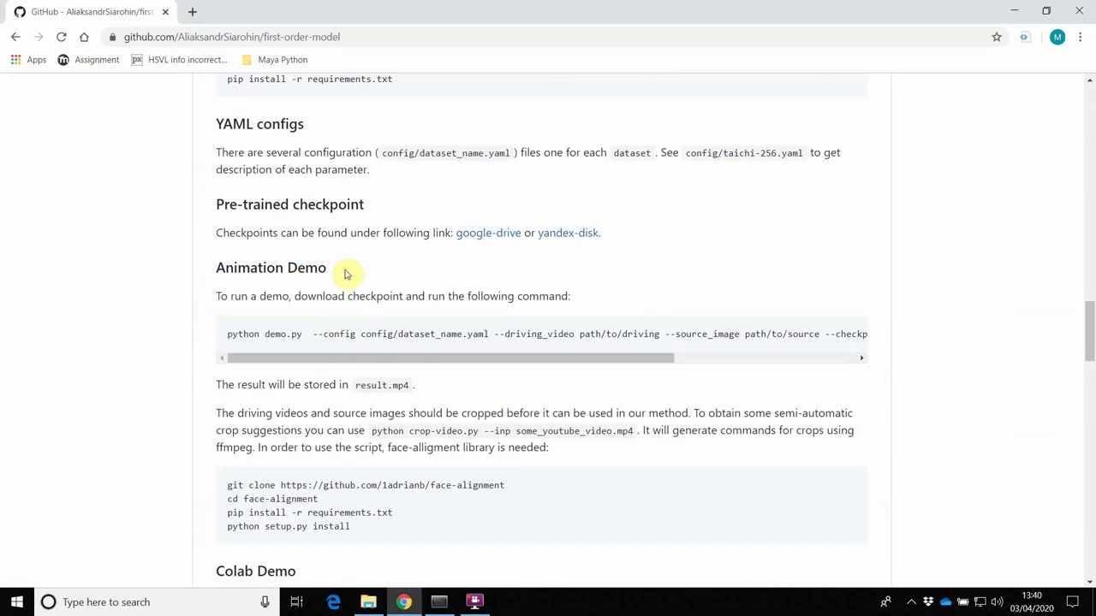
Copy the command "python crop-video.py --inp some_youtube_video.mp4" from the README and paste it into Anaconda Prompt
scroll(431, 257, down, 4)
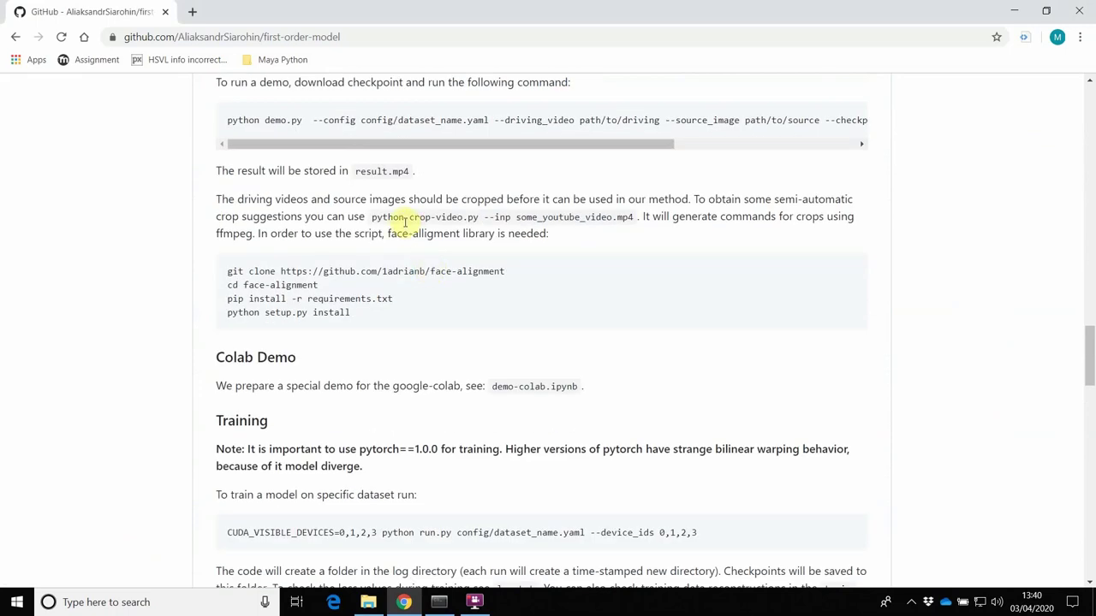
double_click(377, 217)
drag(441, 217, 633, 216)
key(ctrl+c)
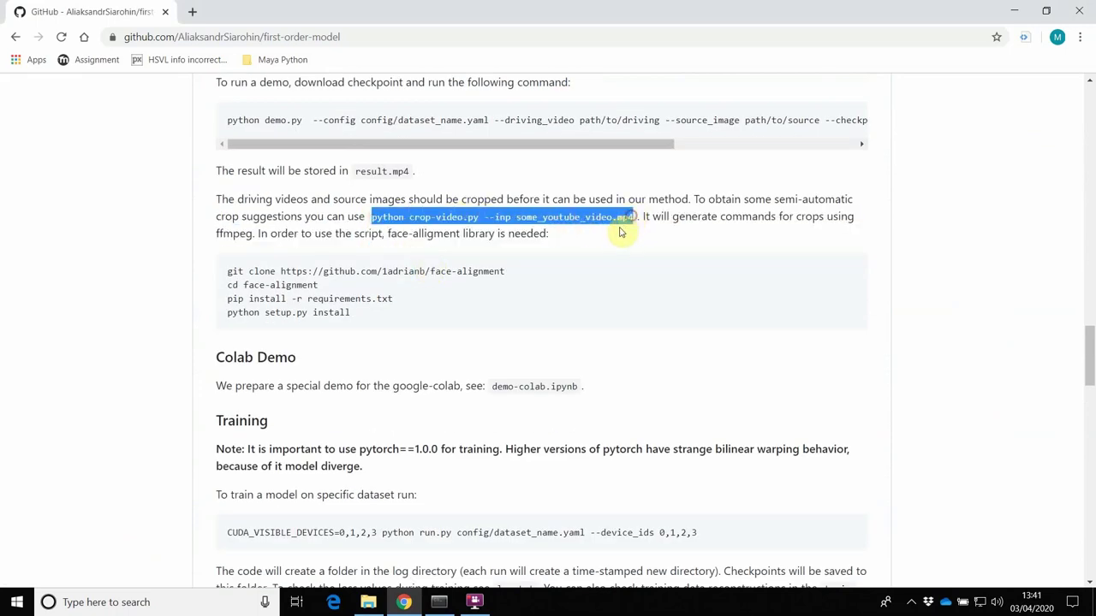
click(440, 605)
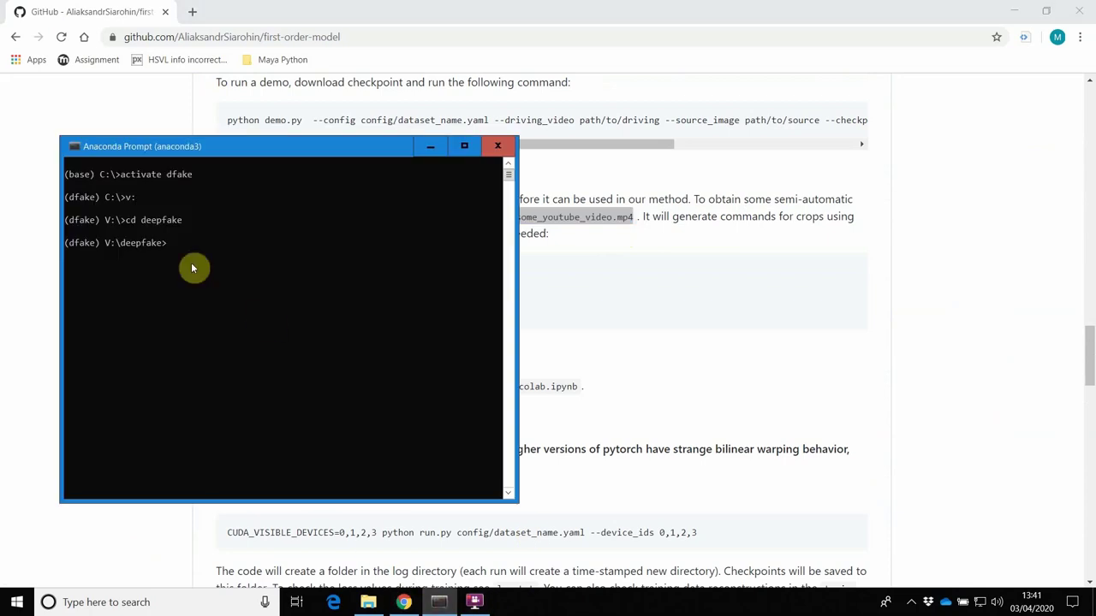
key(ctrl+v)
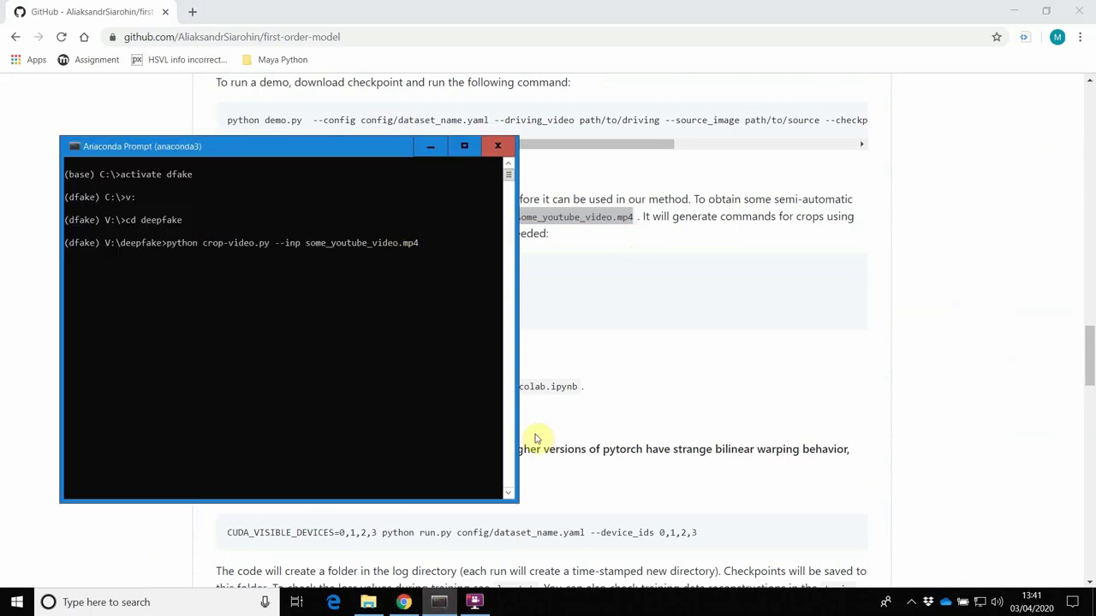
Check the assets folder for the video file, replace the command's placeholder path with assets/intro.mp4, and try running the crop script
click(370, 604)
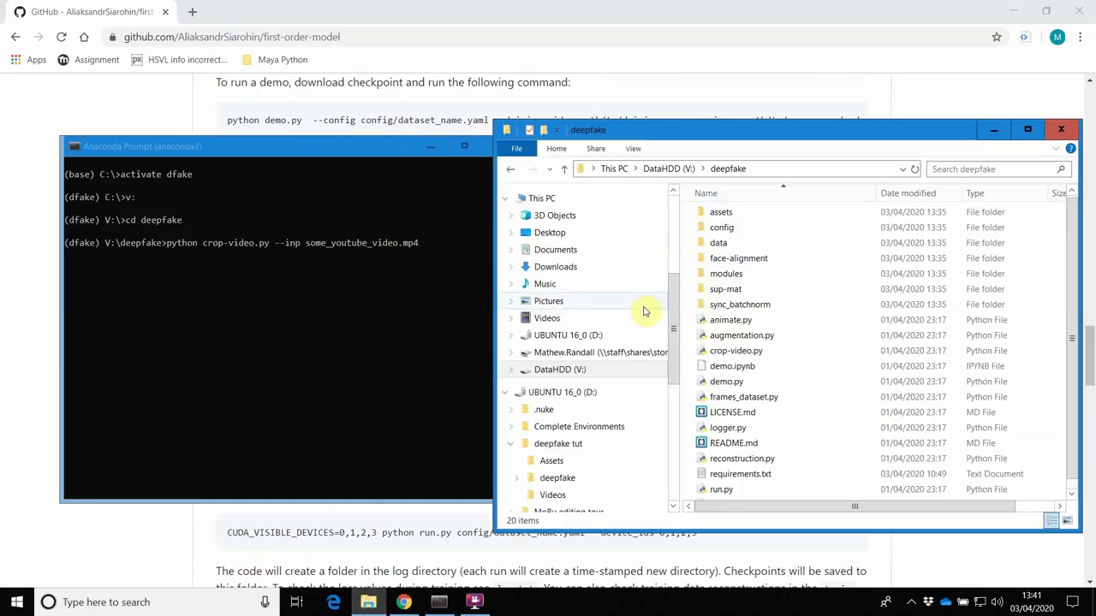
double_click(727, 214)
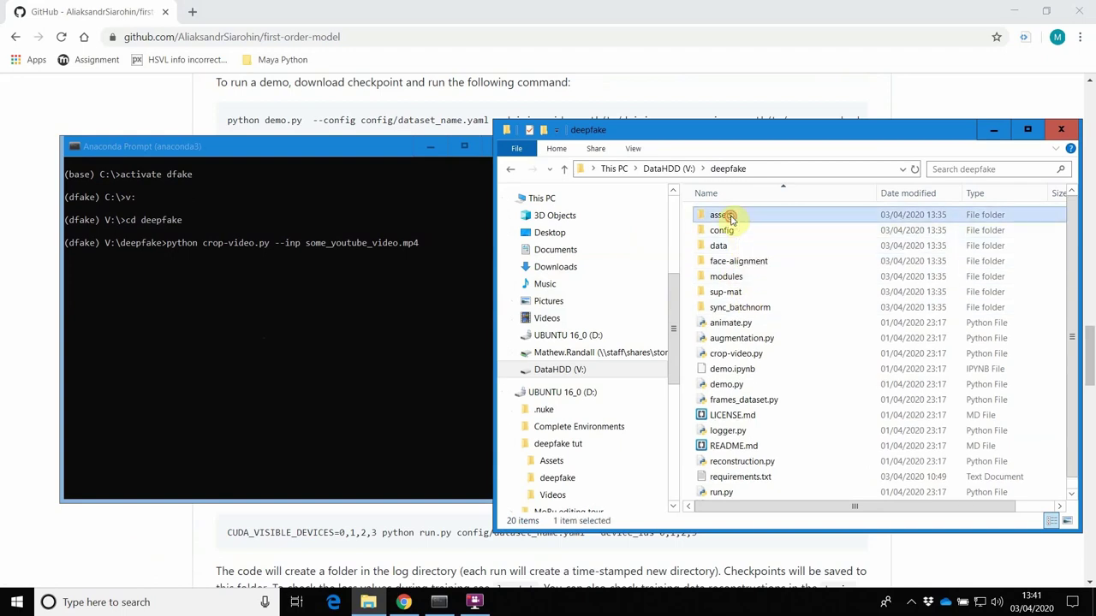
click(377, 245)
key(Escape)
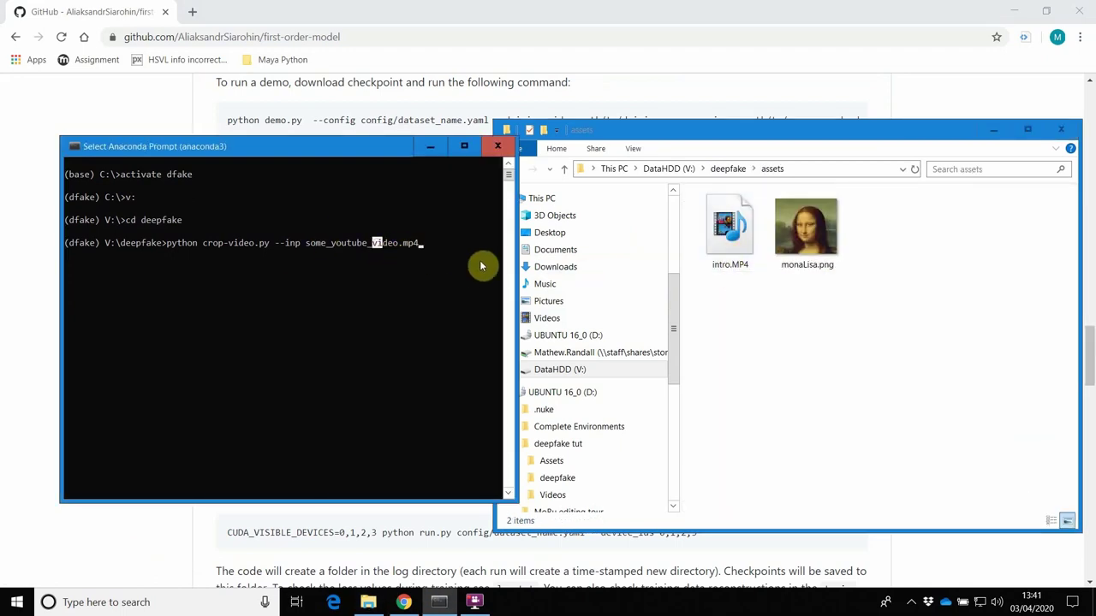
key(Left)
key(Left)
key(Left)
key(Left)
key(BackSpace)
key(BackSpace)
key(BackSpace)
key(BackSpace)
key(BackSpace)
key(BackSpace)
key(BackSpace)
key(BackSpace)
key(BackSpace)
key(BackSpace)
key(BackSpace)
key(BackSpace)
key(BackSpace)
key(BackSpace)
key(BackSpace)
key(BackSpace)
key(BackSpace)
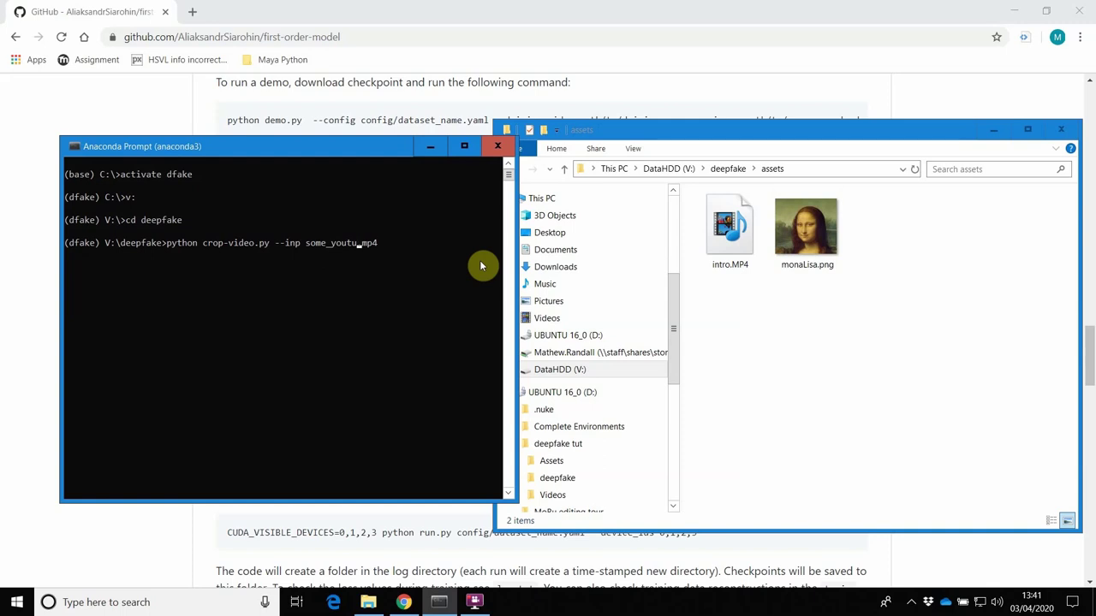
key(BackSpace)
text(assets/intro.)
key(Return)
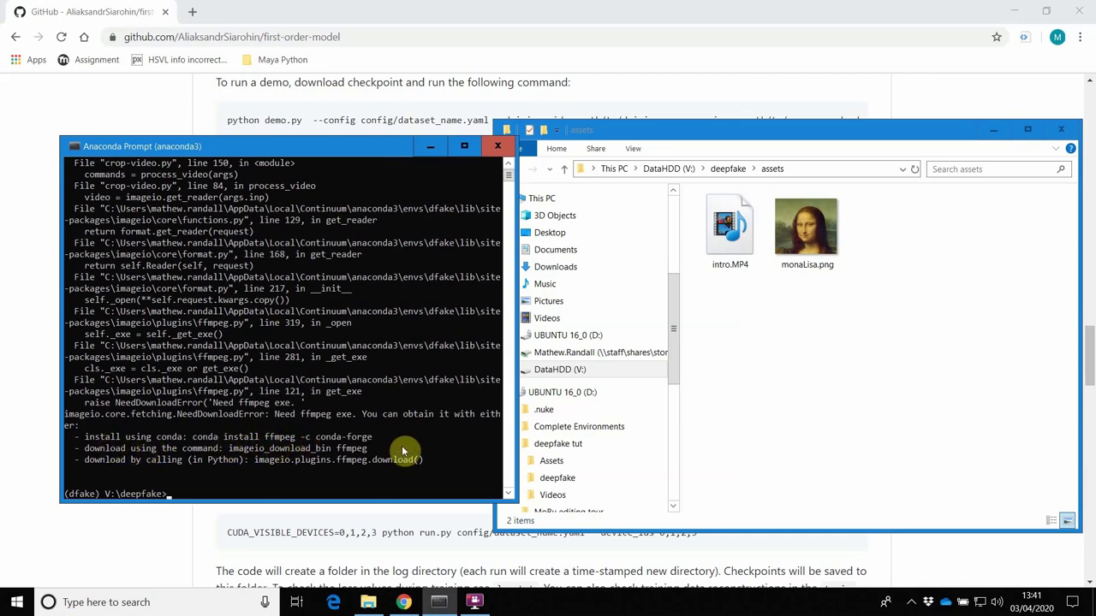
Copy the suggested conda install line for ffmpeg from the error output and paste it at the prompt
drag(375, 439, 86, 438)
key(ctrl+c)
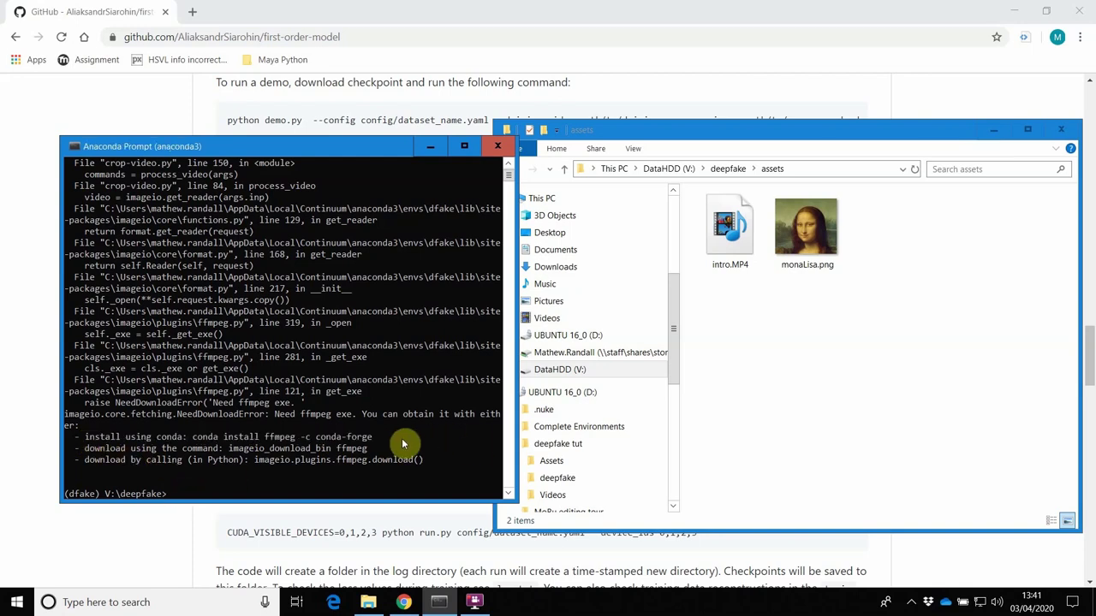
drag(403, 443, 96, 438)
right_click(89, 440)
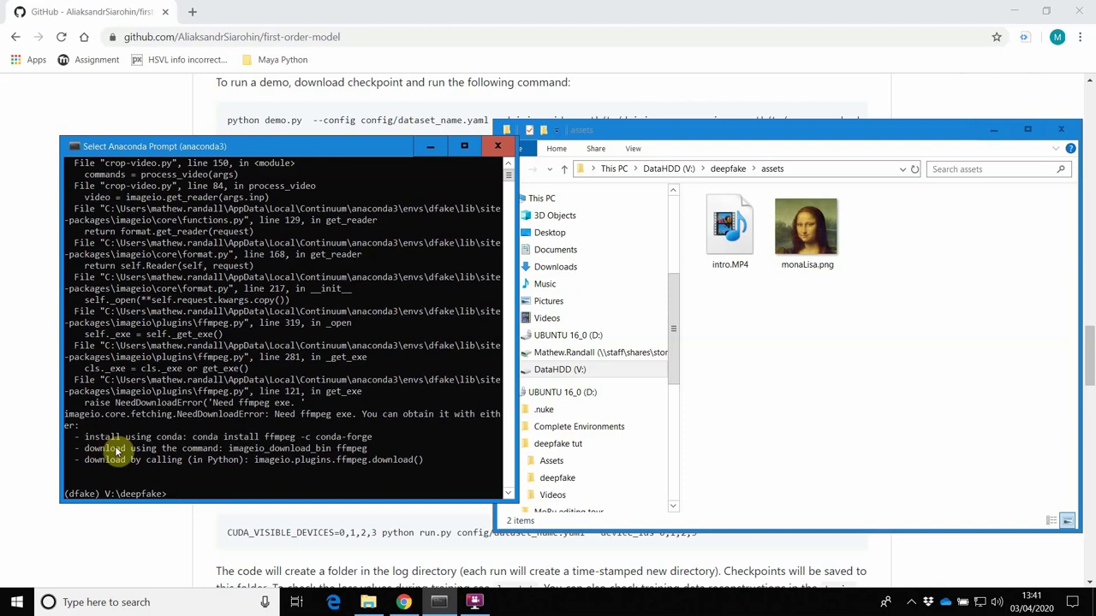
click(209, 496)
right_click(190, 497)
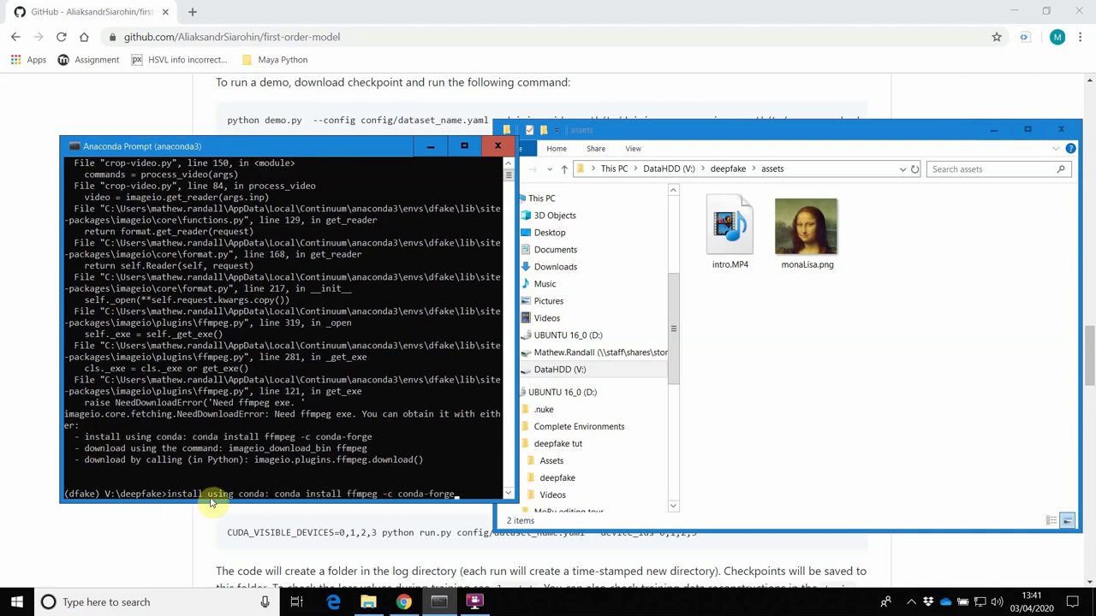
Trim the pasted line to "conda install ffmpeg -c conda-forge", run it, and accept the package installation with y
click(273, 495)
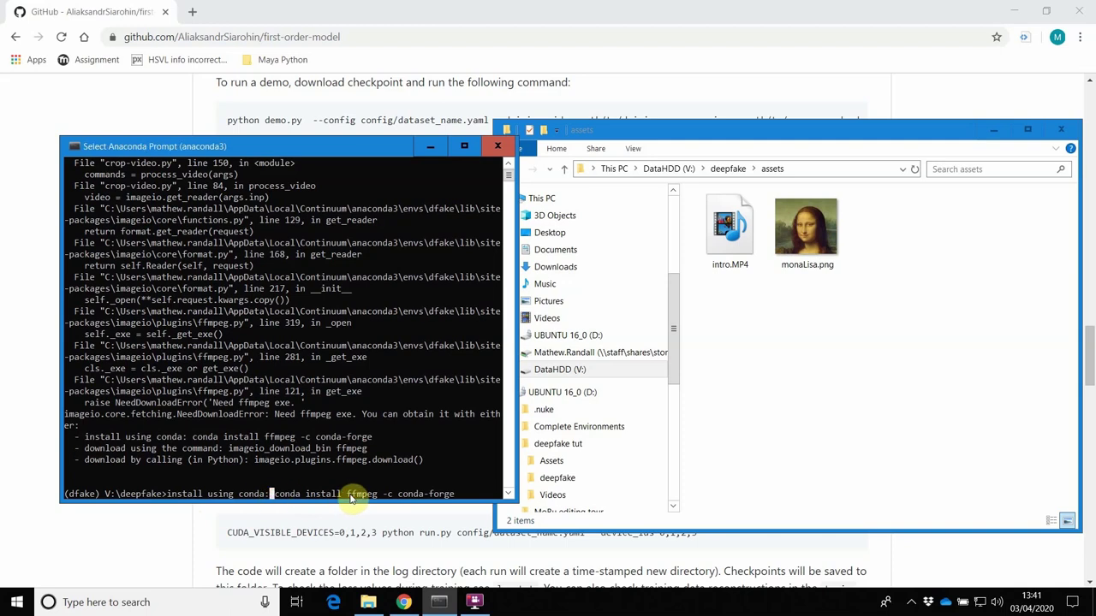
key(Escape)
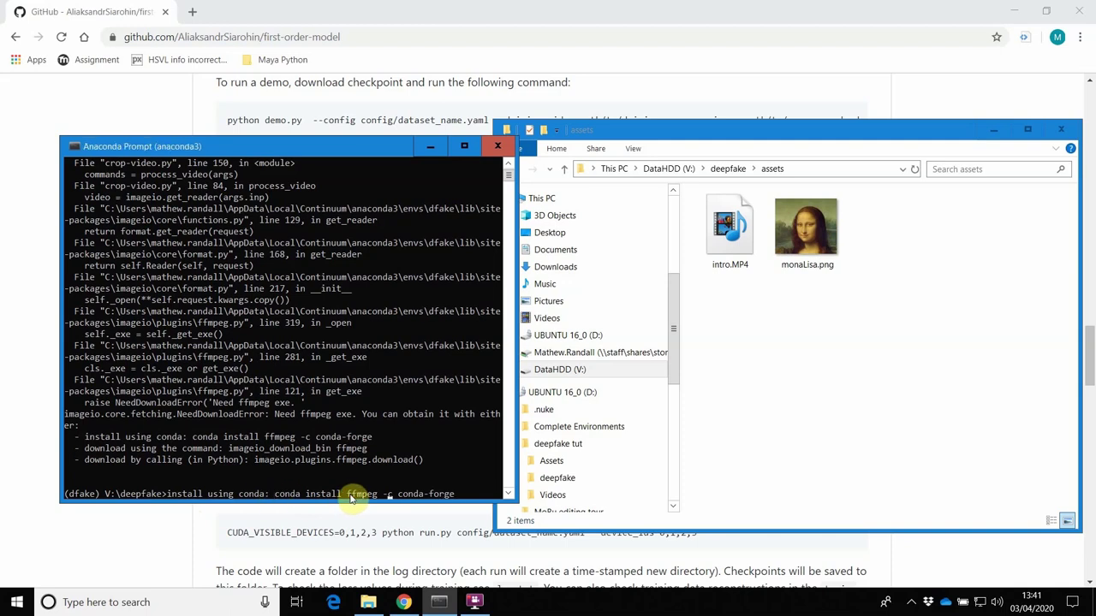
key(BackSpace)
key(BackSpace)
key(BackSpace)
key(BackSpace)
key(BackSpace)
key(BackSpace)
key(BackSpace)
key(BackSpace)
key(BackSpace)
key(BackSpace)
key(BackSpace)
key(BackSpace)
key(BackSpace)
key(BackSpace)
key(BackSpace)
key(BackSpace)
key(BackSpace)
key(BackSpace)
key(BackSpace)
key(BackSpace)
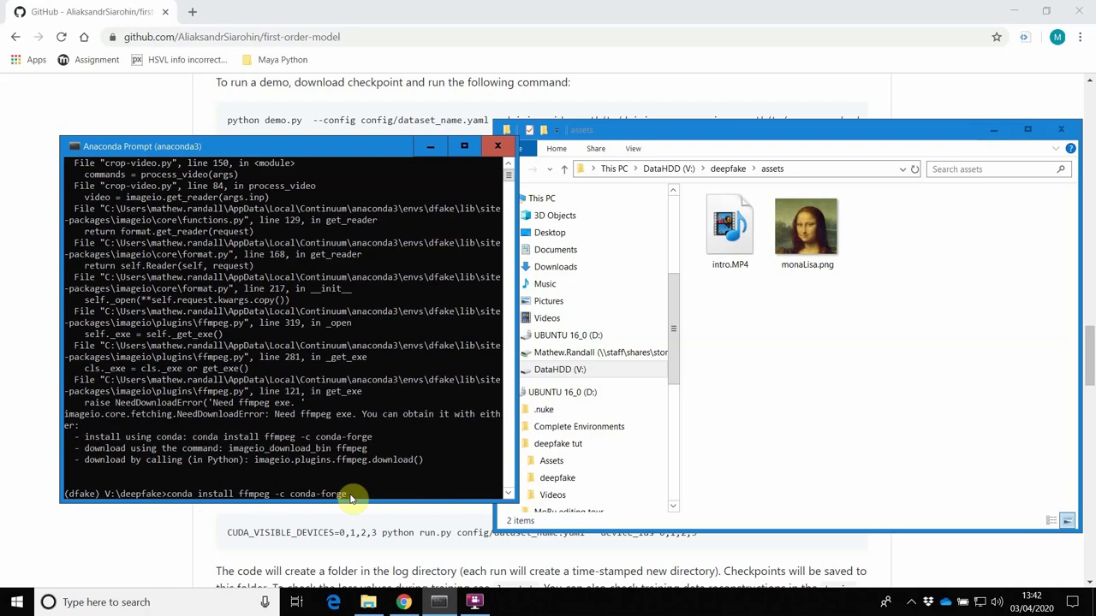
key(Return)
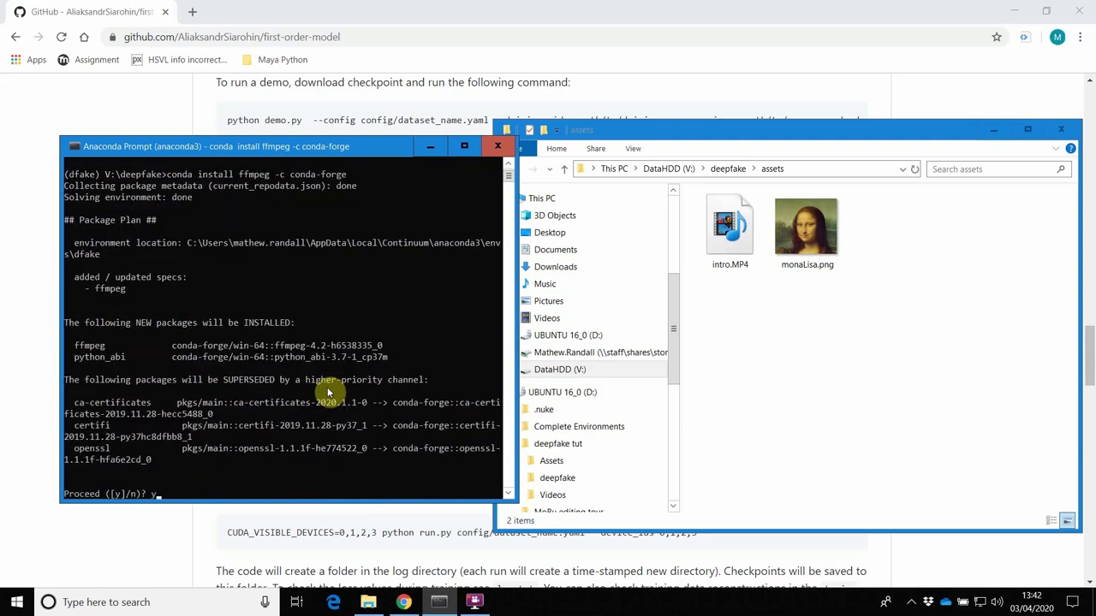
key(Return)
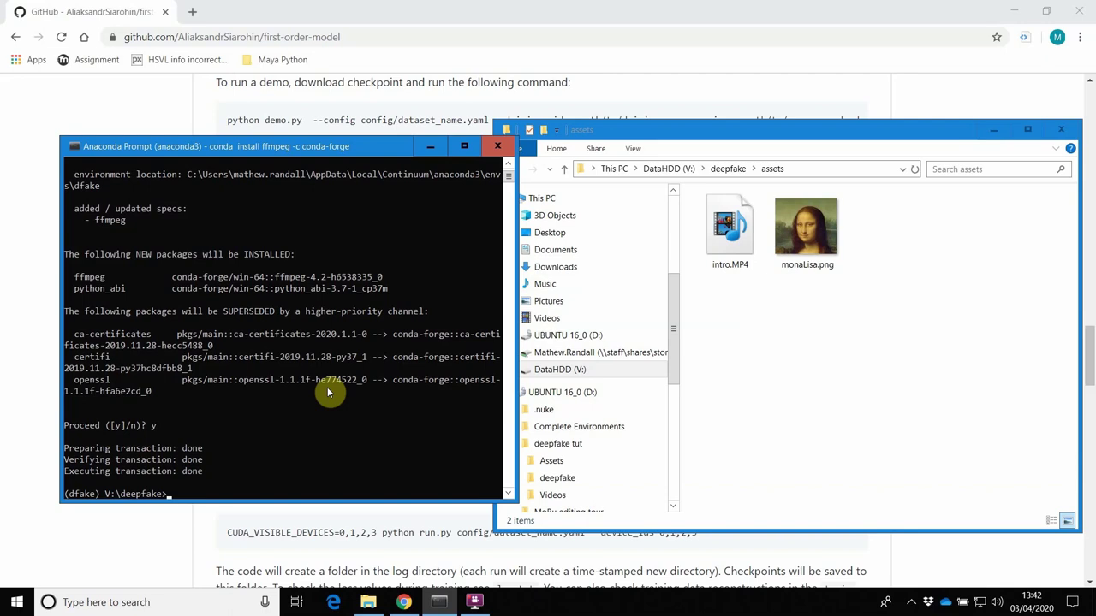
Run "python crop-video.py --inp assets/intro.mp4" again and widen the Anaconda Prompt window
text(python crop-video.py --inp assets/intro.mp4)
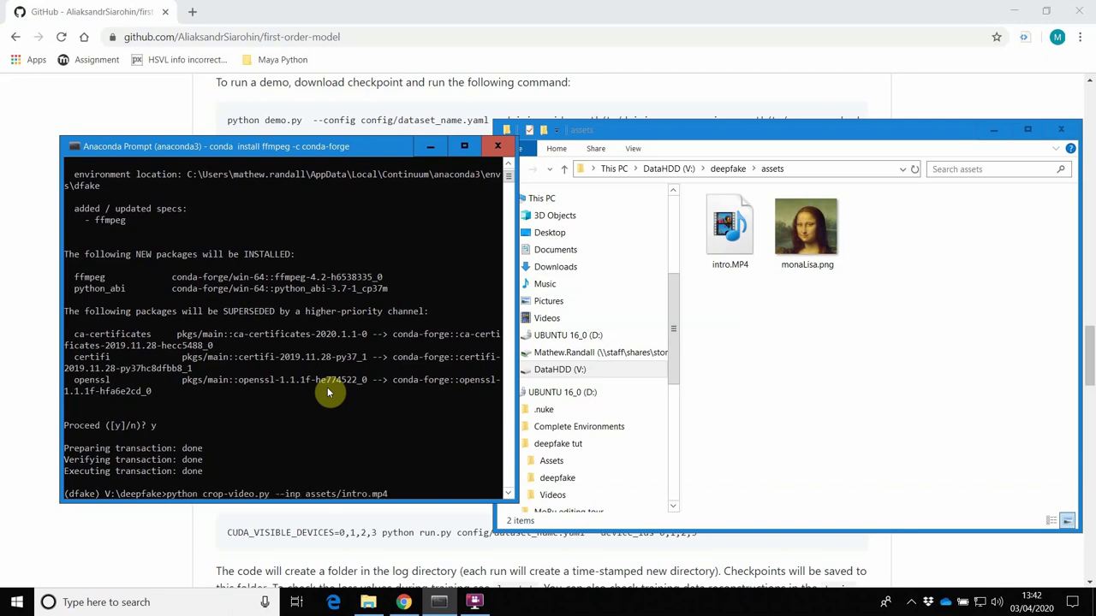
key(Return)
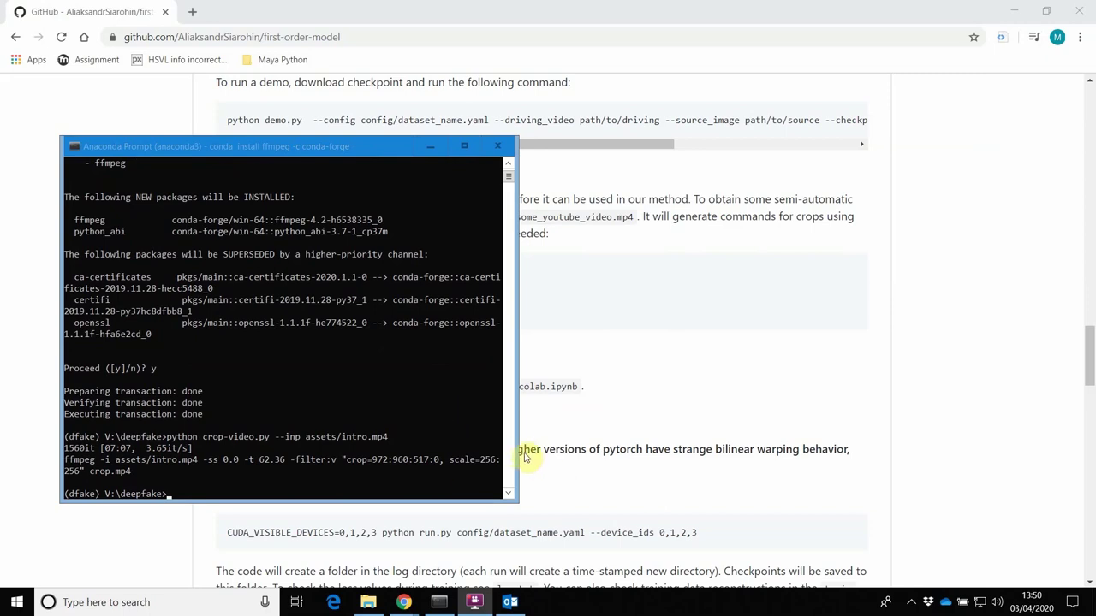
drag(517, 449, 636, 448)
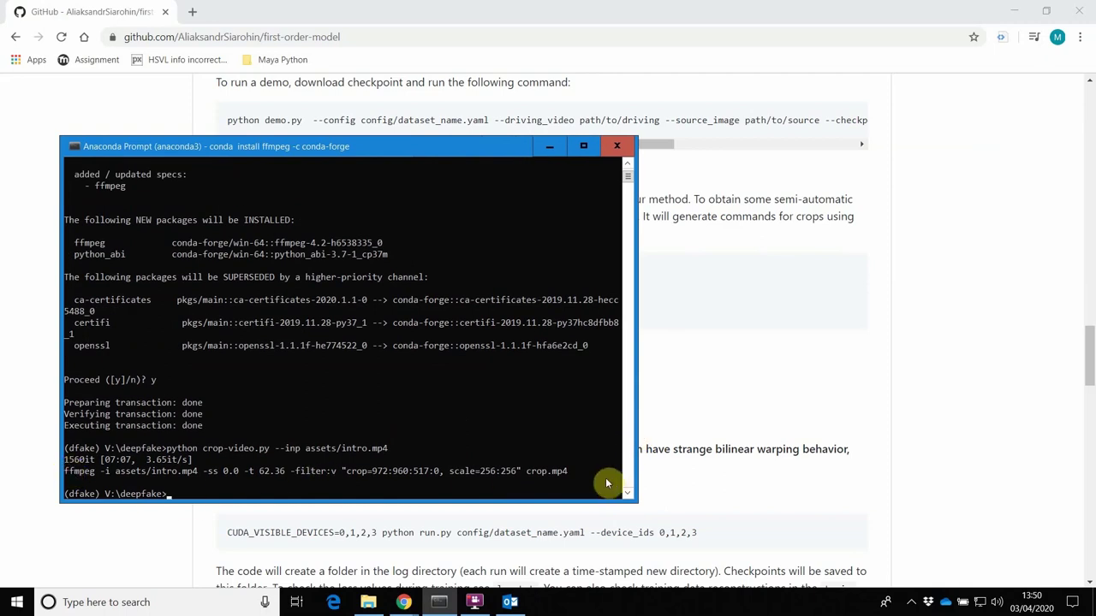
Copy the generated ffmpeg command with crop=972:960:517:0 and scale=256:256 to the prompt and run it to produce crop.mp4
drag(580, 472, 66, 478)
key(ctrl+c)
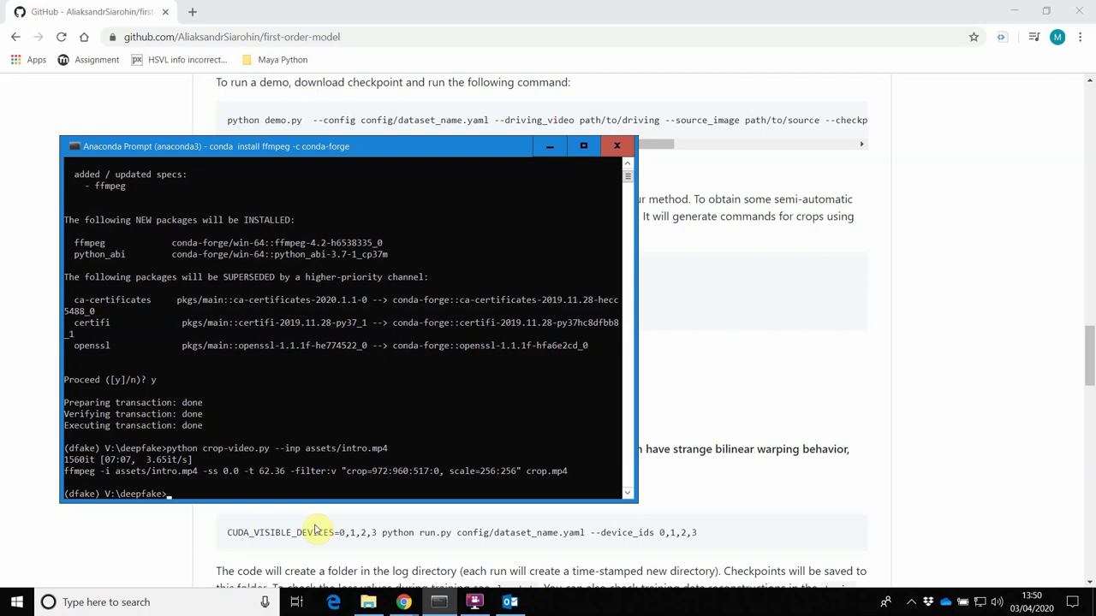
right_click(224, 498)
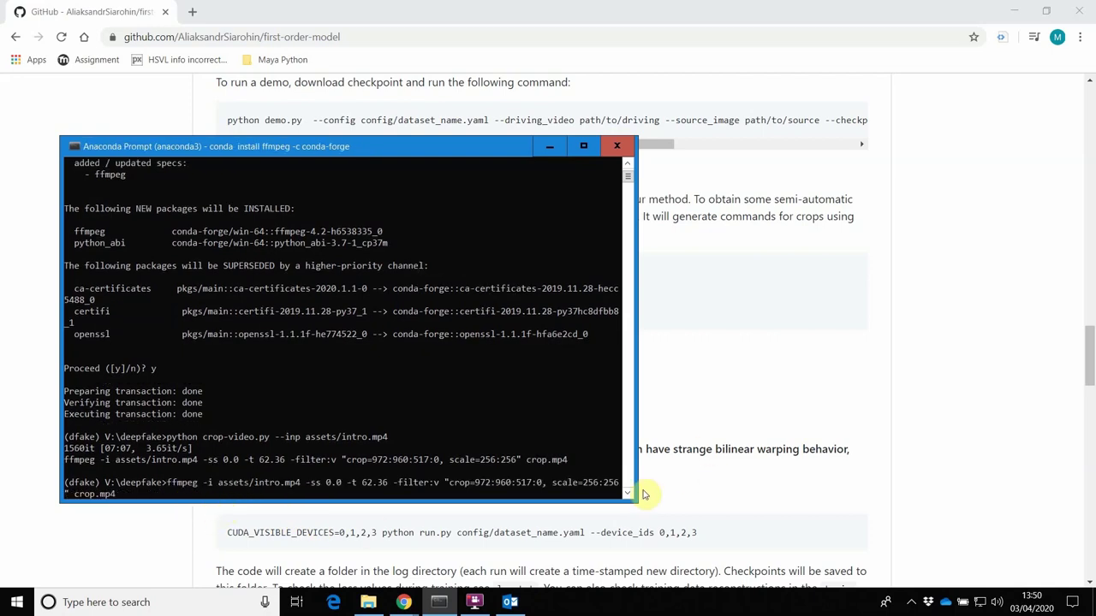
drag(637, 472, 740, 469)
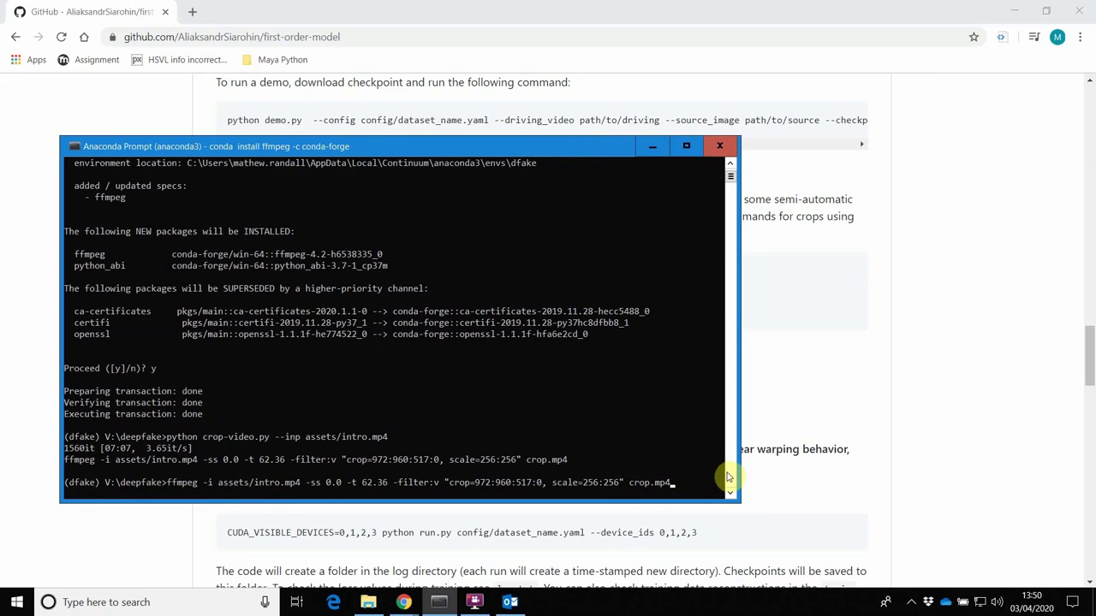
key(Return)
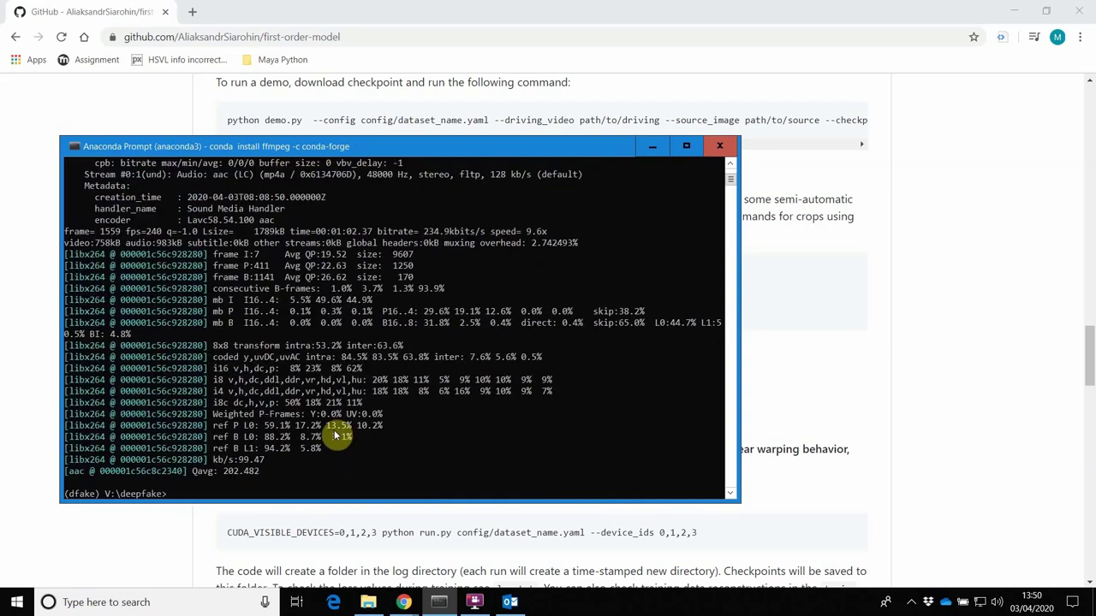
Review the ffmpeg output in the prompt, and find crop.mp4 in the deepfake folder in File Explorer
scroll(310, 377, up, 8)
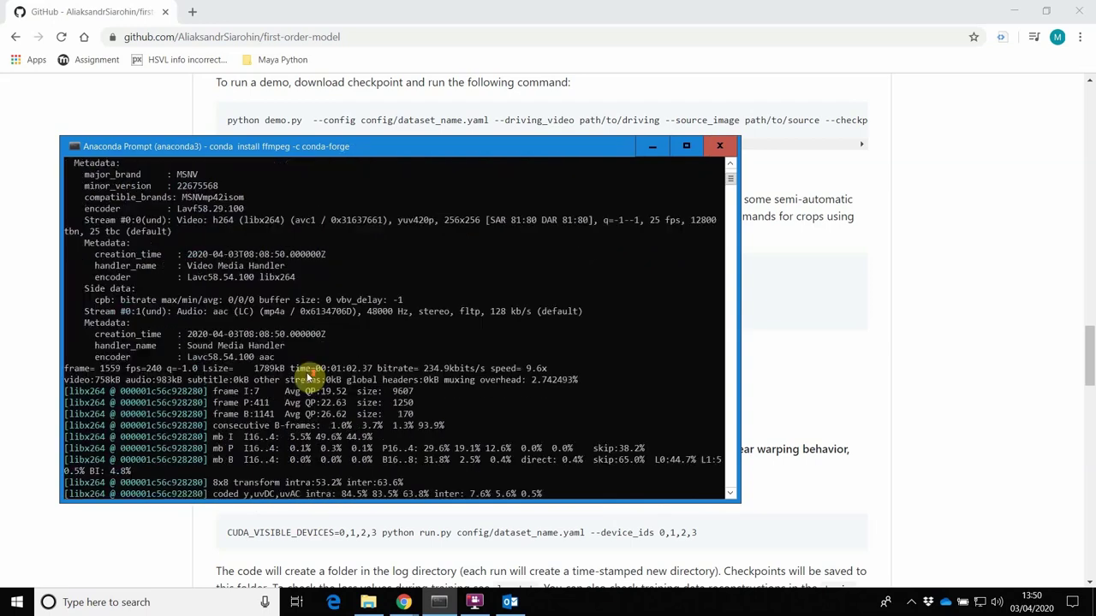
scroll(310, 377, up, 10)
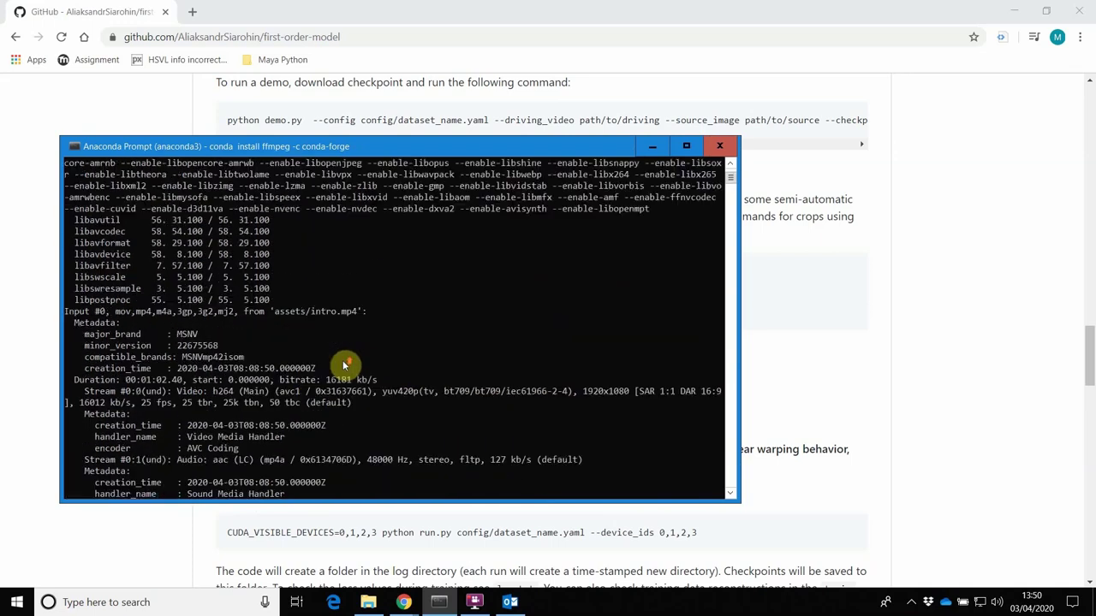
scroll(344, 359, up, 4)
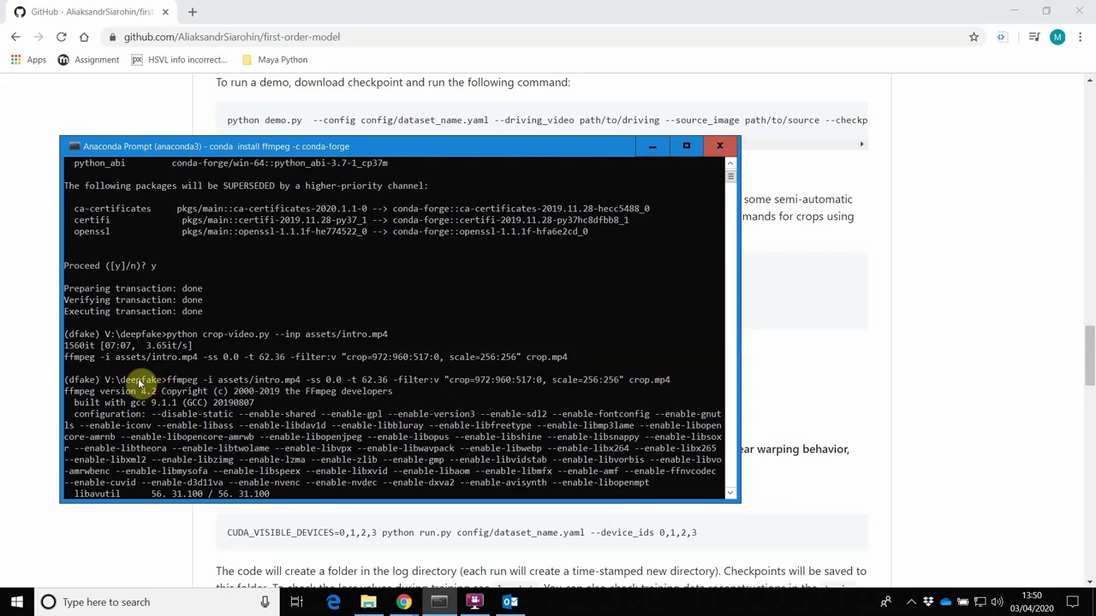
click(372, 607)
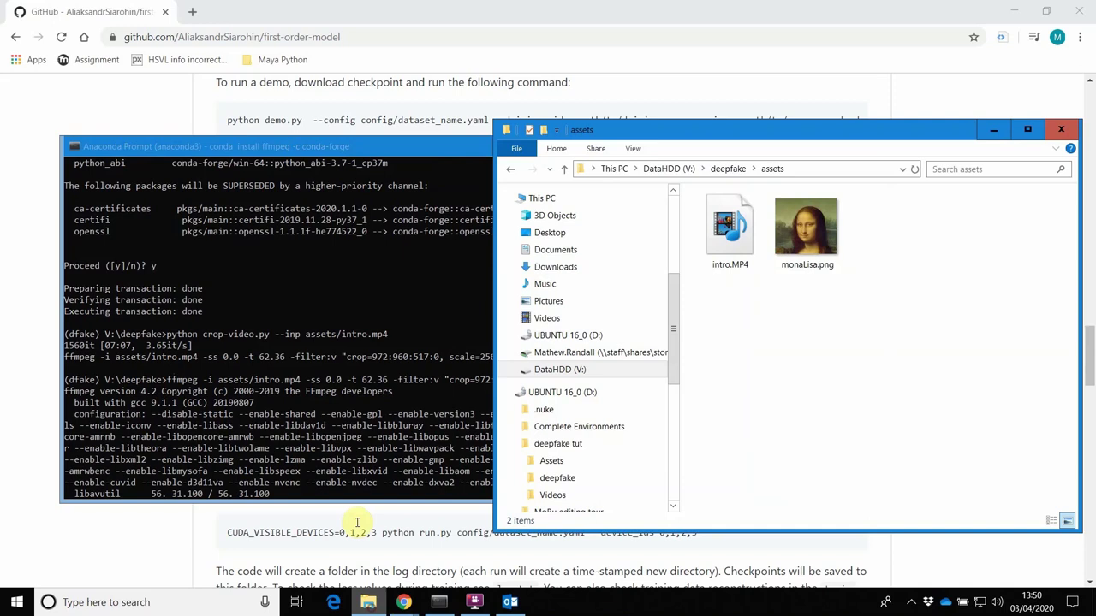
click(729, 167)
drag(764, 134, 672, 105)
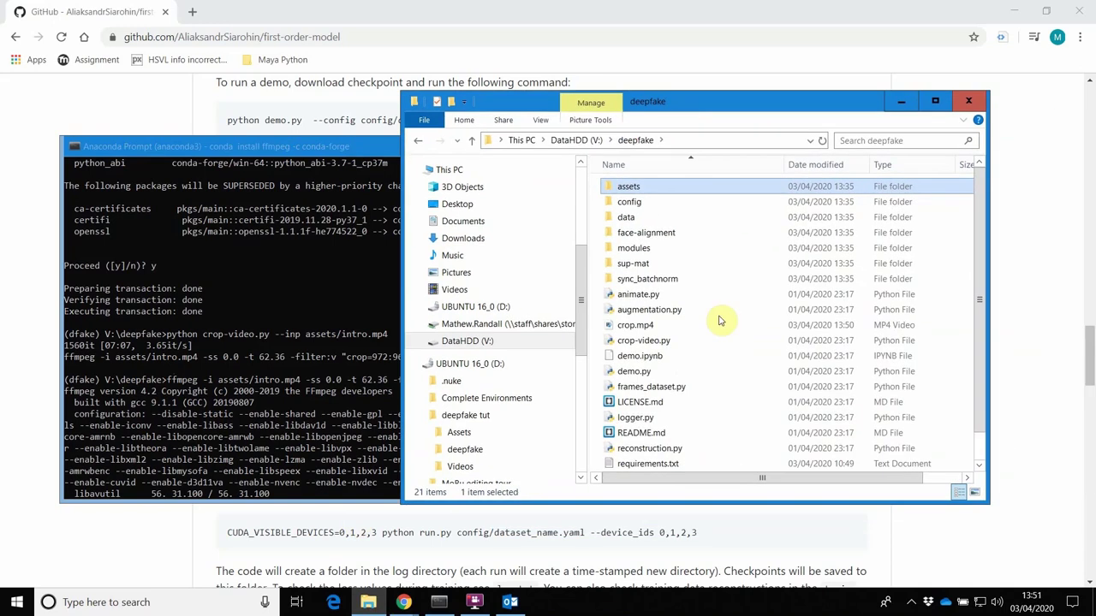
click(639, 328)
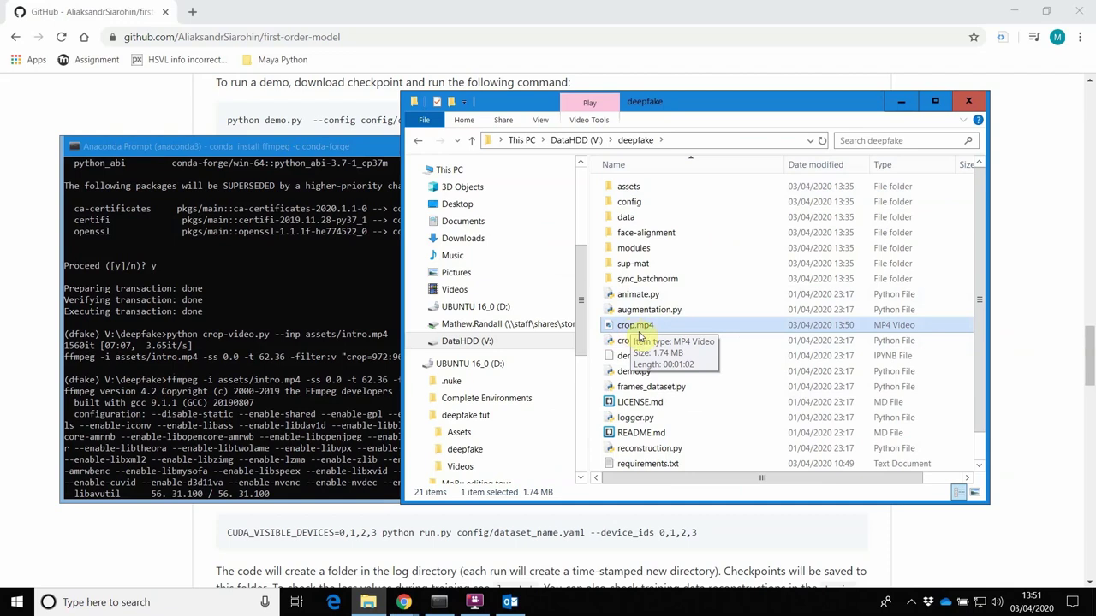
Launch VLC media player and add crop.mp4 from the deepfake folder to its playlist
click(144, 599)
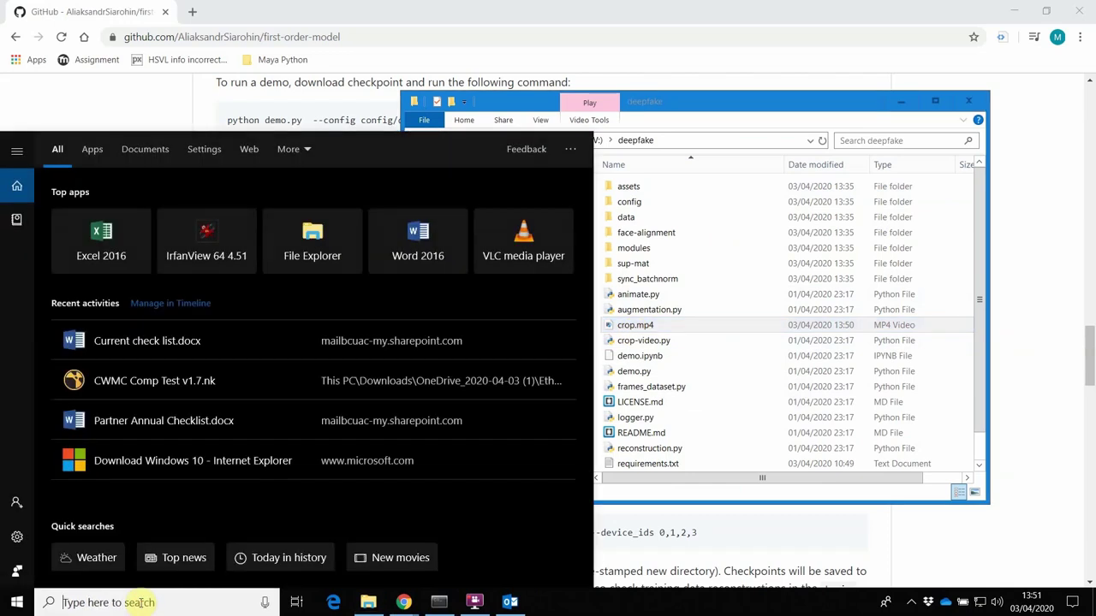
text(vlc)
key(Escape)
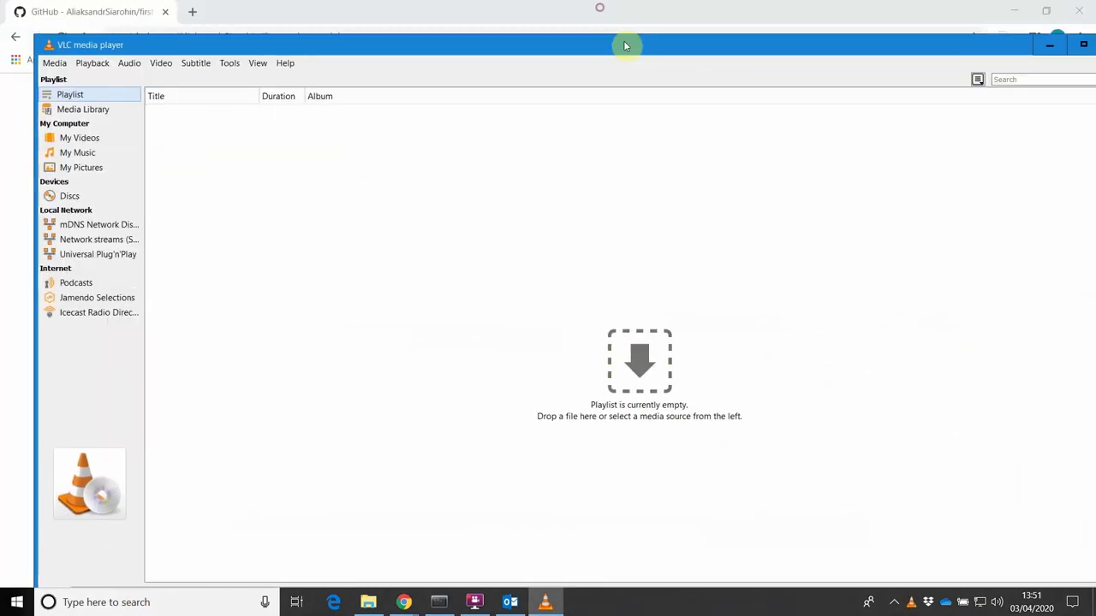
drag(916, 40, 485, 95)
click(722, 102)
drag(677, 325, 321, 343)
click(294, 96)
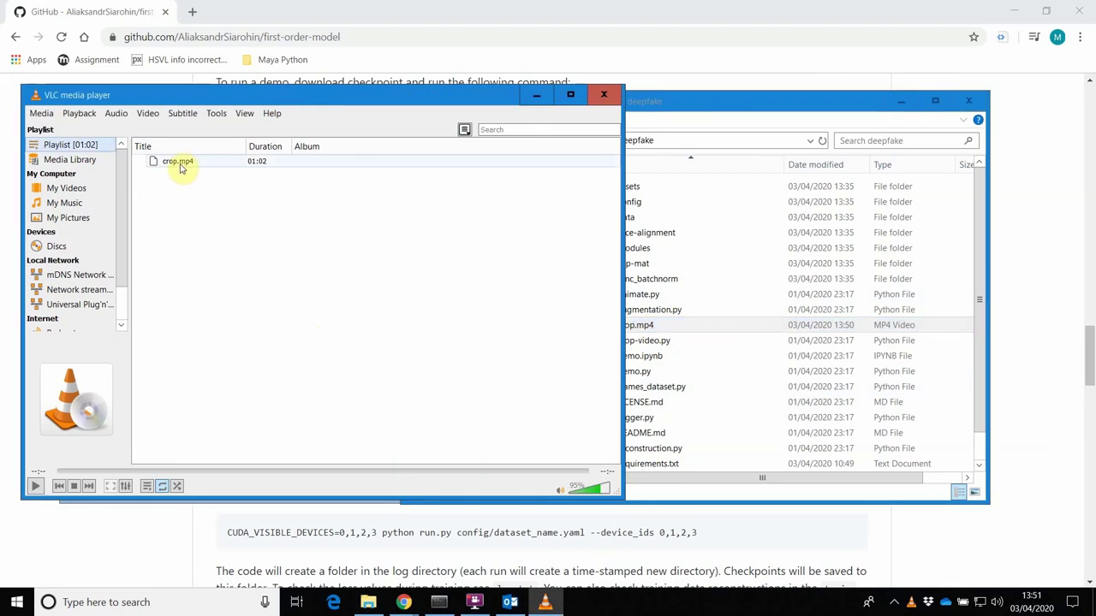
Play crop.mp4 in VLC to check the cropped video, moving the player window over the folder window
click(180, 165)
double_click(180, 165)
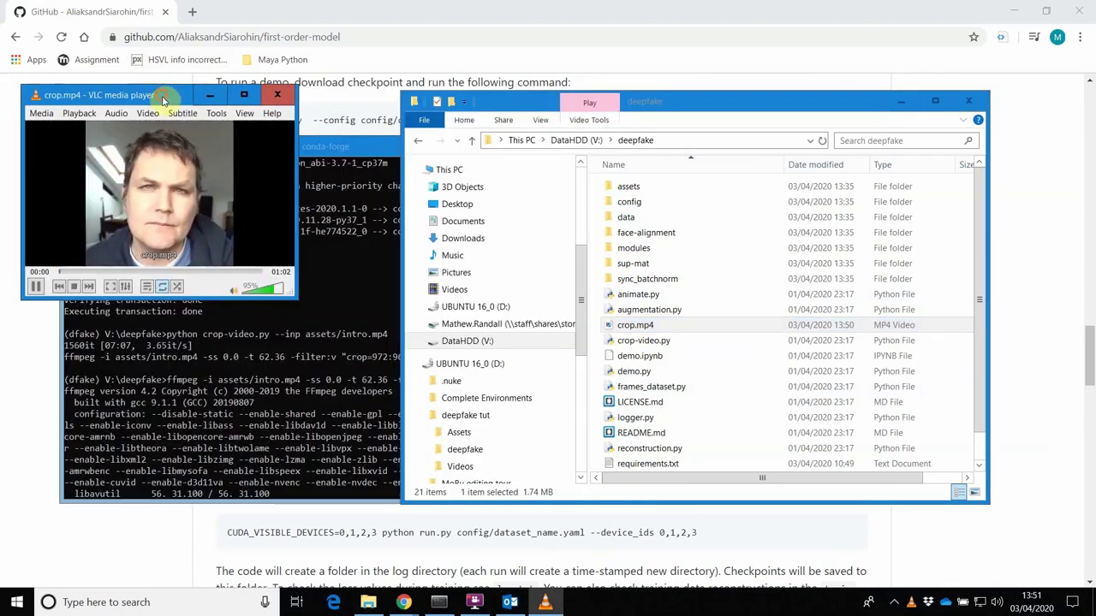
drag(166, 95, 504, 116)
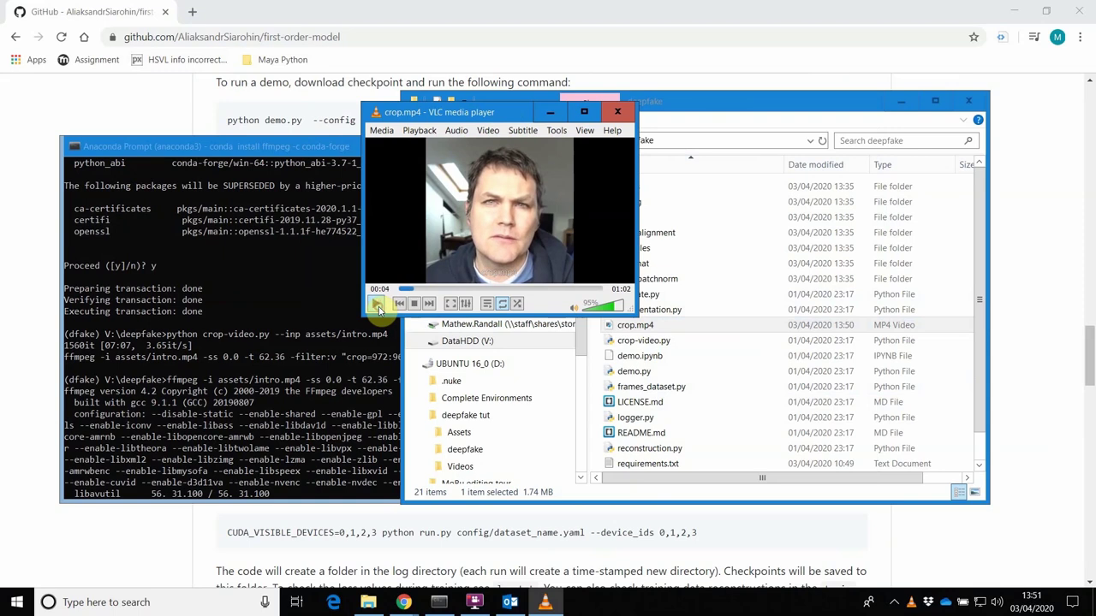
Close VLC, move crop.mp4 into the deepfake folder's assets subfolder, and open that subfolder
click(377, 304)
click(617, 112)
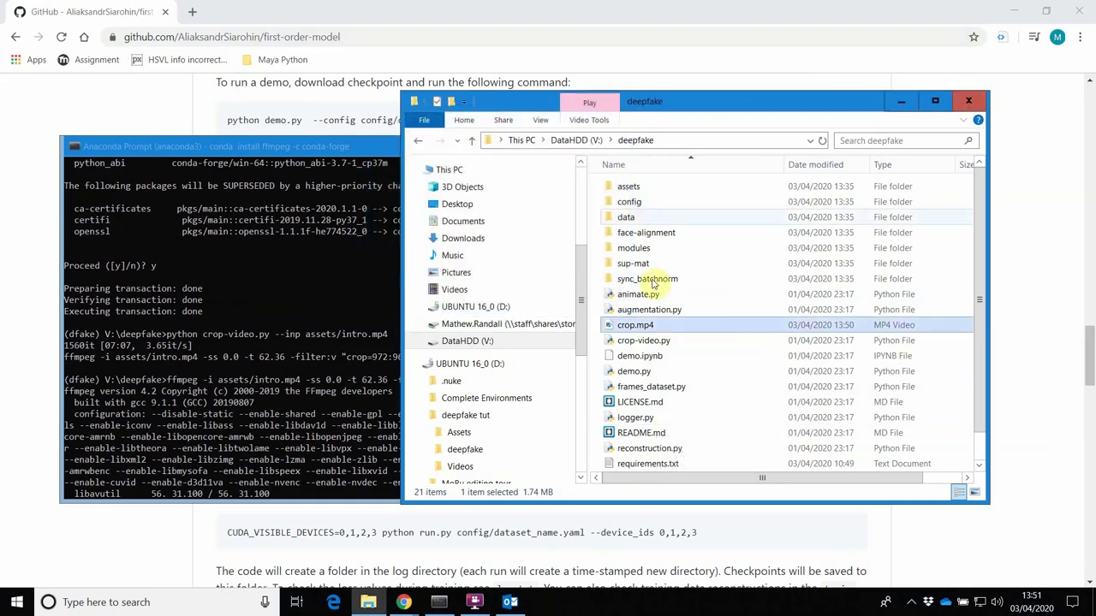
drag(641, 327, 633, 188)
double_click(632, 186)
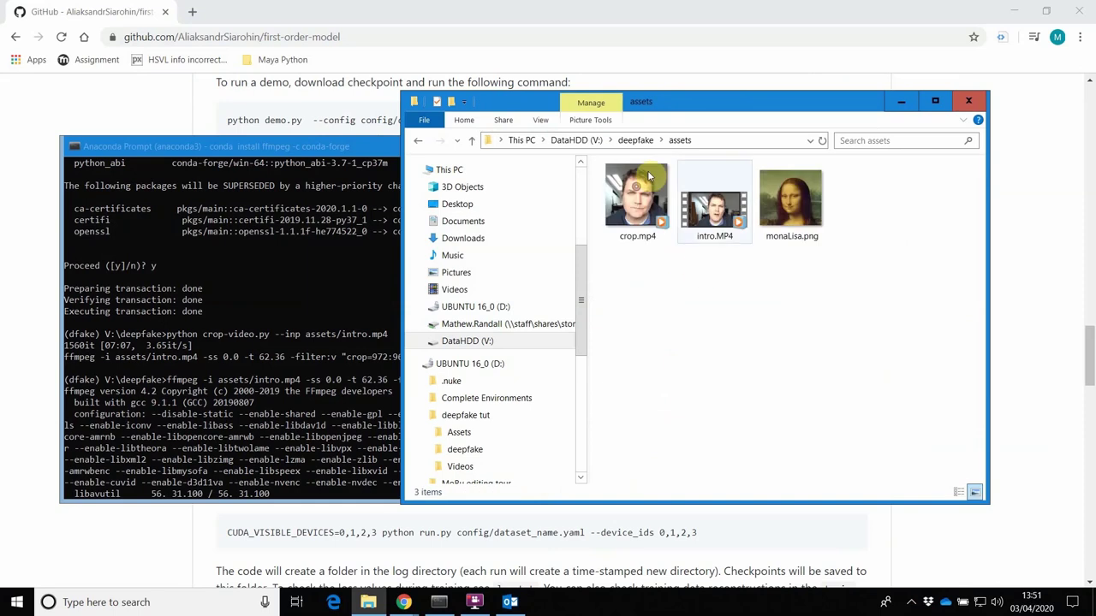
Review the ffmpeg output in the prompt, and launch VLC media player with crop.mp4 from the assets folder in its playlist
click(292, 148)
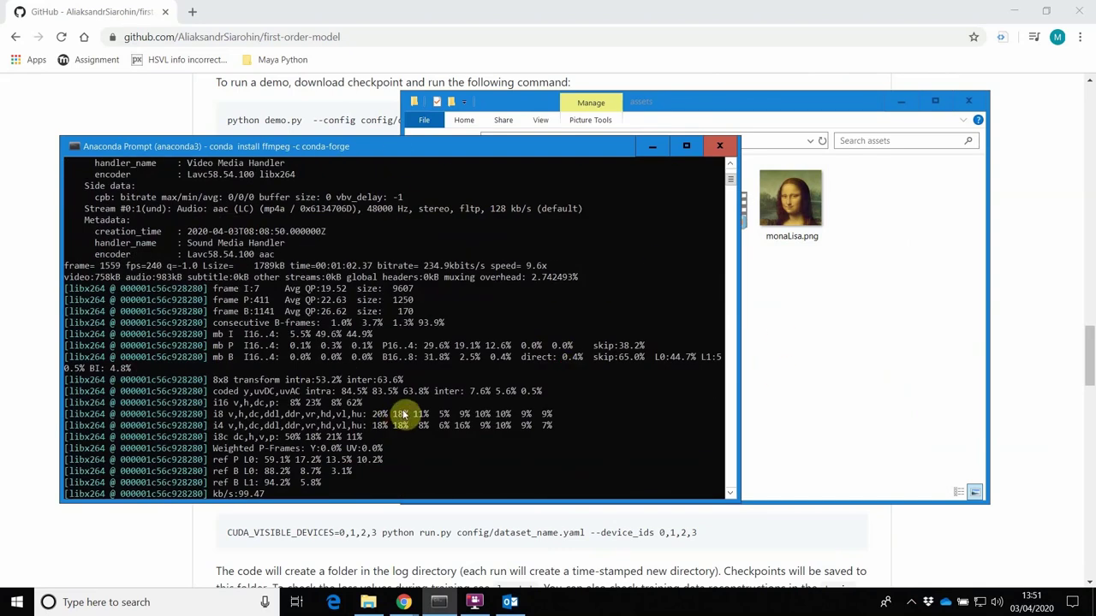
click(808, 311)
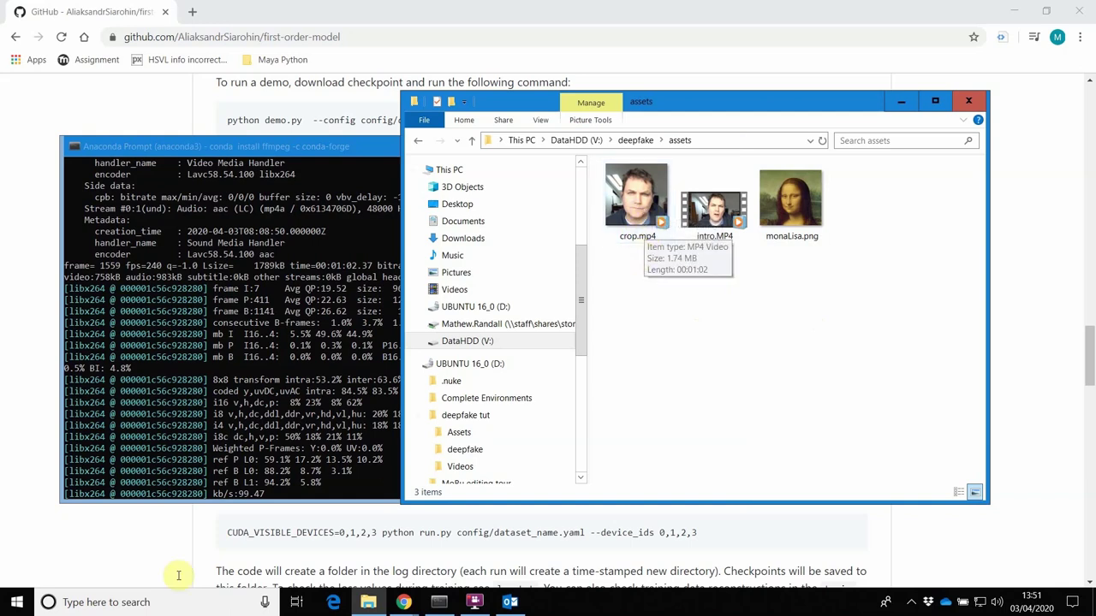
click(155, 602)
text(vlc)
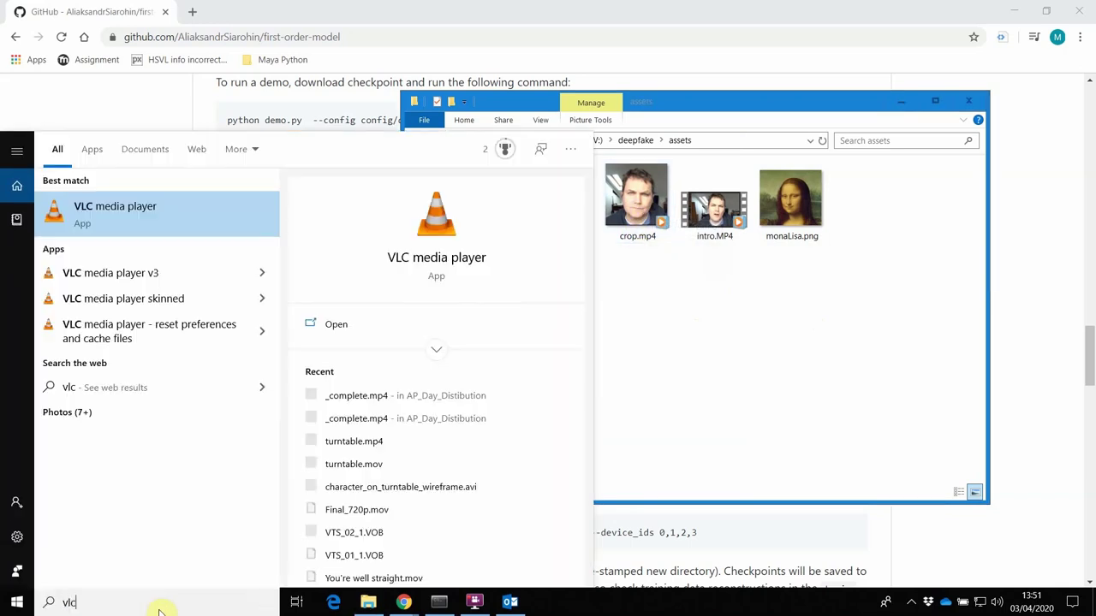
key(Return)
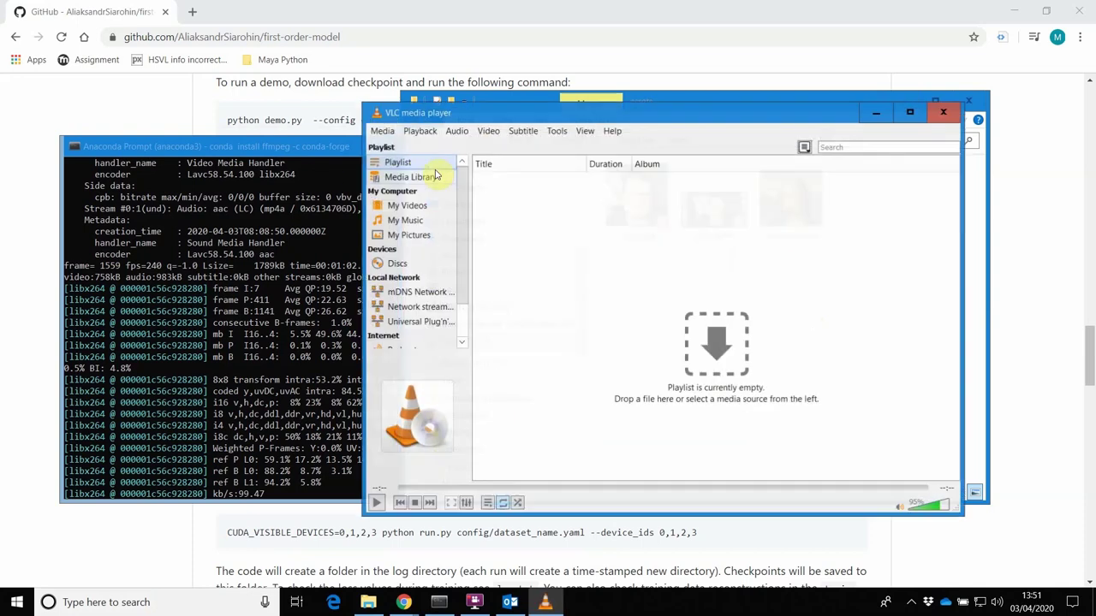
drag(606, 118, 505, 192)
drag(655, 167, 629, 391)
drag(545, 188, 539, 45)
Play crop.mp4 in VLC and pause it near the start, and look through the player's video options, including Take Snapshot
double_click(417, 114)
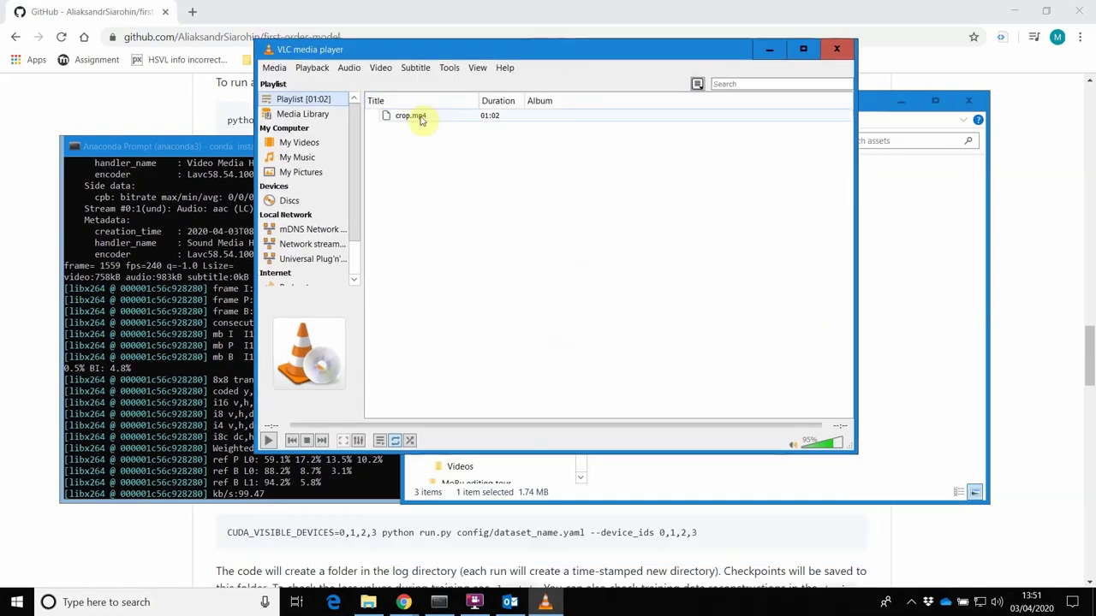
click(268, 241)
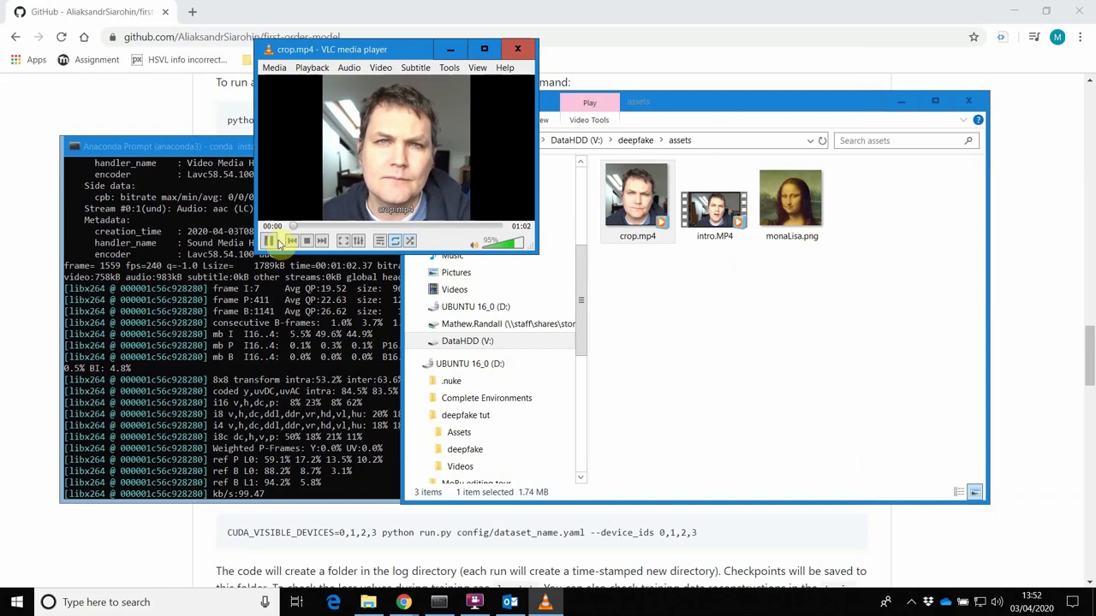
click(300, 68)
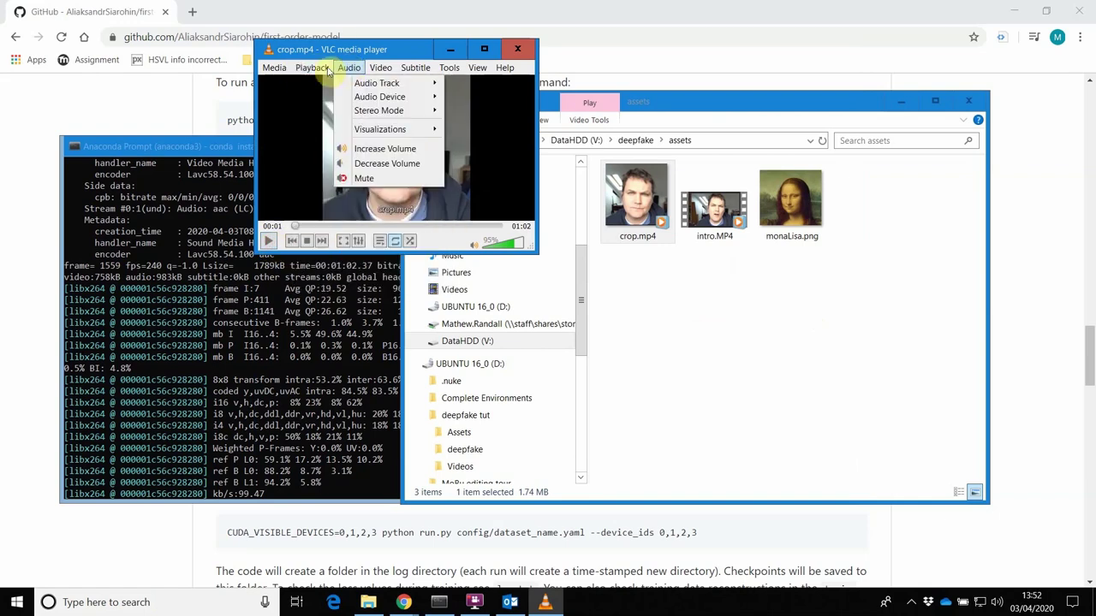
mouse_move(367, 71)
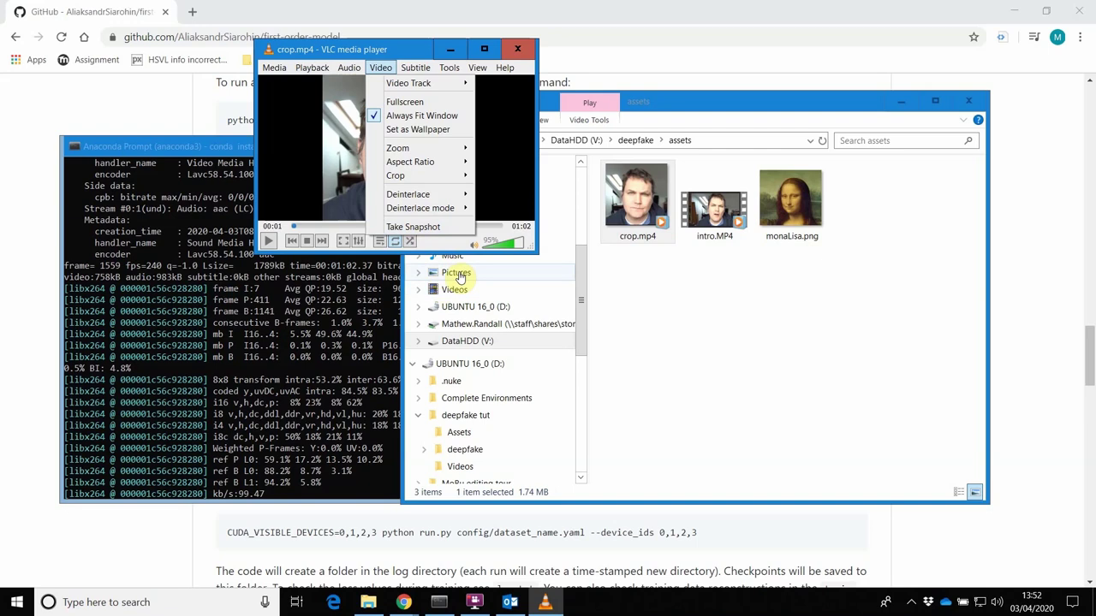
click(781, 274)
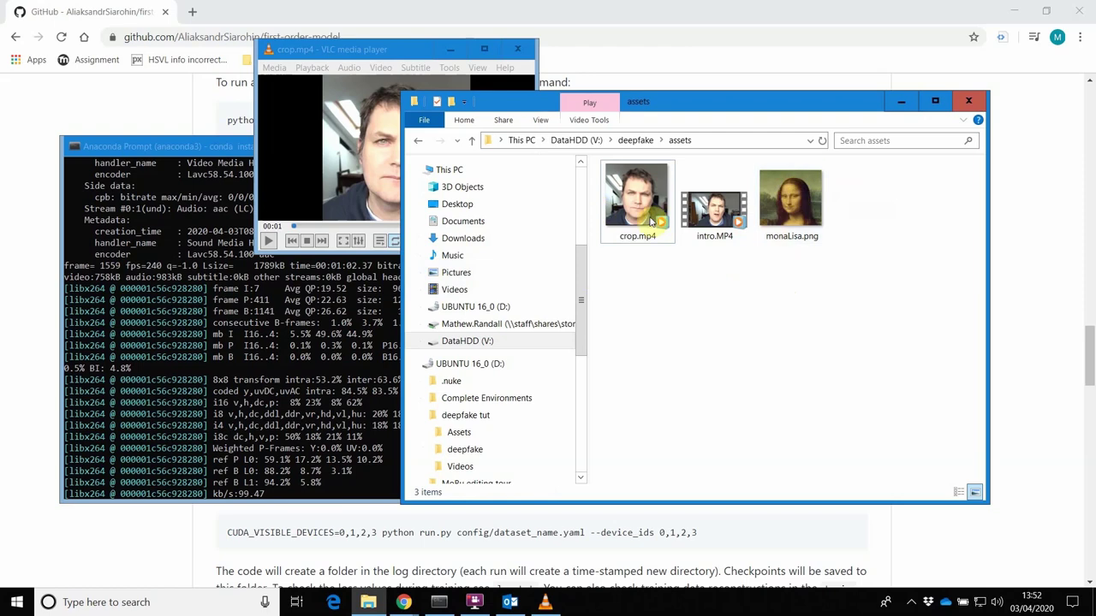
View monaLisa.png from the assets folder in the image viewer and close it again
mouse_move(650, 222)
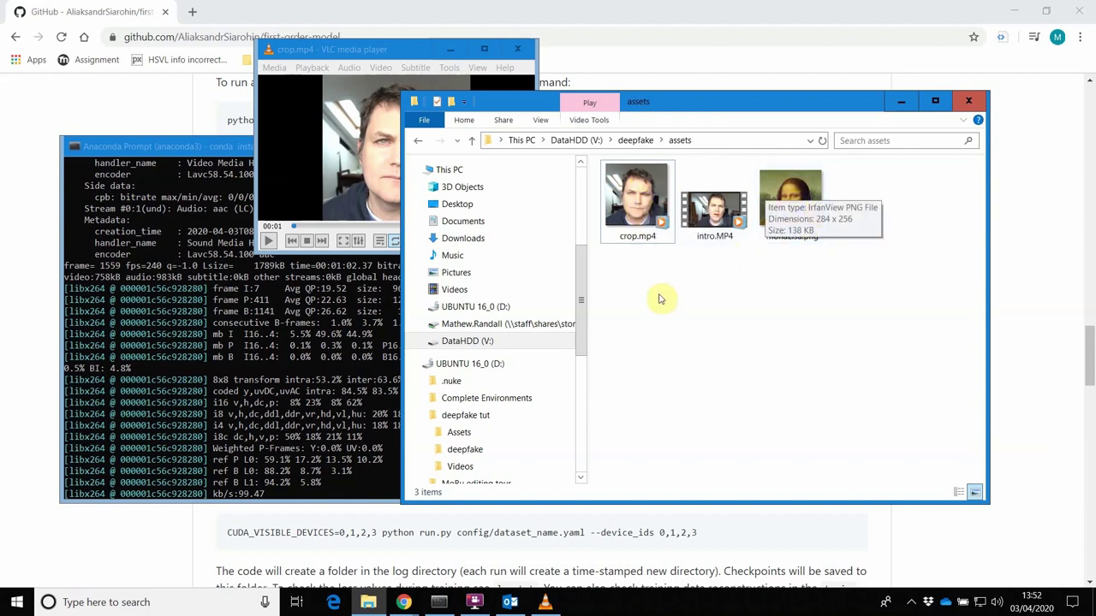
click(638, 214)
click(789, 212)
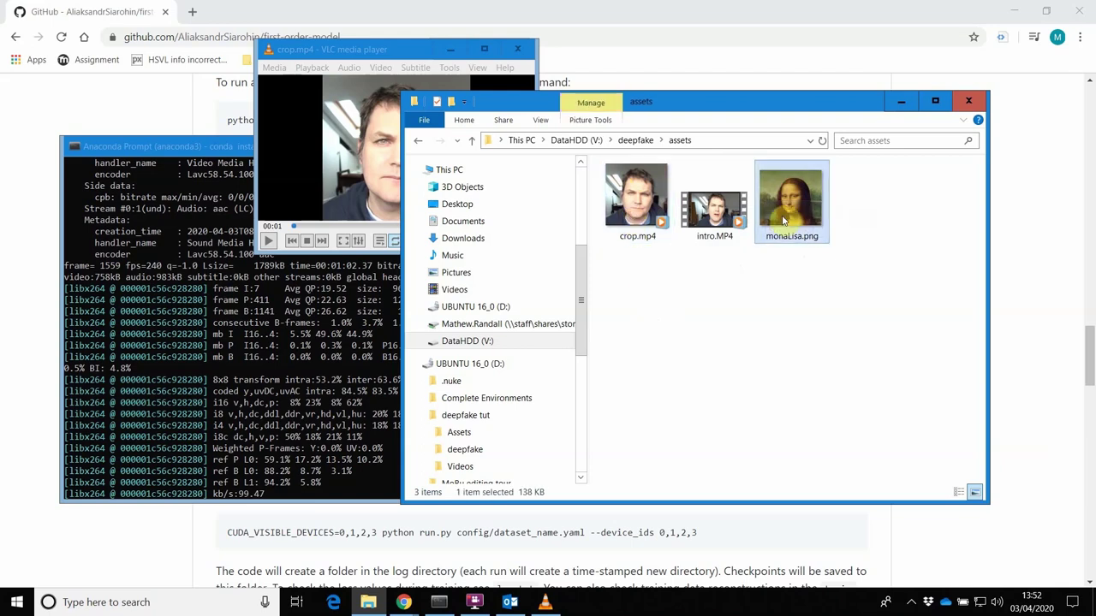
double_click(792, 205)
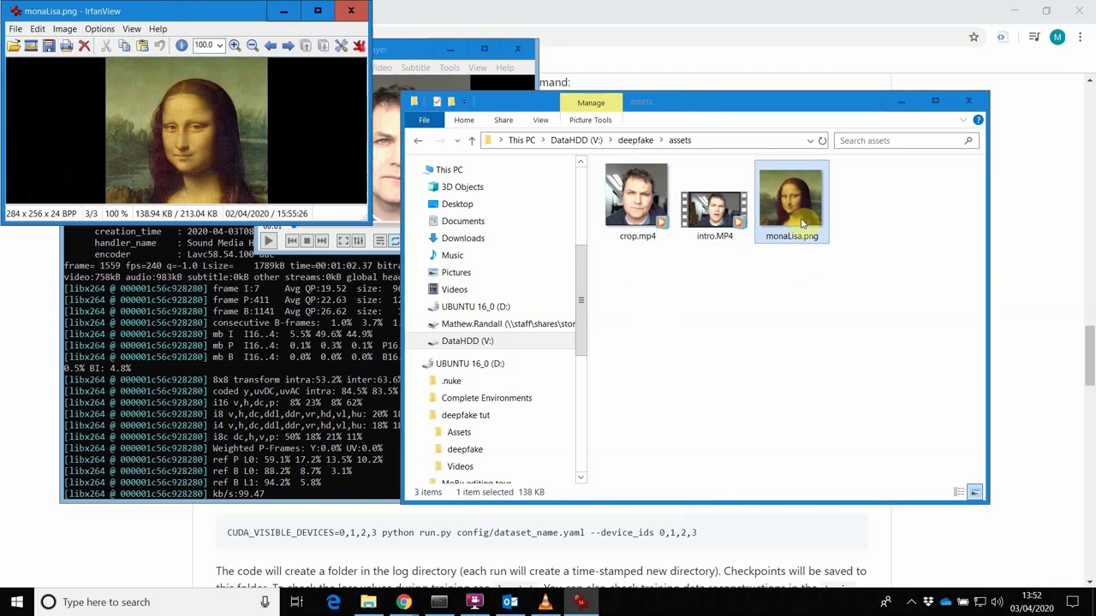
click(364, 7)
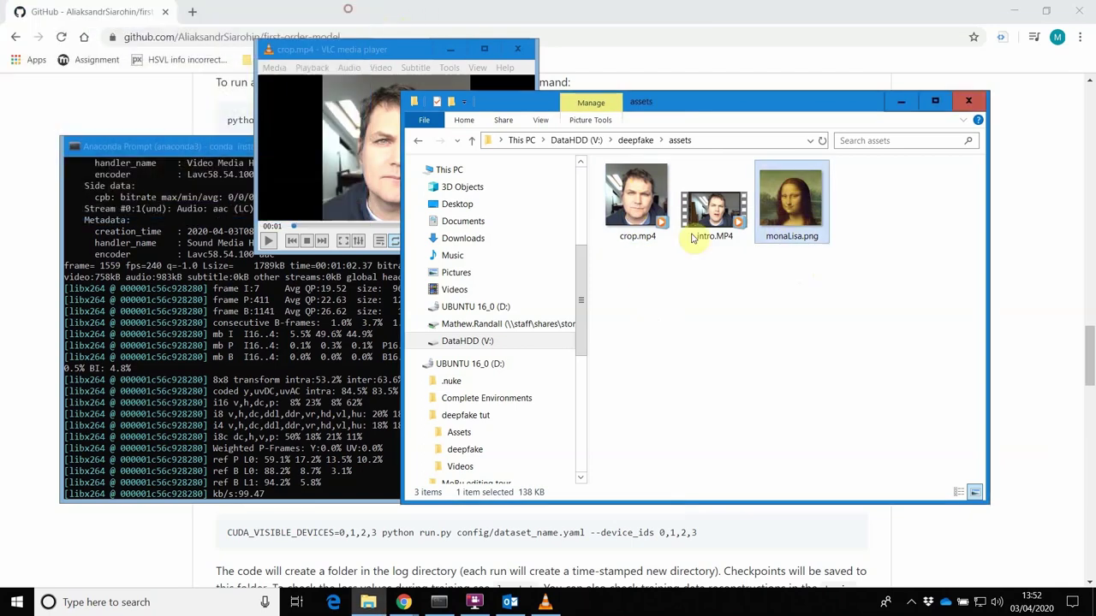
Check the image dimensions in the detailed file properties of monaLisa.png, and close the properties
right_click(781, 221)
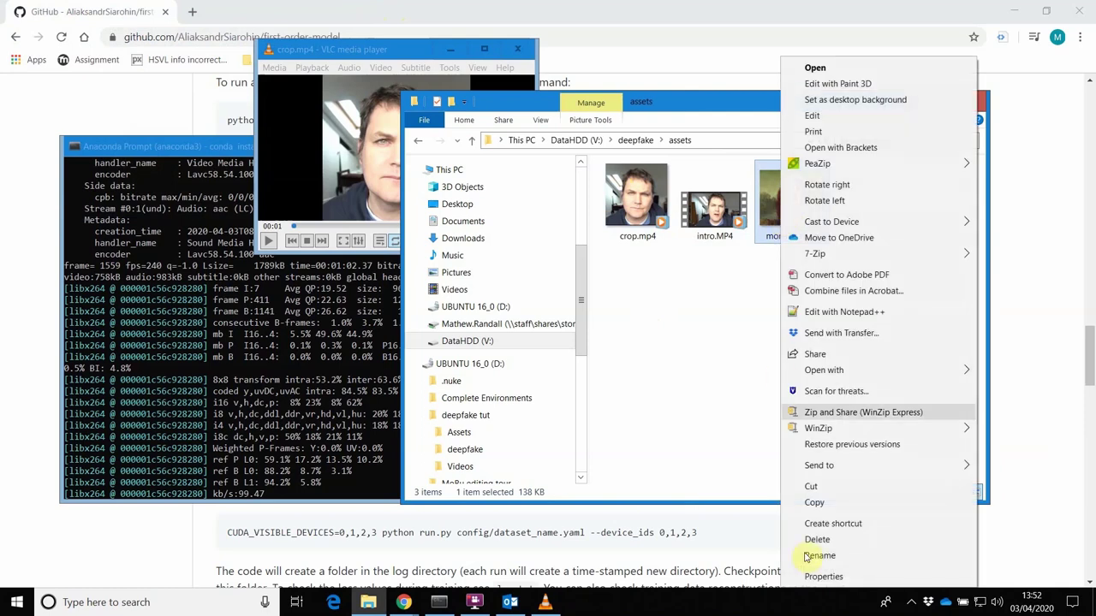
click(832, 578)
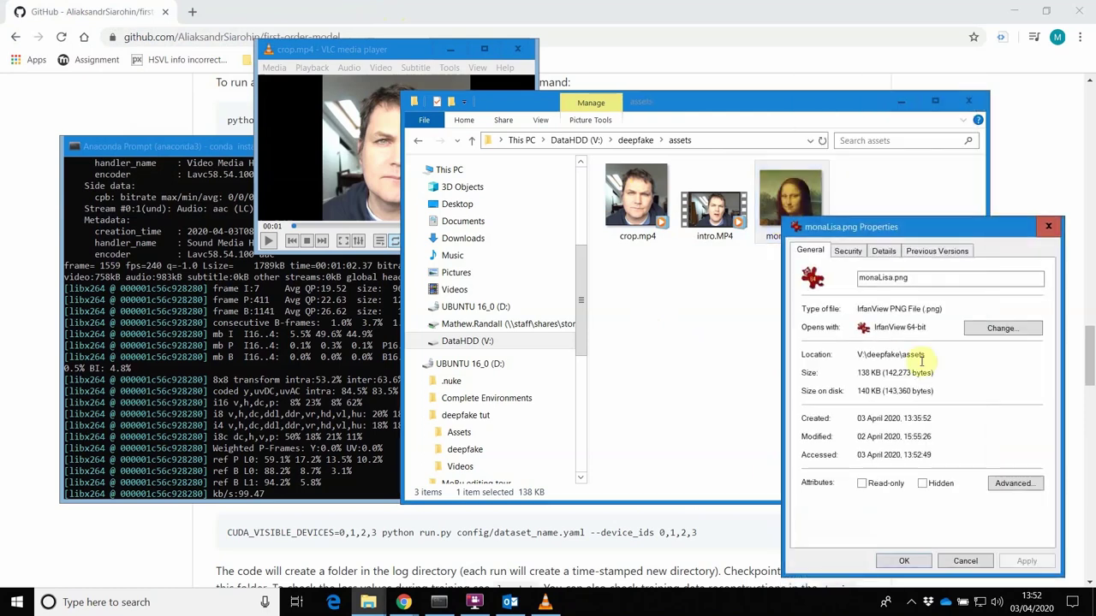
click(848, 251)
click(882, 251)
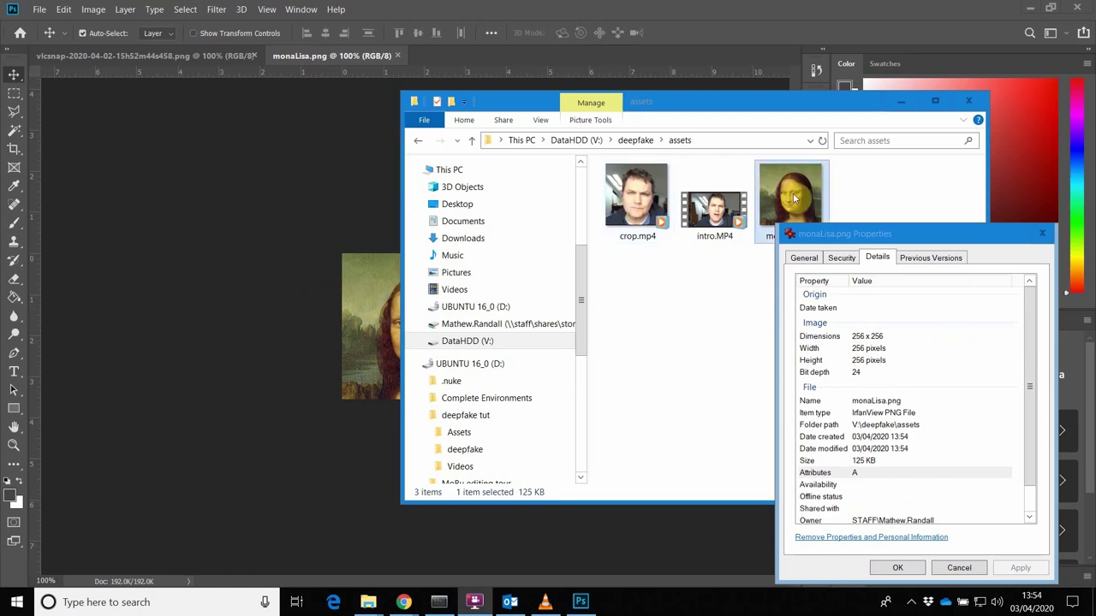
drag(899, 232, 789, 256)
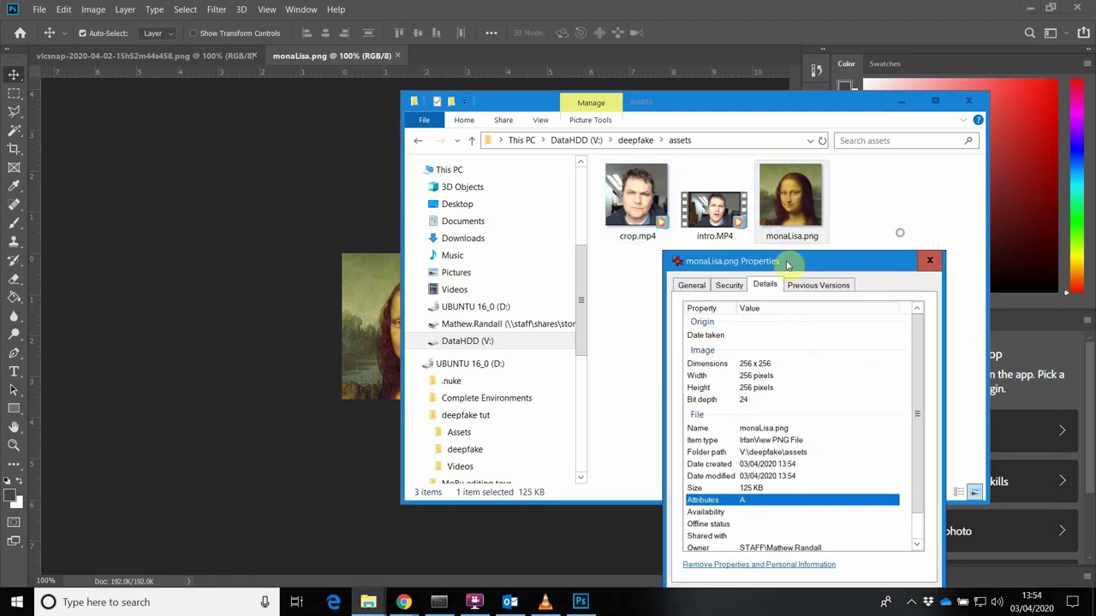
click(937, 260)
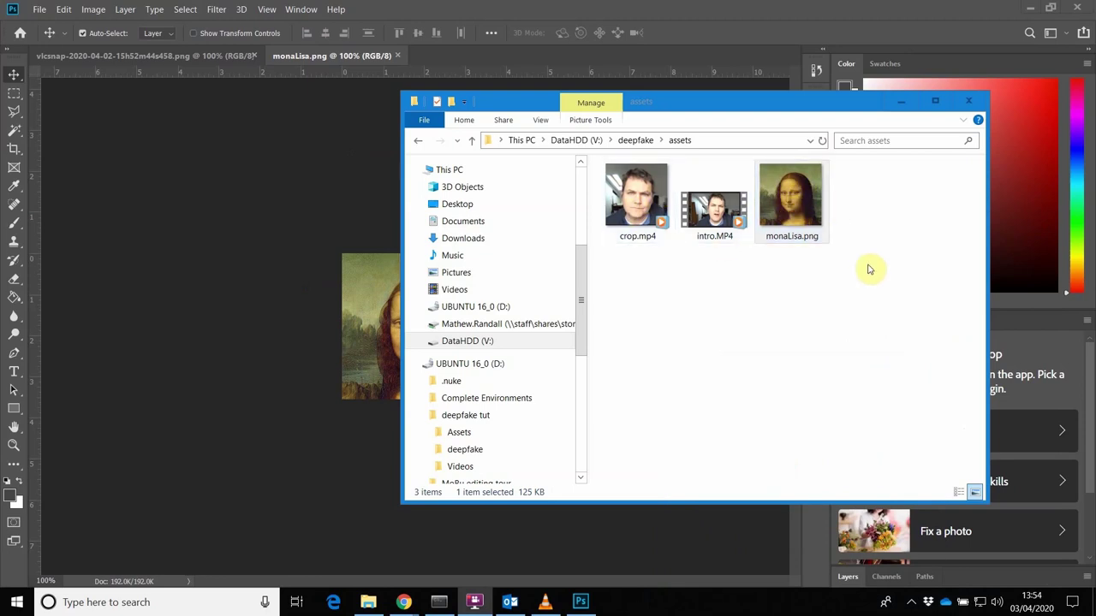
Switch to the first-order-model GitHub page and highlight the python demo.py command under Animation Demo
mouse_move(404, 602)
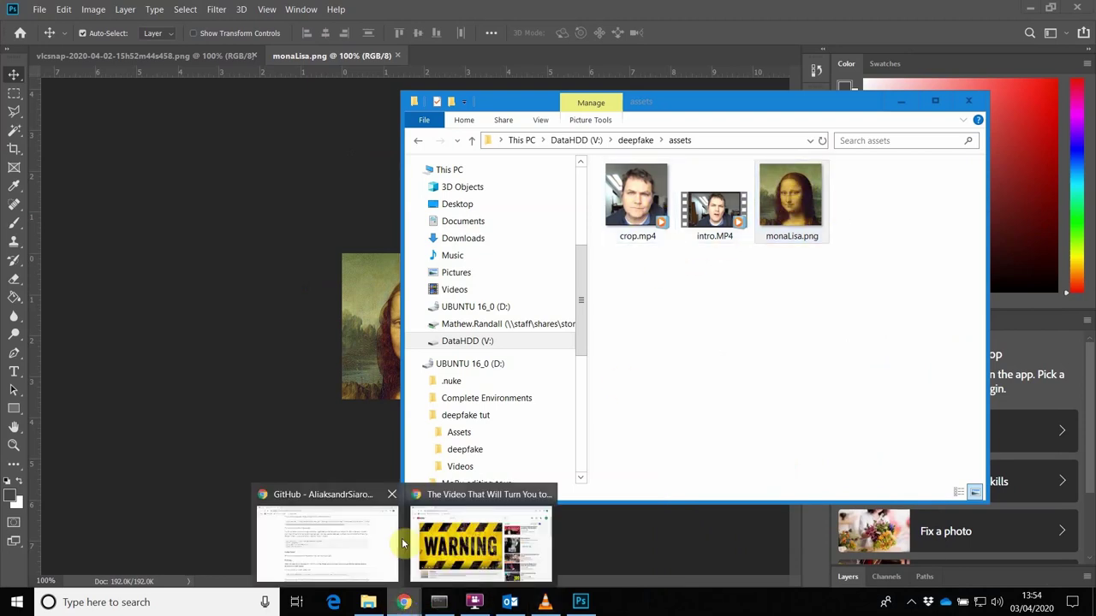
click(348, 528)
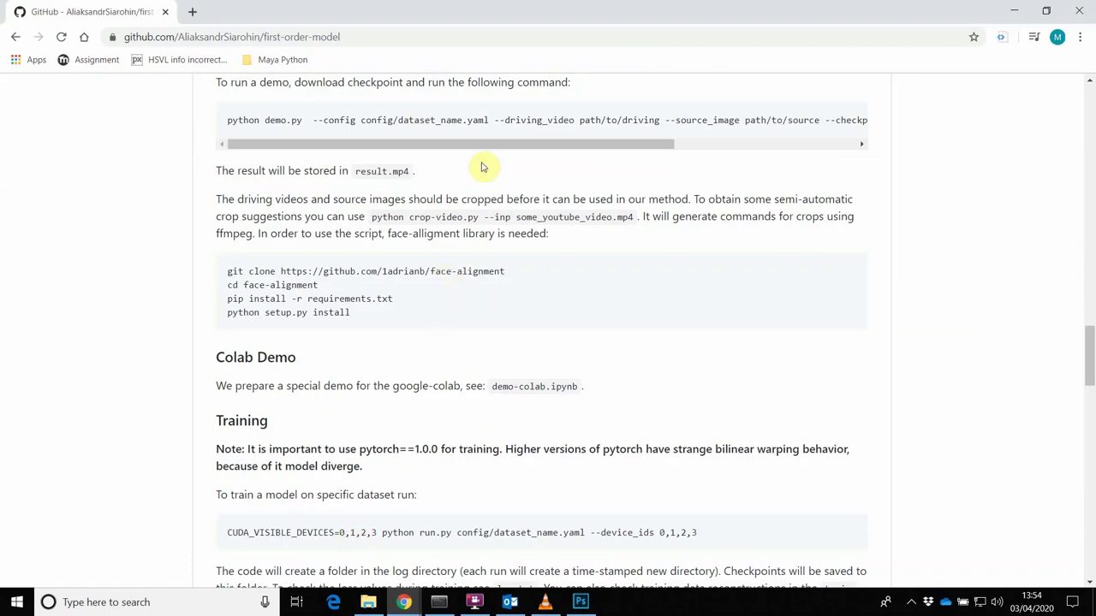
scroll(476, 178, up, 2)
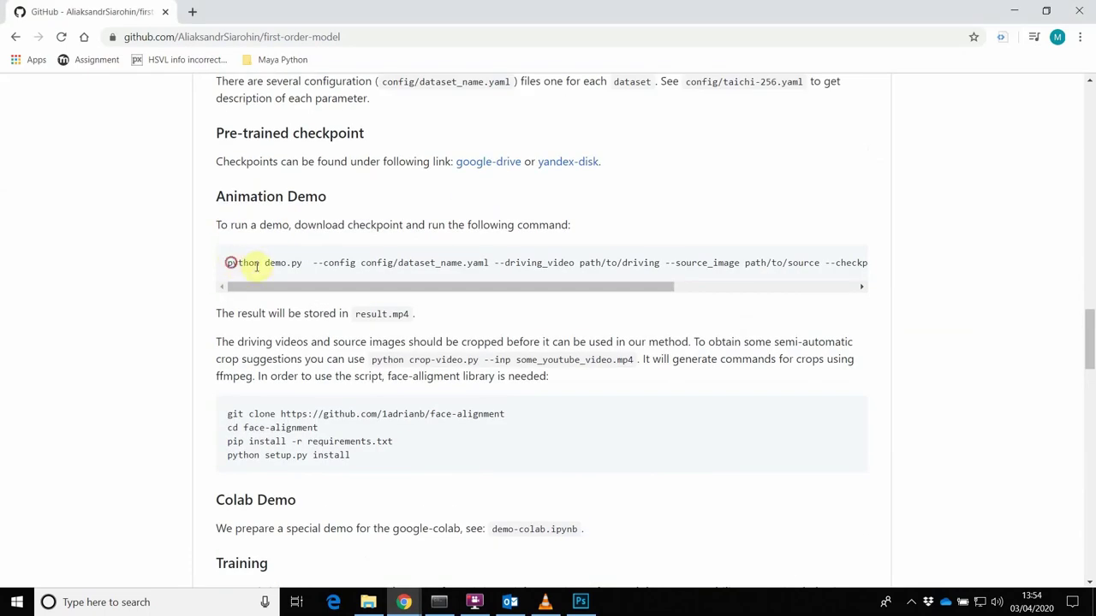
drag(232, 263, 453, 298)
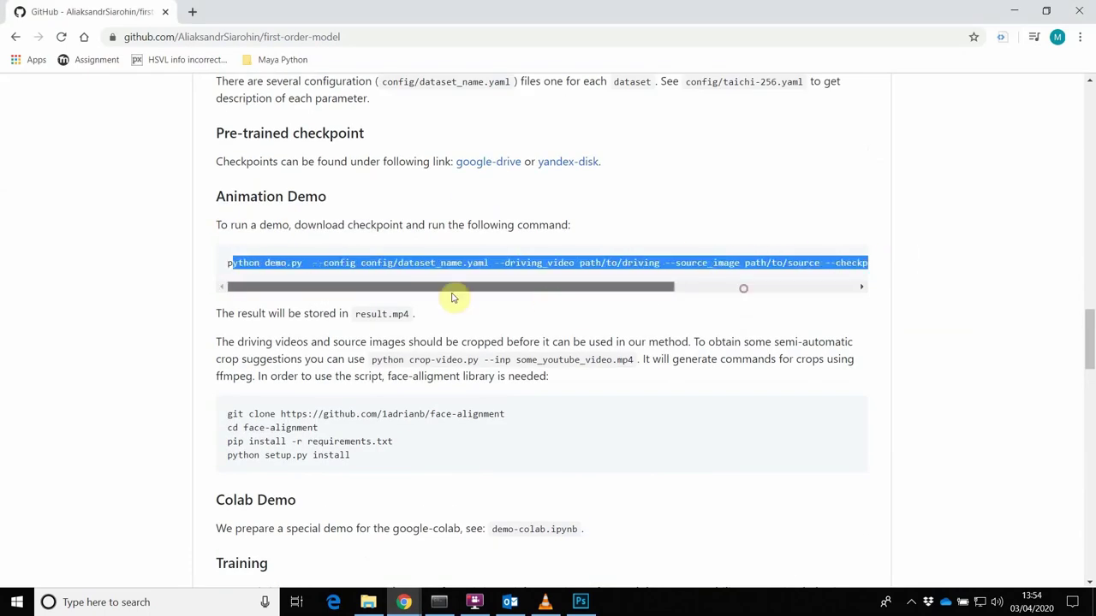
Locate demo.py in the deepfake folder in File Explorer, and compare with the Animation Demo instructions on the GitHub page
click(368, 602)
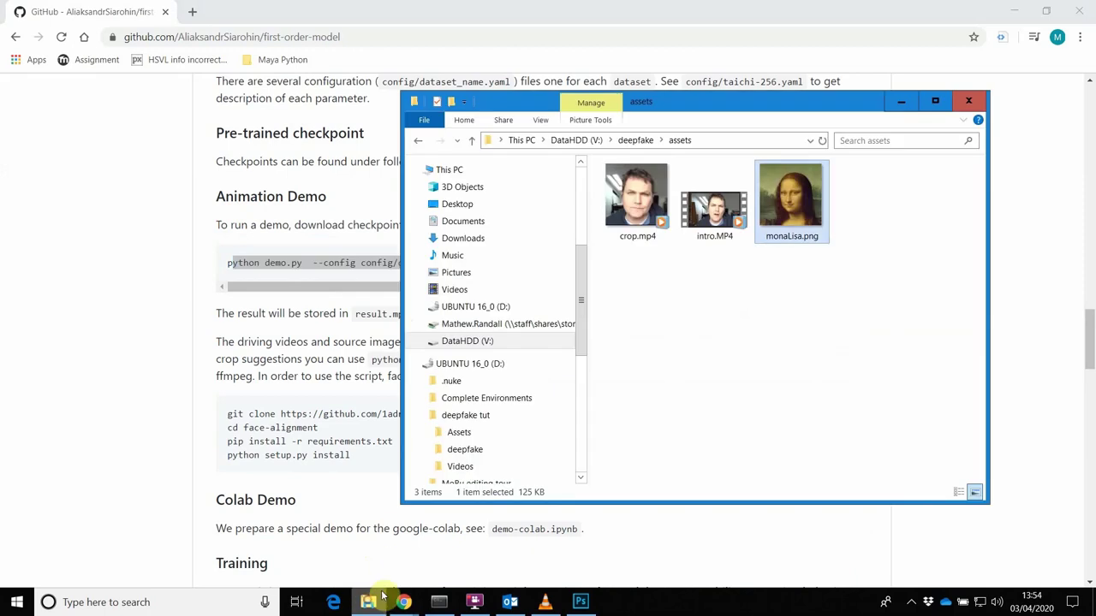
click(509, 341)
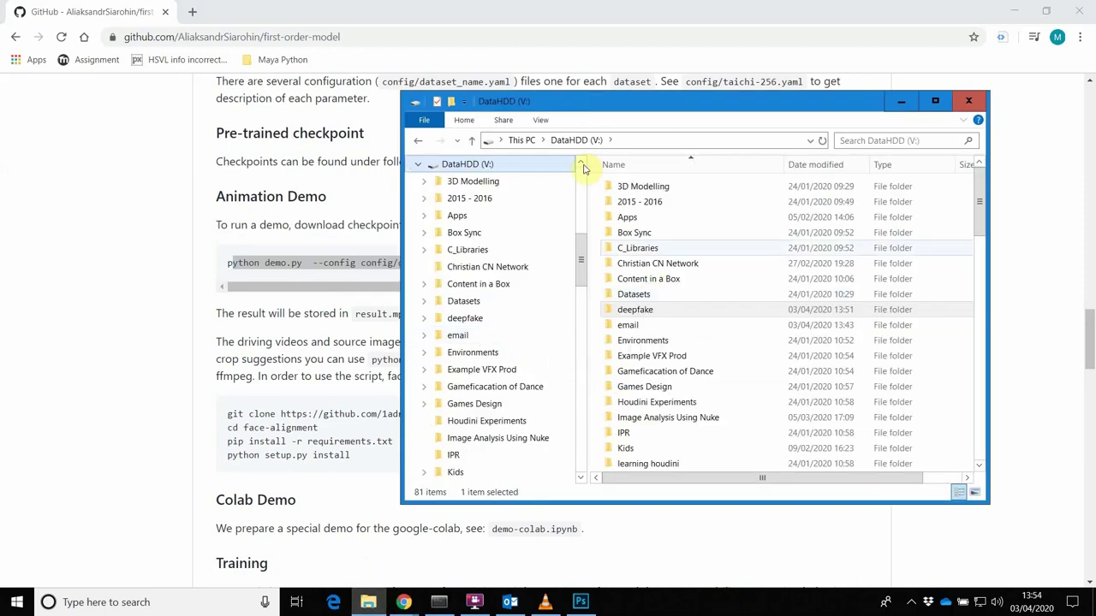
click(417, 141)
click(636, 141)
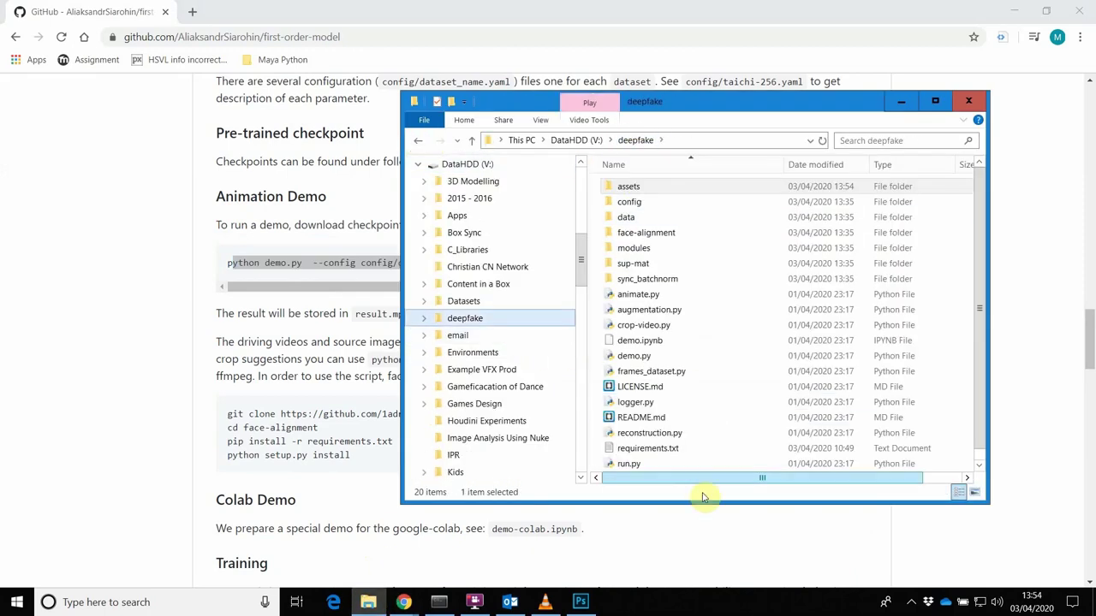
scroll(685, 463, down, 1)
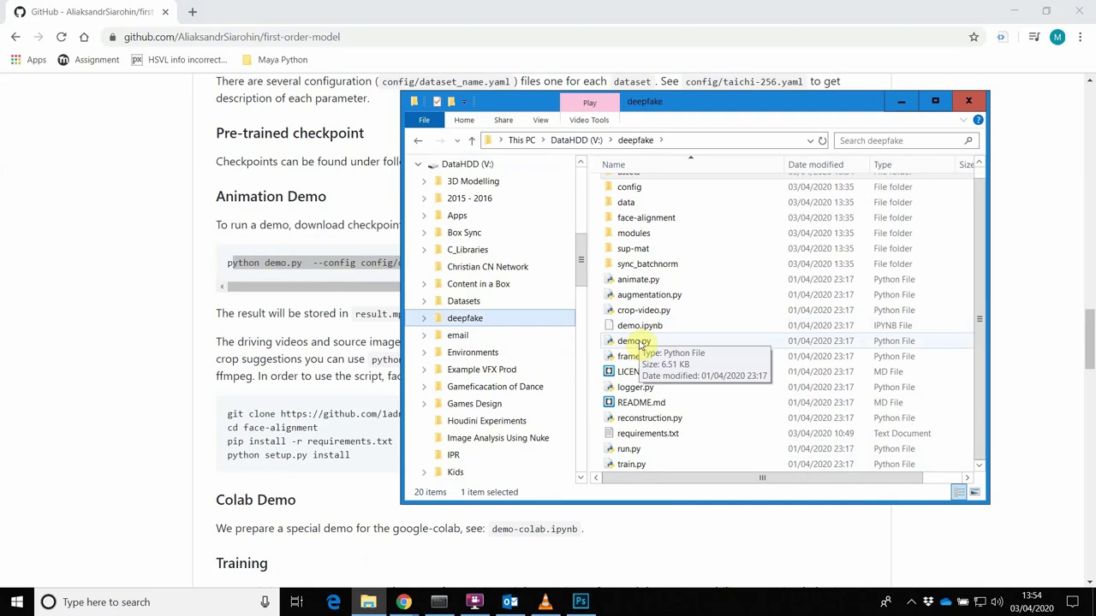
click(176, 362)
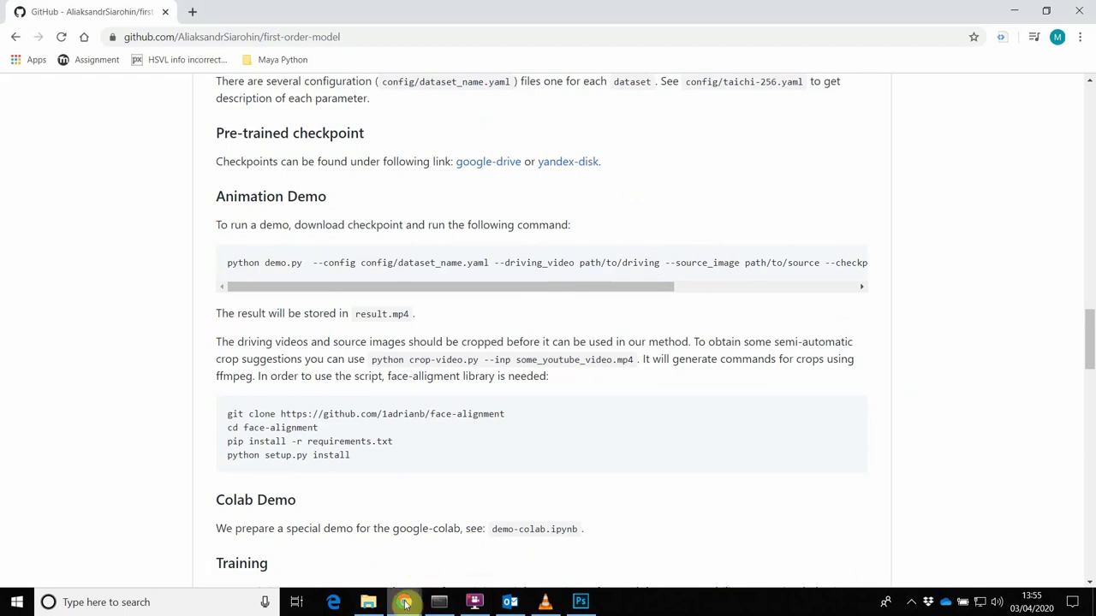
mouse_move(408, 605)
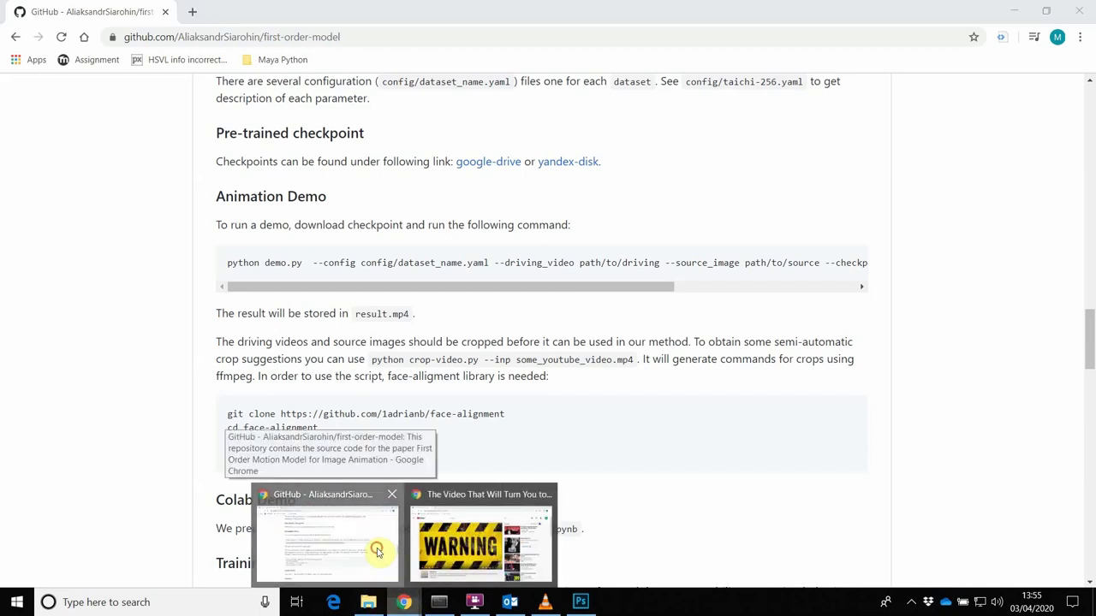
click(370, 604)
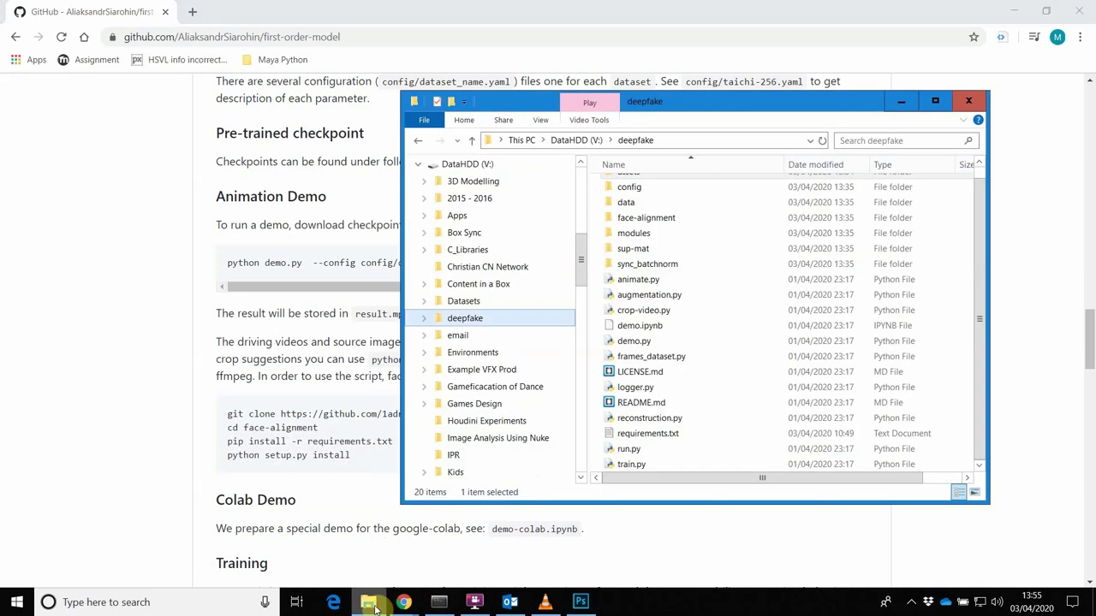
Open demo.py in Notepad and highlight the line from skimage import img_as_ubyte
right_click(634, 342)
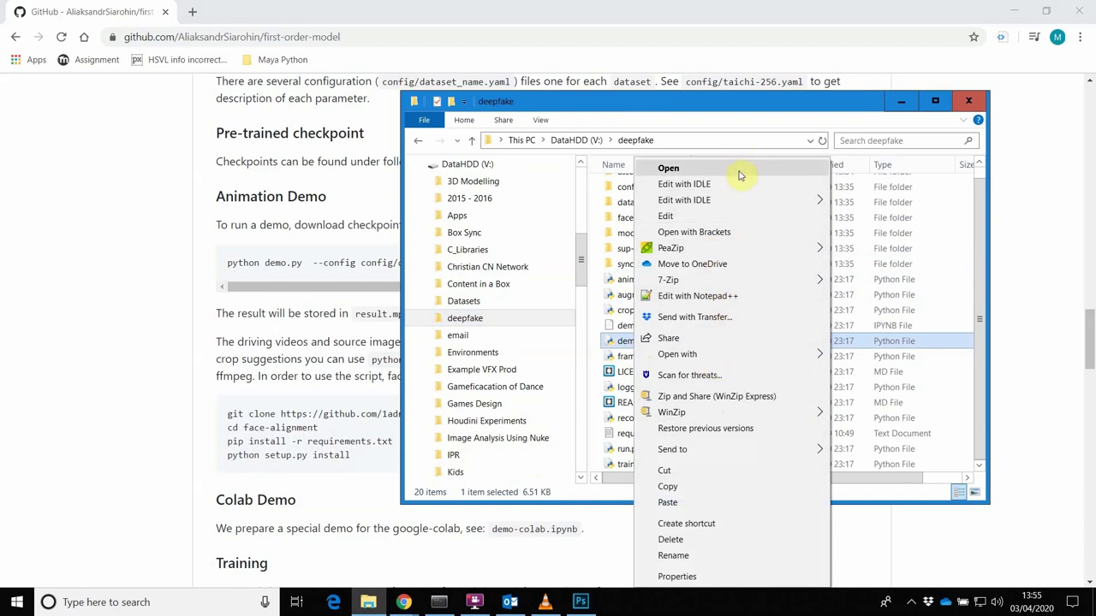
mouse_move(747, 361)
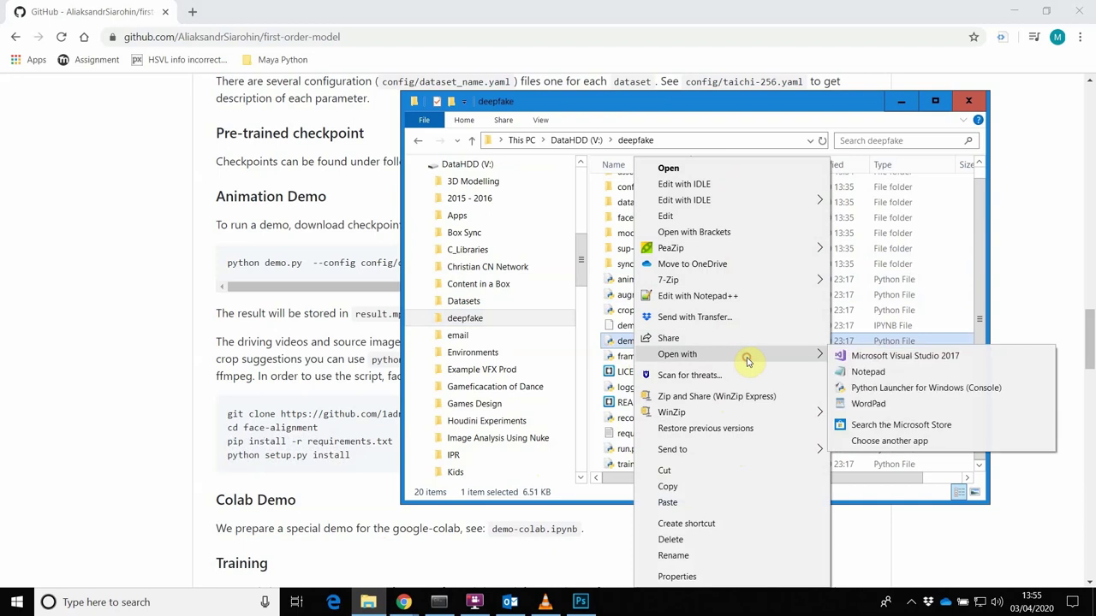
click(890, 373)
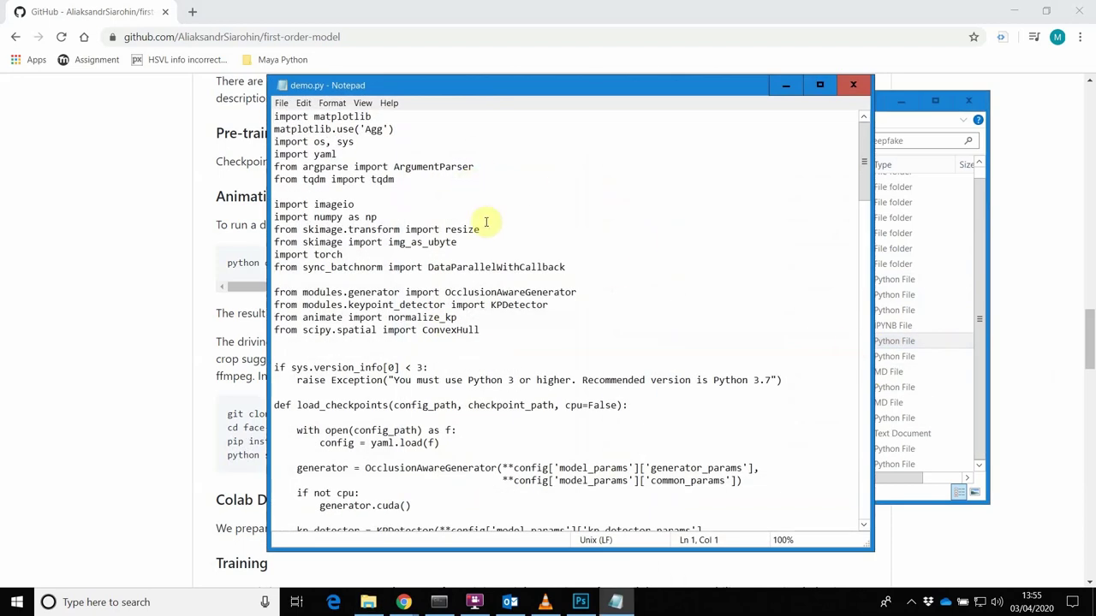
key(Return)
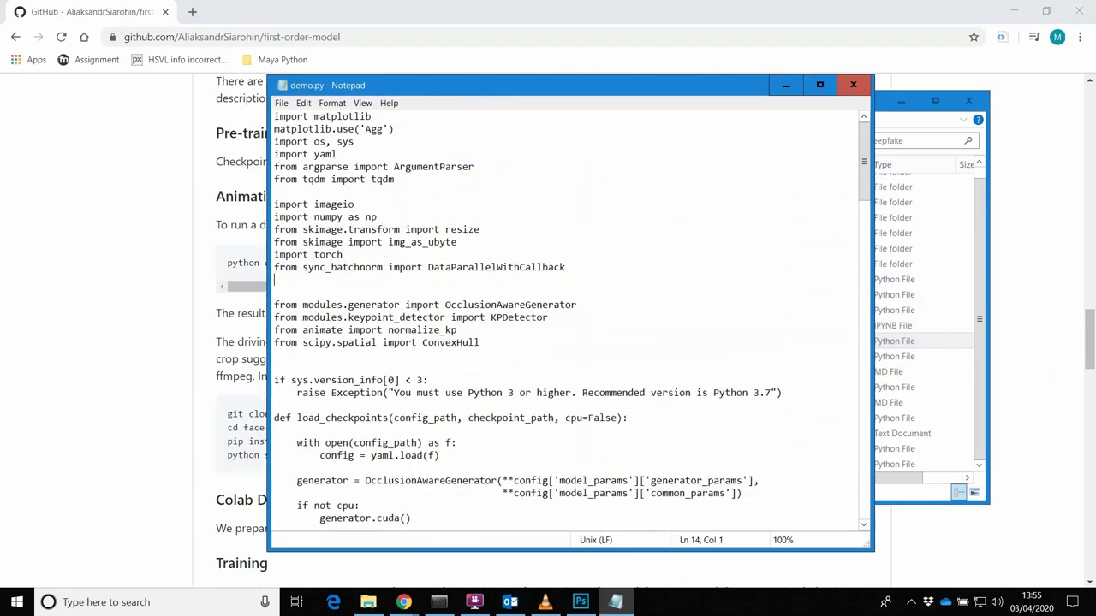
key(BackSpace)
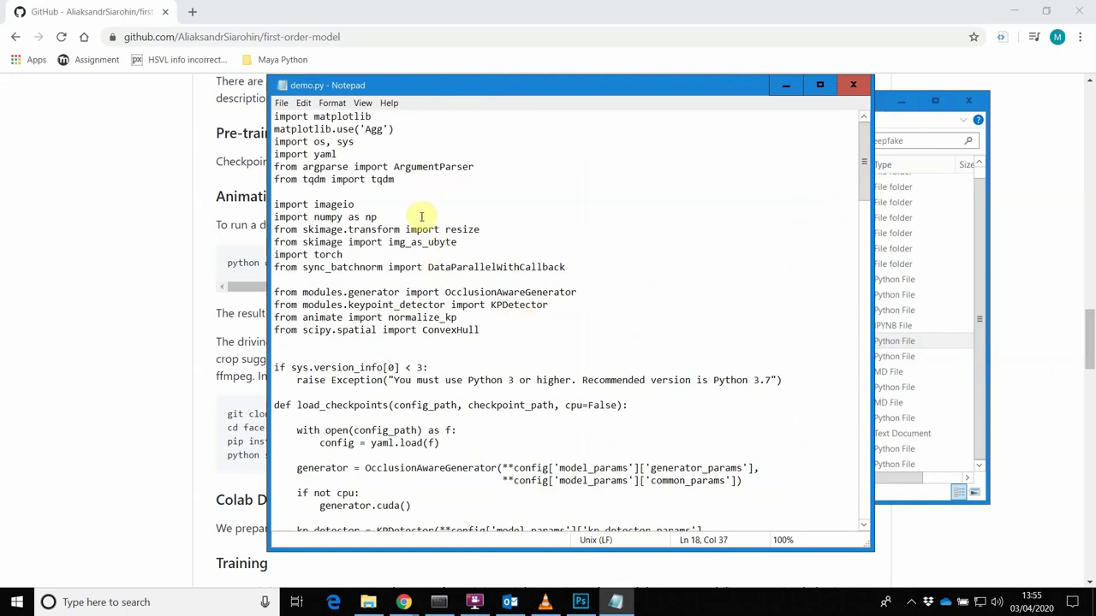
click(501, 225)
click(474, 229)
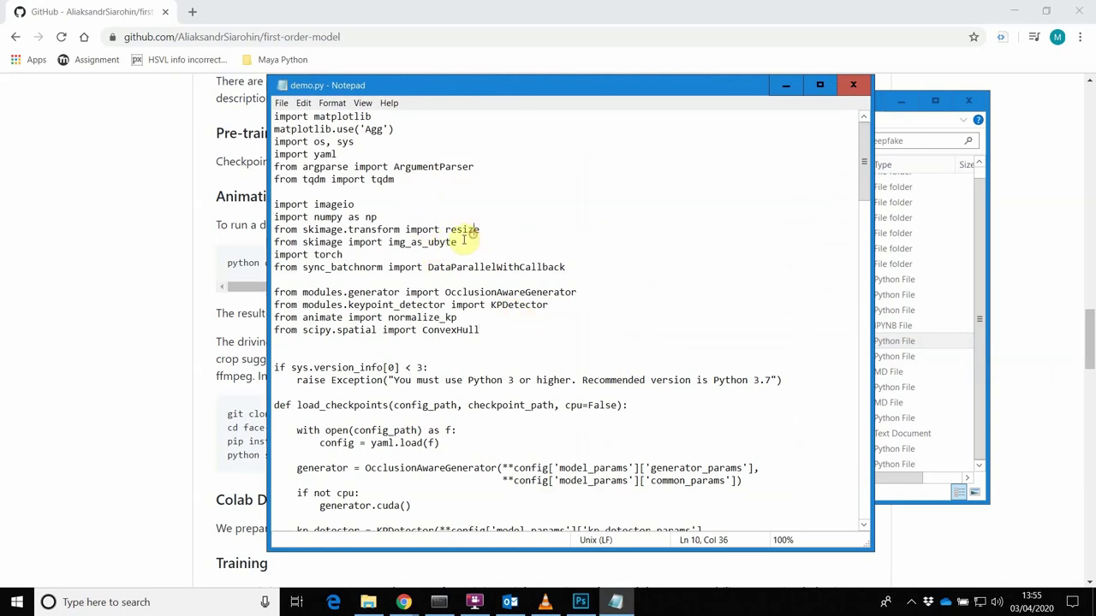
drag(467, 242, 273, 243)
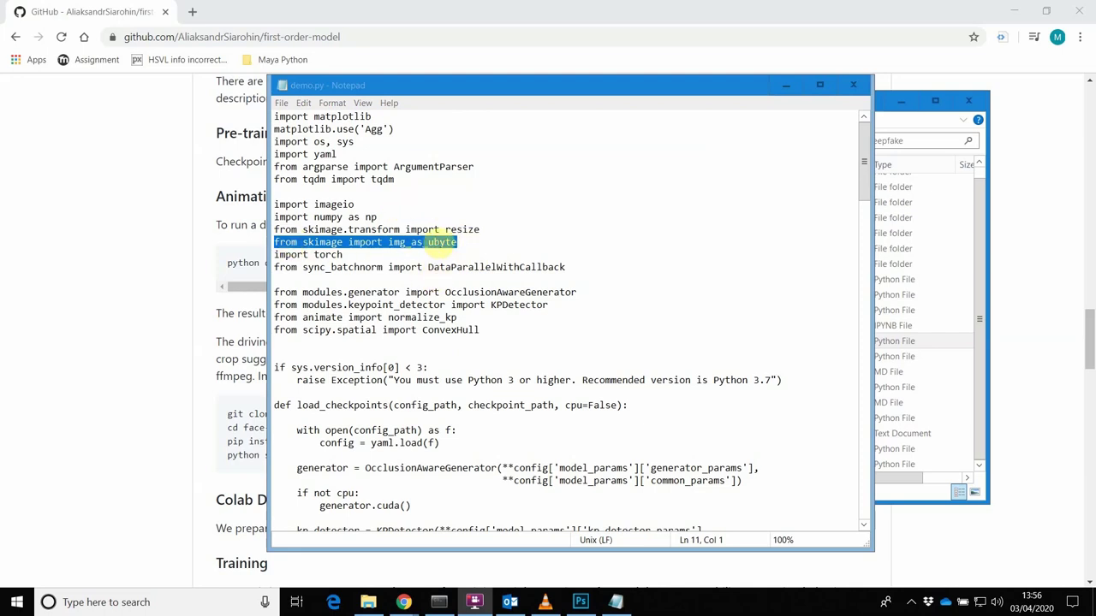
Close demo.py without saving changes and return to its entry in the deepfake folder
click(281, 102)
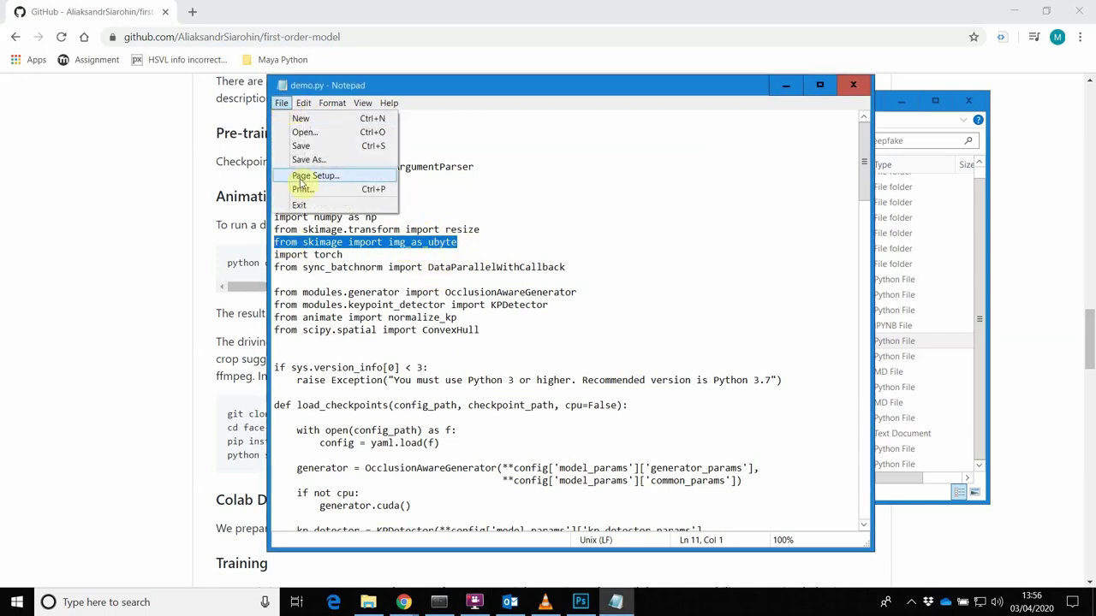
click(853, 85)
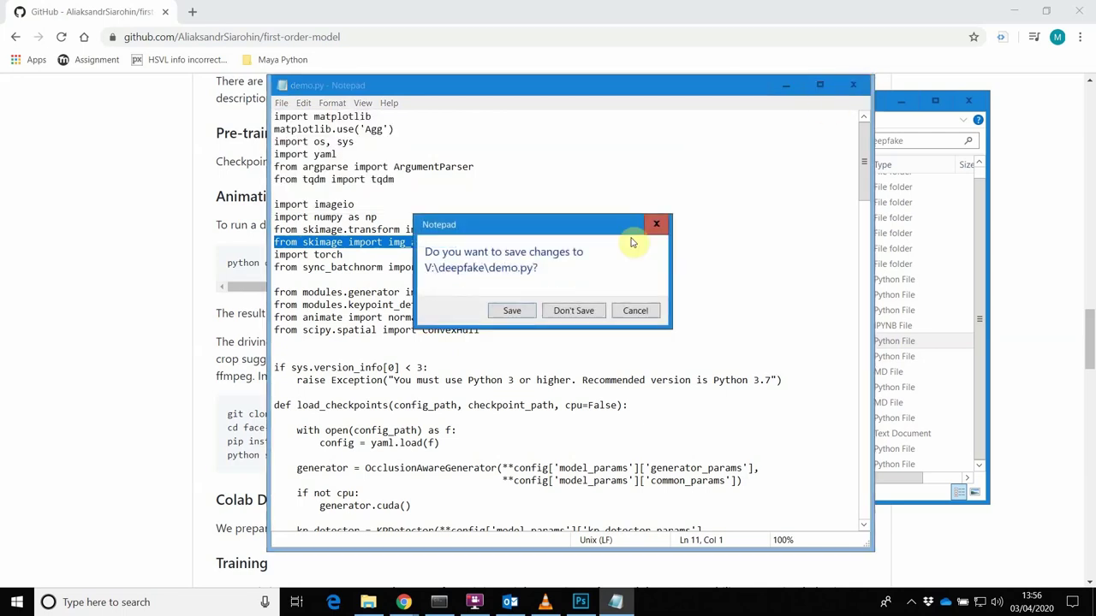
click(569, 314)
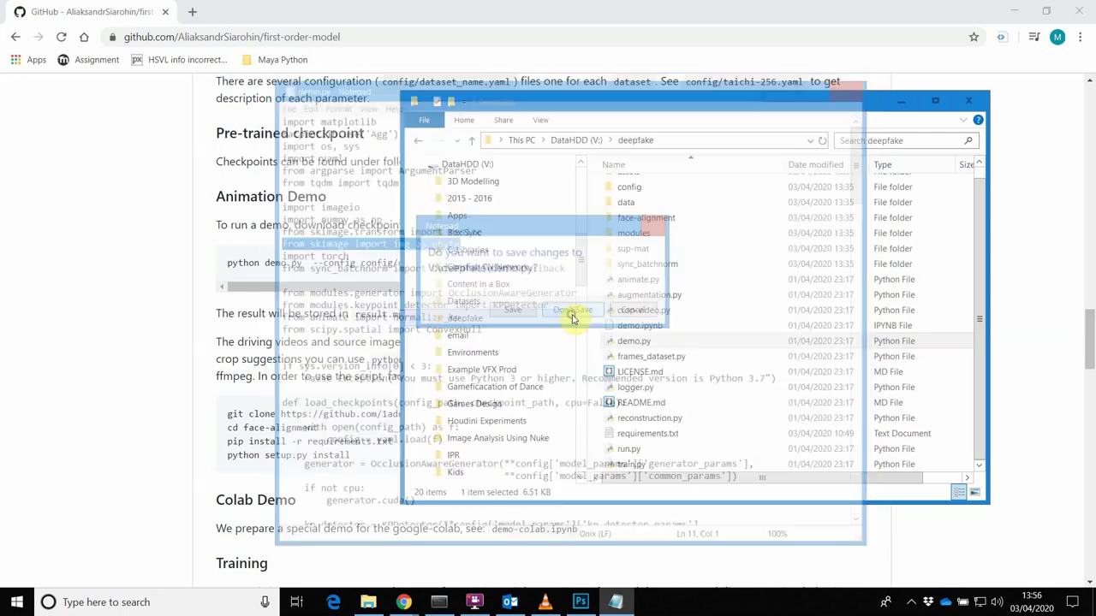
click(647, 344)
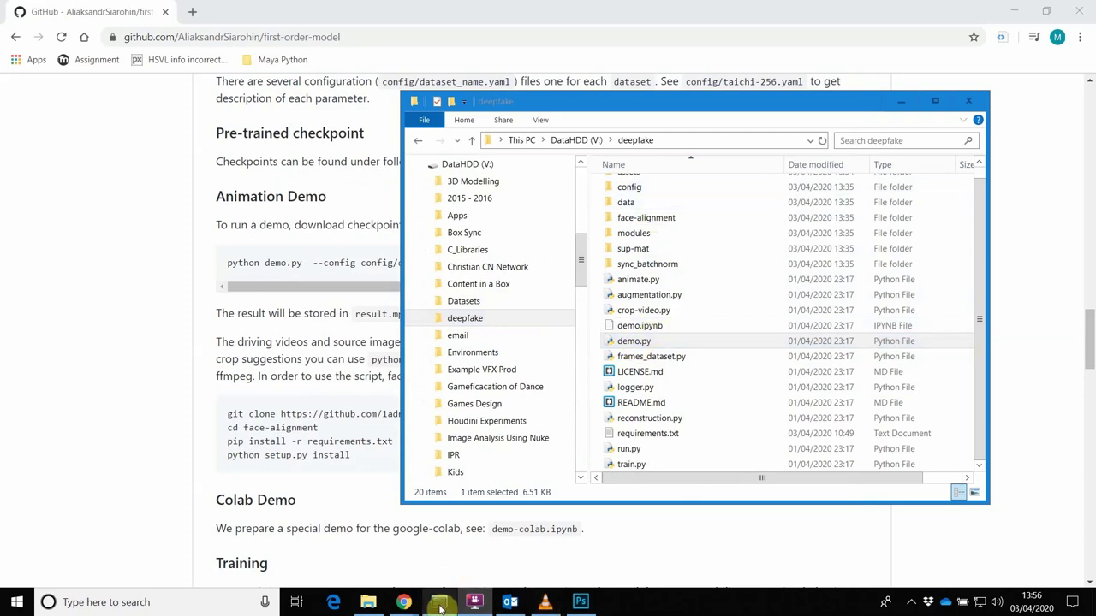
Copy the full python demo.py command under Animation Demo on the GitHub page and paste it into the Anaconda Prompt without running it
mouse_move(441, 606)
click(100, 327)
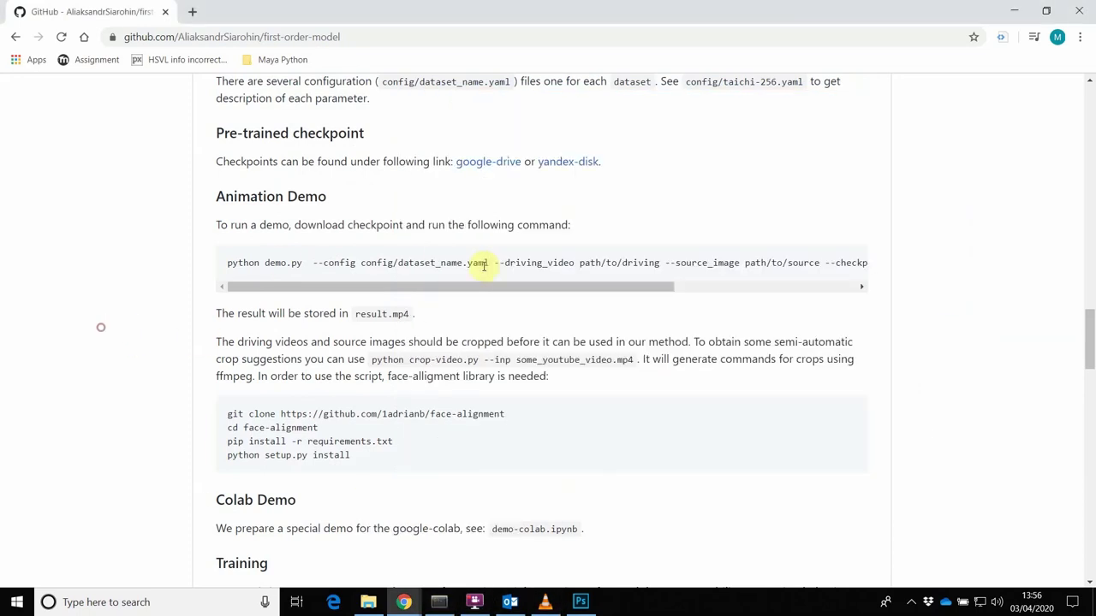
drag(229, 262, 942, 288)
key(super+c)
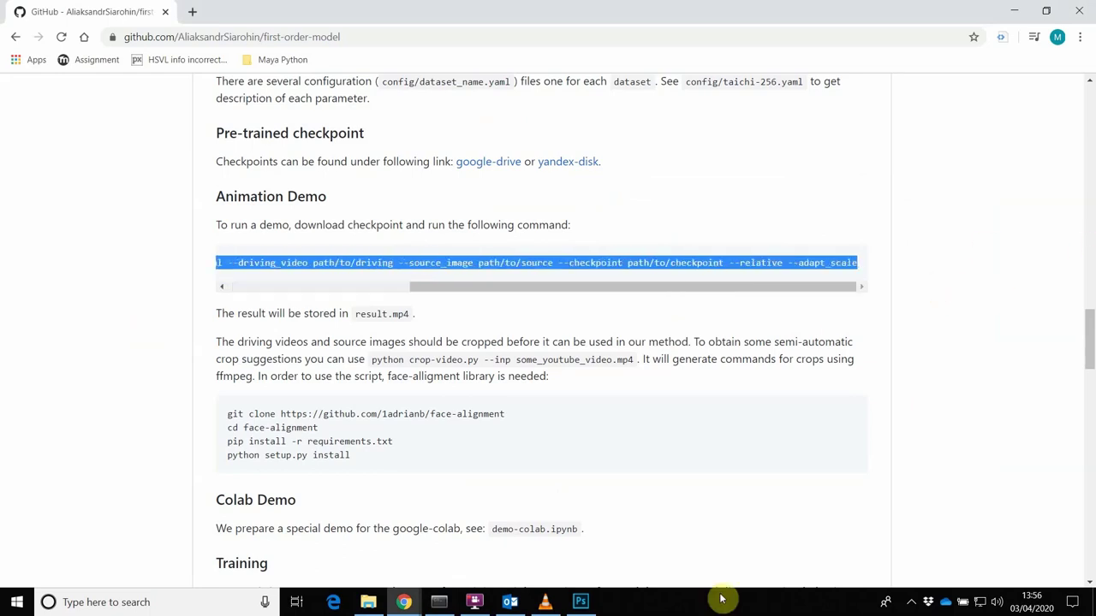
click(438, 602)
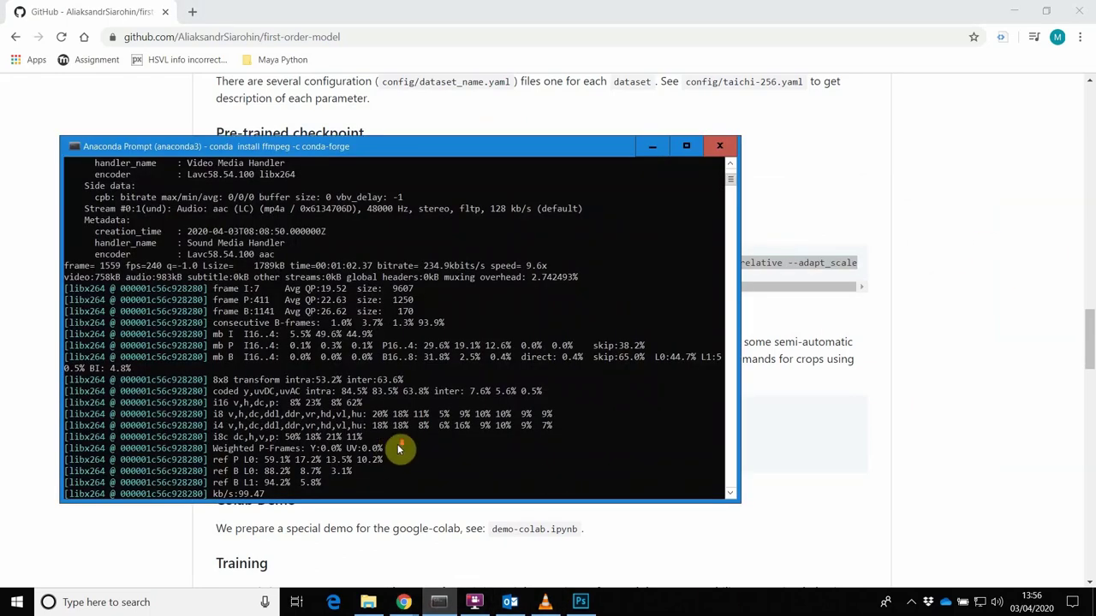
right_click(339, 342)
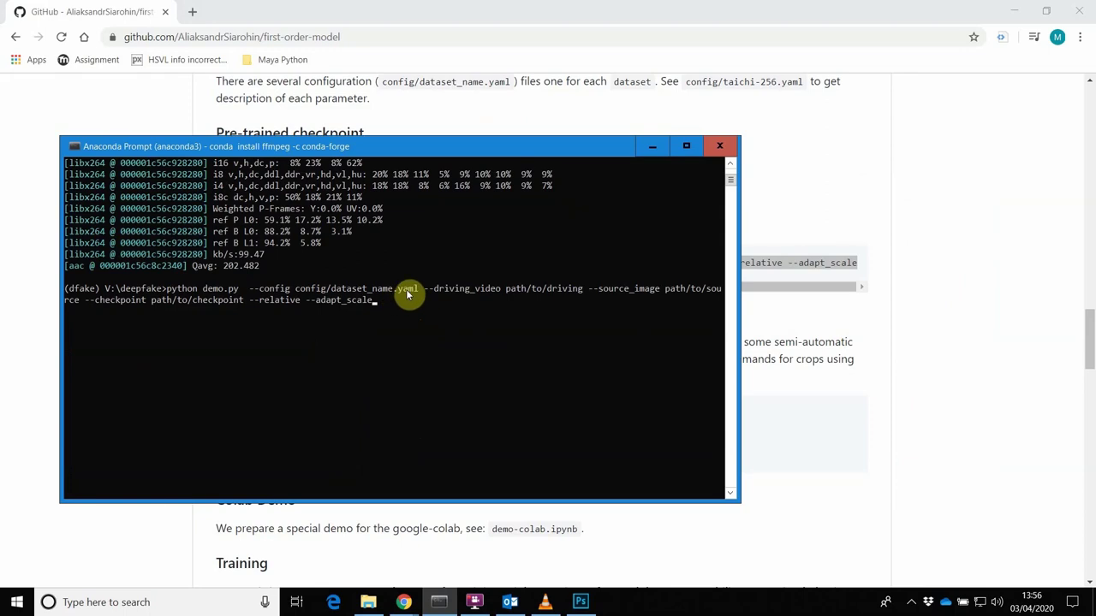
Return to the first-order-model GitHub page, review the README example datasets, and open the google-drive link under Pre-trained checkpoint
click(397, 9)
scroll(480, 221, up, 20)
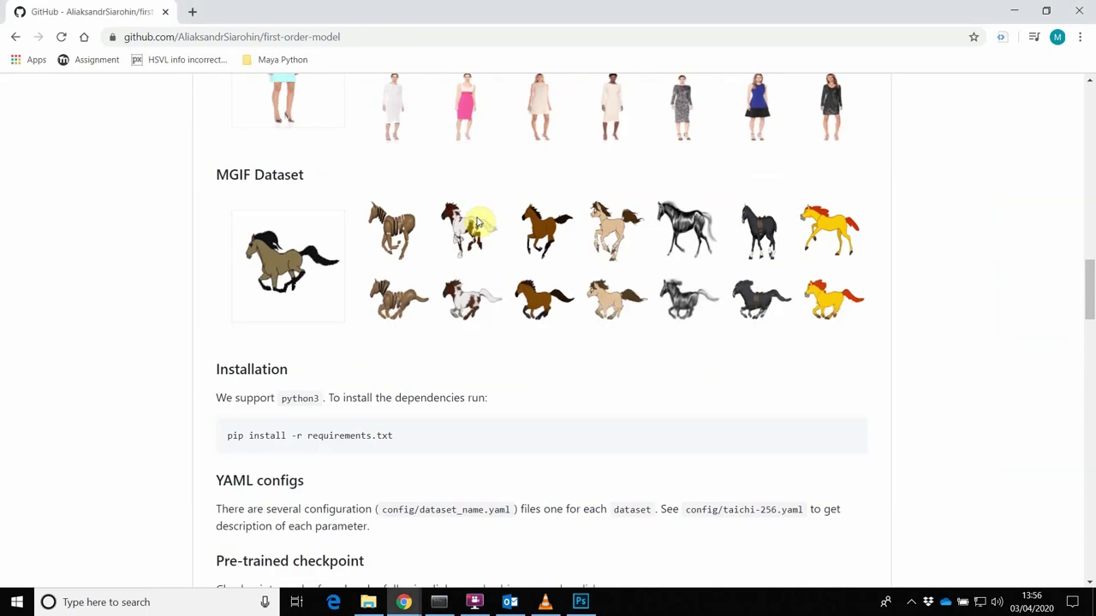
scroll(477, 210, down, 20)
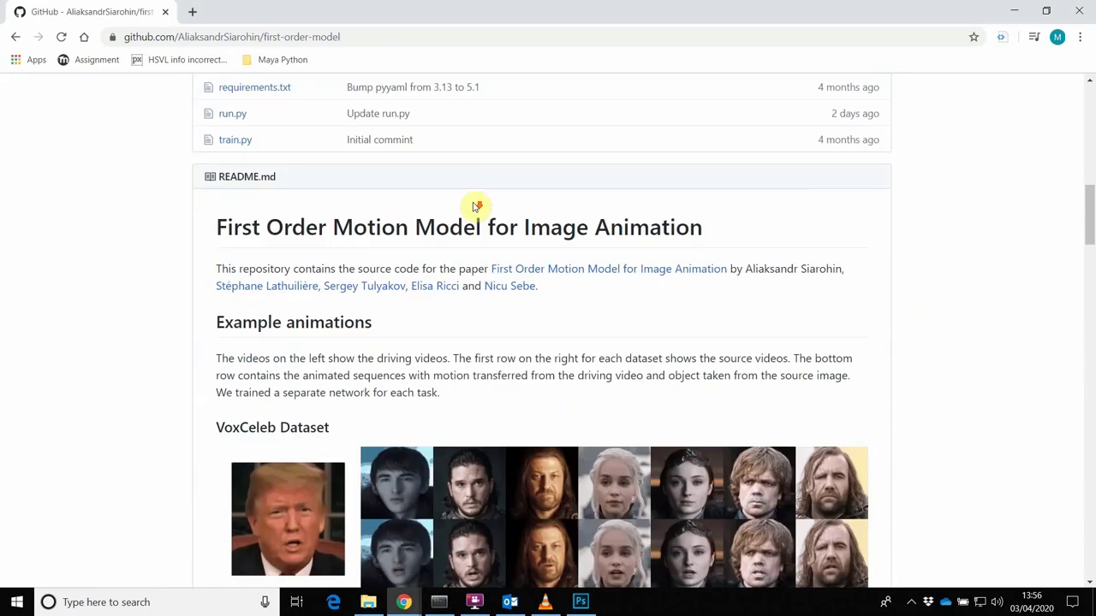
scroll(476, 210, up, 5)
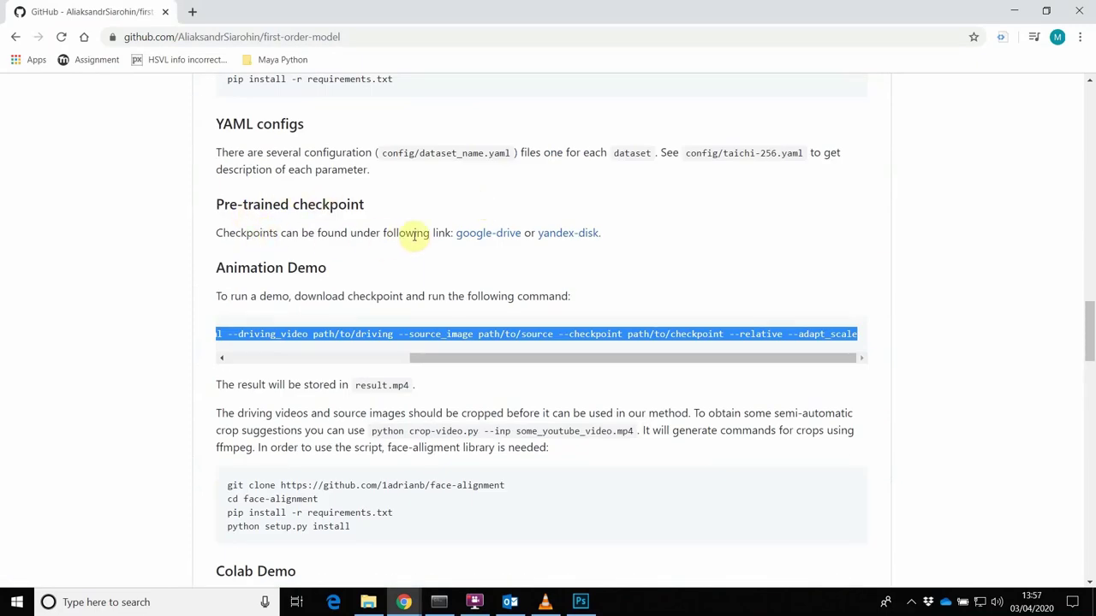
click(478, 241)
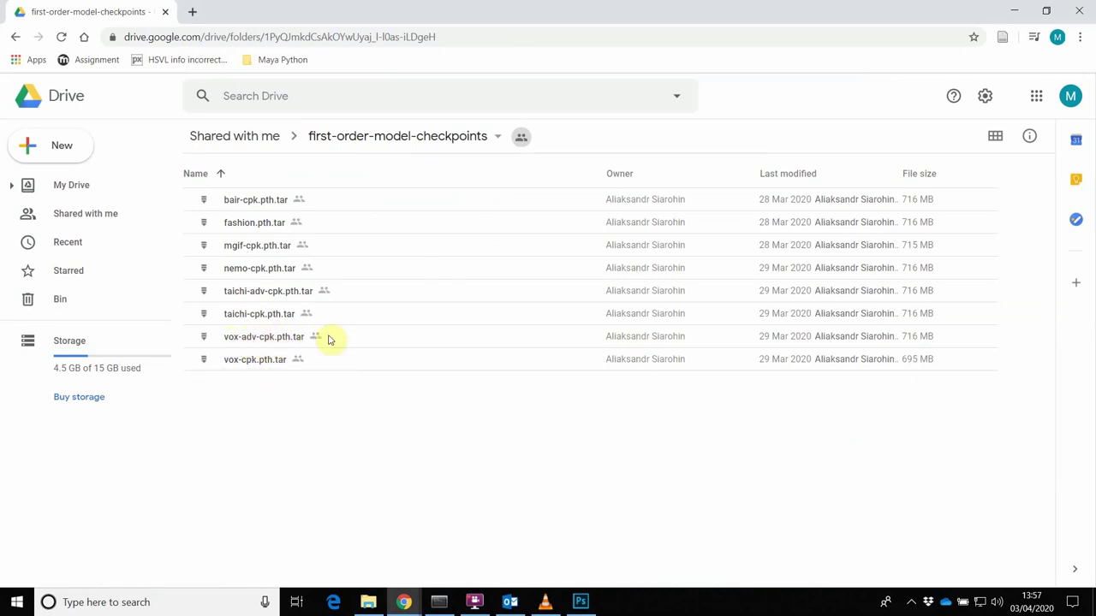
Download vox-adv-cpk.pth.tar from the first-order-model-checkpoints folder, accepting the download without a virus scan
right_click(297, 339)
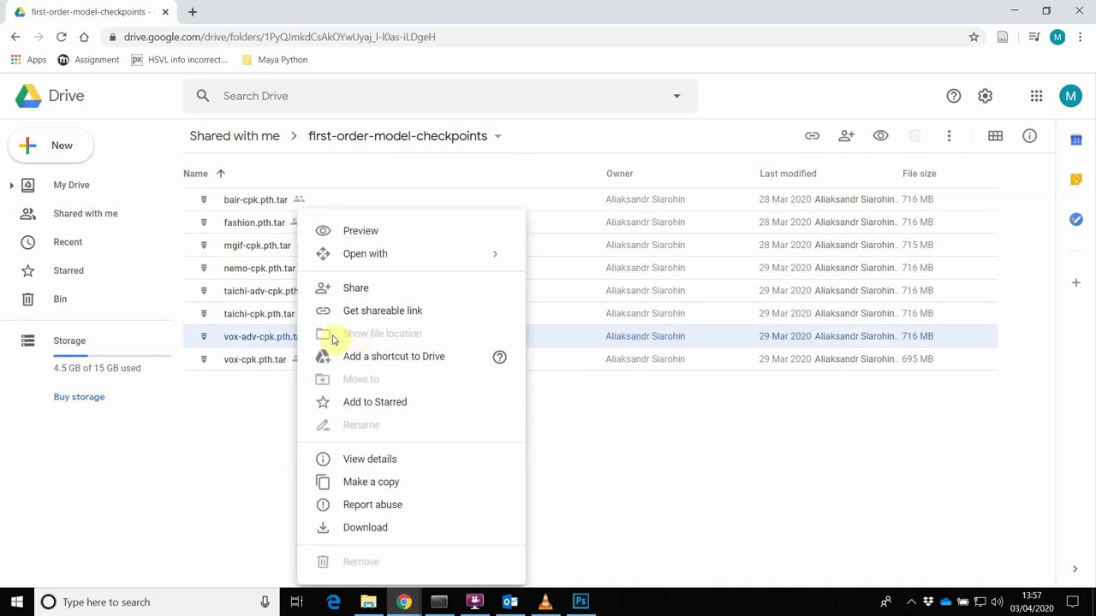
click(425, 530)
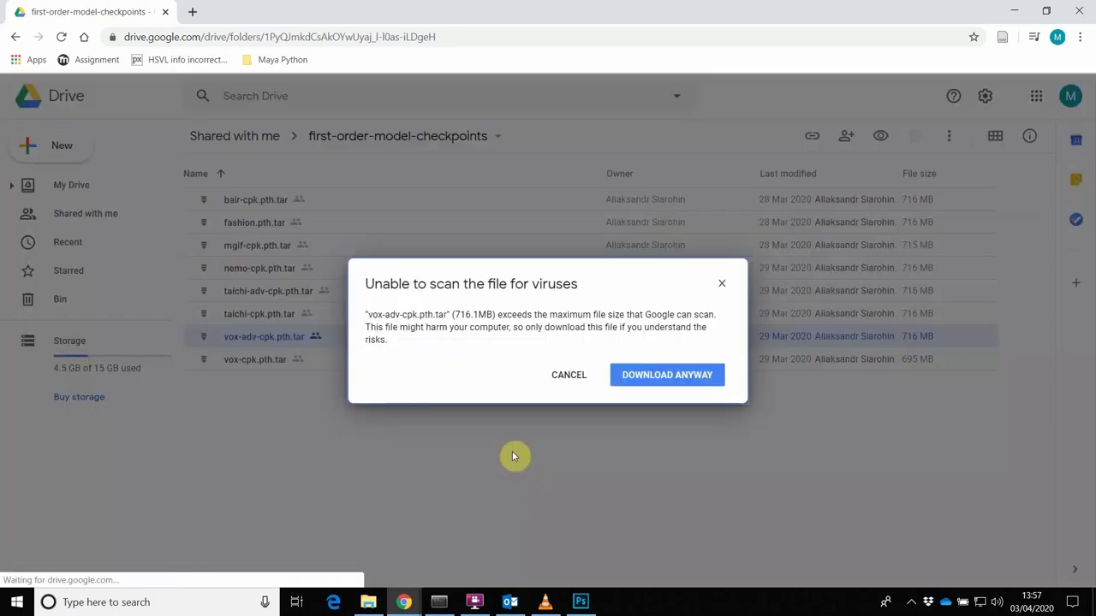
click(674, 384)
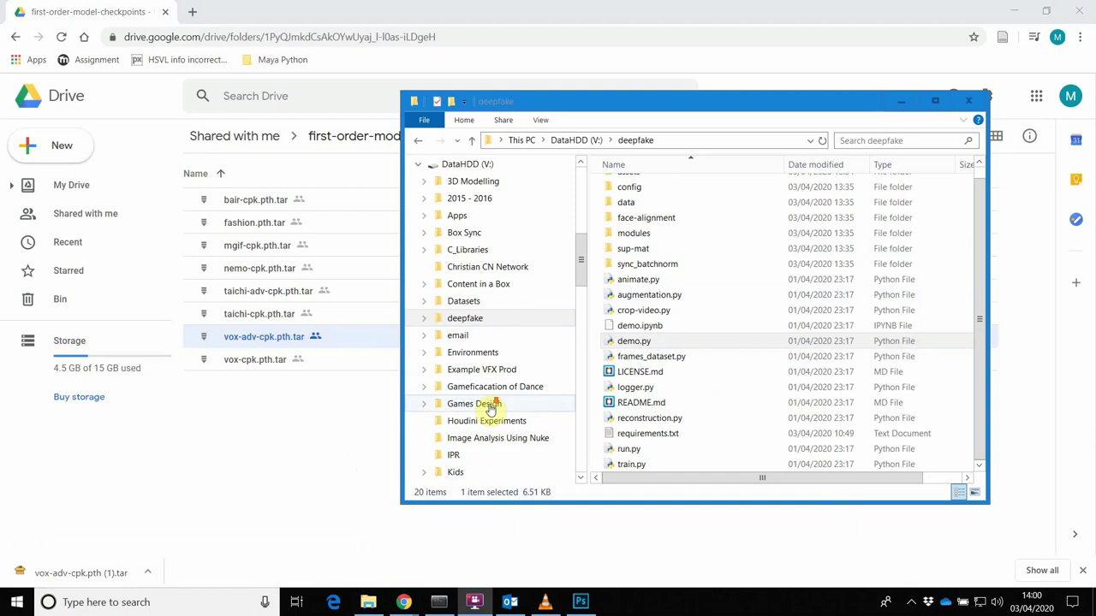
Go to the Downloads folder in File Explorer and copy the downloaded vox-adv-cpk.pth (1).tar checkpoint file
scroll(496, 411, down, 15)
scroll(514, 452, down, 1)
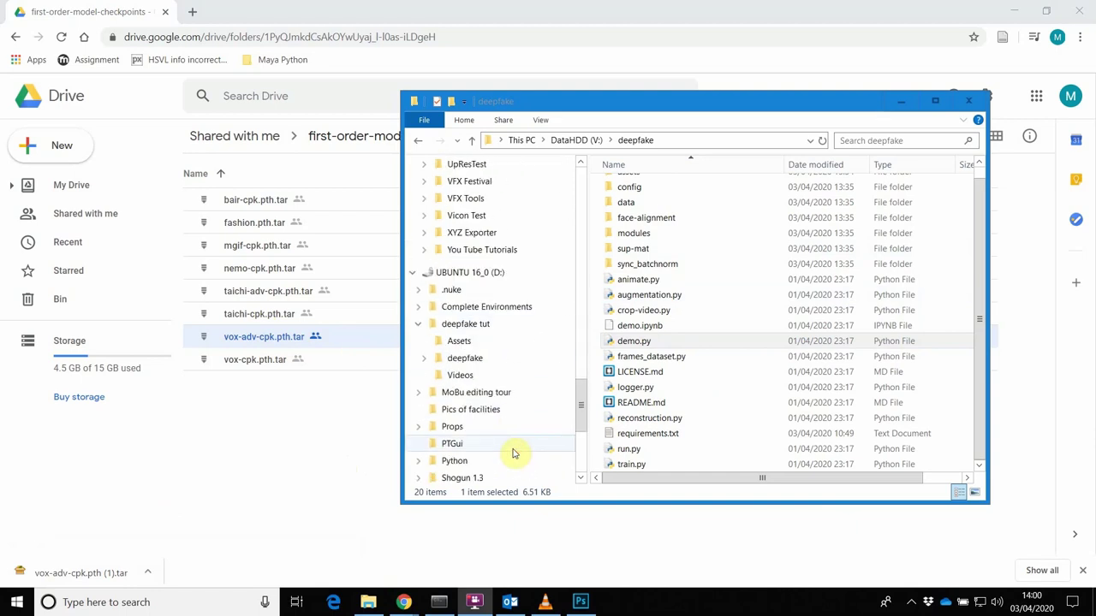
scroll(514, 420, up, 7)
click(582, 326)
drag(582, 326, 579, 206)
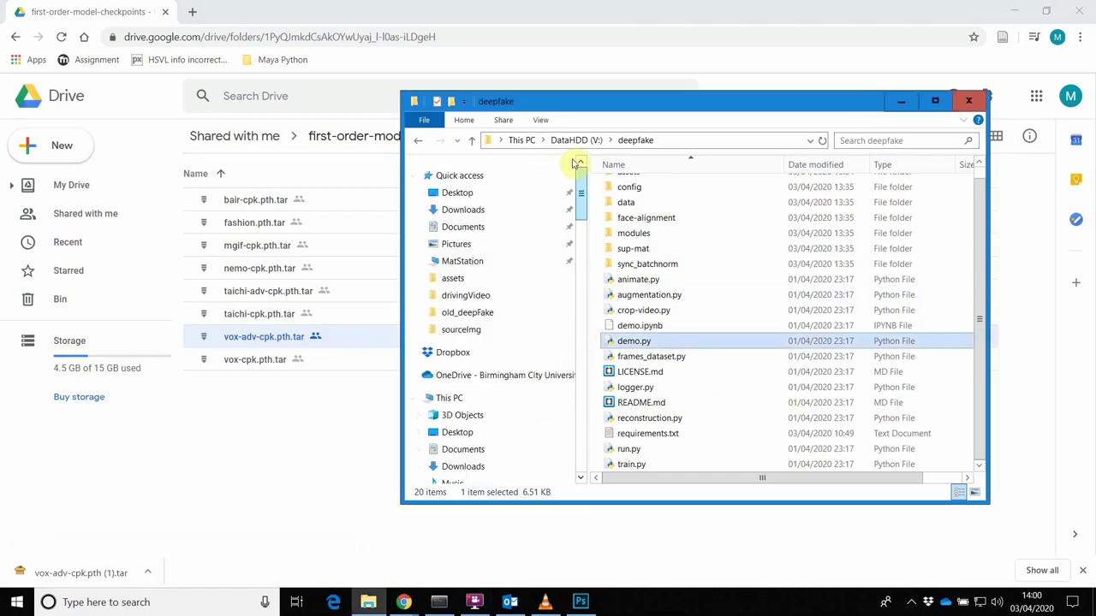
click(469, 210)
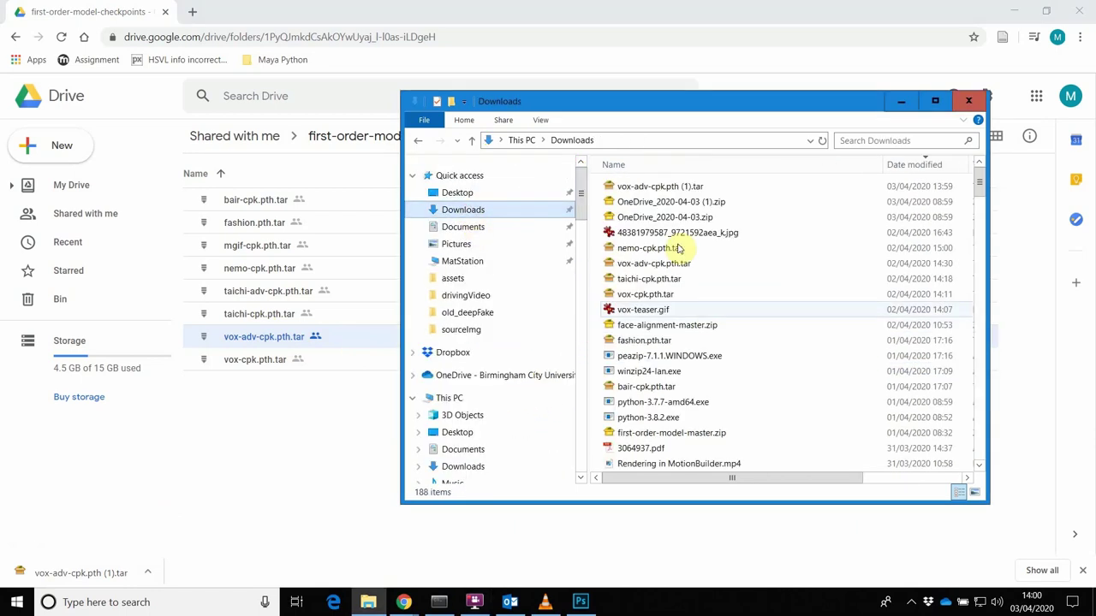
click(651, 186)
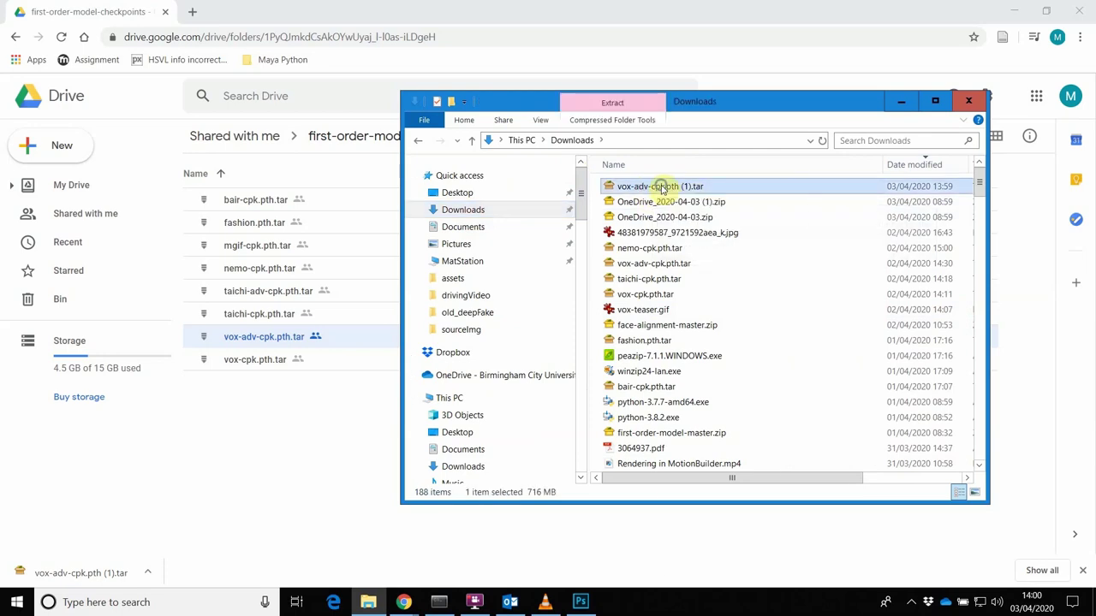
right_click(659, 185)
click(720, 488)
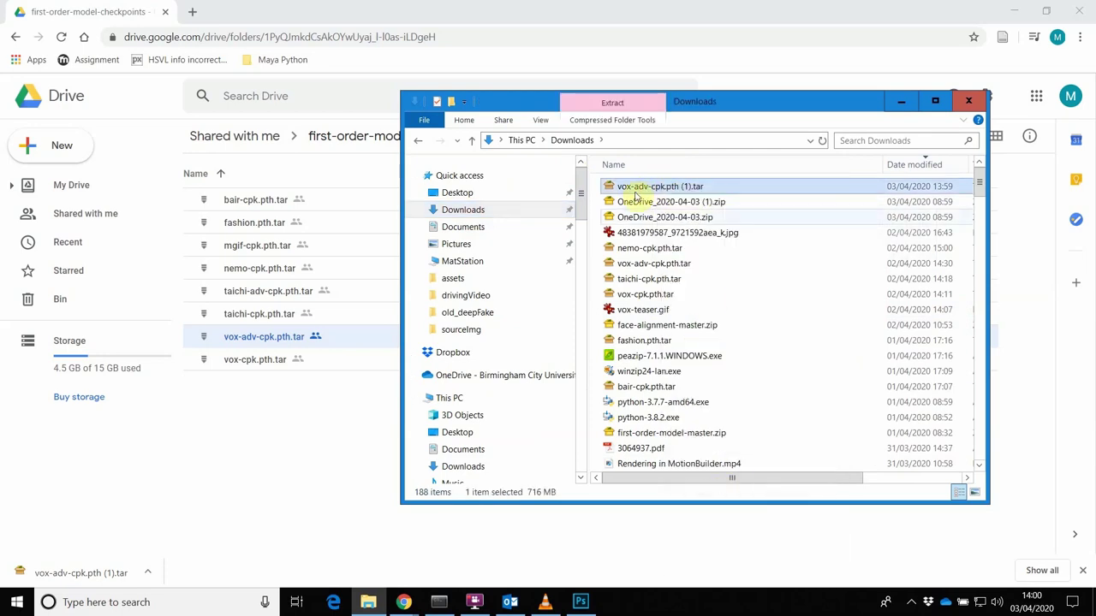
Open the deepfake folder on the DataHDD (V:) drive in File Explorer
scroll(489, 411, down, 4)
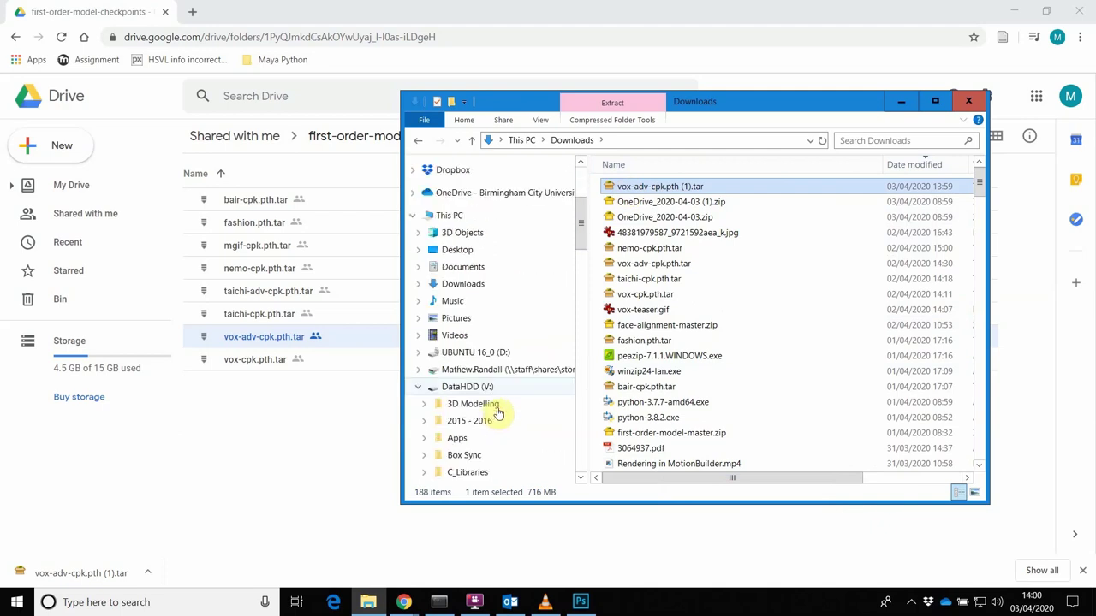
scroll(539, 377, down, 9)
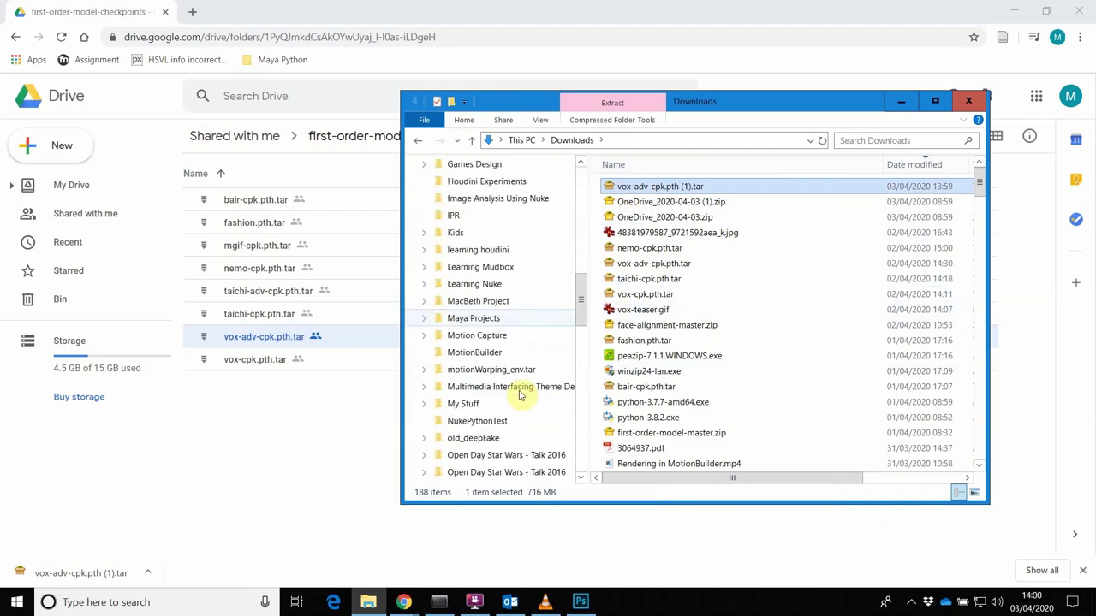
scroll(519, 394, down, 10)
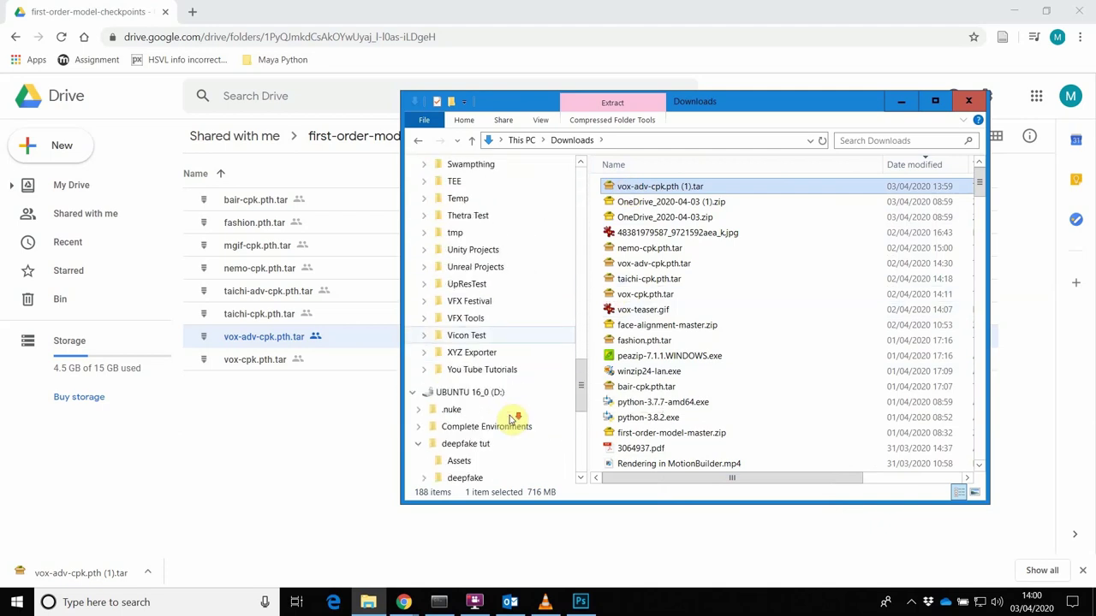
scroll(509, 394, up, 2)
scroll(506, 386, down, 3)
scroll(507, 384, up, 2)
scroll(509, 381, down, 2)
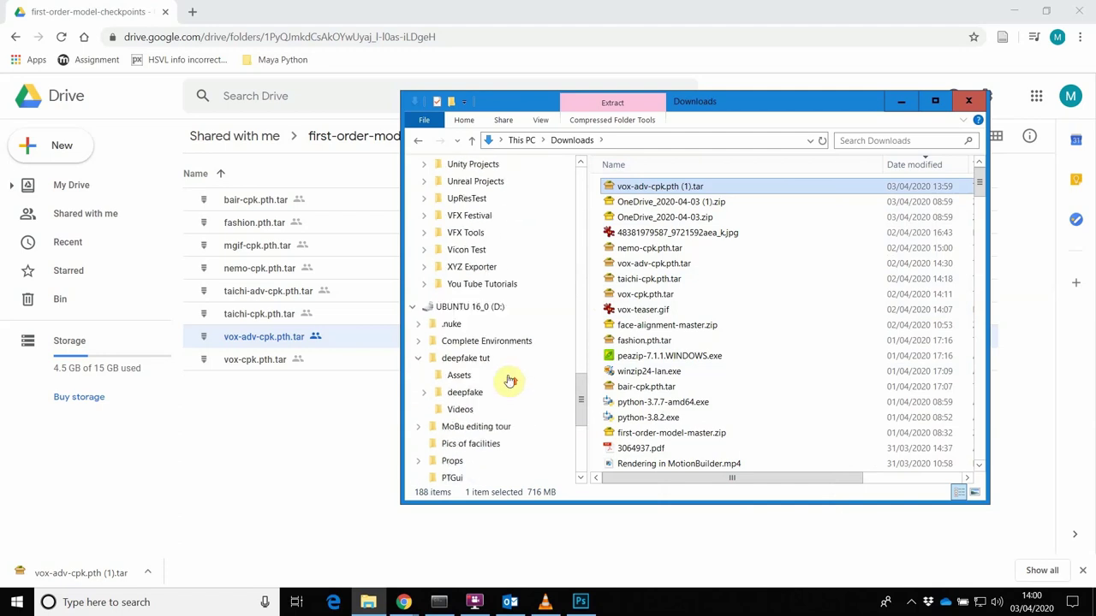
scroll(509, 381, up, 20)
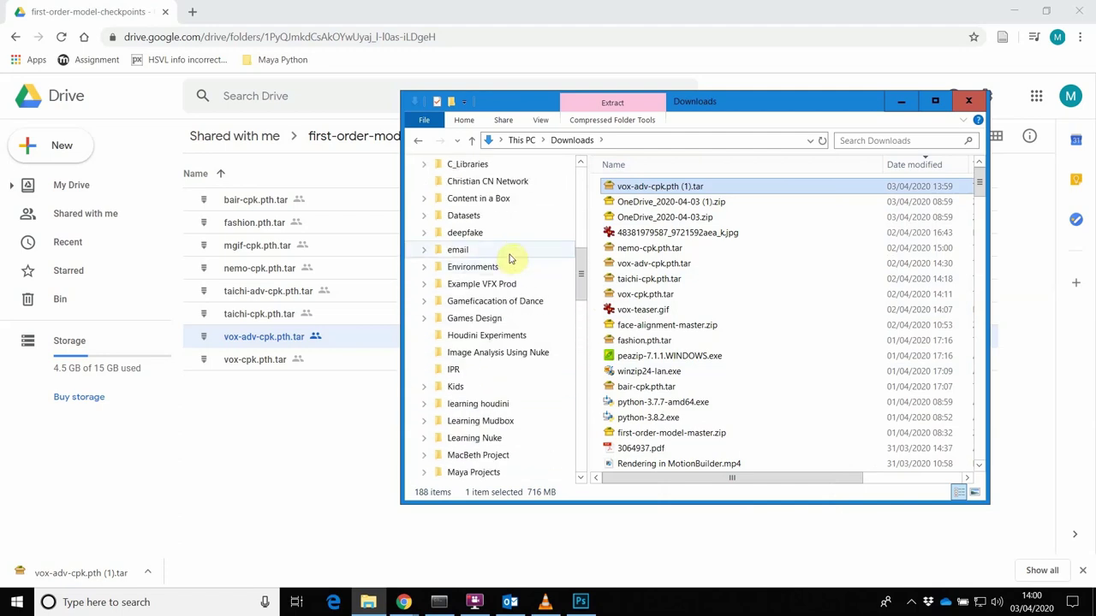
scroll(512, 252, up, 2)
click(477, 319)
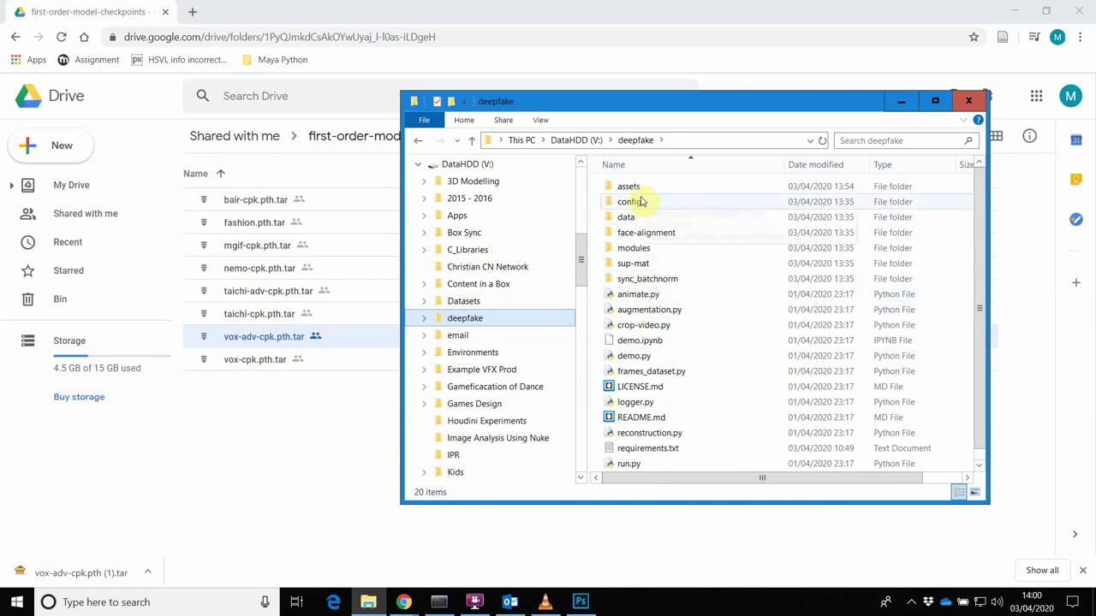
Bring up the Anaconda Prompt with the demo.py command, shift the File Explorer window aside, and open the config folder inside deepfake
click(439, 599)
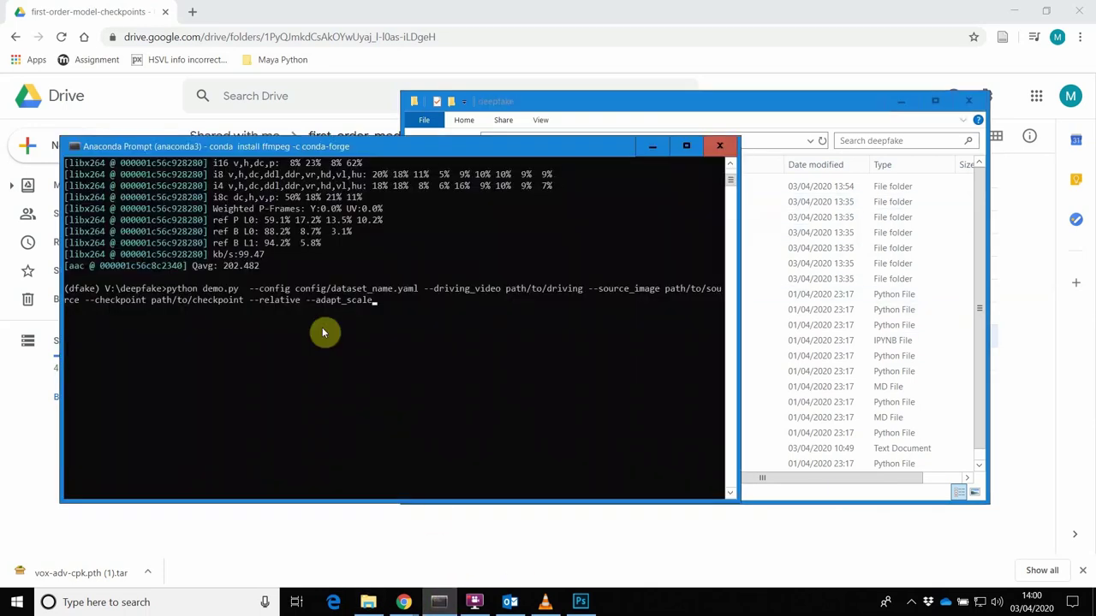
drag(709, 106, 769, 102)
double_click(689, 199)
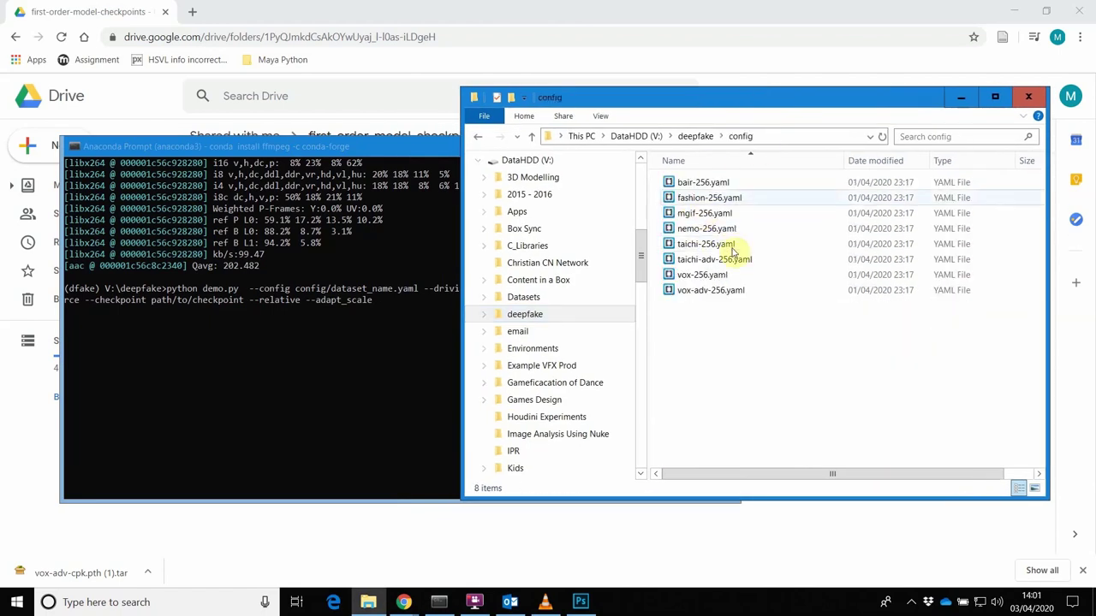
Create a new folder named checkpoint inside the deepfake folder
click(479, 138)
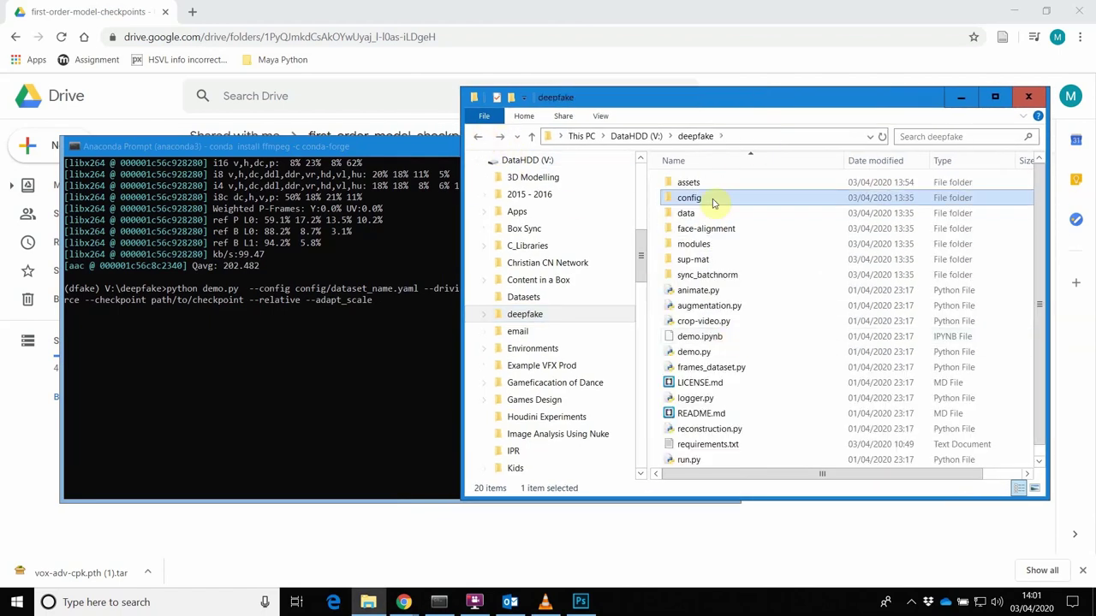
click(377, 153)
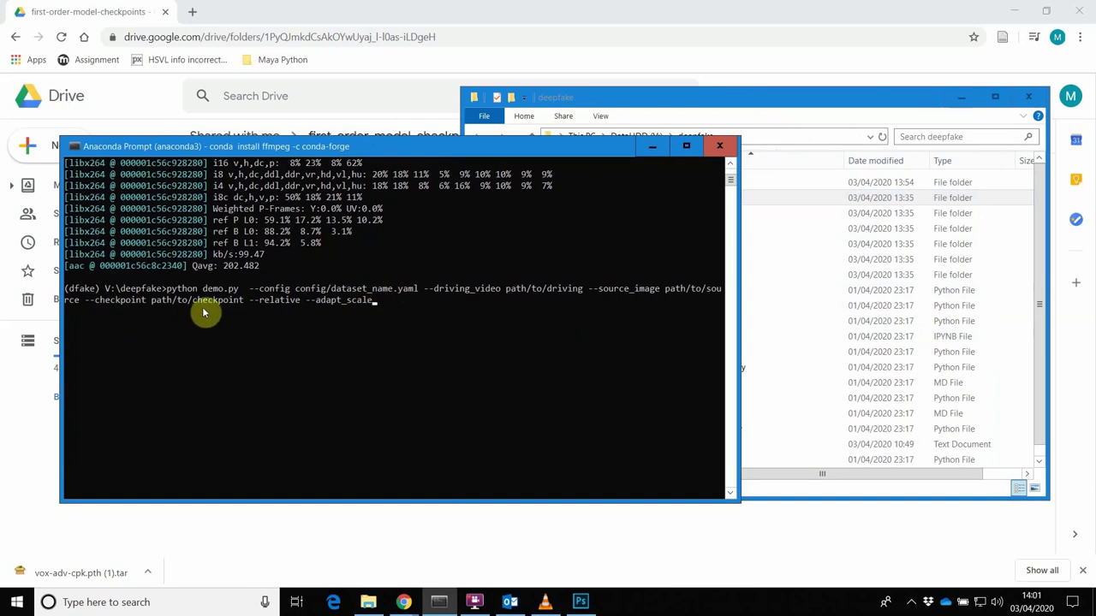
click(748, 100)
right_click(789, 236)
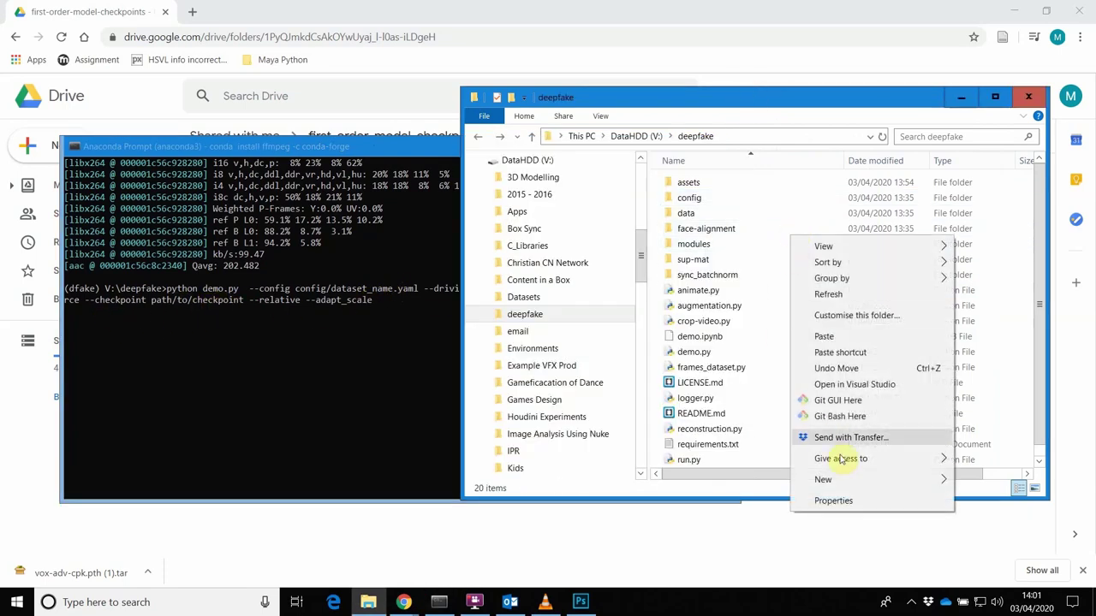
click(853, 480)
click(631, 183)
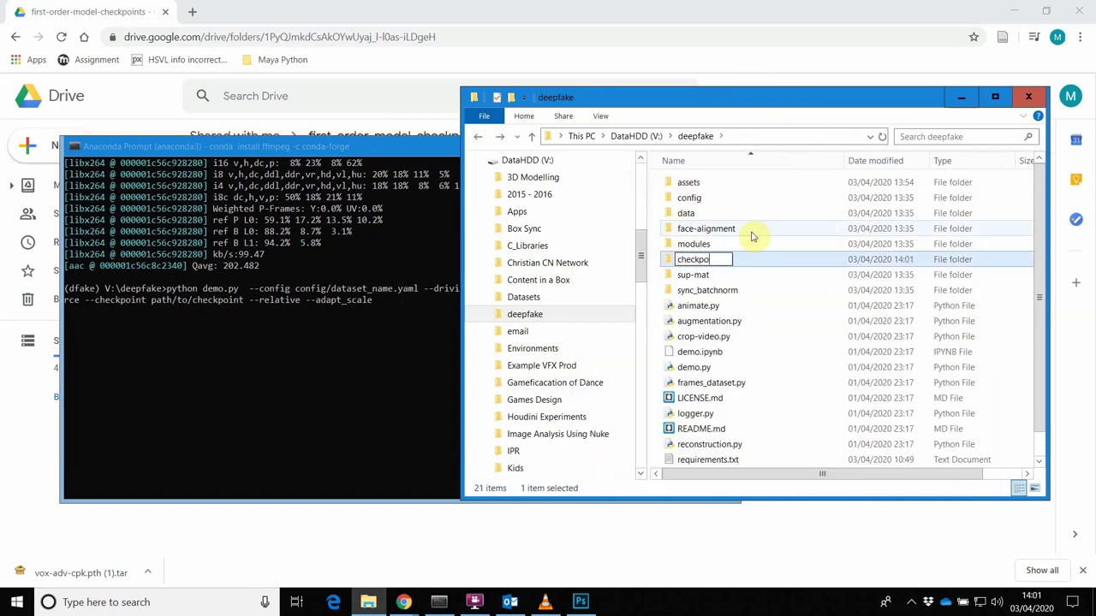
text(checkpoint)
key(Return)
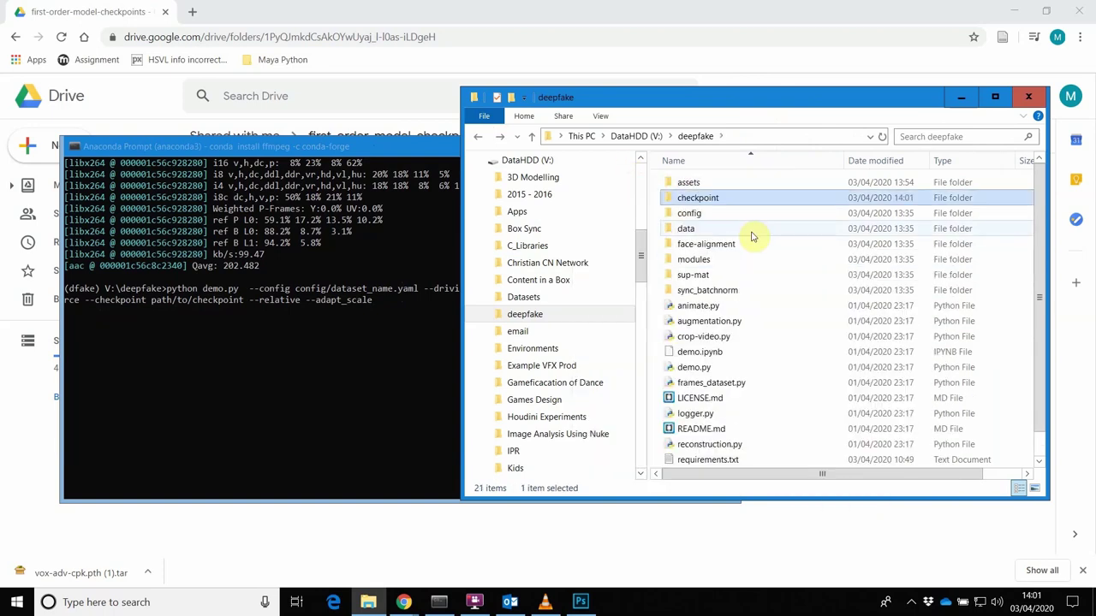
Paste the copied archive into the checkpoint folder and rename it vox-adv-cpk.pth.tar
double_click(693, 198)
right_click(738, 232)
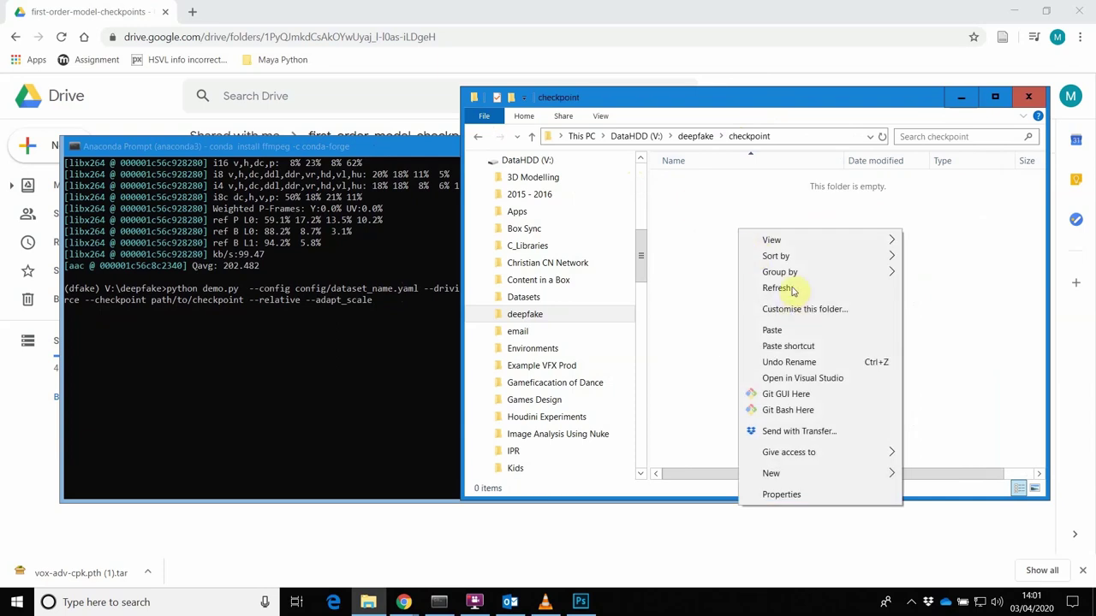
click(789, 332)
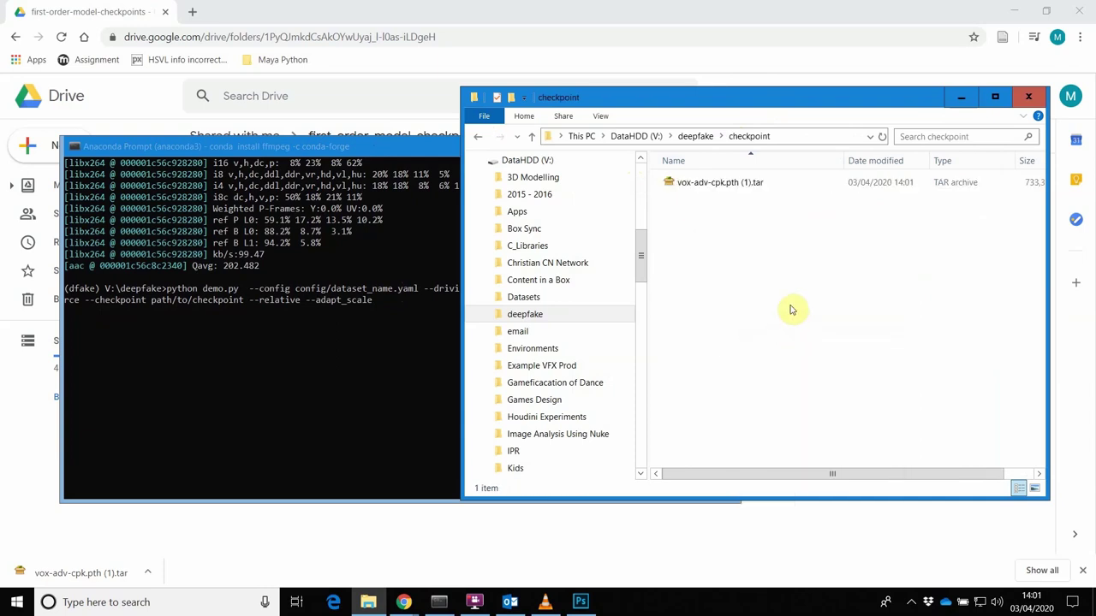
click(741, 188)
click(751, 182)
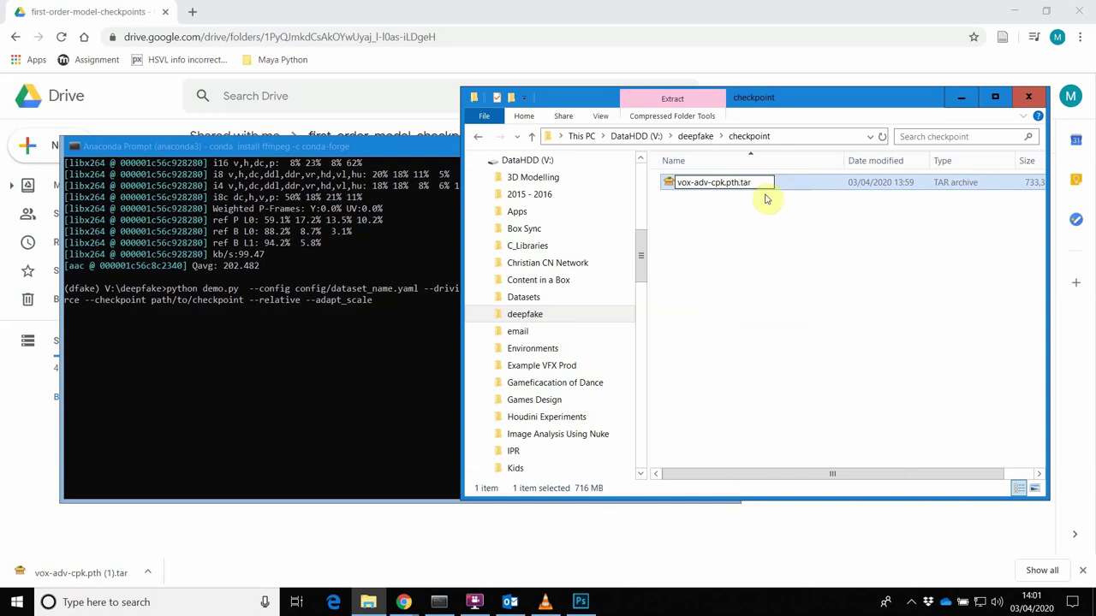
click(753, 223)
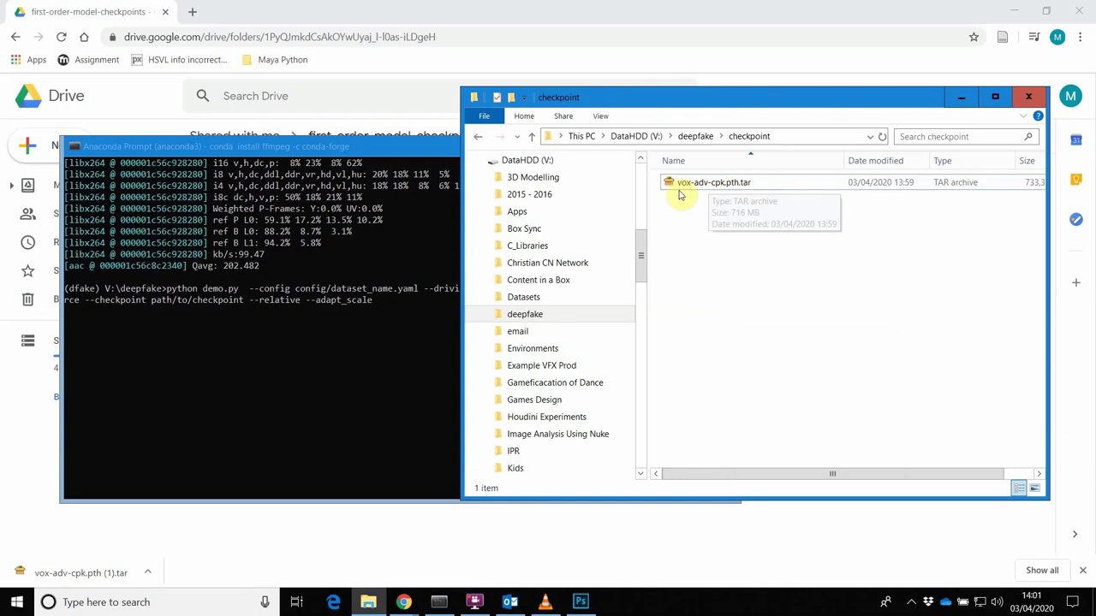
Narrow and reposition the File Explorer window, and move the Anaconda Prompt so the whole demo.py command is readable
click(386, 147)
drag(656, 98, 691, 118)
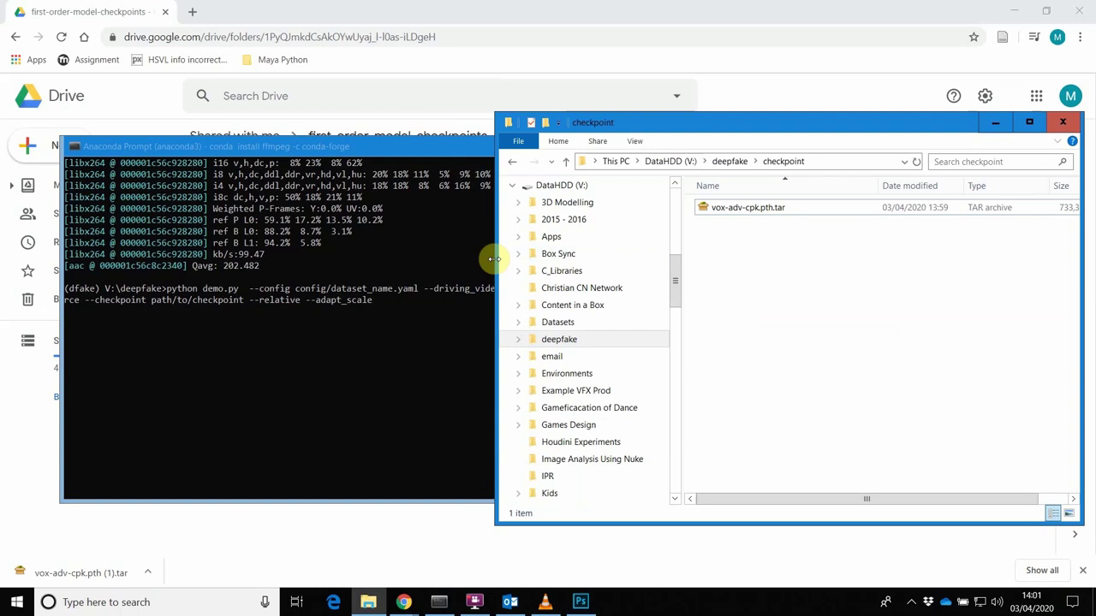
drag(611, 248, 619, 246)
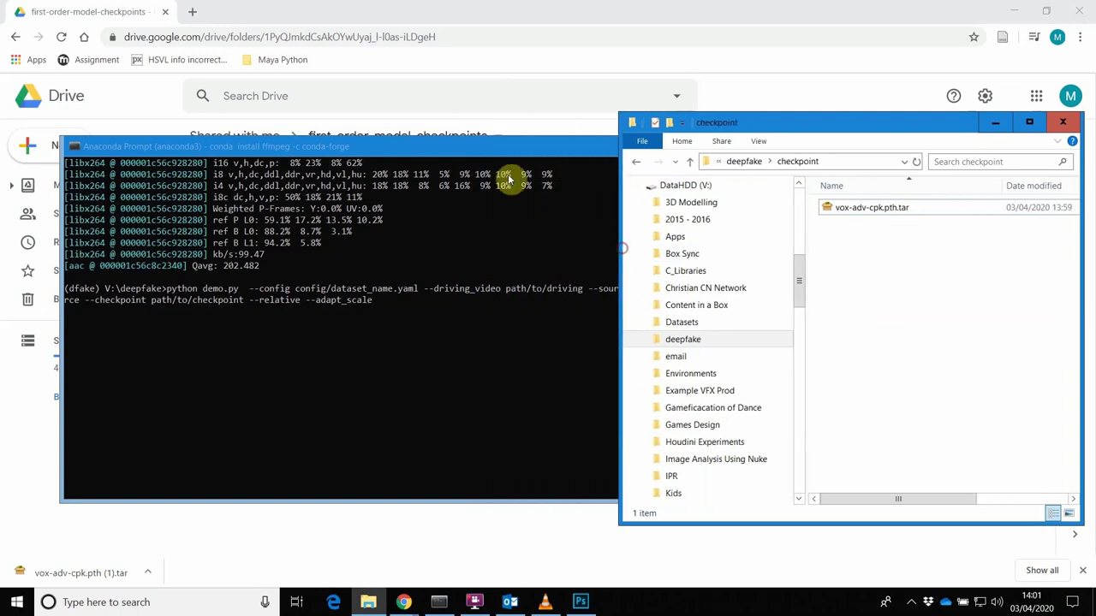
drag(515, 154, 493, 111)
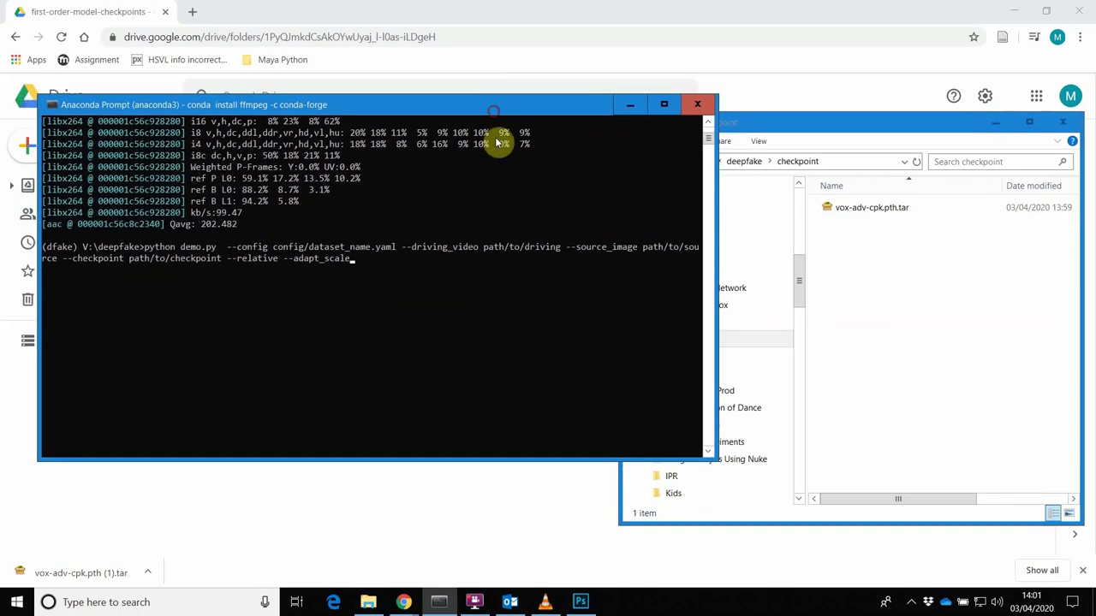
Delete the extra space before --config in the demo.py command and place the cursor at the start of dataset_name.yaml
click(395, 257)
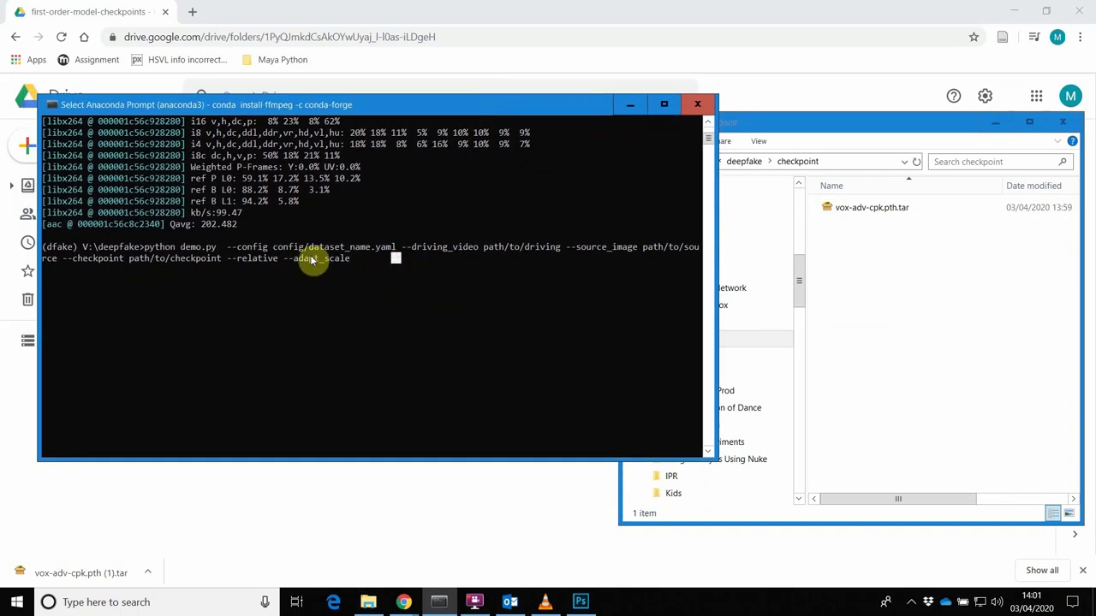
key(Escape)
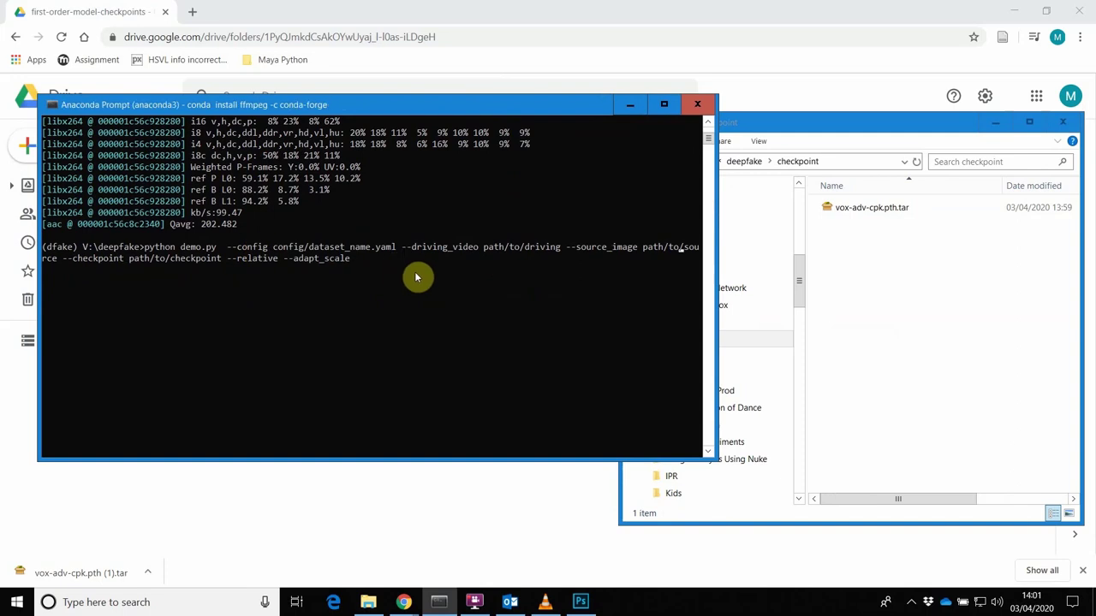
key(Left)
key(Left)
key(Left)
key(Left)
key(Left)
key(Left)
key(Left)
key(Left)
key(Left)
key(Left)
key(Left)
key(Left)
key(Left)
key(Left)
key(Left)
key(Left)
key(Left)
key(Left)
key(Left)
key(Left)
key(Left)
key(Left)
key(Left)
key(Left)
key(Left)
key(Left)
key(Left)
key(Left)
key(Left)
key(Left)
key(Left)
key(Left)
key(Left)
key(Left)
key(Left)
key(Left)
key(Left)
key(Left)
key(Left)
key(BackSpace)
key(Right)
key(Right)
key(Right)
key(Right)
key(Right)
key(Right)
key(Right)
key(Right)
key(Right)
key(Right)
key(Right)
key(Right)
key(Right)
key(Right)
key(Right)
key(Right)
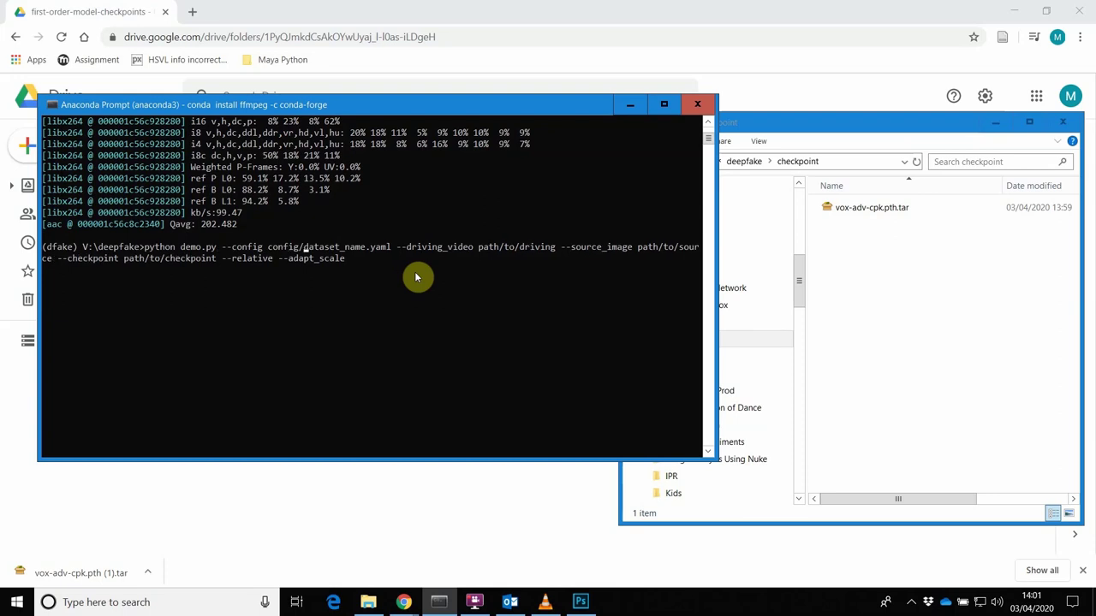
Open deepfake's config folder to examine the YAML file names, and switch to the first-order-model-checkpoints page in Google Drive to compare them
click(933, 123)
click(757, 170)
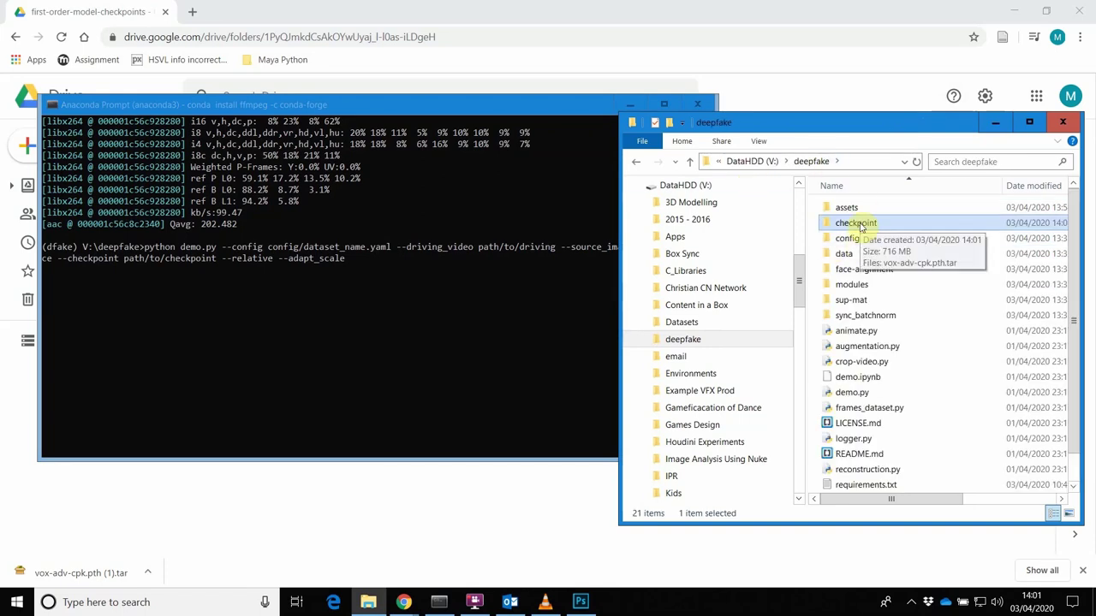
double_click(846, 239)
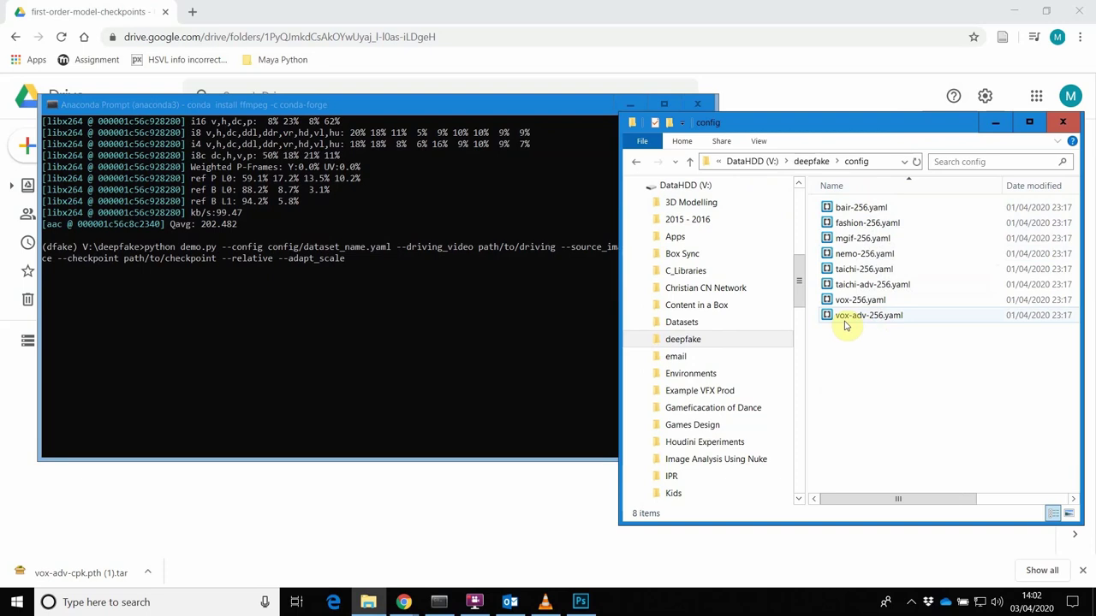
click(462, 9)
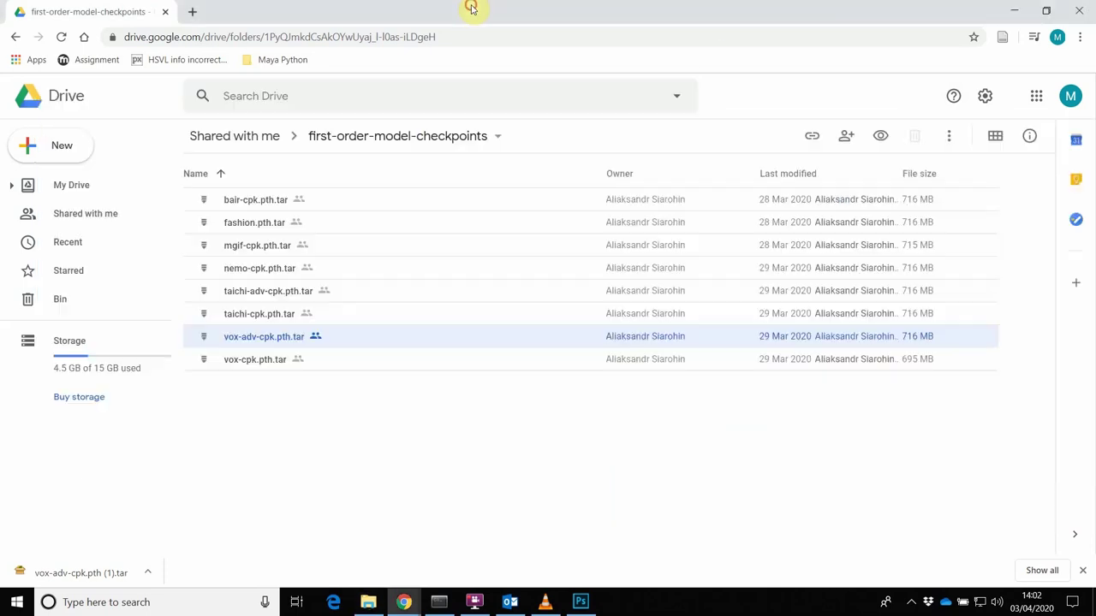